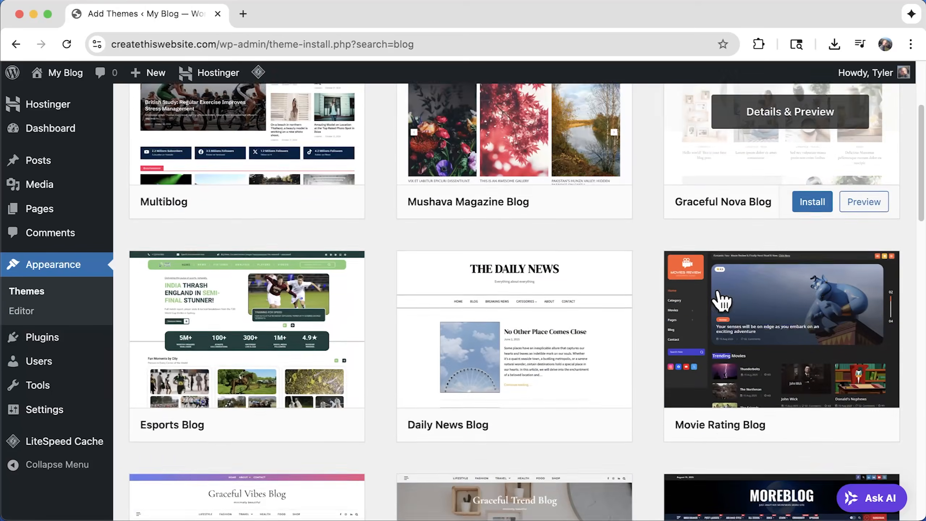
- Scroll the blog homepage, then narrow the Chrome window to a mobile-width layout
{"action": "scroll", "coordinate": [720, 300], "scroll_direction": "down", "scroll_amount": 12}
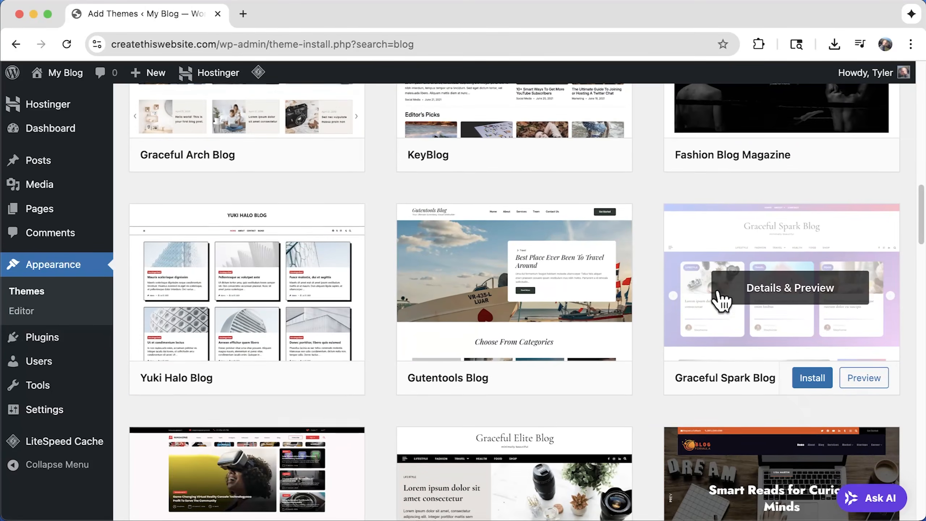
{"action": "scroll", "coordinate": [720, 300], "scroll_direction": "down", "scroll_amount": 6}
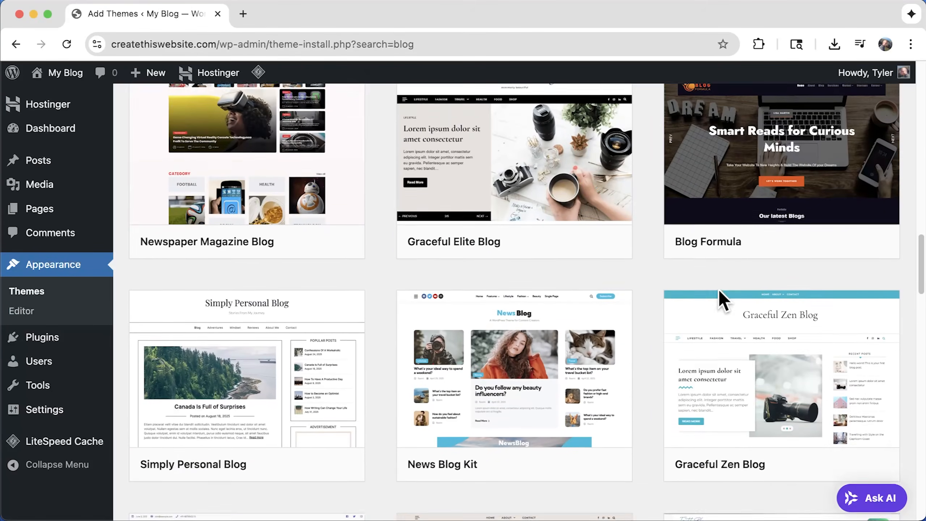
{"action": "scroll", "coordinate": [720, 300], "scroll_direction": "down", "scroll_amount": 7}
{"action": "scroll", "coordinate": [720, 300], "scroll_direction": "down", "scroll_amount": 12}
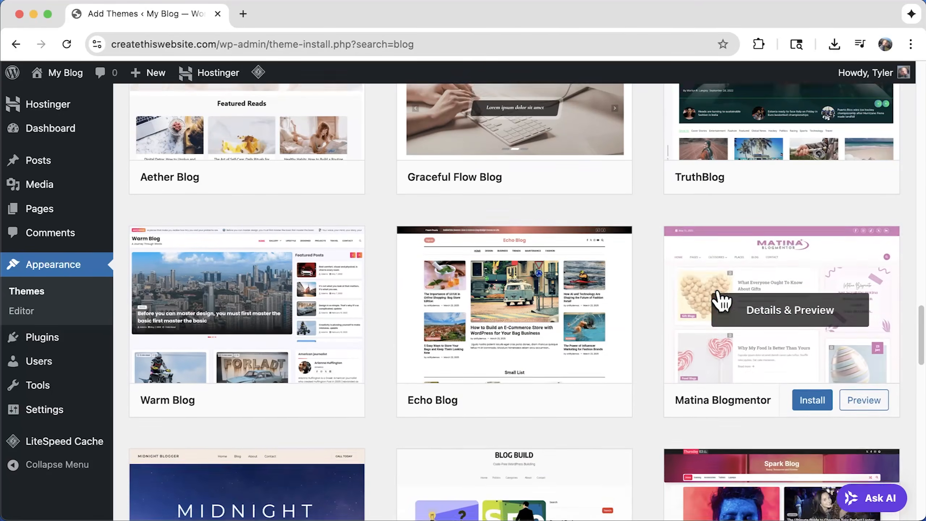
{"action": "scroll", "coordinate": [721, 298], "scroll_direction": "down", "scroll_amount": 20}
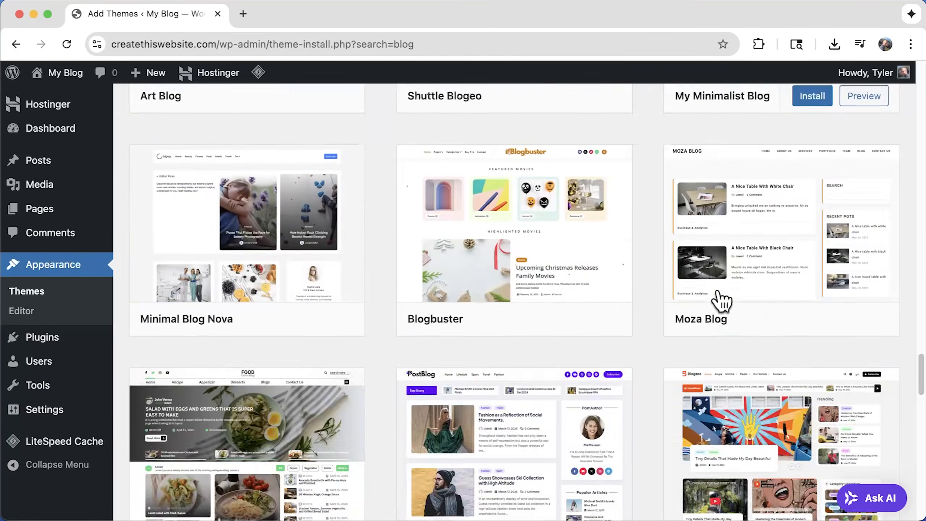
{"action": "scroll", "coordinate": [719, 289], "scroll_direction": "down", "scroll_amount": 10}
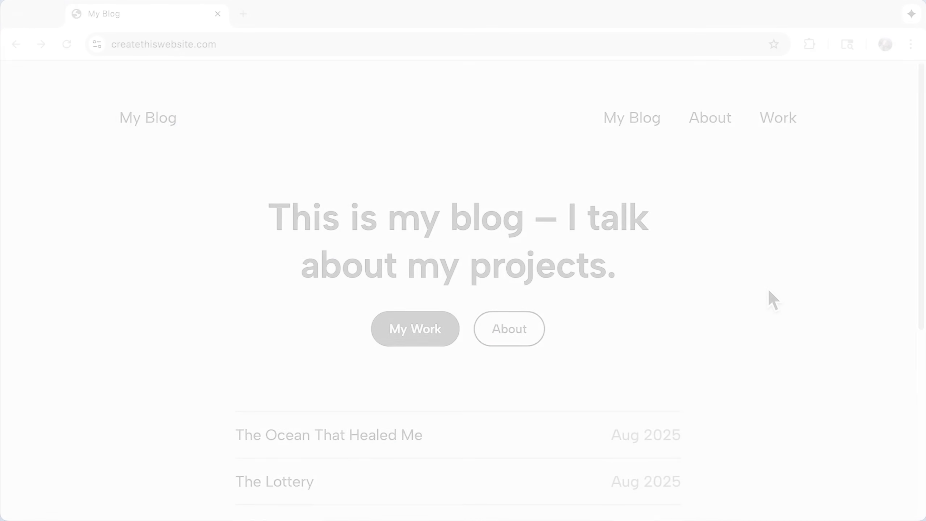
{"action": "scroll", "coordinate": [769, 290], "scroll_direction": "down", "scroll_amount": 8}
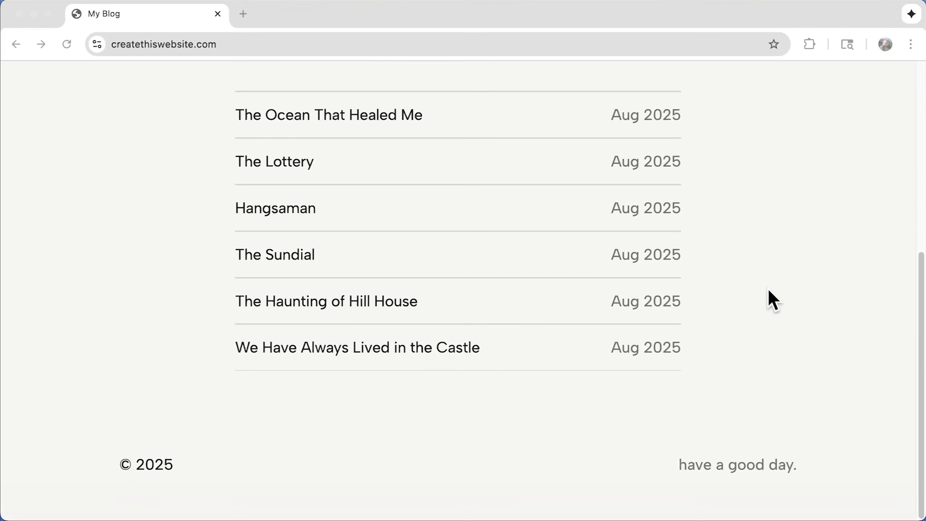
{"action": "scroll", "coordinate": [768, 288], "scroll_direction": "up", "scroll_amount": 10}
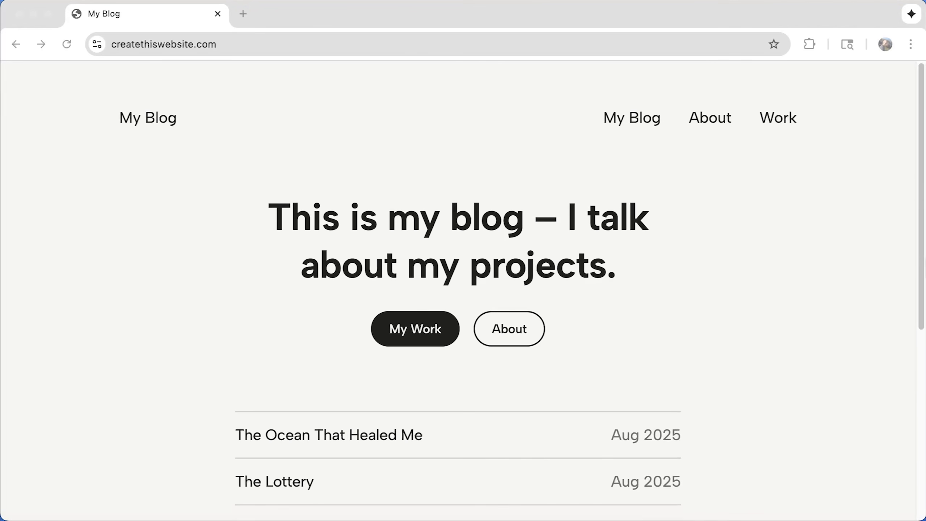
{"action": "left_click_drag", "start_coordinate": [924, 267], "coordinate": [310, 331]}
{"action": "scroll", "coordinate": [311, 330], "scroll_direction": "down", "scroll_amount": 5}
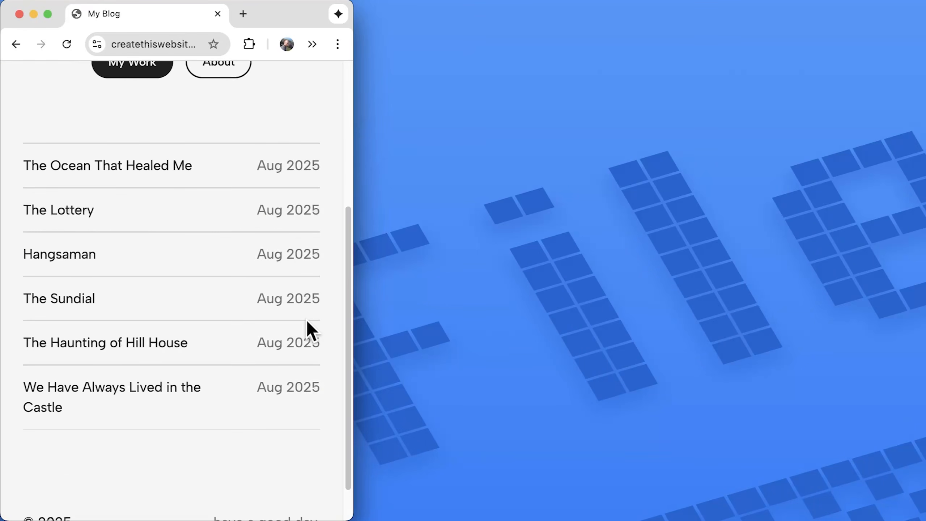
- Open 'The Ocean That Healed Me' post and scroll through it
{"action": "left_click", "coordinate": [146, 169]}
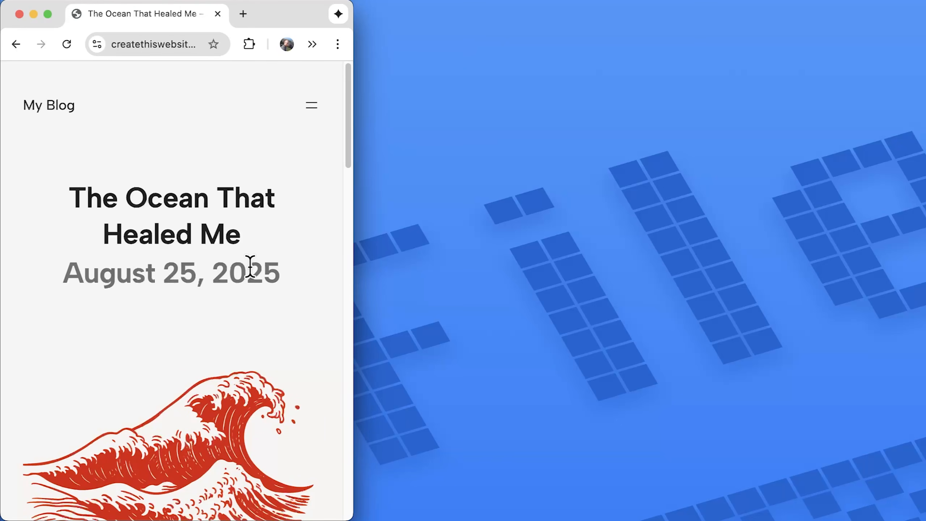
{"action": "scroll", "coordinate": [250, 266], "scroll_direction": "down", "scroll_amount": 15}
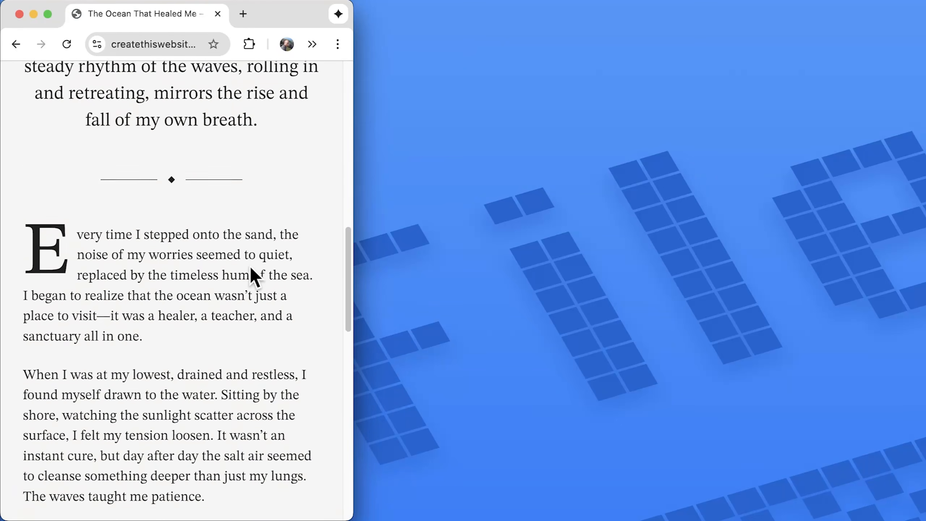
{"action": "scroll", "coordinate": [255, 277], "scroll_direction": "down", "scroll_amount": 15}
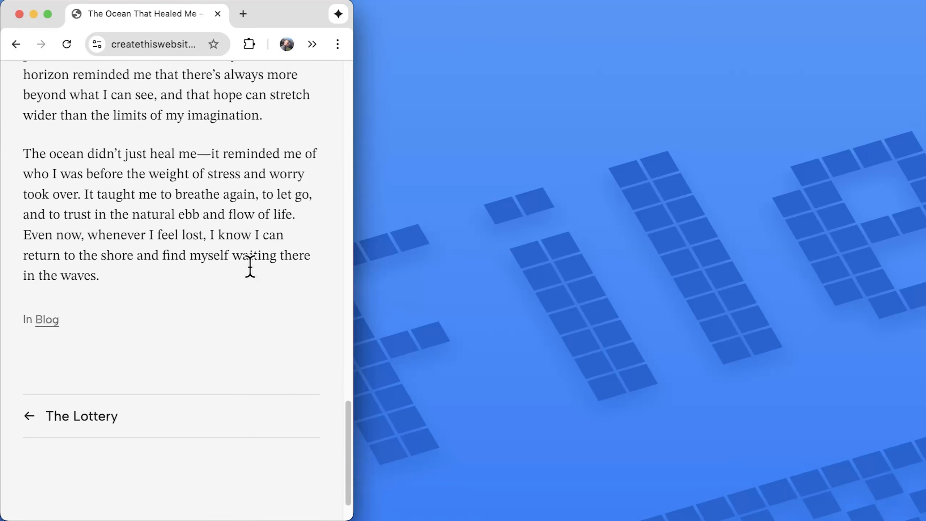
{"action": "scroll", "coordinate": [250, 270], "scroll_direction": "down", "scroll_amount": 2}
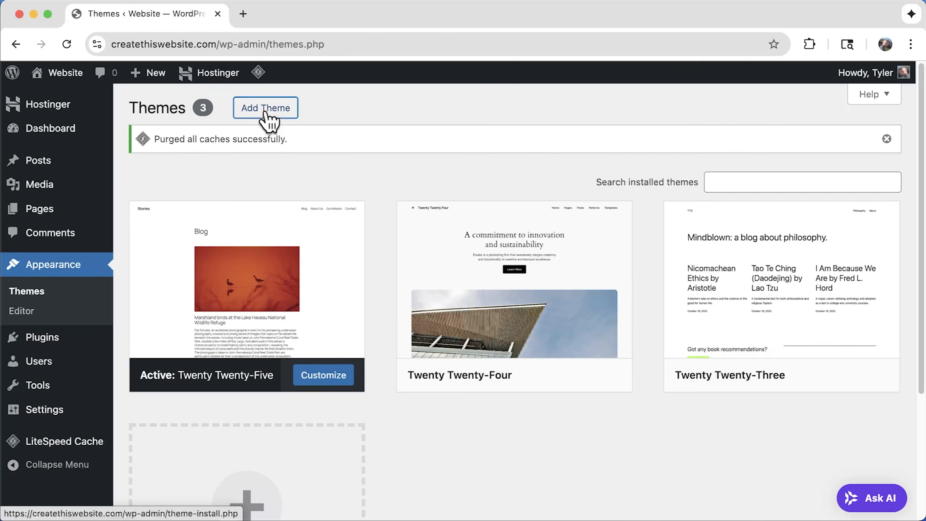
- Give the opening paragraph a large drop cap and select the image prompt's opening words
{"action": "left_click", "coordinate": [266, 114]}
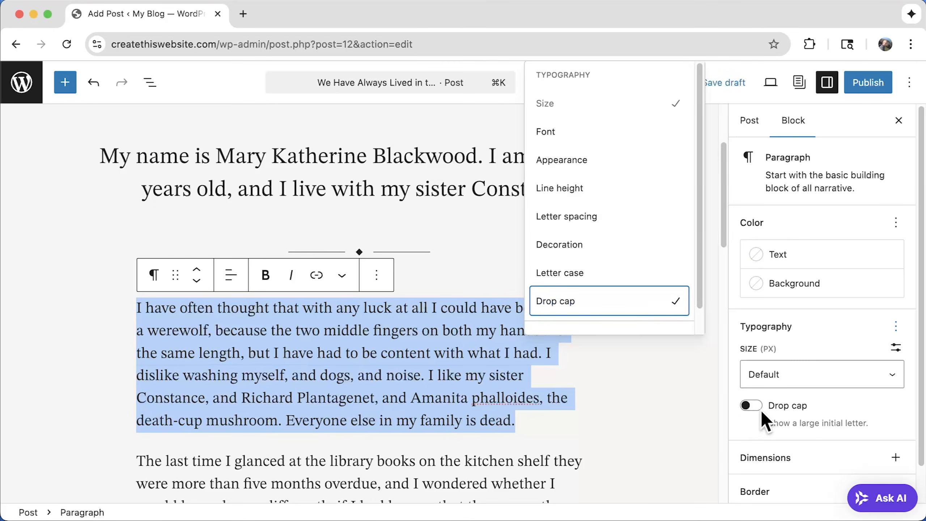
{"action": "left_click", "coordinate": [751, 409]}
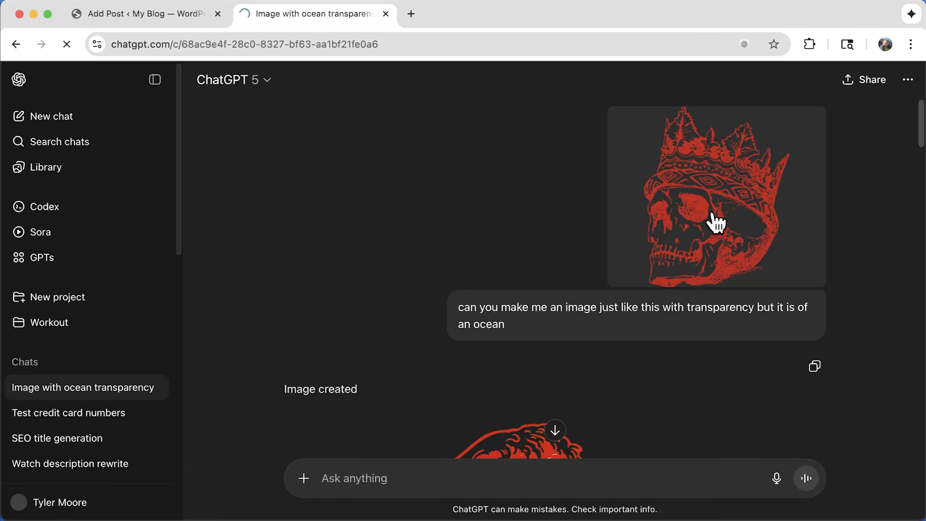
{"action": "left_click_drag", "start_coordinate": [456, 306], "coordinate": [509, 305]}
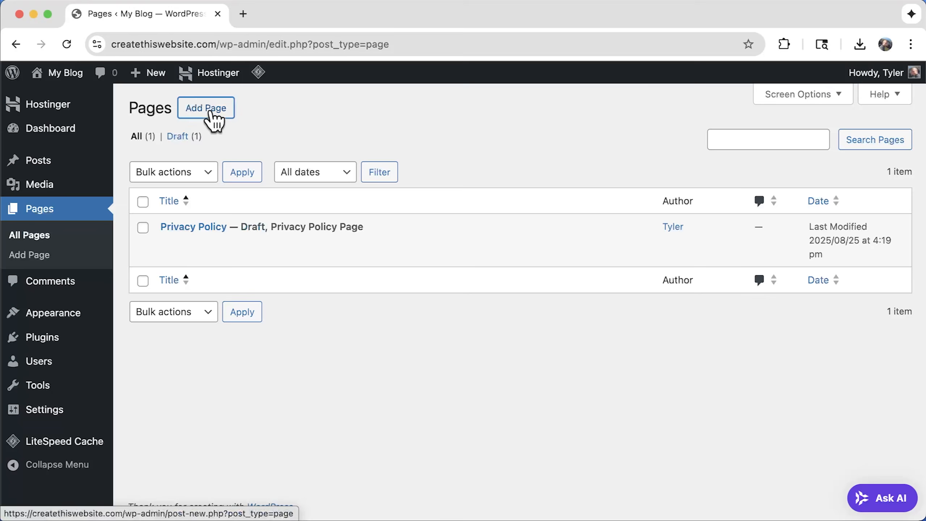
- Start a new blank page
{"action": "left_click", "coordinate": [212, 111]}
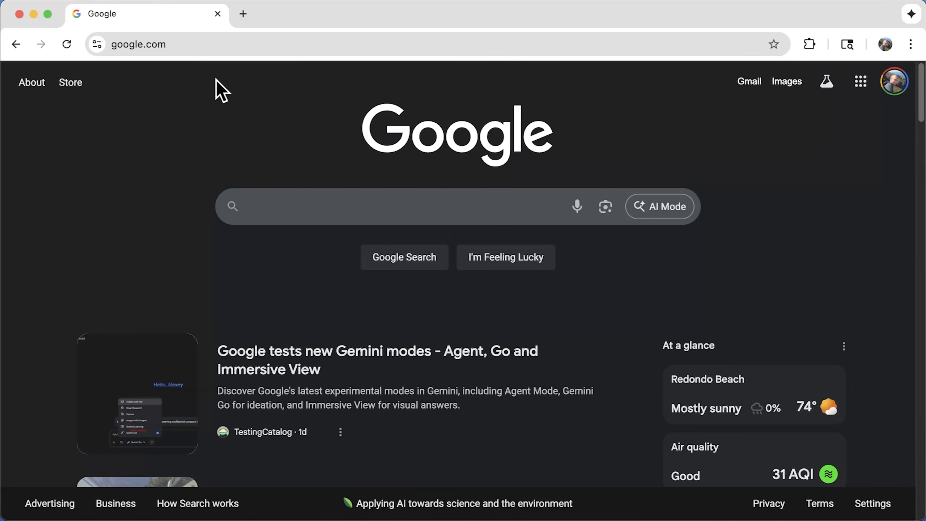
- Go to hostinger.com and browse its WordPress recommendation and rating blocks
{"action": "left_click", "coordinate": [205, 44]}
{"action": "type", "text": "hostinger.com"}
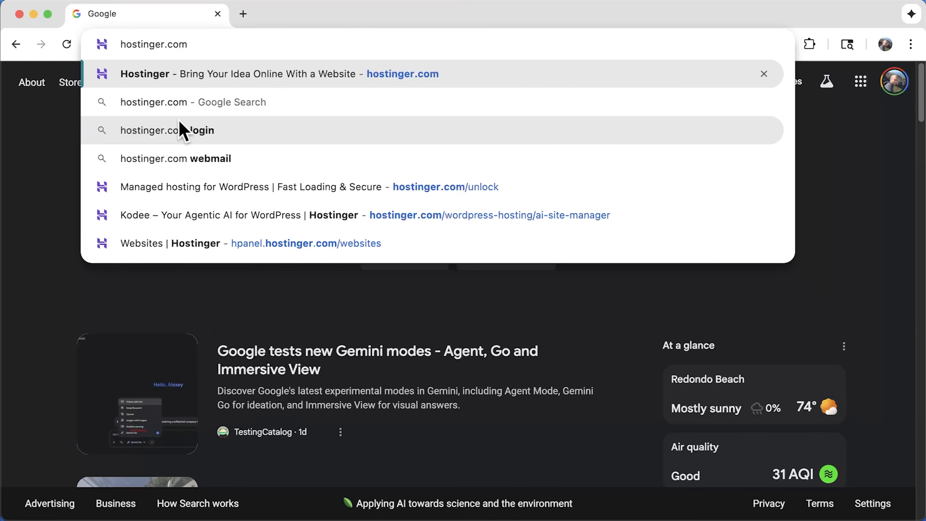
{"action": "key", "text": "Return"}
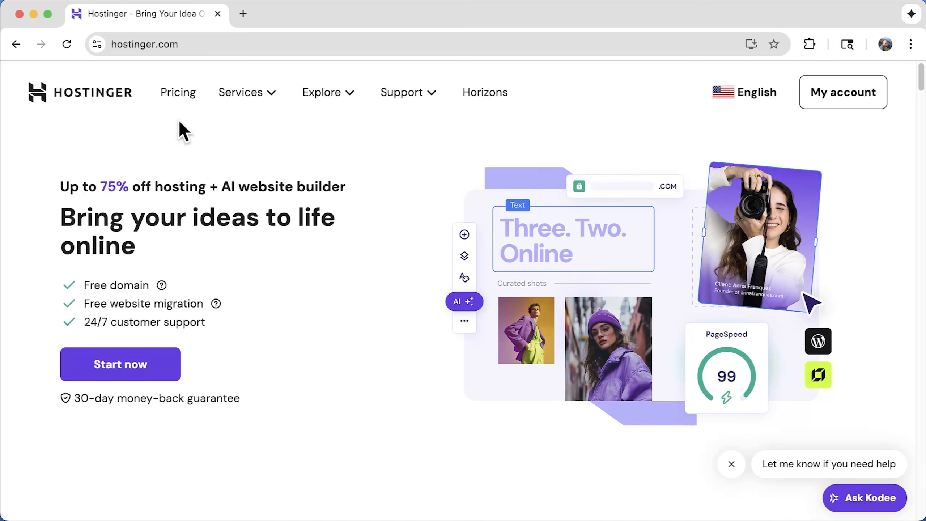
{"action": "scroll", "coordinate": [397, 314], "scroll_direction": "down", "scroll_amount": 10}
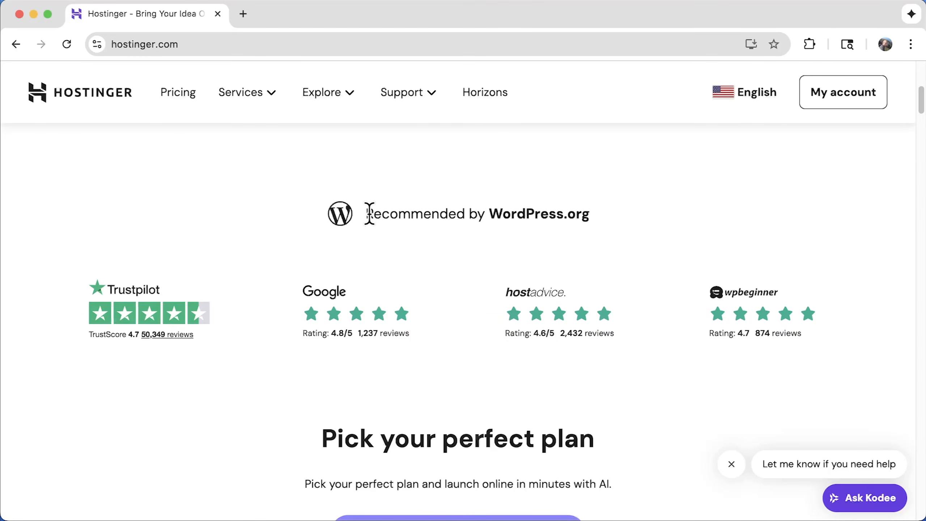
{"action": "left_click_drag", "start_coordinate": [370, 213], "coordinate": [641, 215]}
{"action": "left_click", "coordinate": [577, 214]}
{"action": "scroll", "coordinate": [576, 213], "scroll_direction": "up", "scroll_amount": 10}
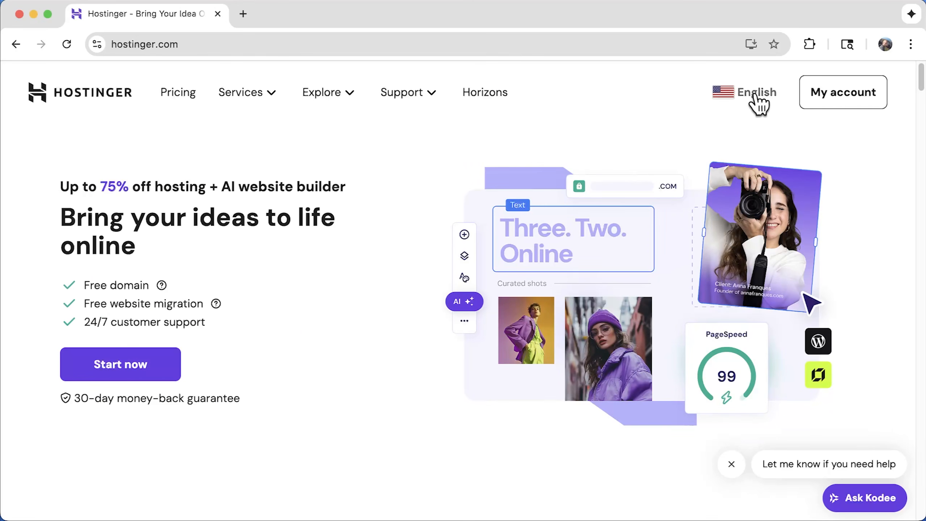
- Glance at the country and language chooser, then load hostinger.com/unlock
{"action": "left_click", "coordinate": [757, 95]}
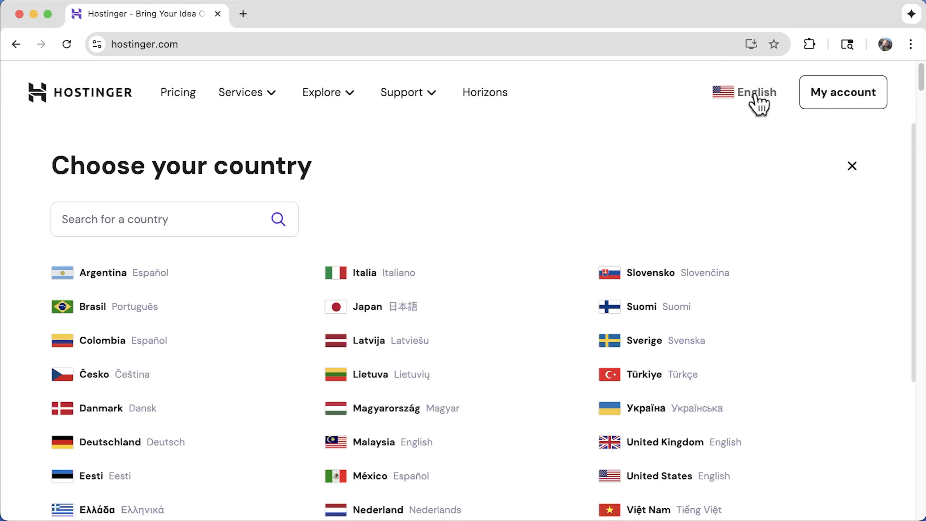
{"action": "left_click", "coordinate": [852, 165]}
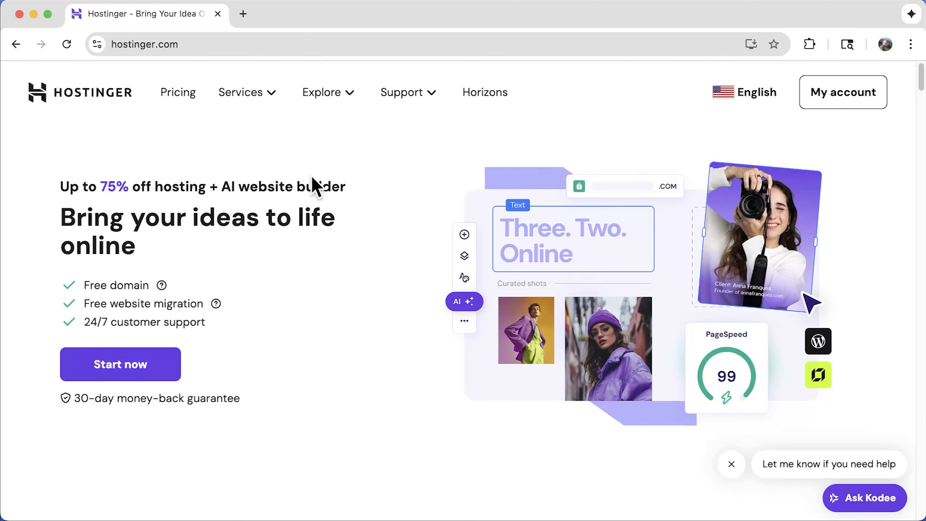
{"action": "left_click", "coordinate": [219, 42]}
{"action": "left_click", "coordinate": [240, 42]}
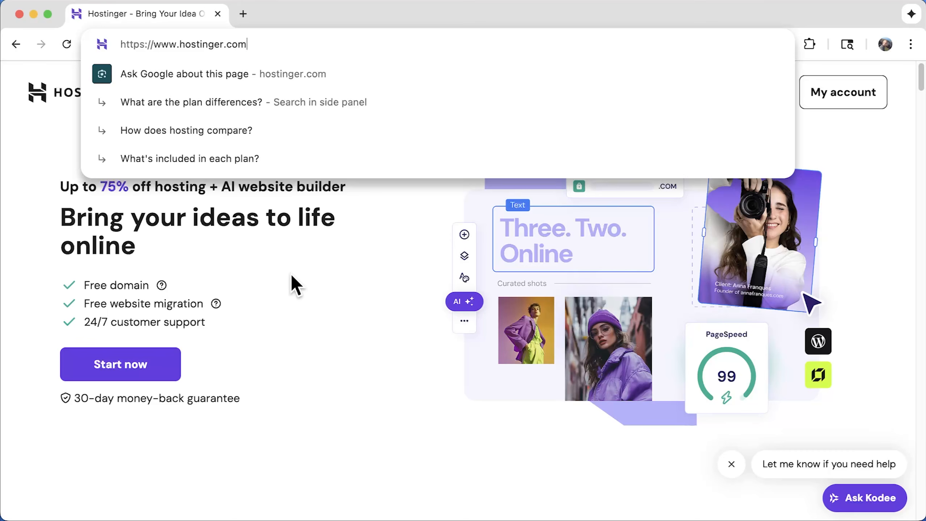
{"action": "type", "text": "/unlock"}
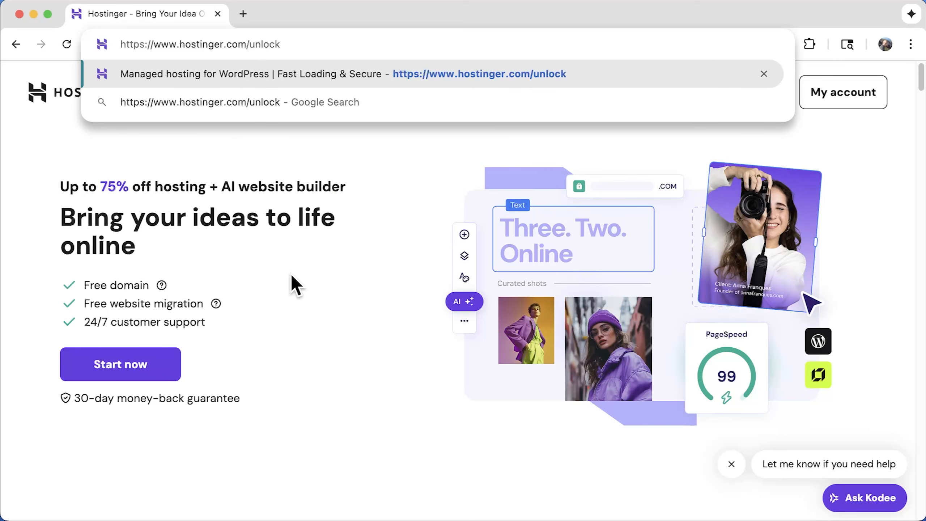
{"action": "key", "text": "Return"}
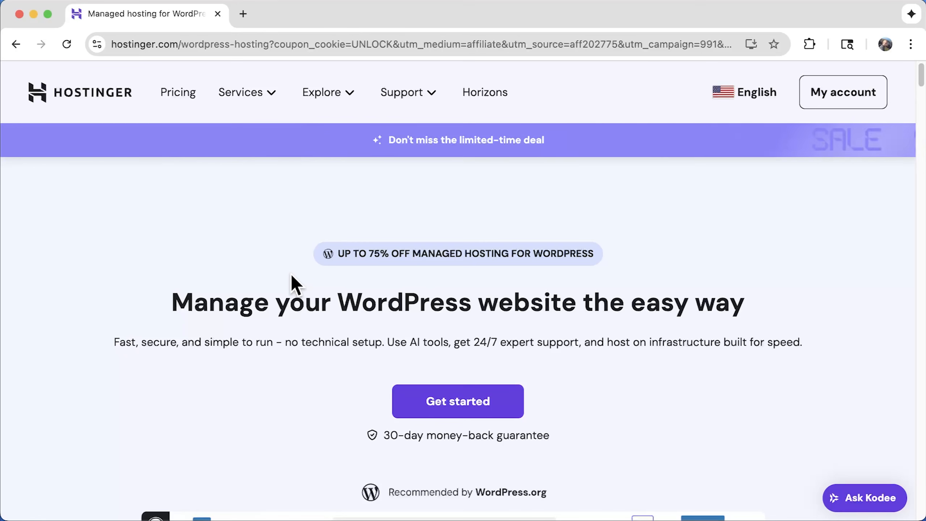
- Jump to the WordPress hosting plans and choose the Premium plan
{"action": "scroll", "coordinate": [293, 283], "scroll_direction": "down", "scroll_amount": 3}
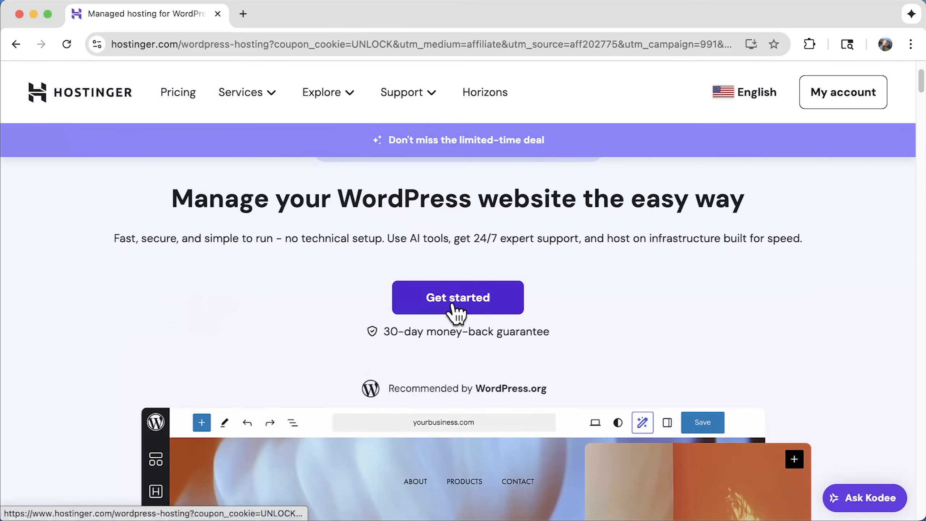
{"action": "left_click", "coordinate": [453, 305]}
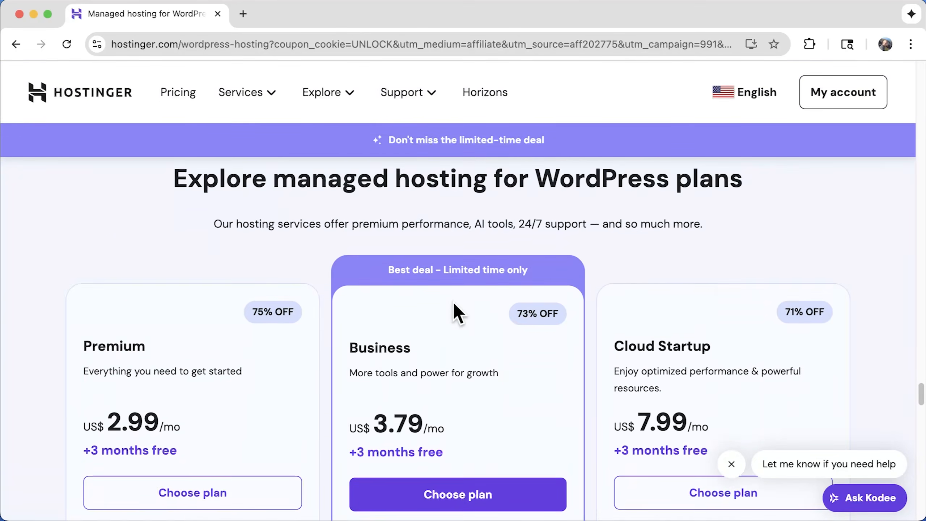
{"action": "scroll", "coordinate": [453, 302], "scroll_direction": "down", "scroll_amount": 3}
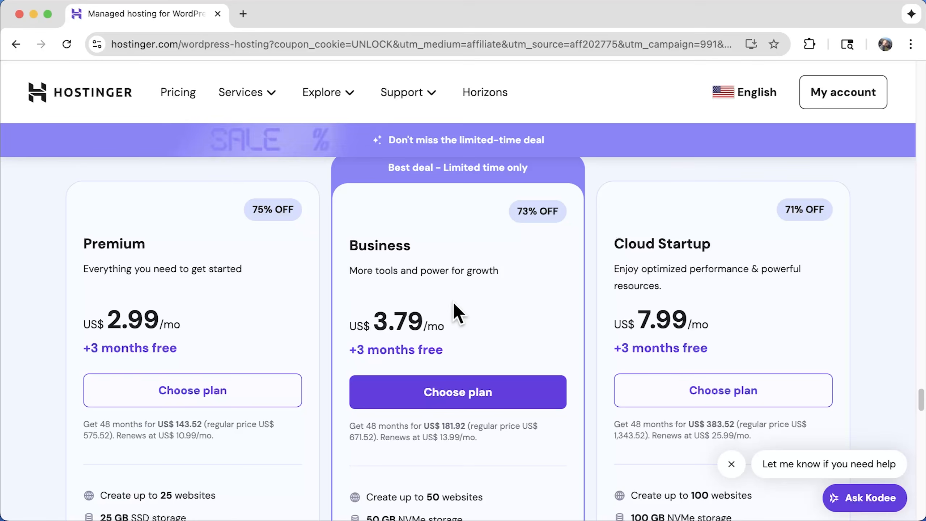
{"action": "scroll", "coordinate": [454, 302], "scroll_direction": "down", "scroll_amount": 1}
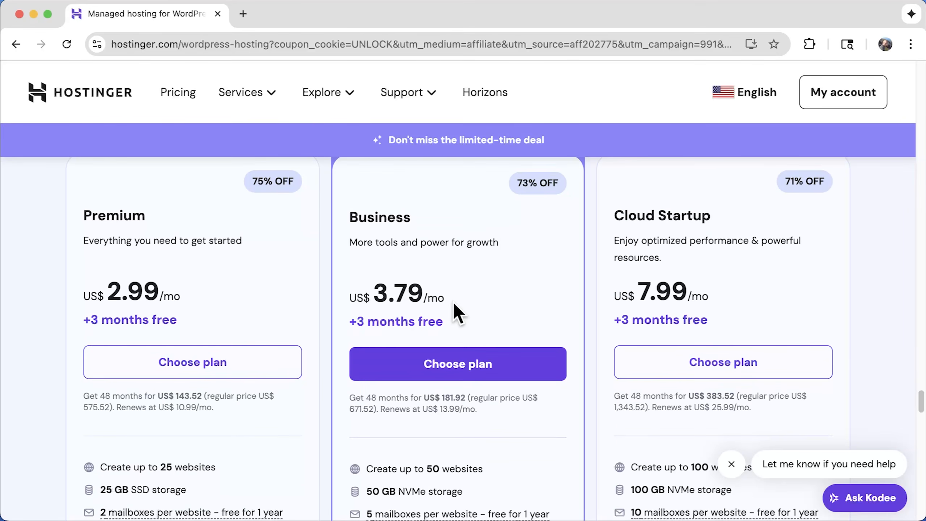
{"action": "scroll", "coordinate": [453, 301], "scroll_direction": "up", "scroll_amount": 1}
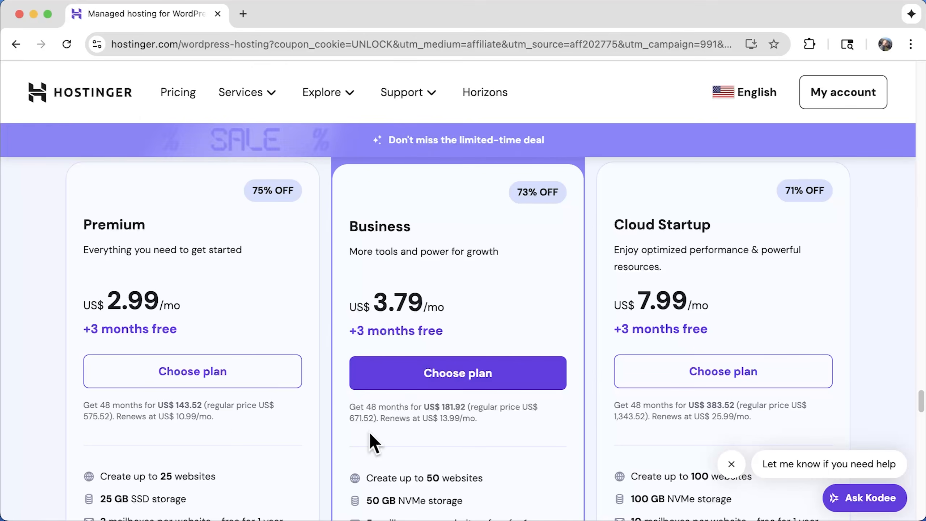
{"action": "left_click", "coordinate": [210, 379]}
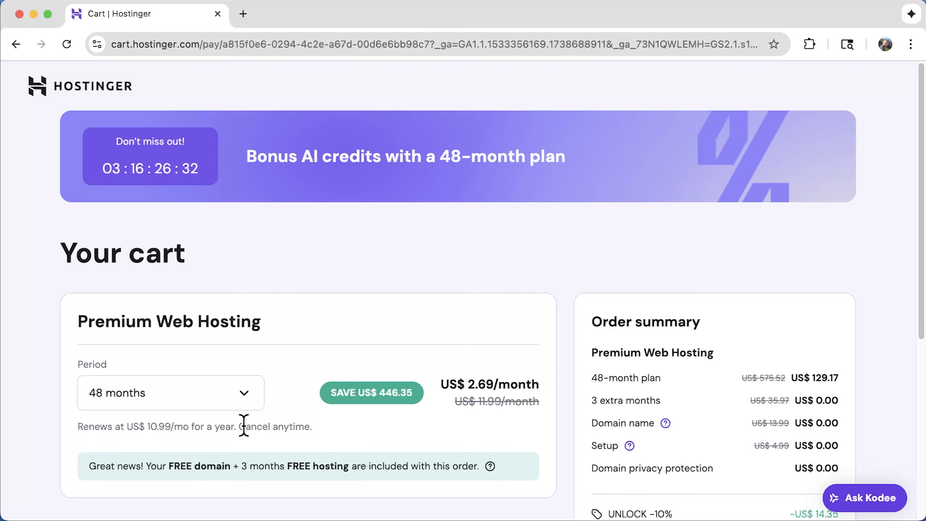
- Change the Premium plan's billing period to 12 months
{"action": "left_click", "coordinate": [244, 394]}
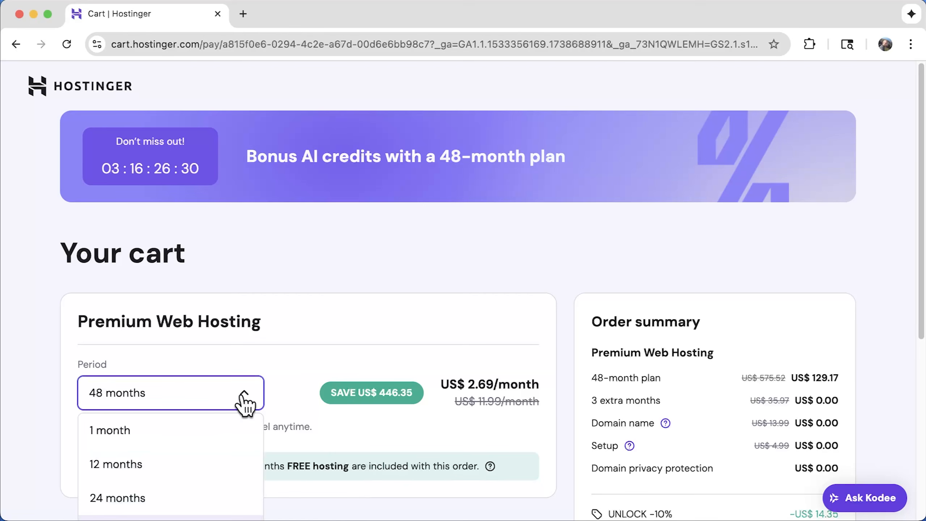
{"action": "scroll", "coordinate": [264, 303], "scroll_direction": "down", "scroll_amount": 3}
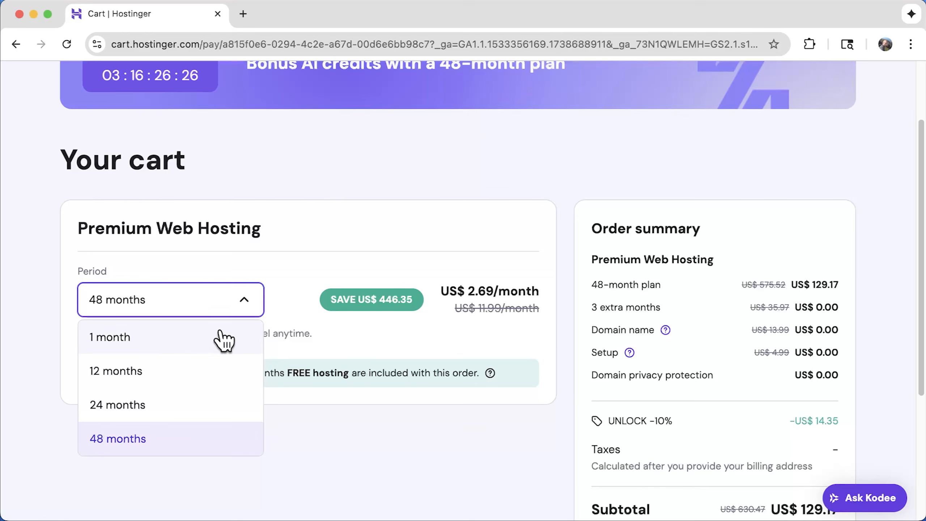
{"action": "left_click", "coordinate": [182, 372]}
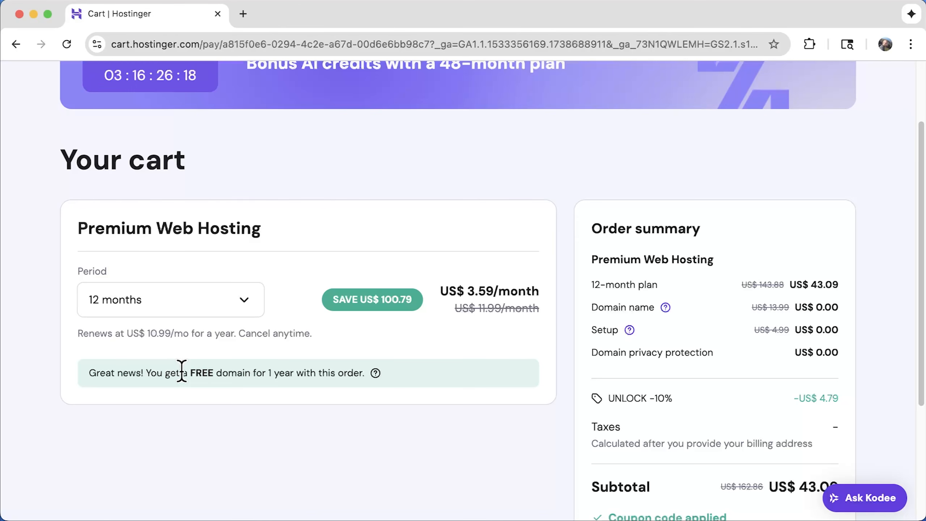
- Check the UNLOCK -10% coupon discount in the order summary
{"action": "scroll", "coordinate": [183, 376], "scroll_direction": "down", "scroll_amount": 3}
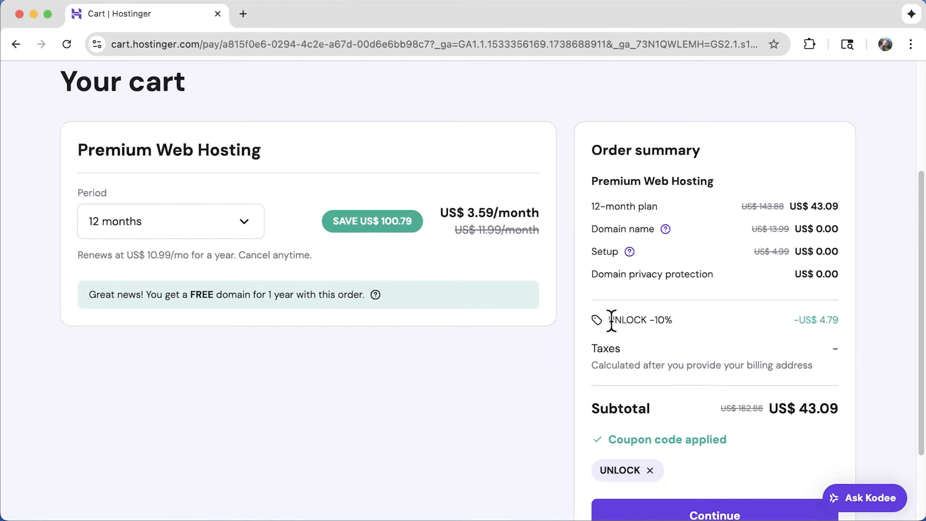
{"action": "left_click_drag", "start_coordinate": [610, 321], "coordinate": [685, 333]}
{"action": "left_click", "coordinate": [679, 322]}
{"action": "scroll", "coordinate": [680, 327], "scroll_direction": "down", "scroll_amount": 3}
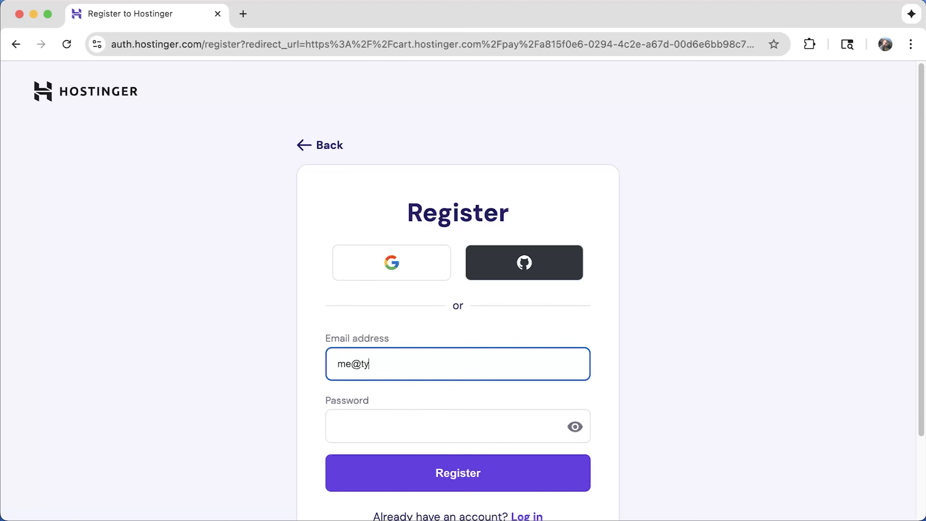
- Finish the account email and register the new Hostinger account
{"action": "type", "text": "om"}
{"action": "key", "text": "Tab"}
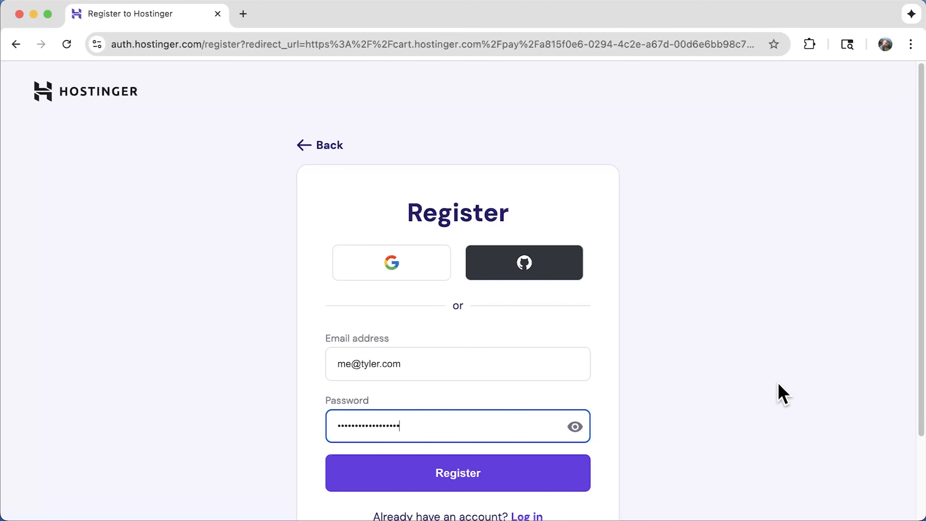
{"action": "scroll", "coordinate": [779, 385], "scroll_direction": "down", "scroll_amount": 2}
{"action": "left_click", "coordinate": [457, 416]}
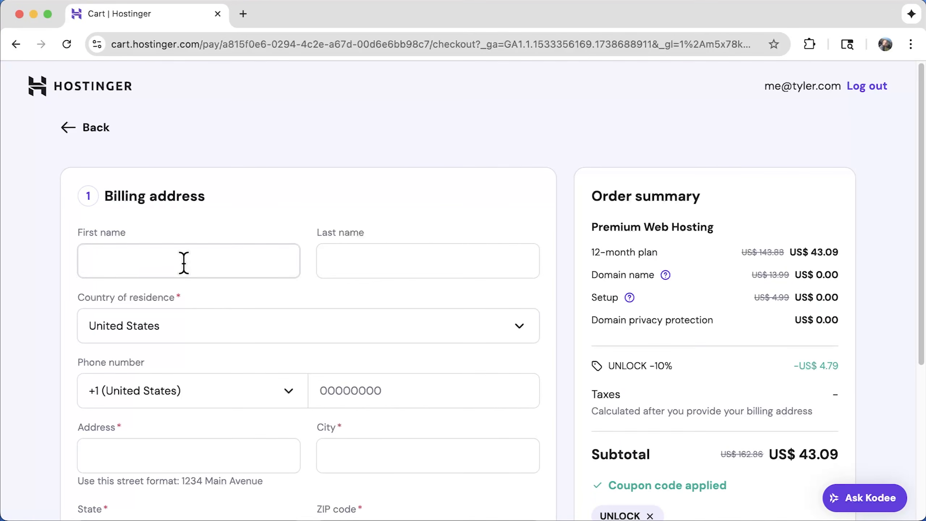
- Fill in the billing first and last name, phone number and suggested street address
{"action": "left_click", "coordinate": [184, 263]}
{"action": "key", "text": "Tab"}
{"action": "scroll", "coordinate": [376, 342], "scroll_direction": "down", "scroll_amount": 2}
{"action": "left_click", "coordinate": [377, 341]}
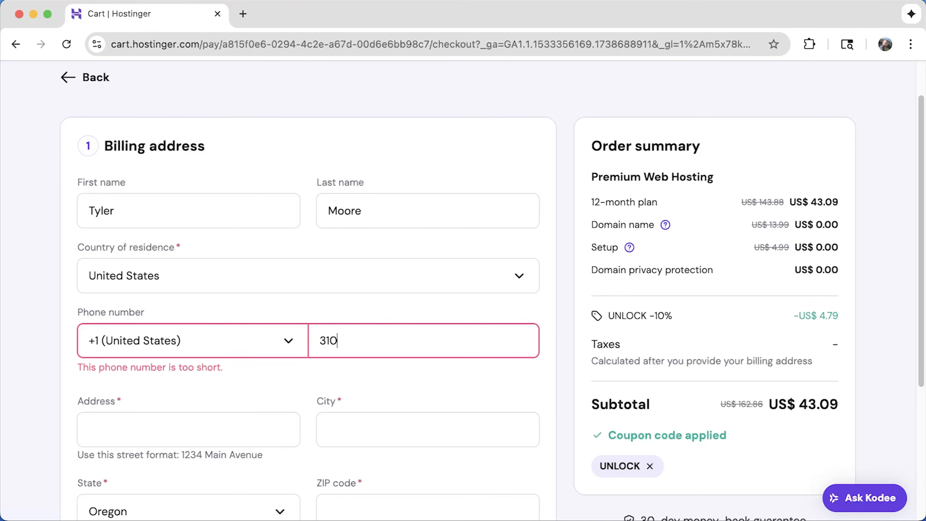
{"action": "scroll", "coordinate": [308, 292], "scroll_direction": "down", "scroll_amount": 5}
{"action": "key", "text": "Tab"}
{"action": "type", "text": "2627"}
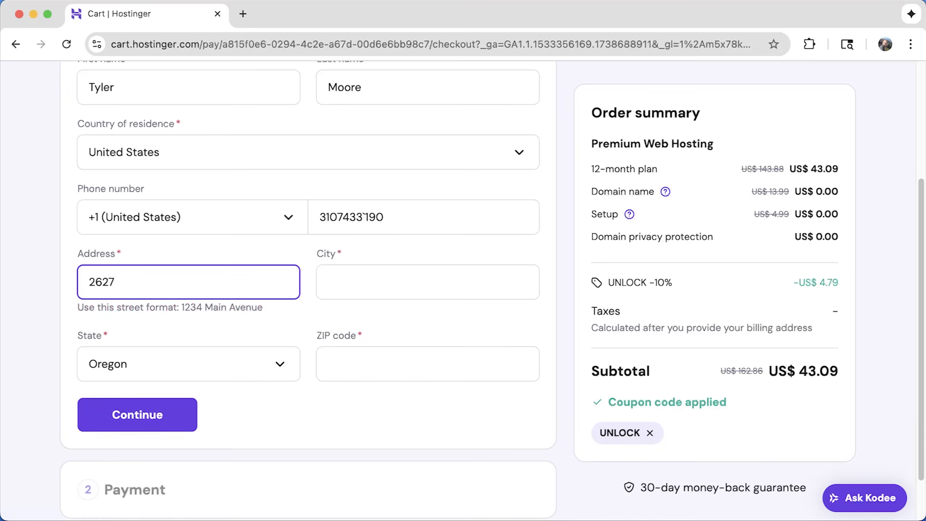
{"action": "left_click", "coordinate": [201, 317]}
{"action": "scroll", "coordinate": [201, 317], "scroll_direction": "down", "scroll_amount": 3}
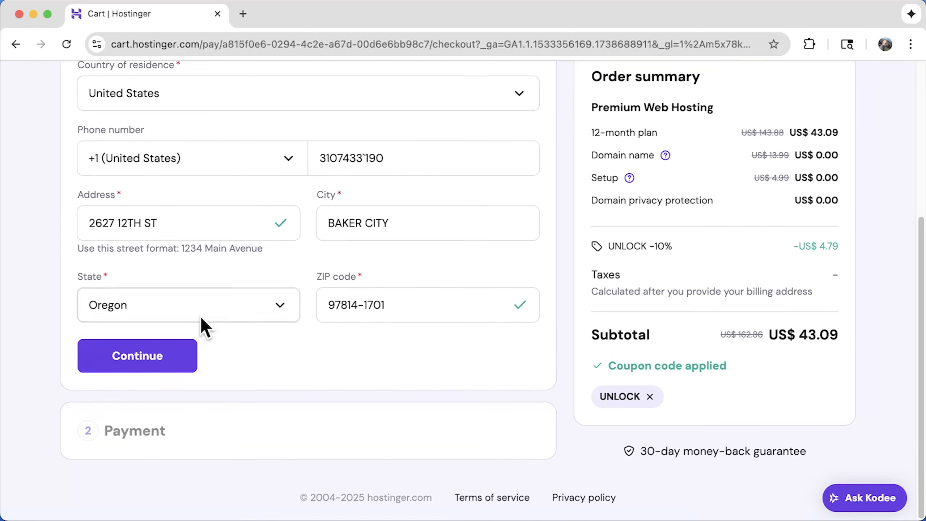
- Confirm the billing address, then enter the cardholder's name and paste the card number
{"action": "left_click", "coordinate": [163, 367]}
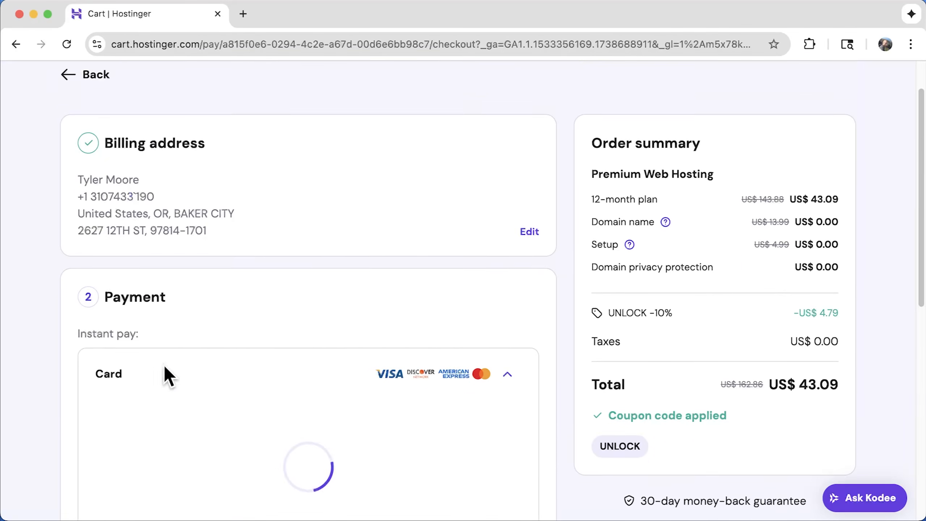
{"action": "scroll", "coordinate": [166, 378], "scroll_direction": "down", "scroll_amount": 5}
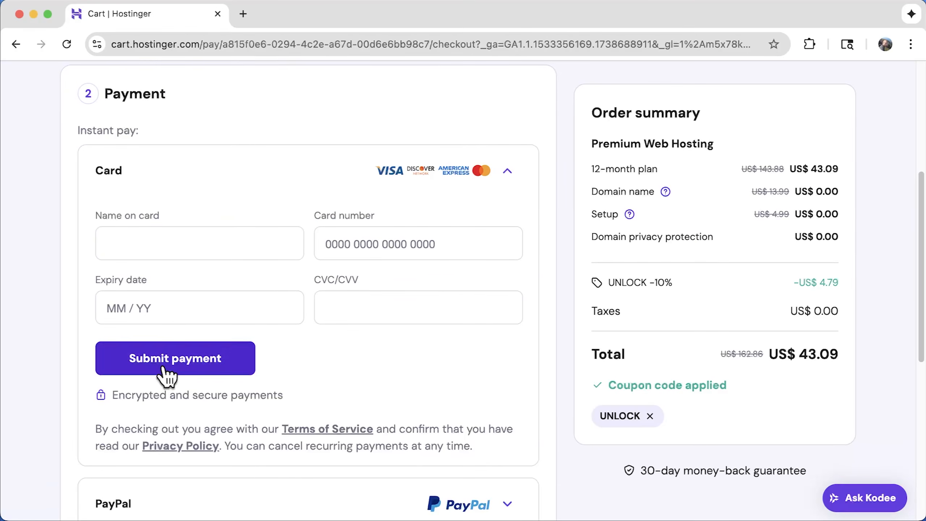
{"action": "left_click", "coordinate": [184, 244]}
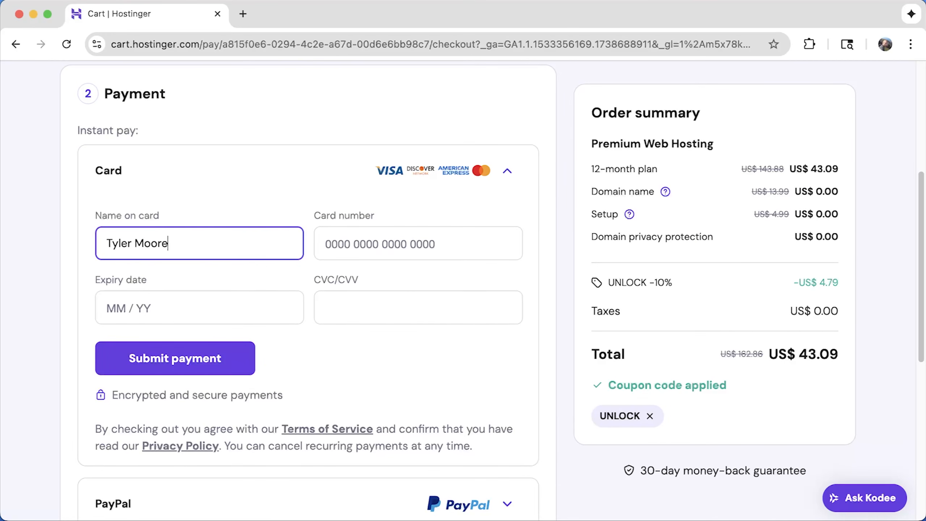
{"action": "left_click", "coordinate": [352, 241]}
{"action": "key", "text": "super+v"}
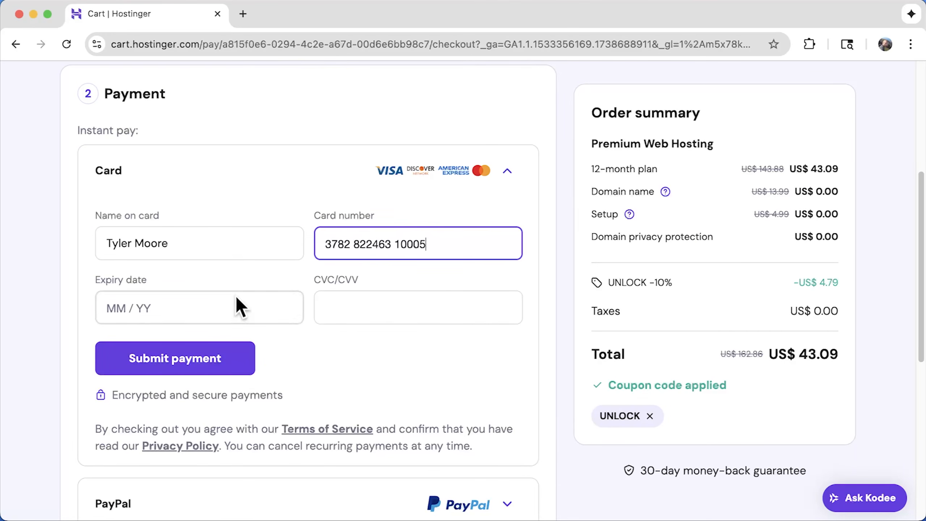
- Enter the card expiry date and security code, then submit the payment
{"action": "left_click", "coordinate": [236, 305]}
{"action": "key", "text": "Tab"}
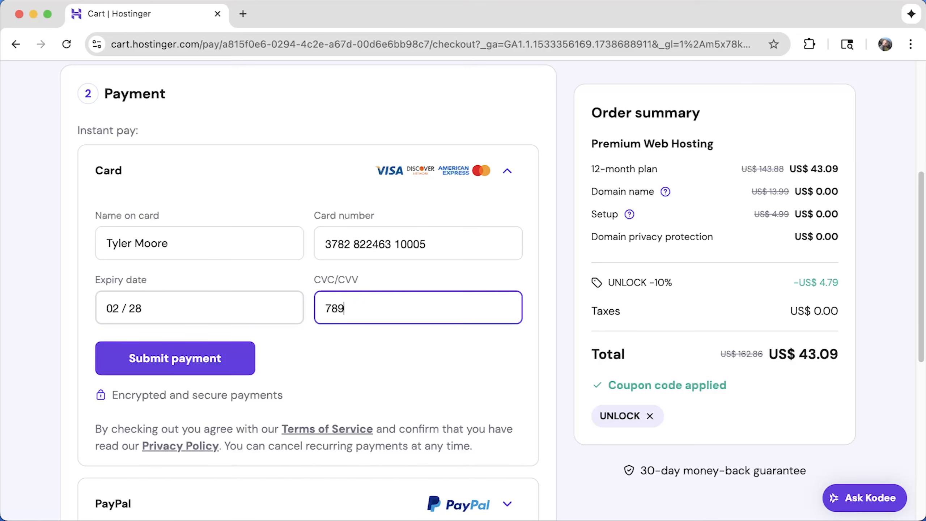
{"action": "scroll", "coordinate": [308, 292], "scroll_direction": "down", "scroll_amount": 1}
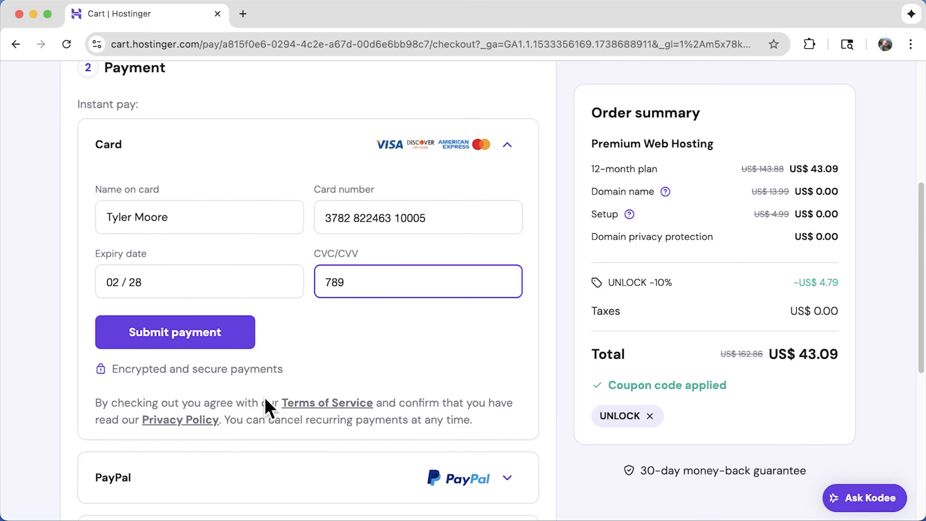
{"action": "left_click", "coordinate": [163, 342]}
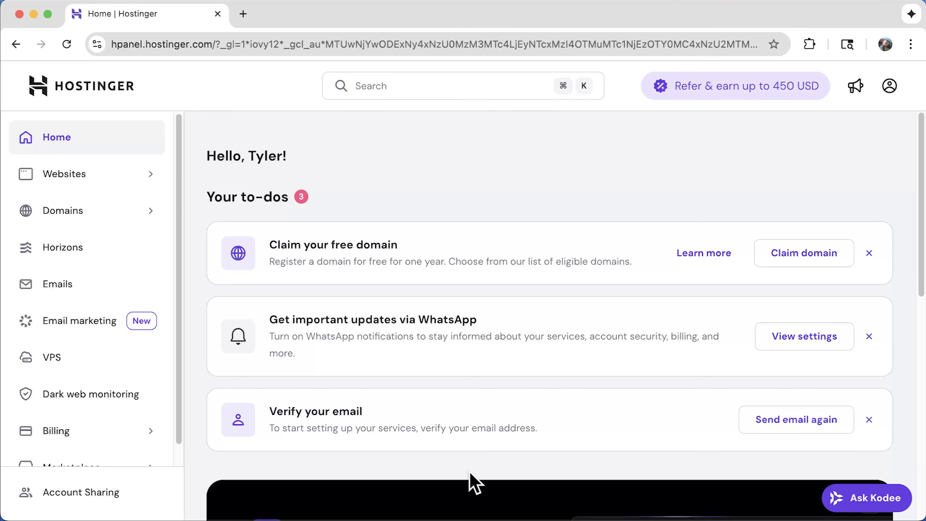
- Add a new WordPress website from the hPanel websites list
{"action": "left_click", "coordinate": [117, 179]}
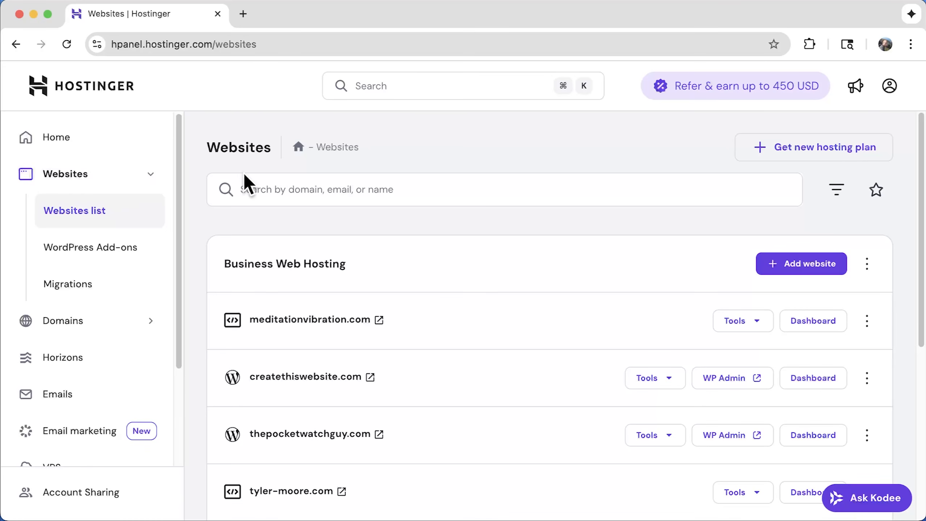
{"action": "left_click", "coordinate": [817, 272]}
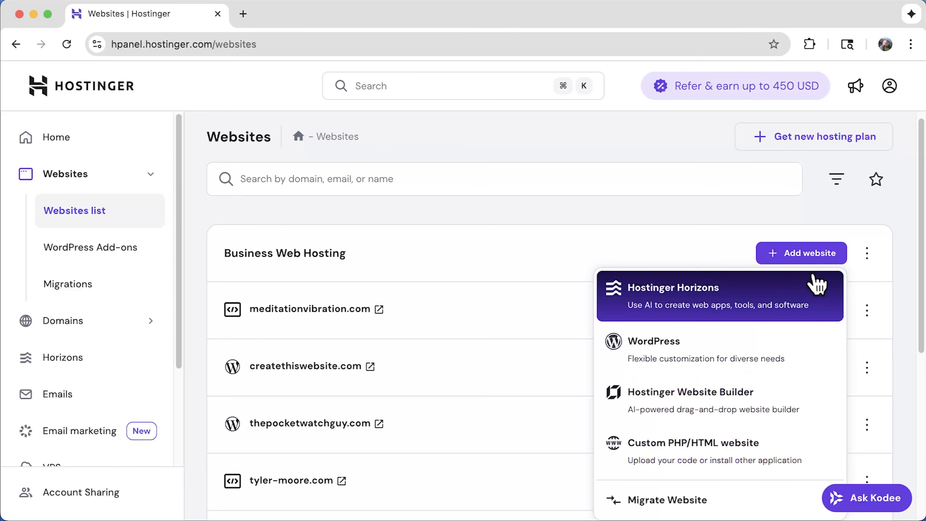
{"action": "left_click", "coordinate": [757, 348]}
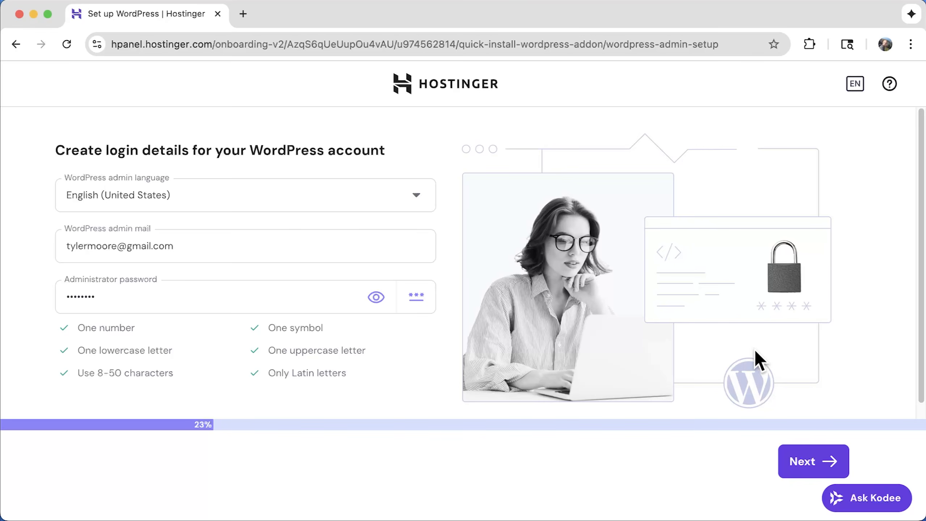
- Replace the administrator password with a new one and continue setup
{"action": "left_click", "coordinate": [183, 296]}
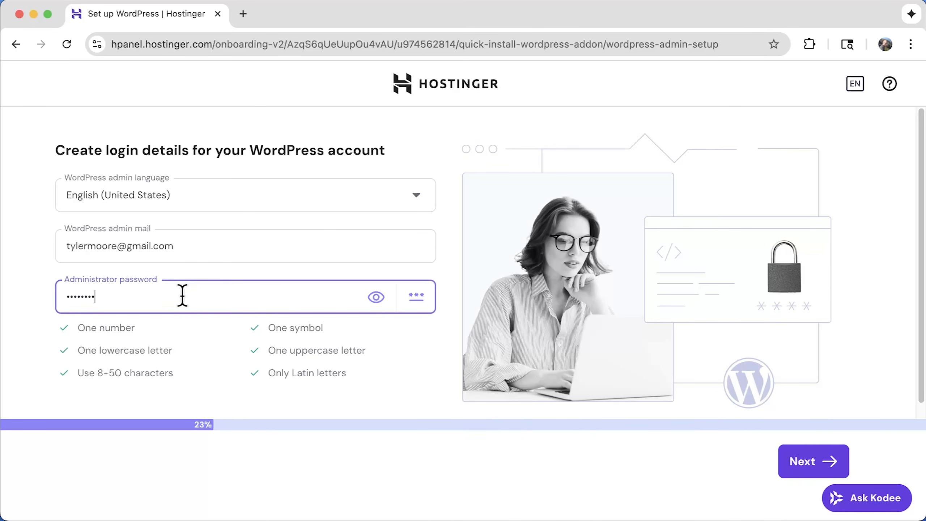
{"action": "key", "text": "super+a"}
{"action": "type", "text": "•••••••••••••"}
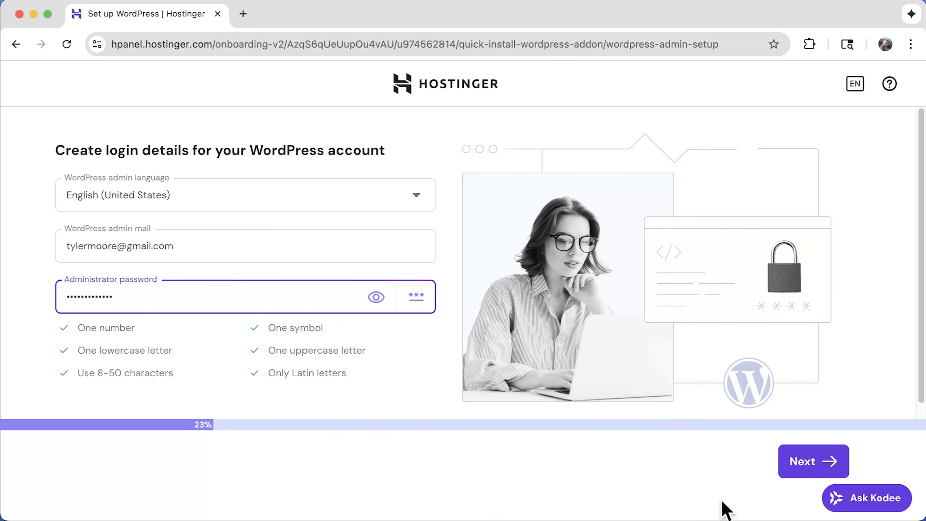
{"action": "left_click", "coordinate": [820, 467]}
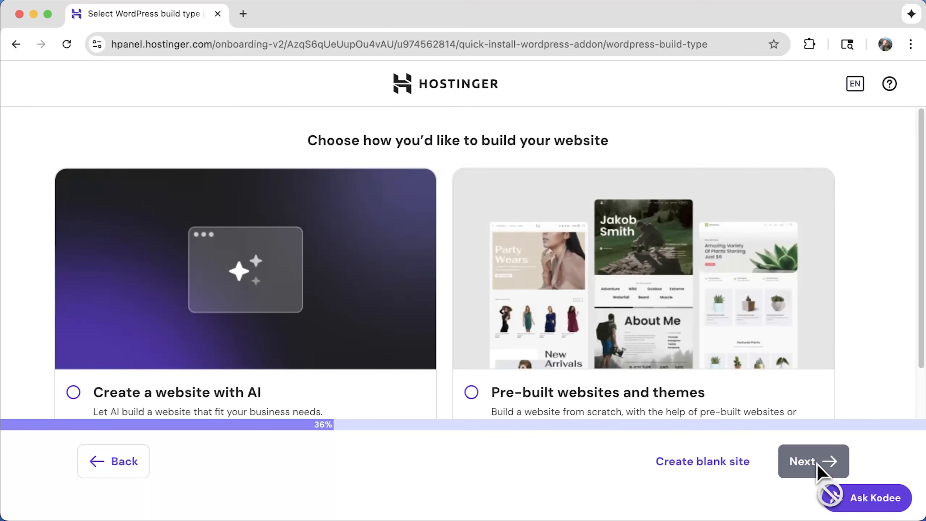
- Create a blank site on the owned domain makingyoursite.com and install WordPress
{"action": "left_click", "coordinate": [708, 472]}
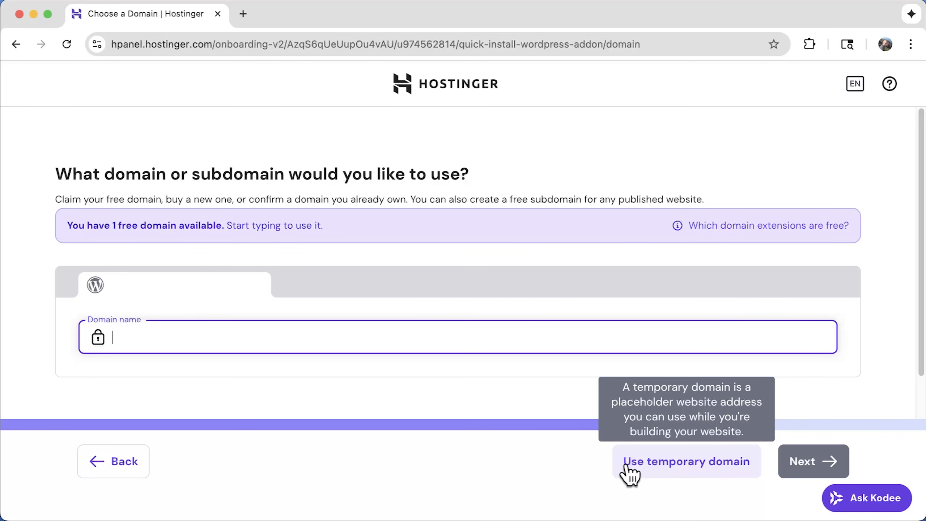
{"action": "type", "text": "makingyour"}
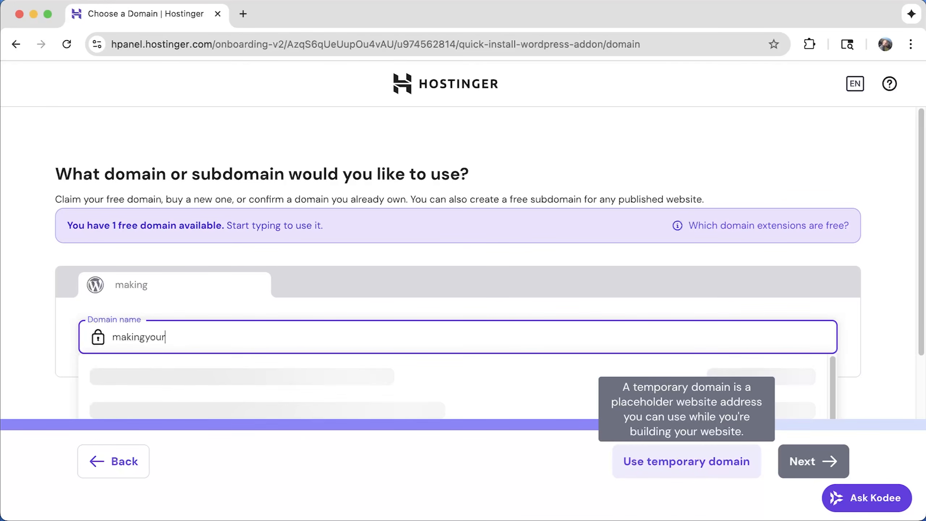
{"action": "type", "text": "site.com"}
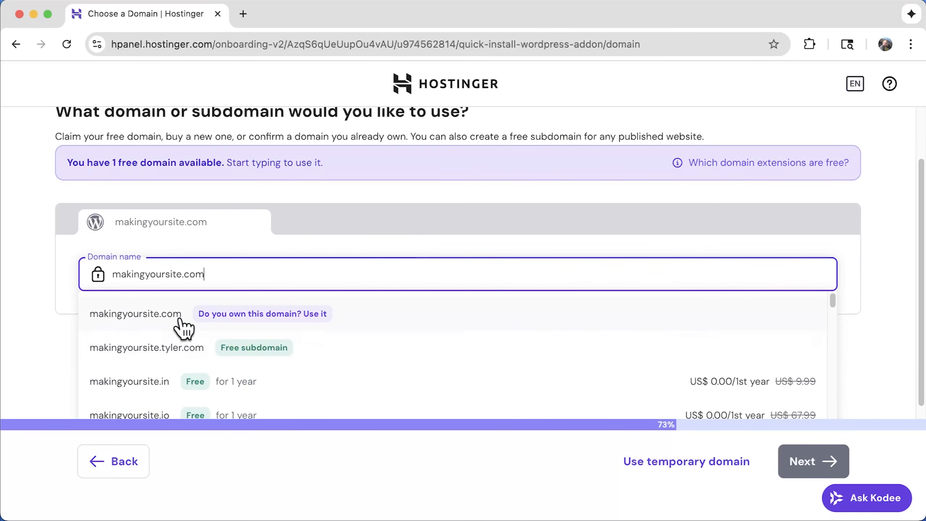
{"action": "left_click", "coordinate": [182, 318]}
{"action": "left_click", "coordinate": [783, 466]}
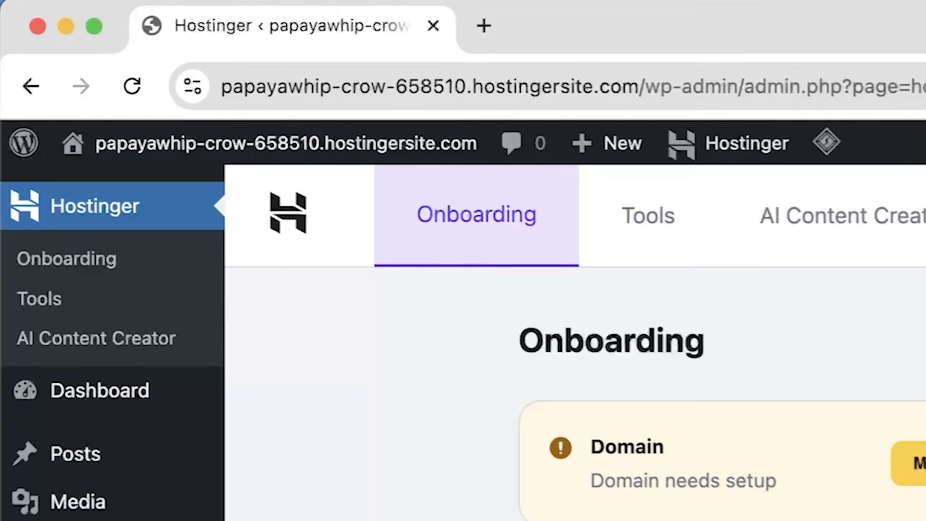
- Open Hostinger's hPanel Home in a new tab from the admin bar's Hostinger menu
{"action": "left_click_drag", "start_coordinate": [644, 85], "coordinate": [164, 75]}
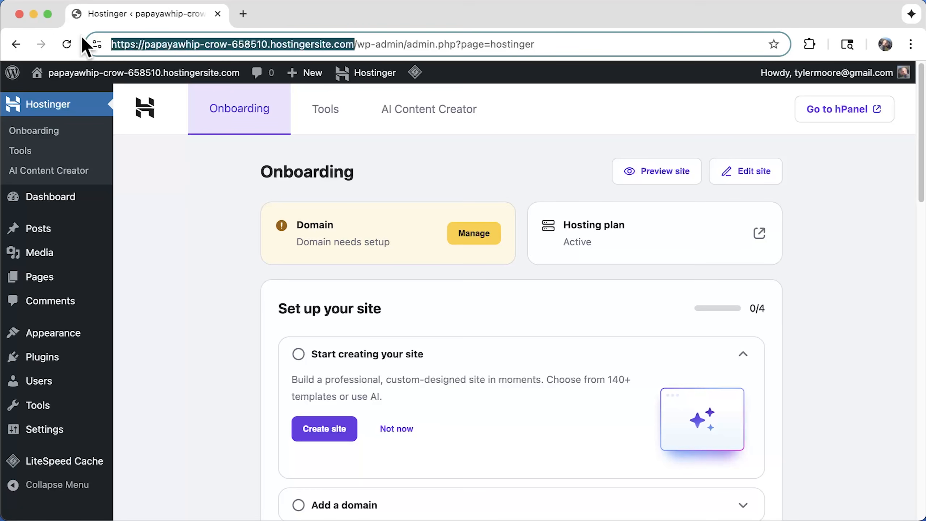
{"action": "left_click", "coordinate": [370, 71]}
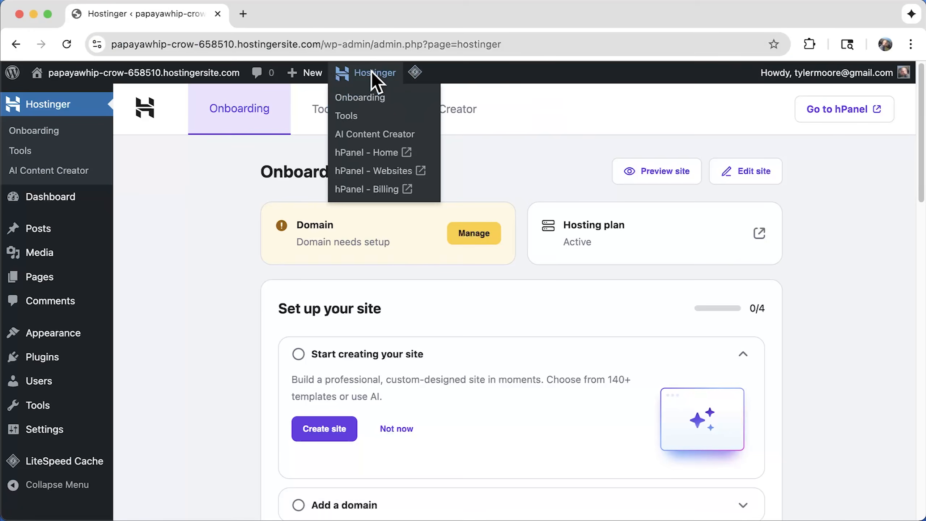
{"action": "left_click", "coordinate": [379, 154]}
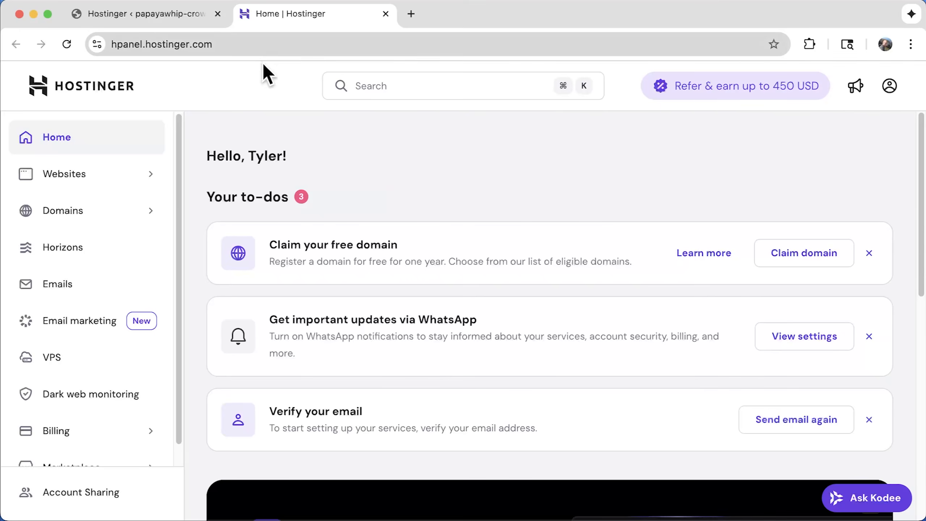
- Show the hPanel Websites list, close the old admin tab, and review makingyoursite.com's domain guide
{"action": "left_click", "coordinate": [101, 185]}
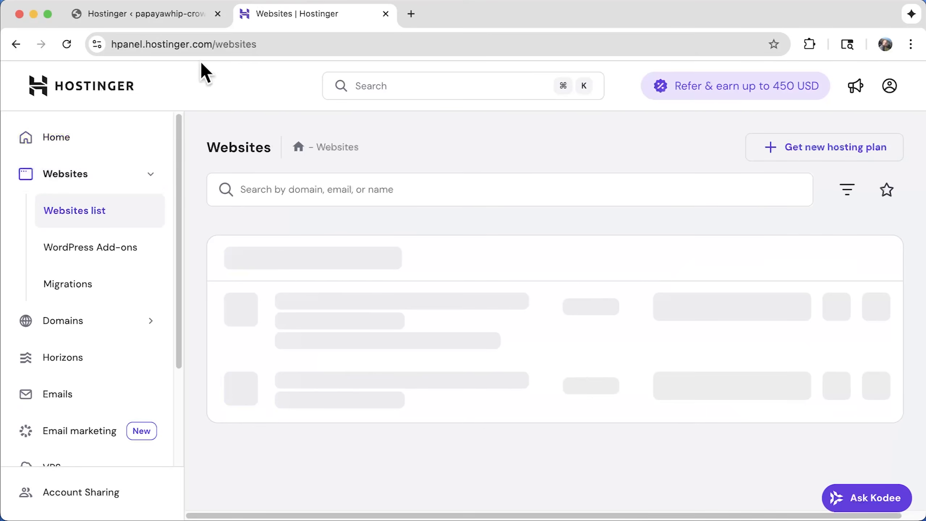
{"action": "left_click", "coordinate": [218, 15]}
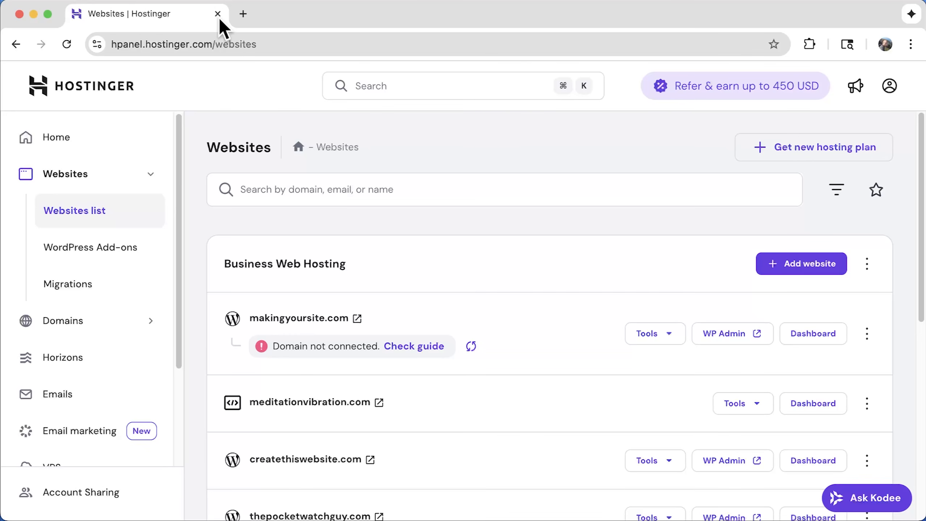
{"action": "left_click", "coordinate": [414, 346]}
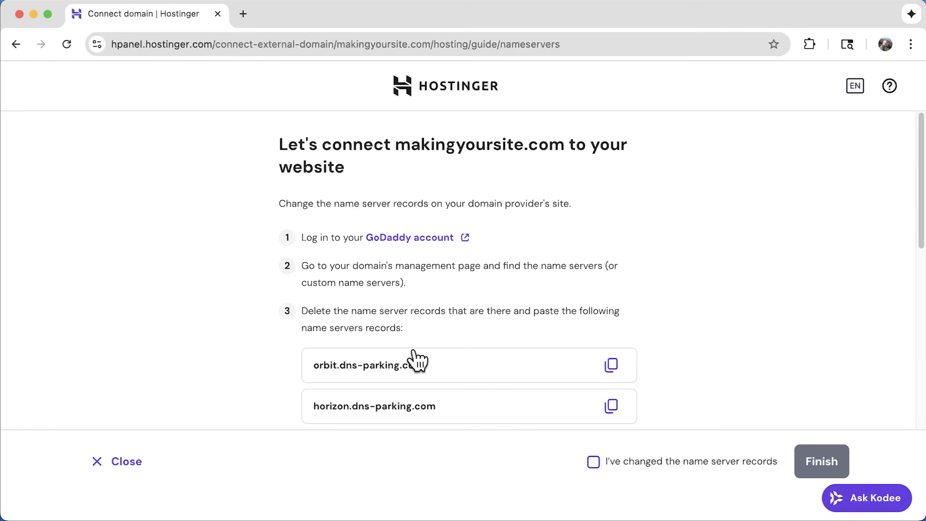
{"action": "scroll", "coordinate": [416, 359], "scroll_direction": "down", "scroll_amount": 3}
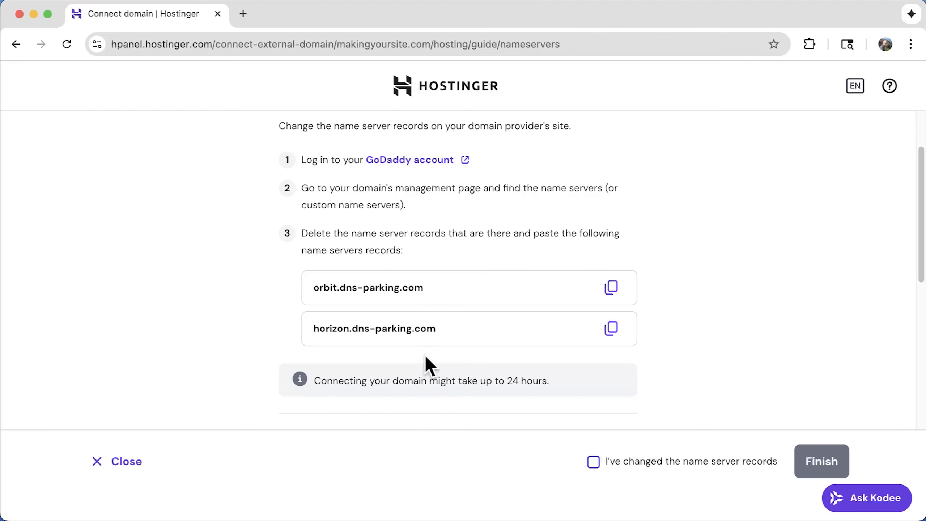
{"action": "left_click", "coordinate": [123, 462]}
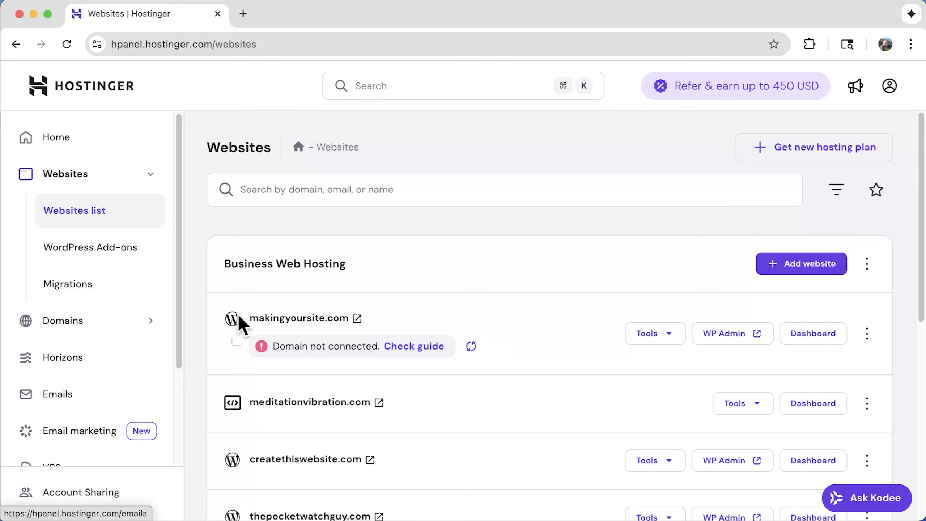
{"action": "scroll", "coordinate": [240, 314], "scroll_direction": "down", "scroll_amount": 4}
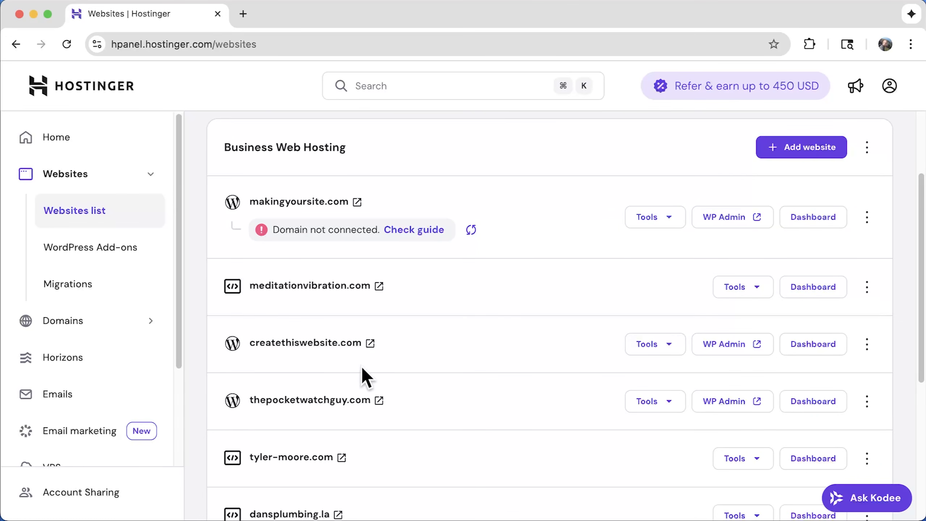
- Open the live createthiswebsite.com site and go to its /wp-admin login page
{"action": "left_click", "coordinate": [370, 343]}
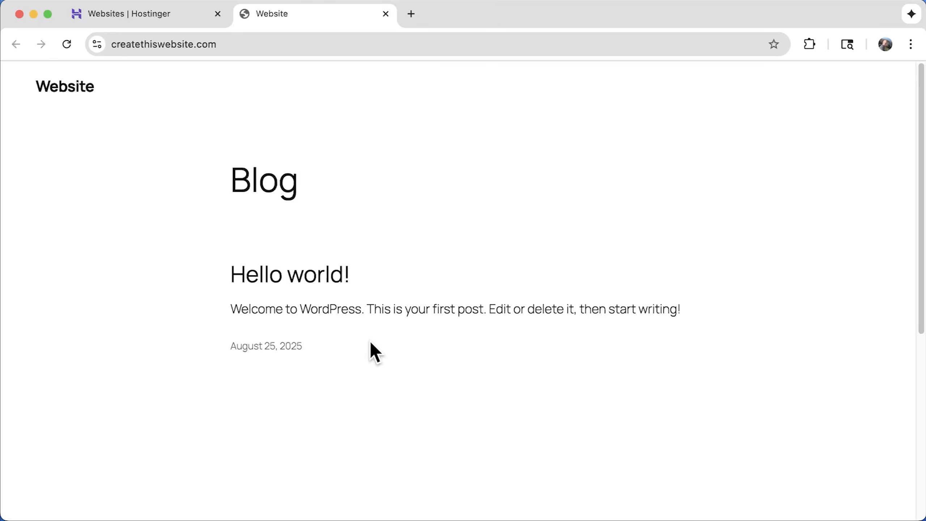
{"action": "left_click", "coordinate": [385, 13]}
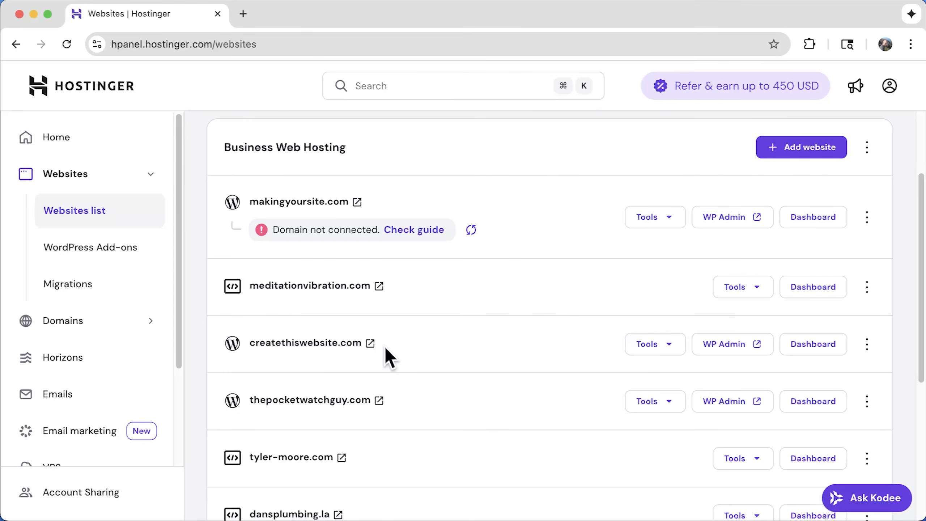
{"action": "left_click", "coordinate": [371, 343]}
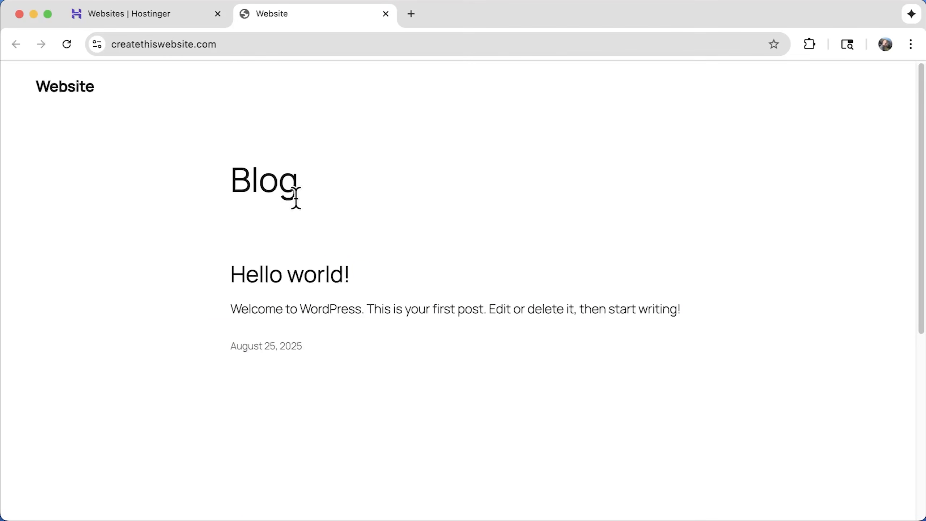
{"action": "left_click", "coordinate": [293, 48]}
{"action": "left_click", "coordinate": [294, 46]}
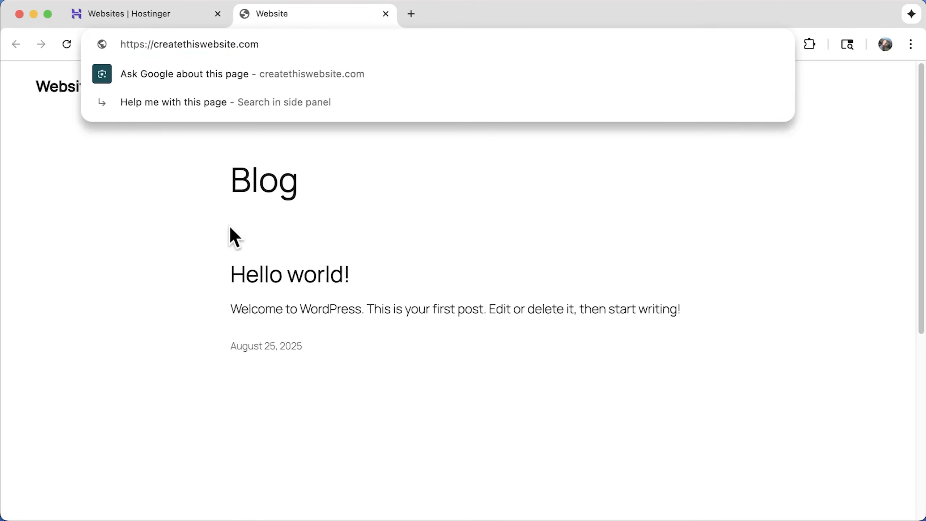
{"action": "type", "text": "wp-admin"}
{"action": "key", "text": "Return"}
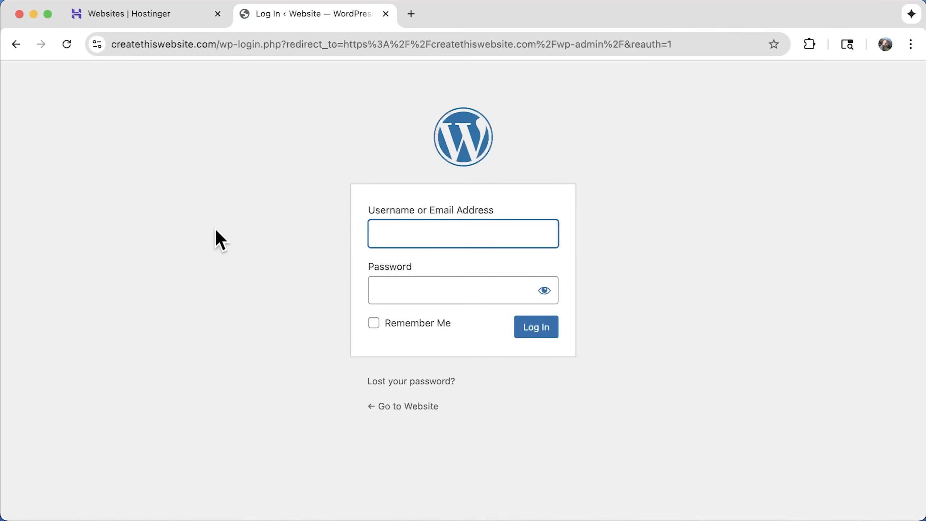
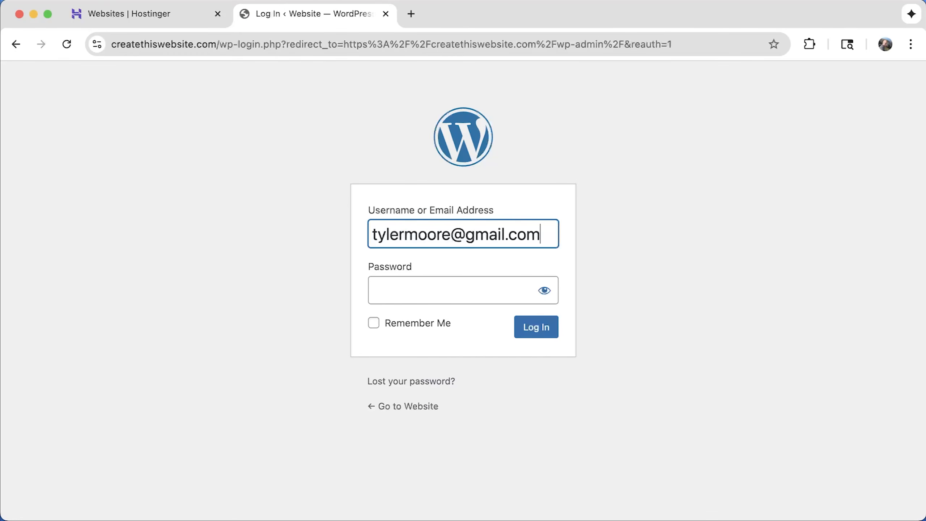
- Log in with the site's admin username and password
{"action": "key", "text": "Tab"}
{"action": "type", "text": "••••••••"}
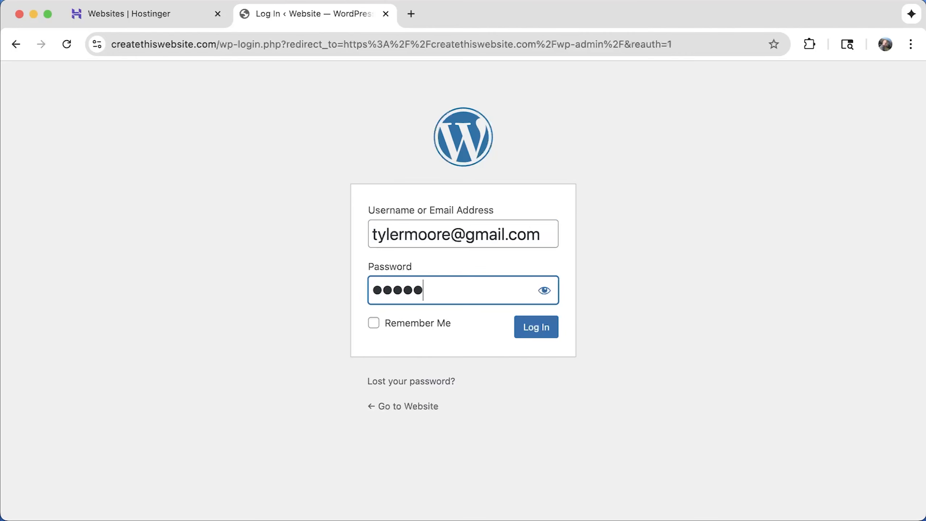
{"action": "type", "text": "•••••"}
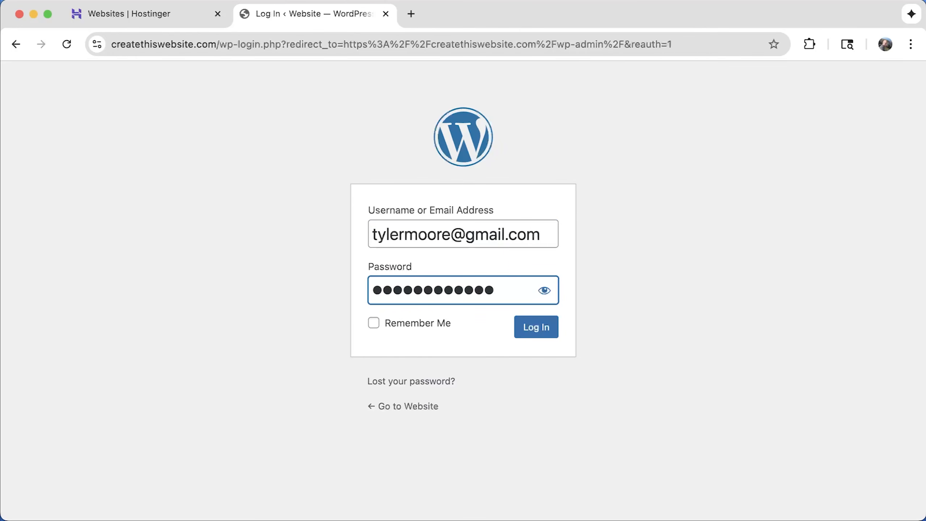
{"action": "key", "text": "Return"}
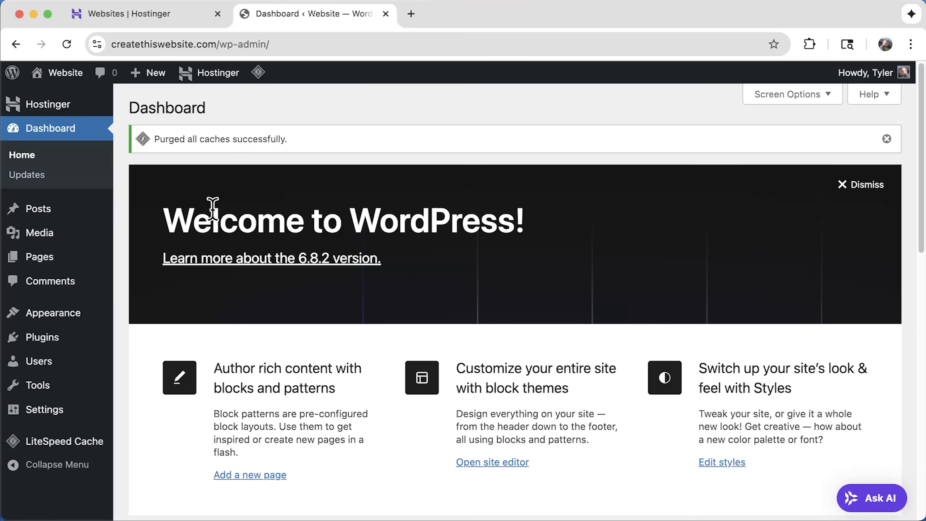
- Close the Hostinger tab and view the live blog's Hello world! post before returning to the Dashboard
{"action": "left_click", "coordinate": [218, 14]}
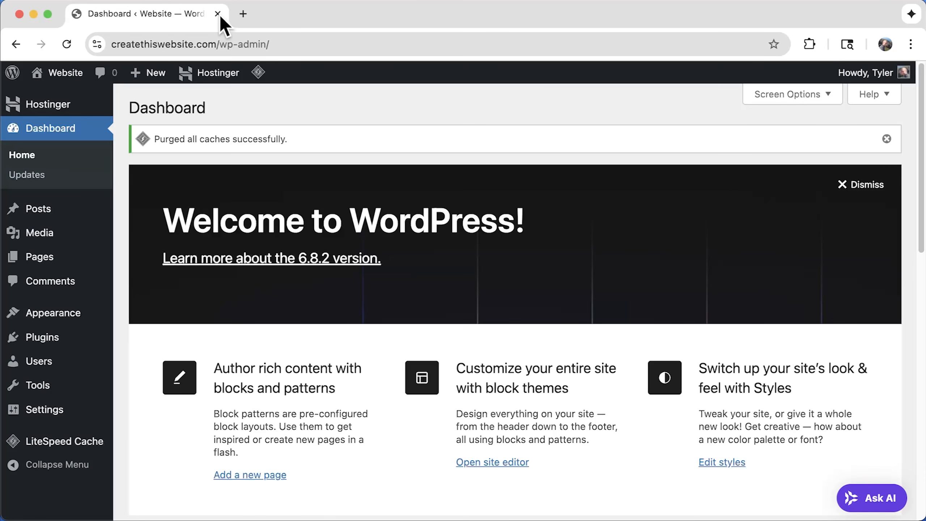
{"action": "left_click", "coordinate": [60, 73]}
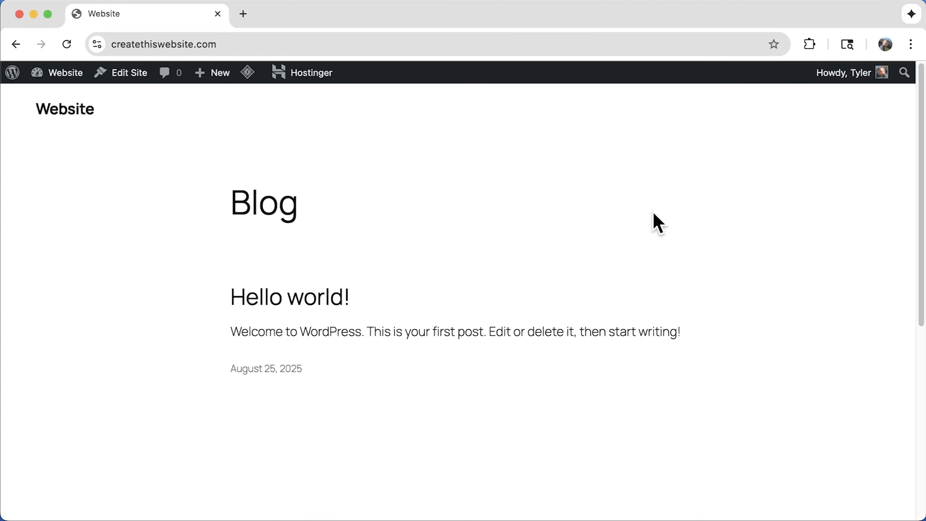
{"action": "left_click", "coordinate": [278, 299]}
{"action": "scroll", "coordinate": [277, 299], "scroll_direction": "down", "scroll_amount": 15}
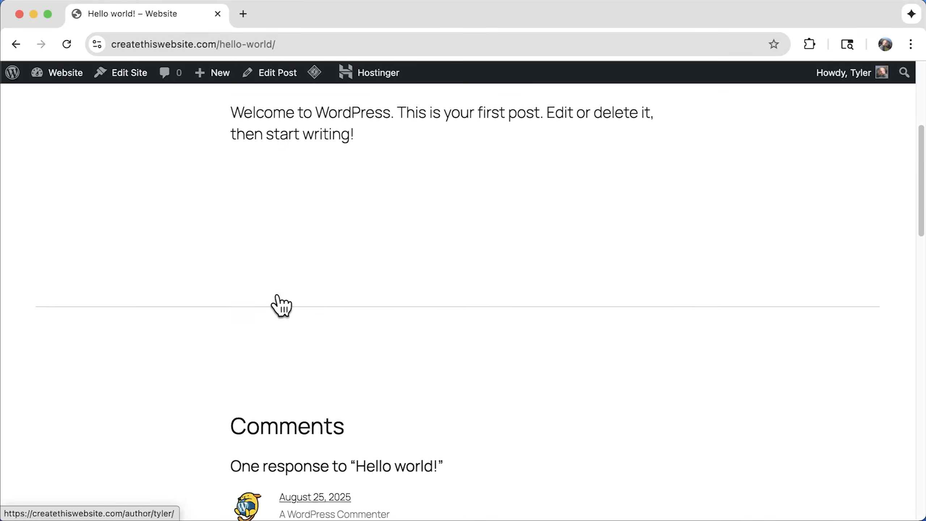
{"action": "scroll", "coordinate": [278, 294], "scroll_direction": "up", "scroll_amount": 15}
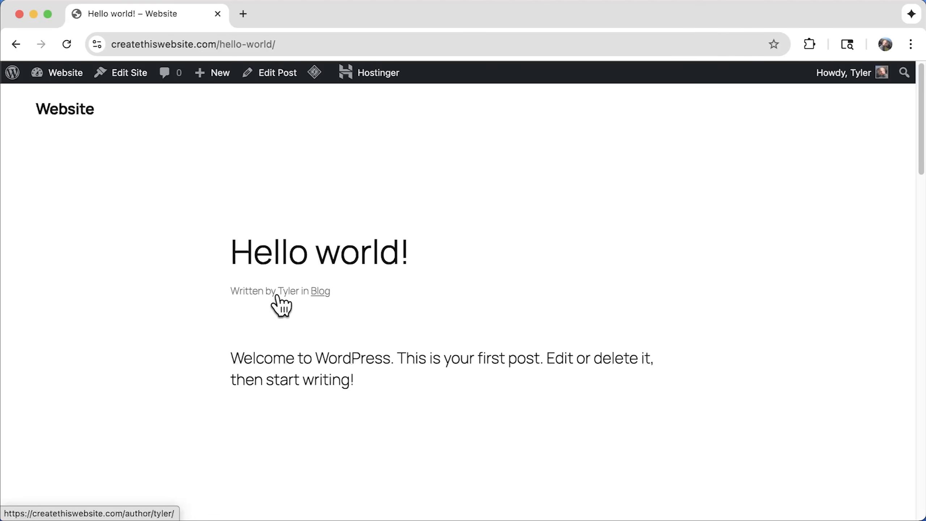
{"action": "left_click", "coordinate": [71, 112]}
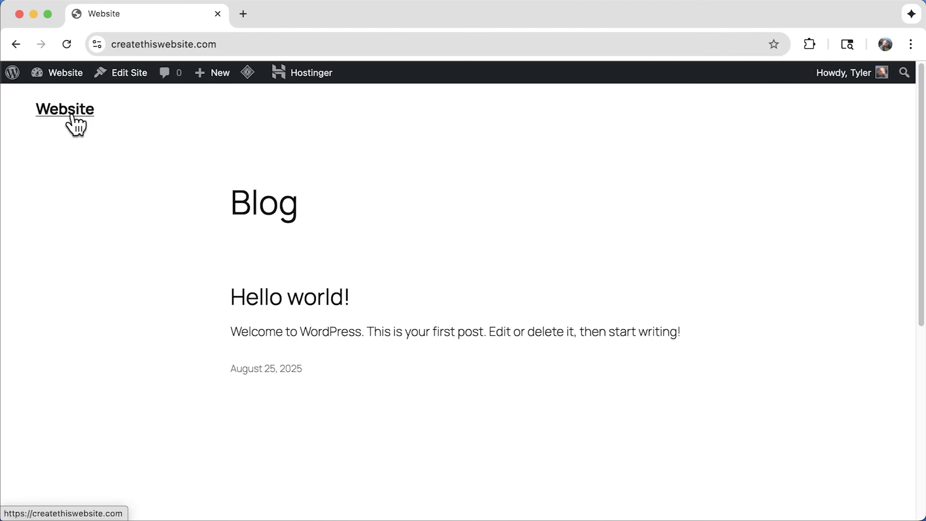
{"action": "left_click", "coordinate": [63, 73]}
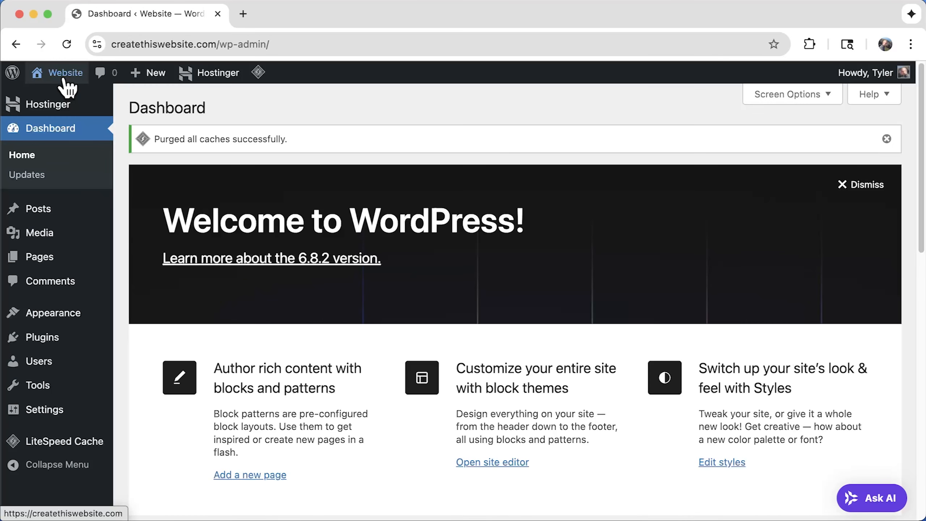
- Search the theme directory for 'beaumont' and open the Beaumont theme's preview
{"action": "mouse_move", "coordinate": [77, 320]}
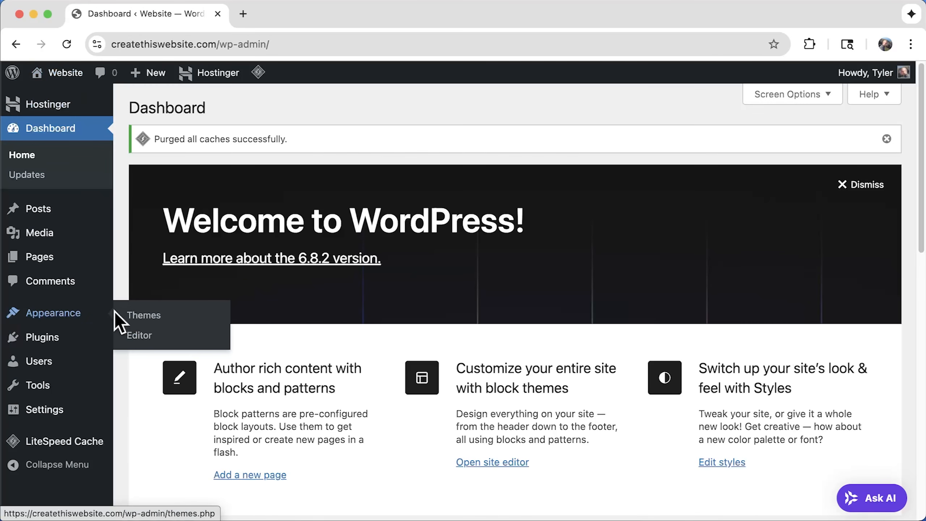
{"action": "left_click", "coordinate": [177, 316]}
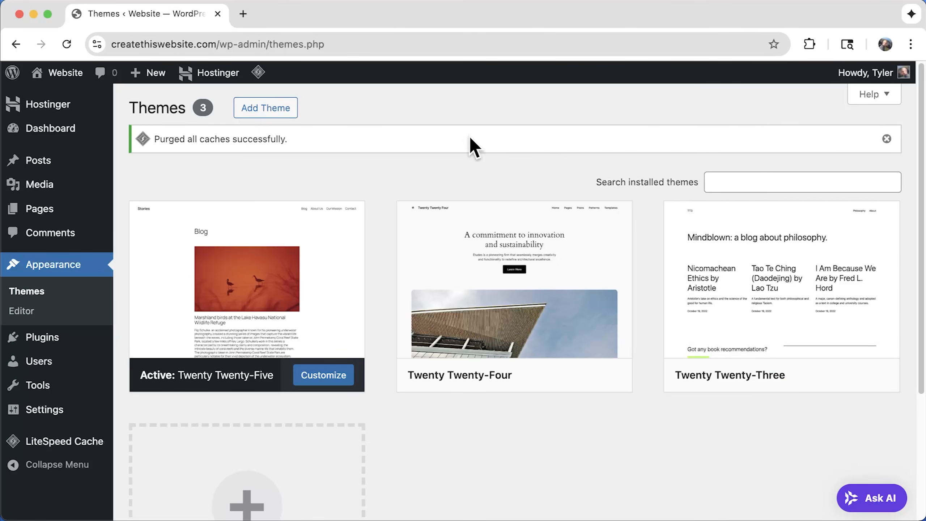
{"action": "left_click", "coordinate": [266, 113]}
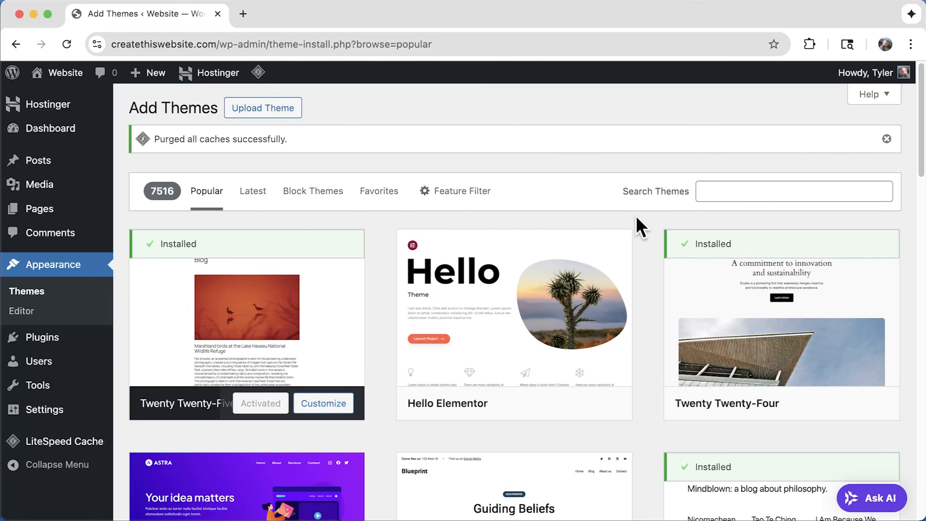
{"action": "left_click", "coordinate": [710, 192]}
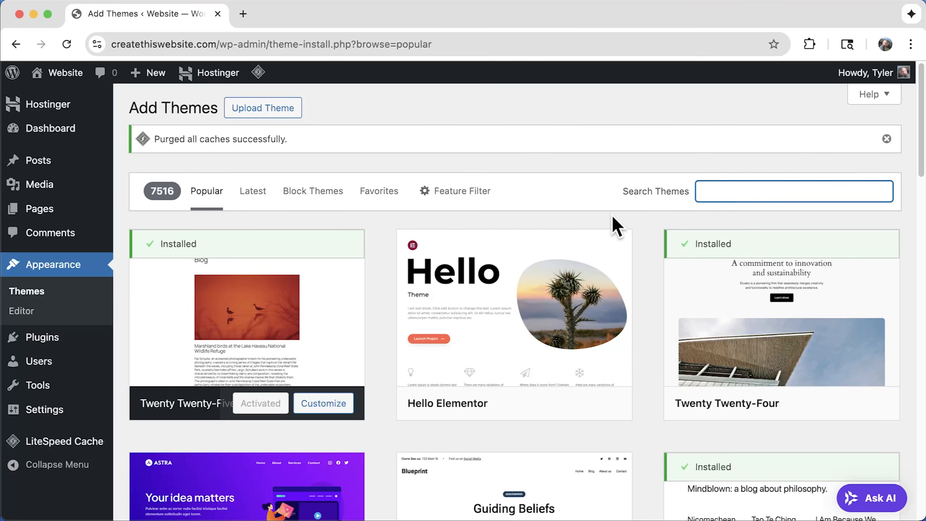
{"action": "type", "text": "bea"}
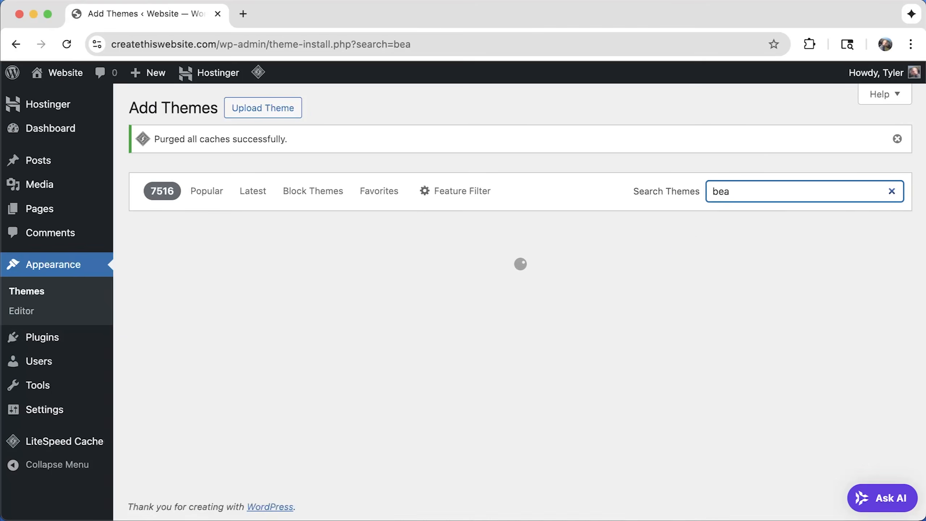
{"action": "type", "text": "umont"}
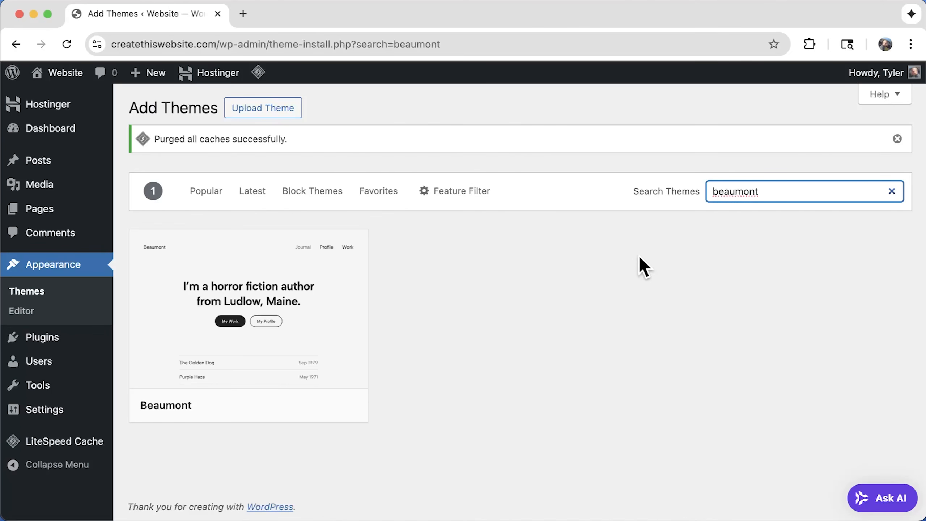
{"action": "mouse_move", "coordinate": [340, 416]}
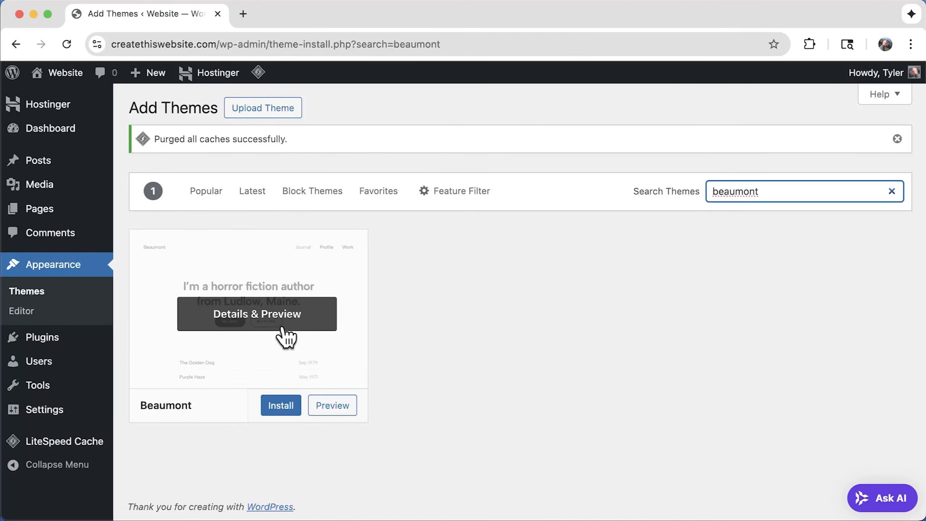
{"action": "left_click", "coordinate": [285, 320]}
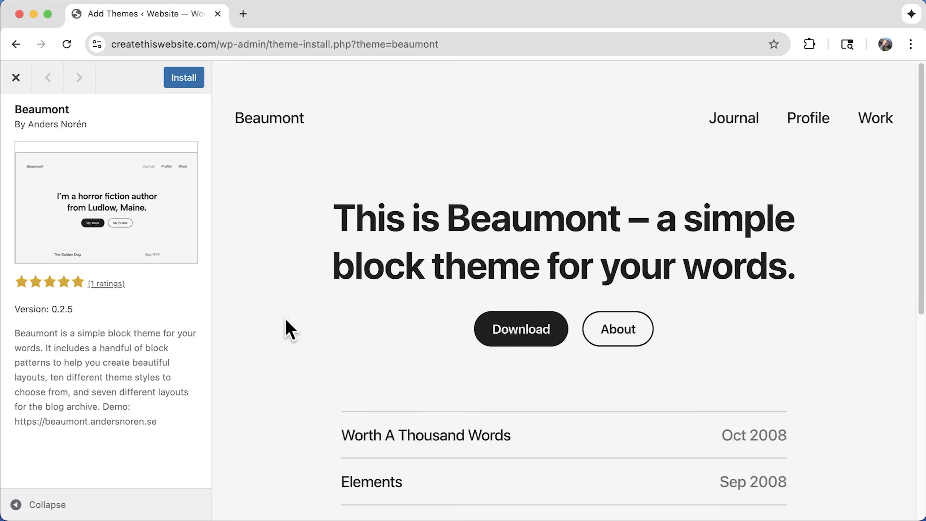
- Install the Beaumont theme and activate it
{"action": "scroll", "coordinate": [285, 317], "scroll_direction": "down", "scroll_amount": 6}
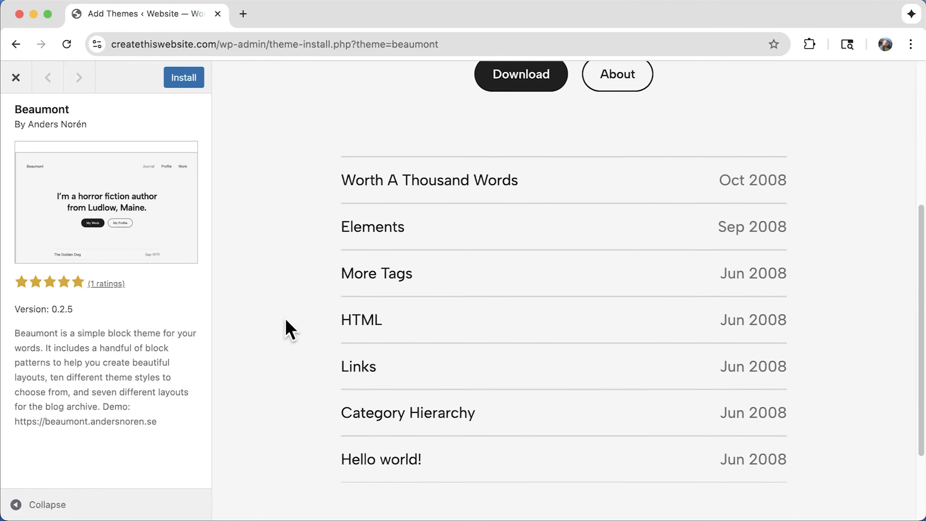
{"action": "scroll", "coordinate": [286, 320], "scroll_direction": "up", "scroll_amount": 6}
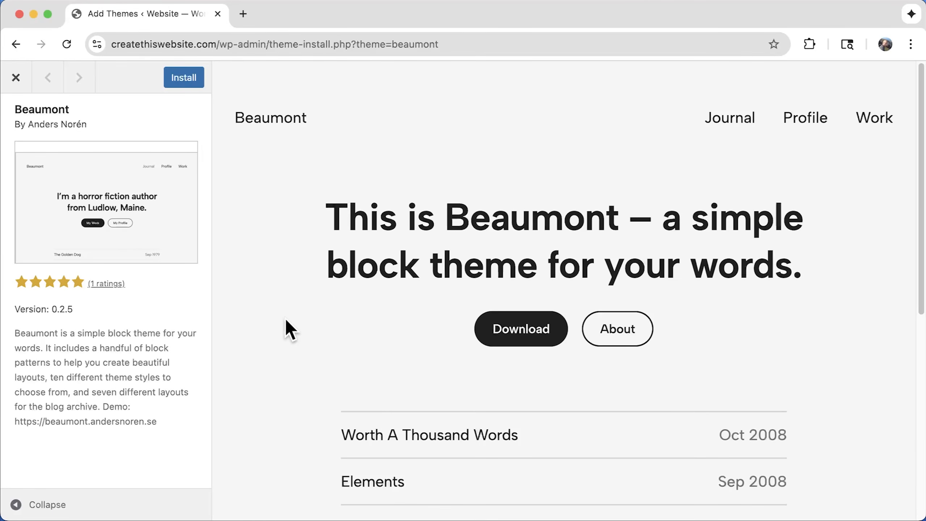
{"action": "left_click", "coordinate": [188, 78]}
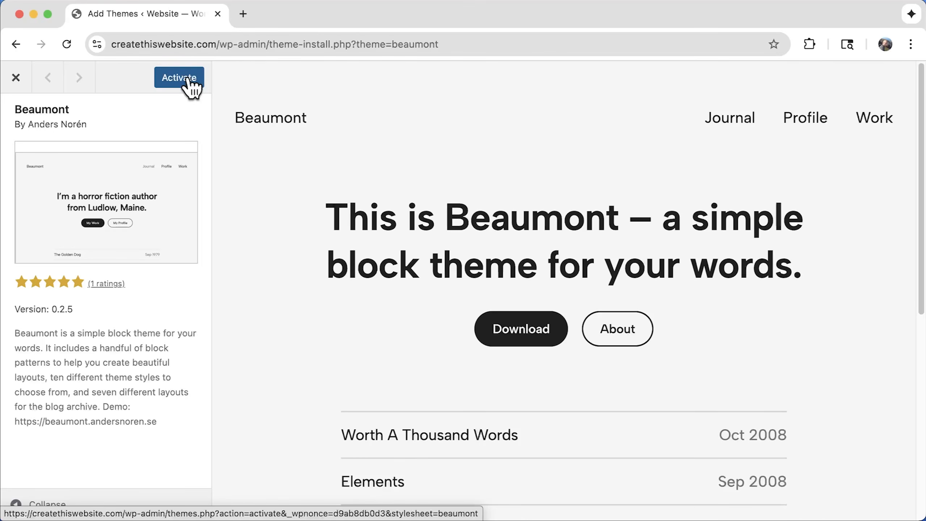
{"action": "left_click", "coordinate": [189, 78]}
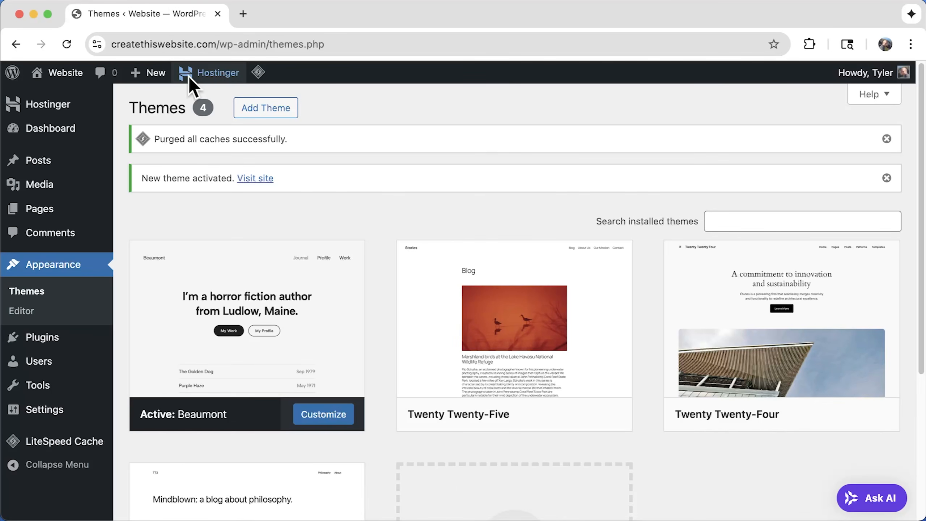
- View the live homepage and Hello world! post in the Beaumont design, then return home
{"action": "left_click", "coordinate": [77, 75]}
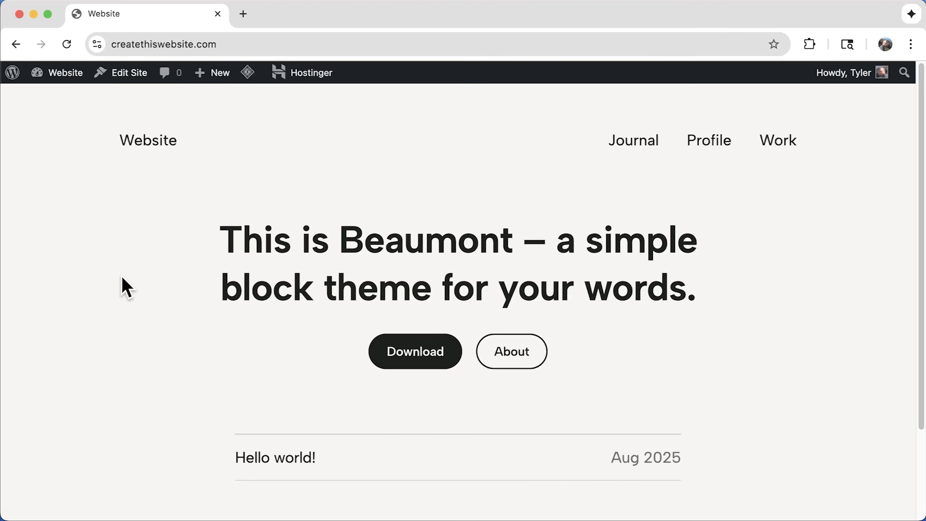
{"action": "scroll", "coordinate": [122, 277], "scroll_direction": "down", "scroll_amount": 3}
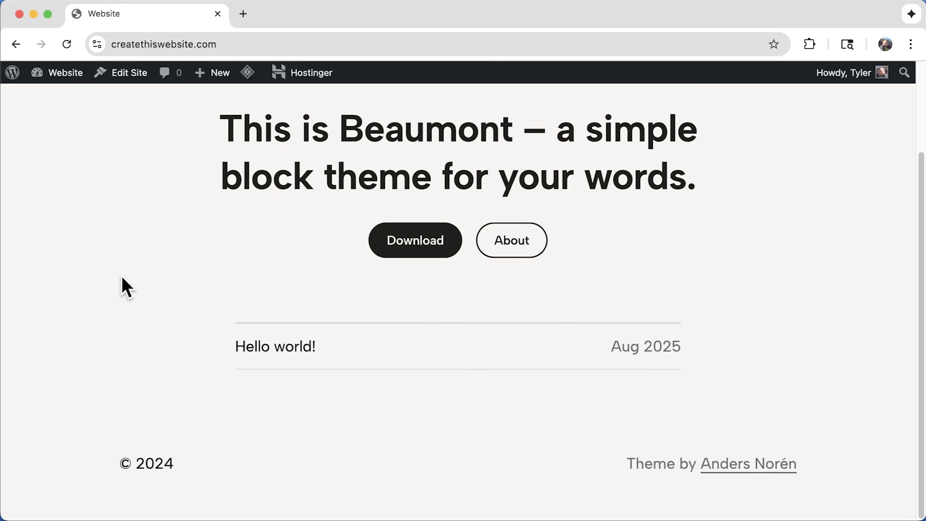
{"action": "left_click", "coordinate": [284, 348]}
{"action": "scroll", "coordinate": [287, 350], "scroll_direction": "down", "scroll_amount": 3}
{"action": "scroll", "coordinate": [294, 355], "scroll_direction": "down", "scroll_amount": 10}
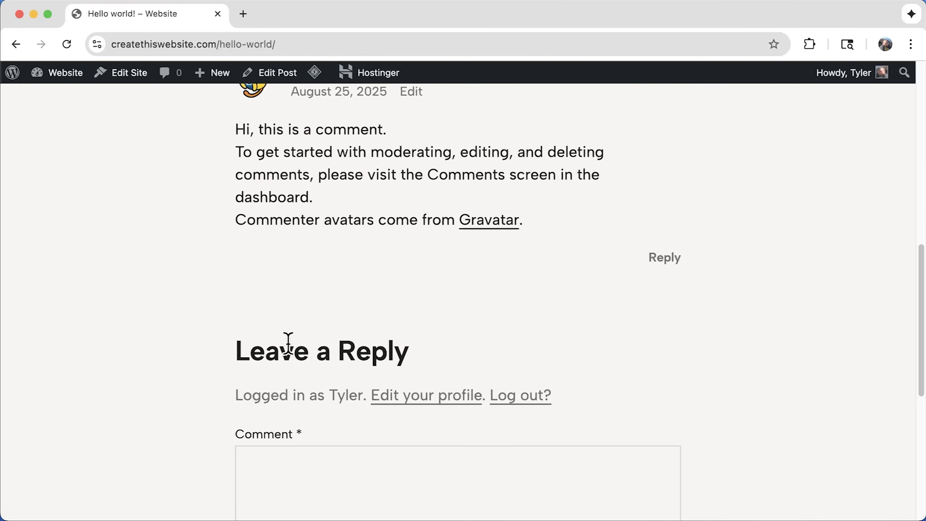
{"action": "scroll", "coordinate": [288, 345], "scroll_direction": "up", "scroll_amount": 12}
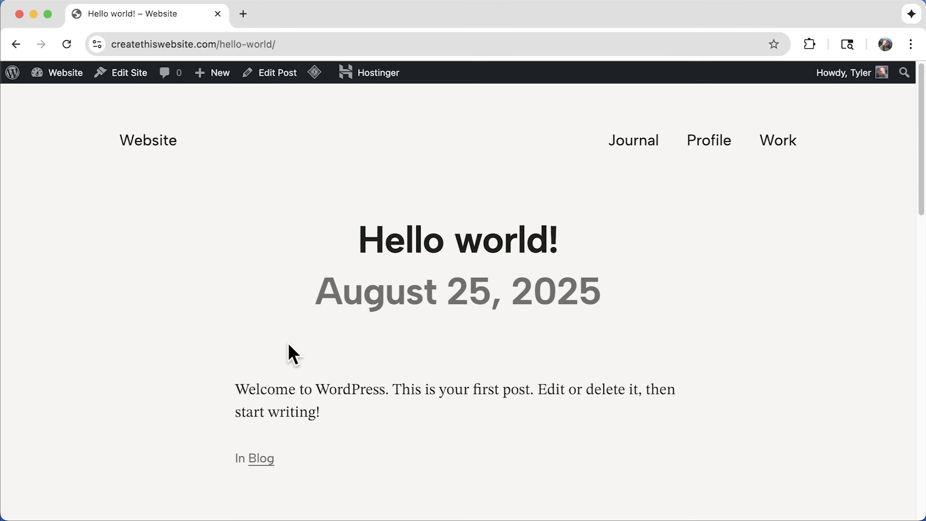
{"action": "left_click", "coordinate": [143, 146]}
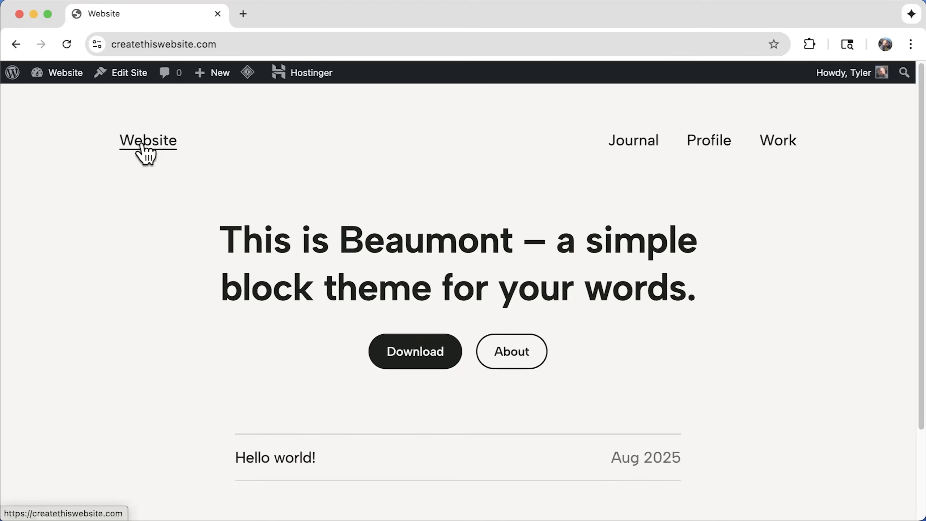
- Open the Site Editor and change the header's Site Title to 'My Blog'
{"action": "left_click", "coordinate": [126, 76]}
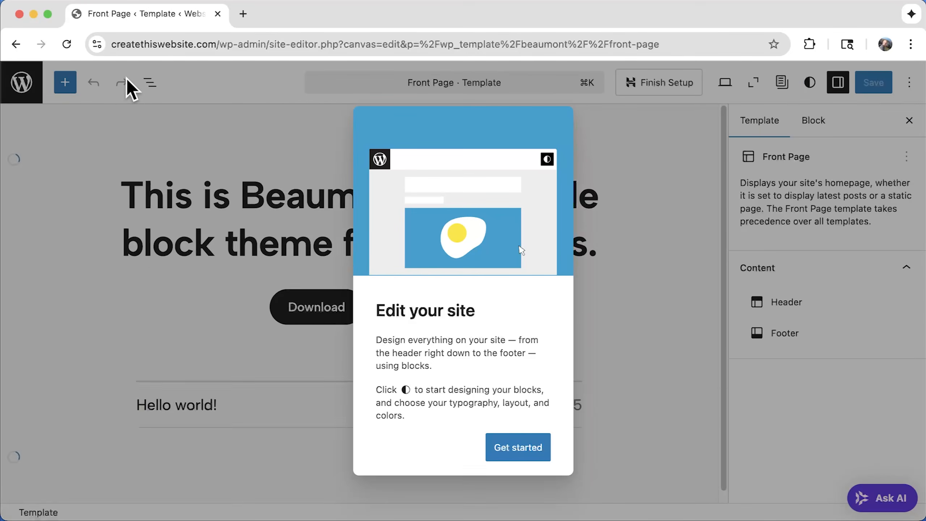
{"action": "left_click", "coordinate": [289, 214]}
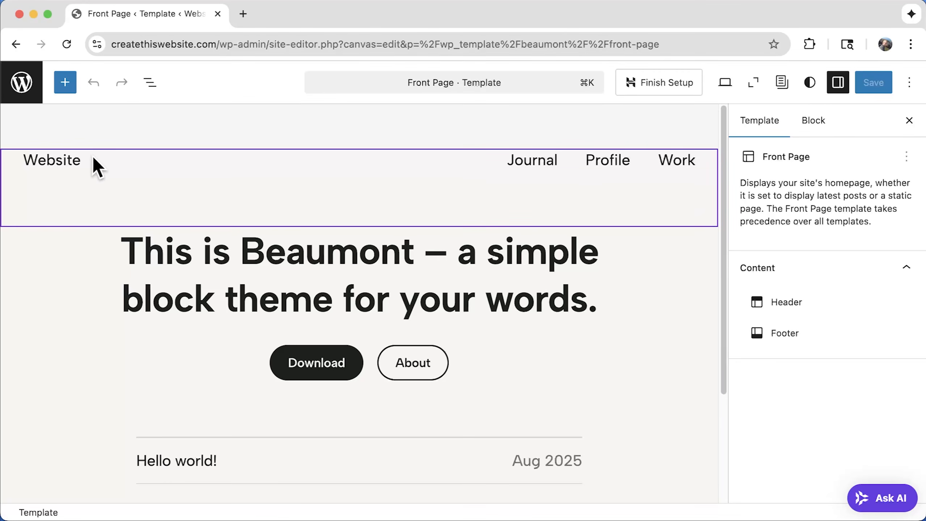
{"action": "left_click", "coordinate": [61, 162]}
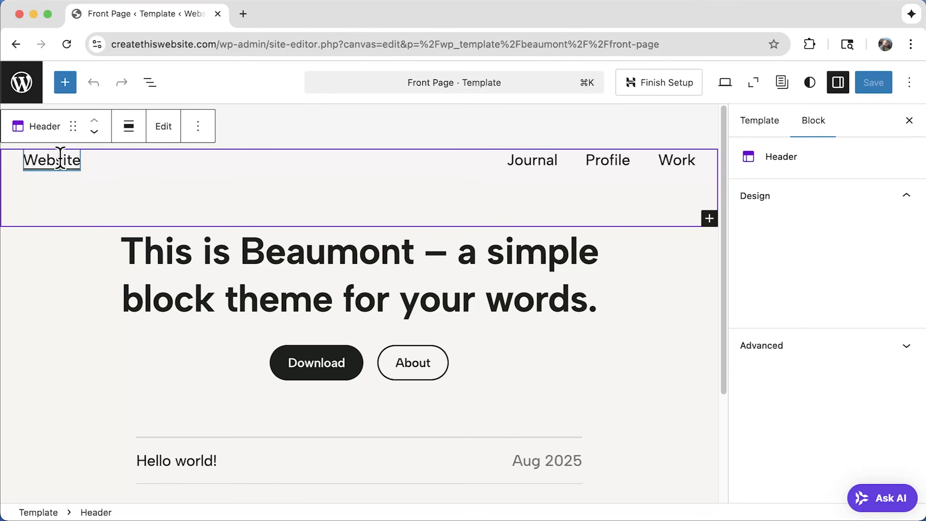
{"action": "left_click", "coordinate": [151, 83]}
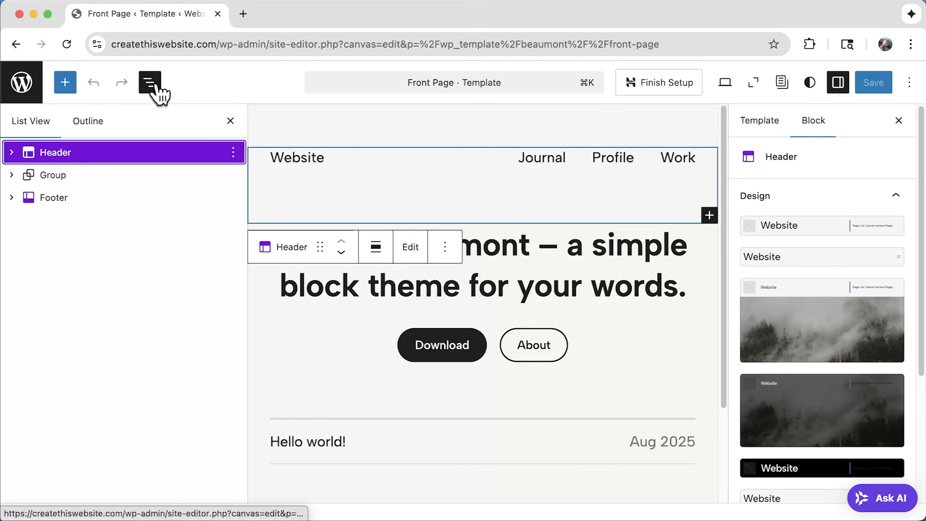
{"action": "left_click", "coordinate": [300, 161]}
{"action": "double_click", "coordinate": [302, 158]}
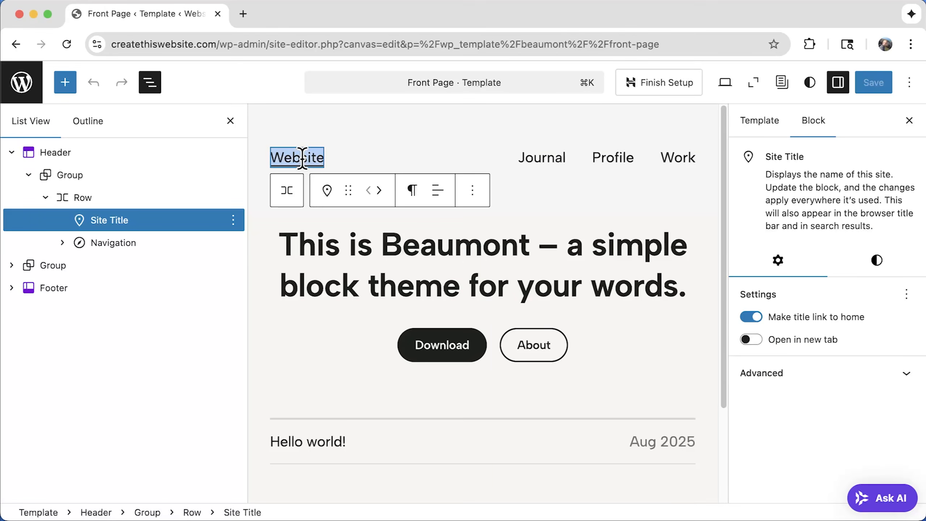
{"action": "type", "text": "My Blog"}
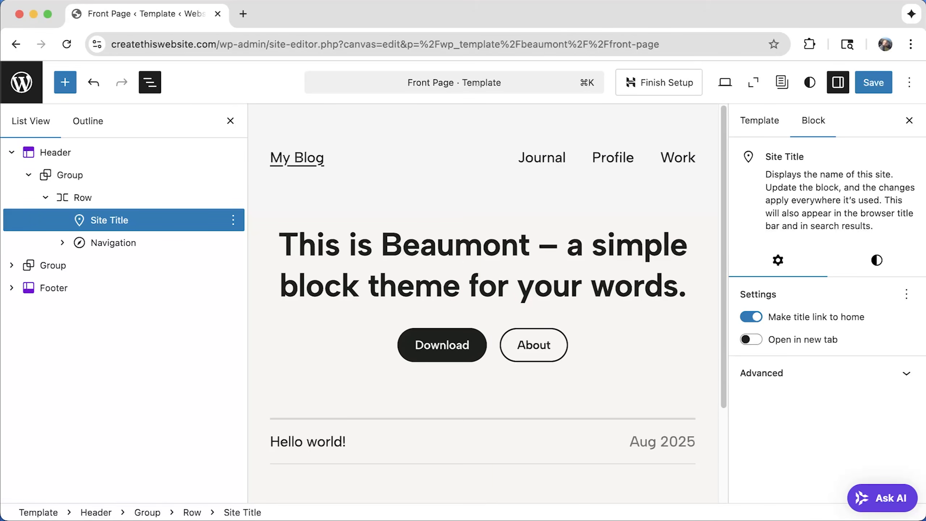
- Switch the header navigation block to the Navigation menu
{"action": "left_click", "coordinate": [556, 157]}
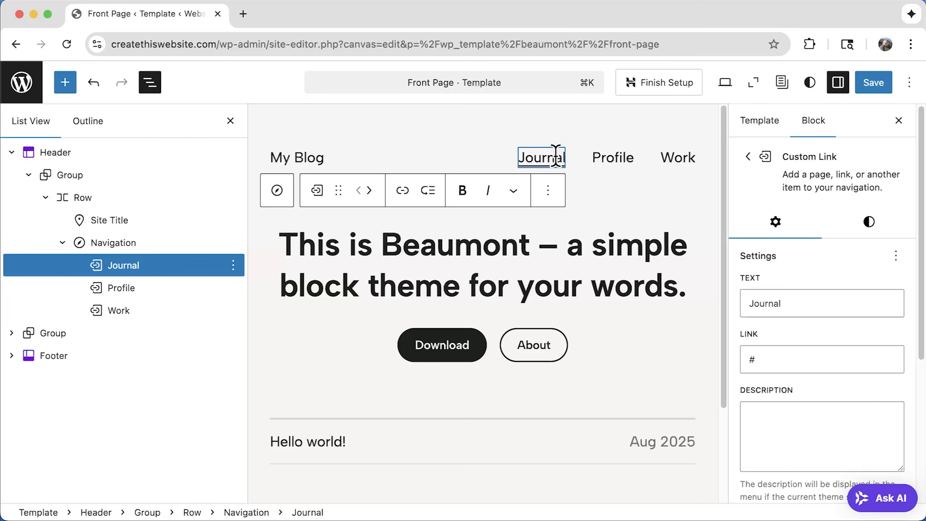
{"action": "left_click", "coordinate": [182, 243]}
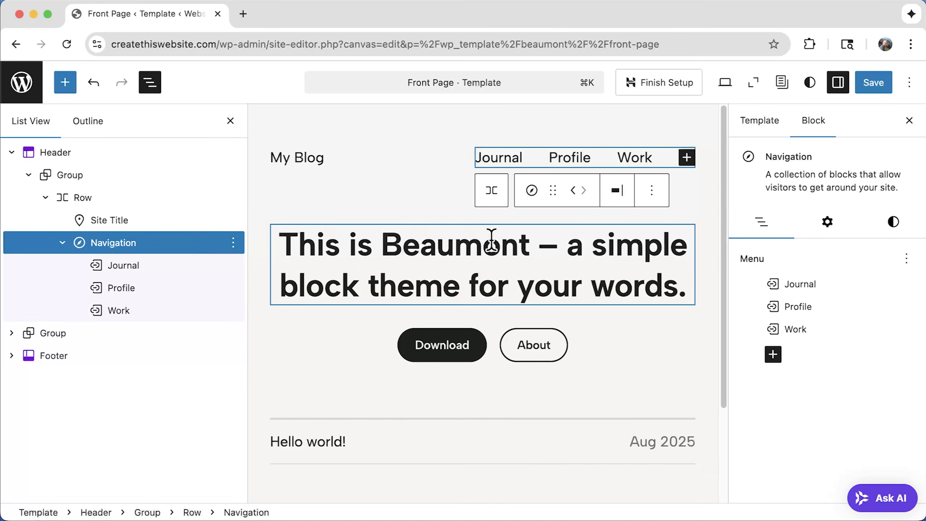
{"action": "left_click", "coordinate": [907, 259]}
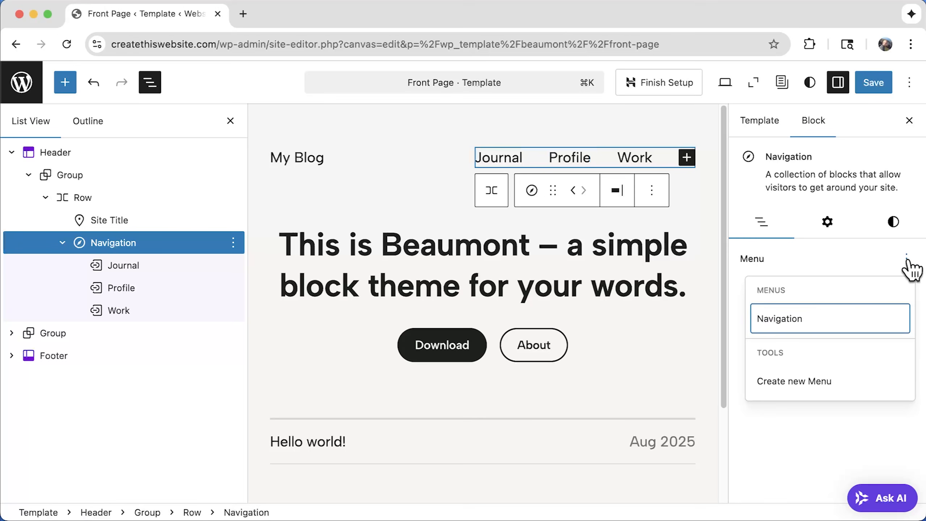
{"action": "left_click", "coordinate": [843, 328]}
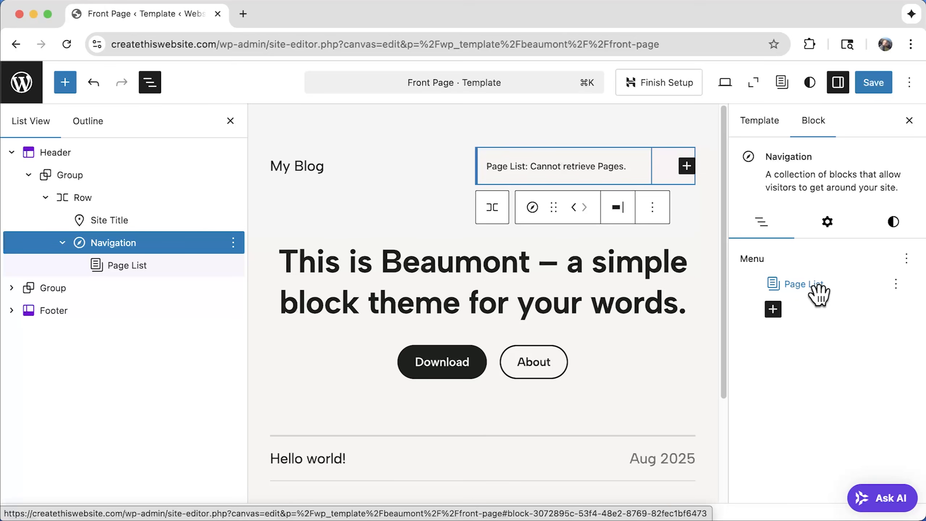
- Change the heading to 'This is my blog – I talk about my projects' and the button to 'My Work'
{"action": "double_click", "coordinate": [514, 260]}
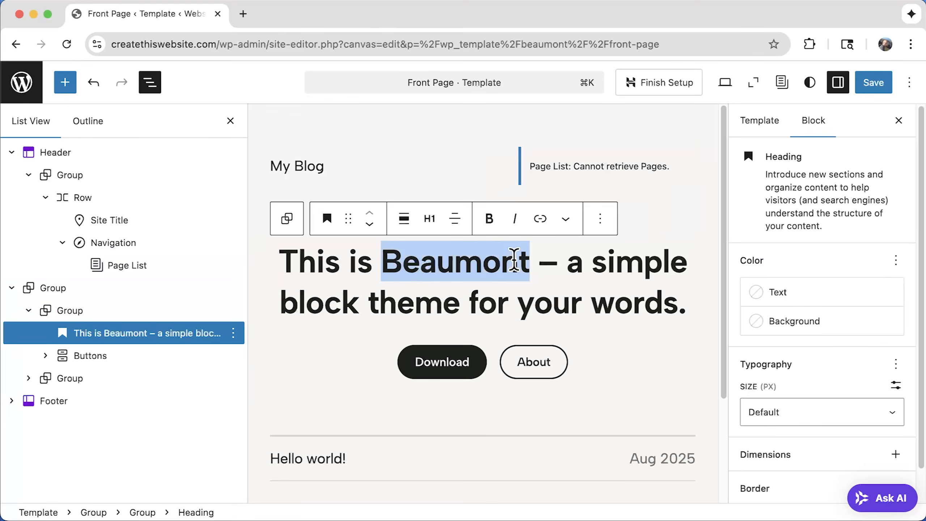
{"action": "type", "text": "my blog"}
{"action": "left_click_drag", "start_coordinate": [552, 262], "coordinate": [679, 303]}
{"action": "type", "text": "I talk about "}
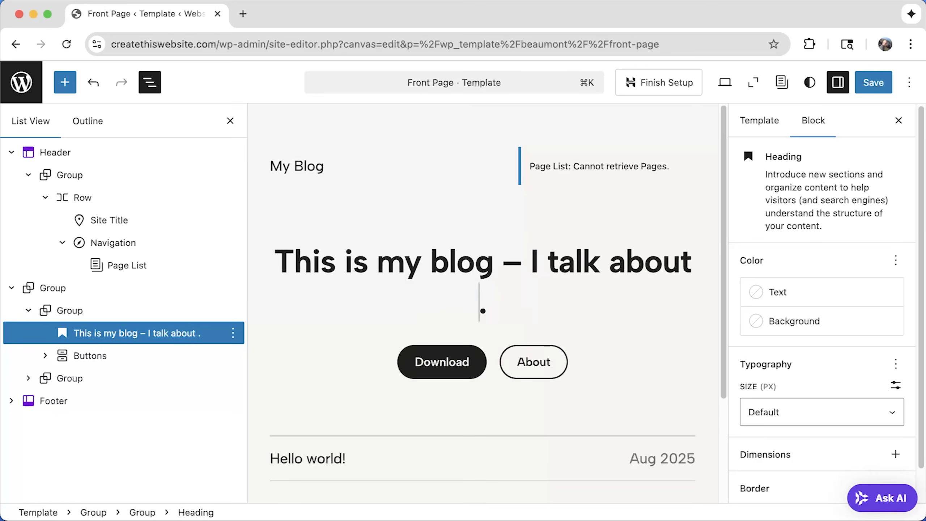
{"action": "type", "text": "my projects"}
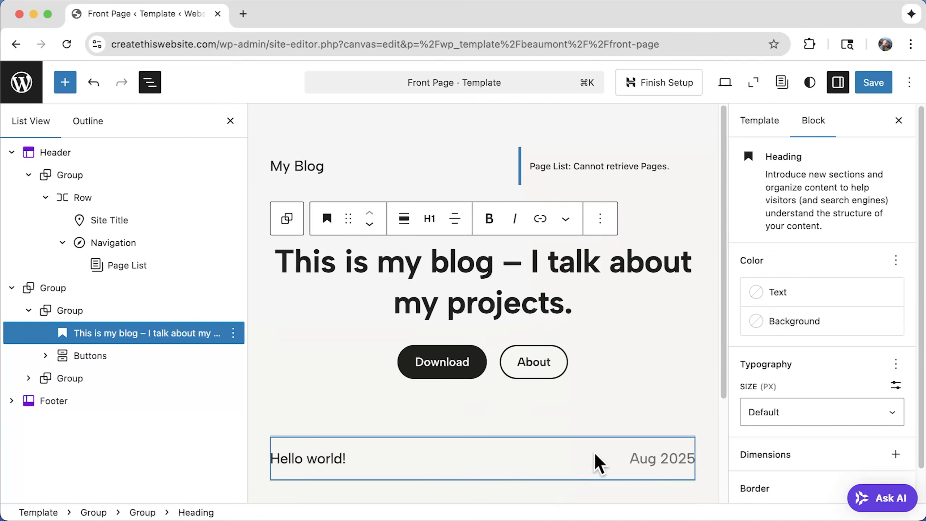
{"action": "double_click", "coordinate": [443, 357]}
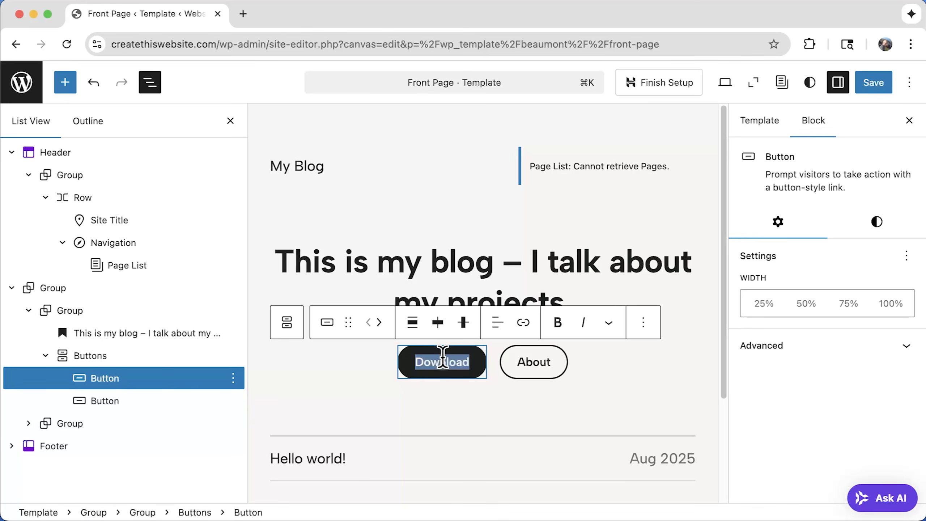
{"action": "type", "text": "My Work"}
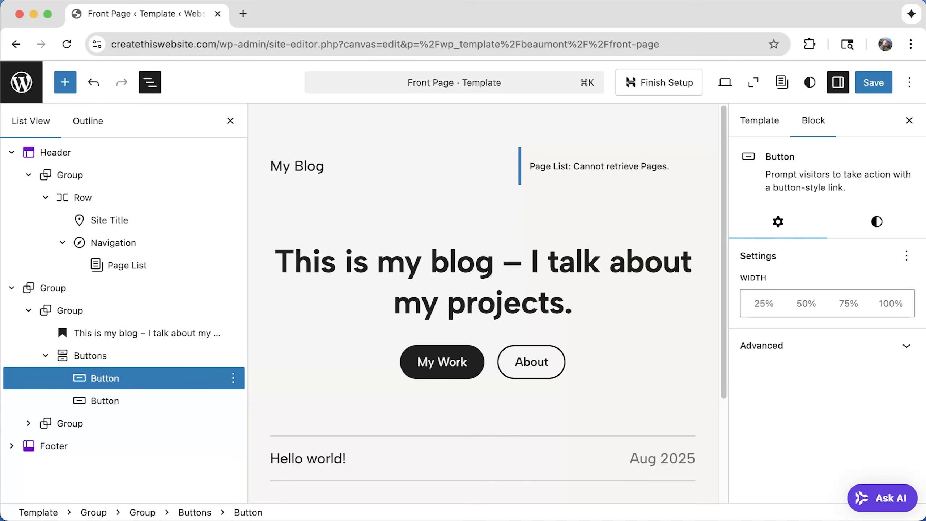
- Update the footer copyright year from 2024 to 2025
{"action": "scroll", "coordinate": [483, 293], "scroll_direction": "down", "scroll_amount": 5}
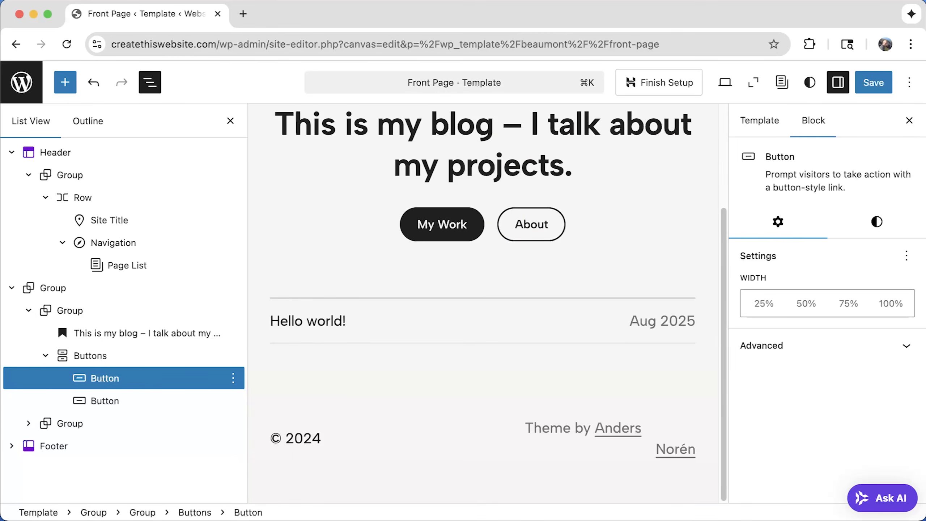
{"action": "left_click", "coordinate": [307, 436]}
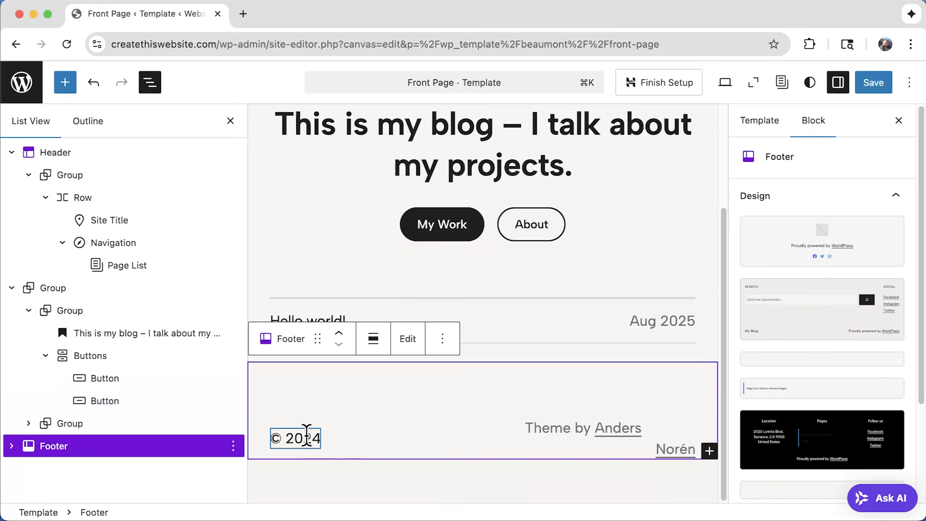
{"action": "left_click", "coordinate": [318, 439]}
{"action": "key", "text": "BackSpace"}
{"action": "type", "text": "5"}
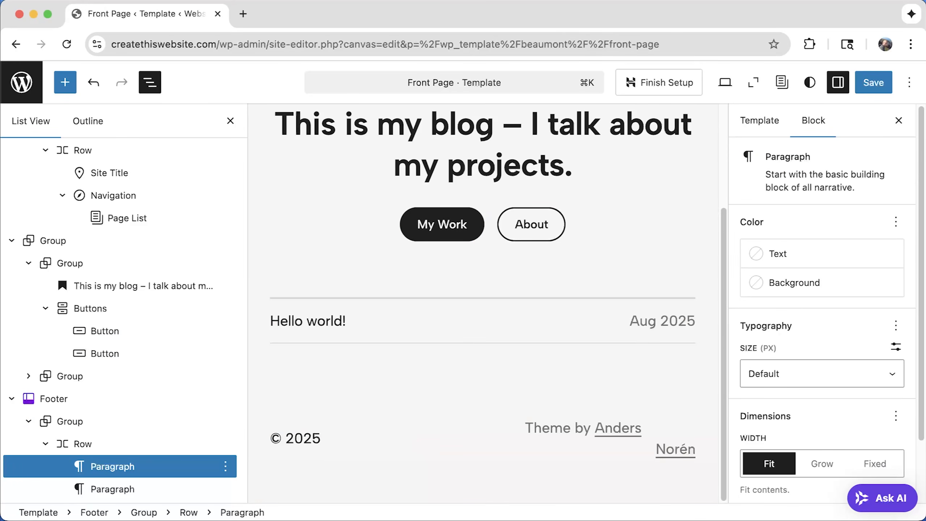
- Replace the footer credit with 'have a good day.' and open the pending-changes review
{"action": "left_click", "coordinate": [555, 436]}
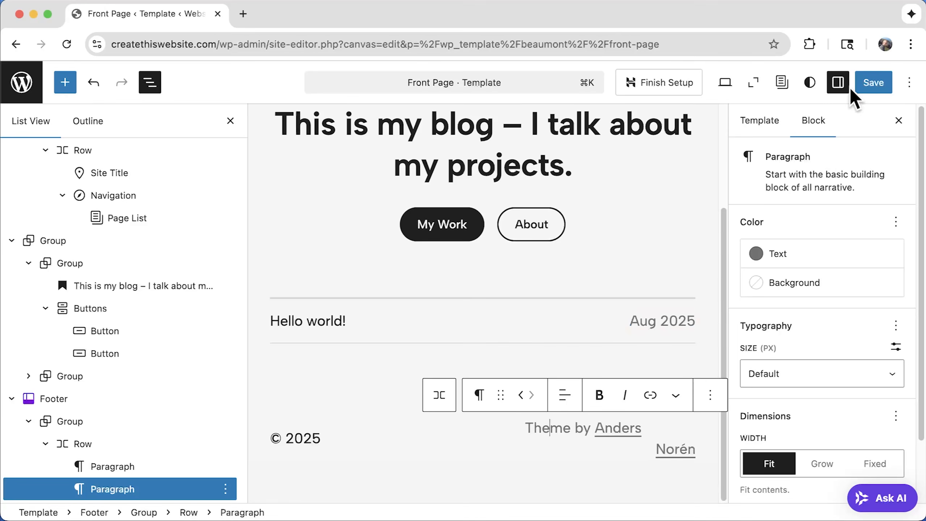
{"action": "left_click", "coordinate": [839, 83]}
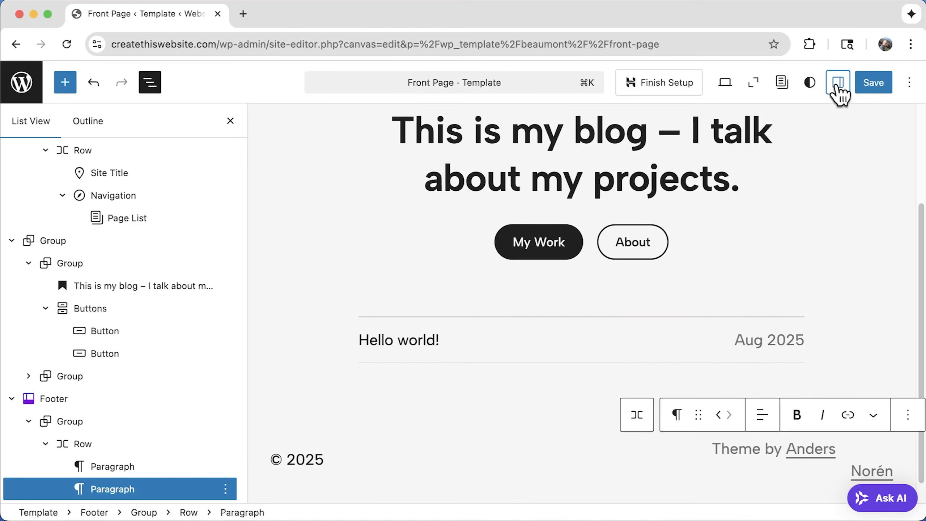
{"action": "triple_click", "coordinate": [747, 446]}
{"action": "type", "text": "have"}
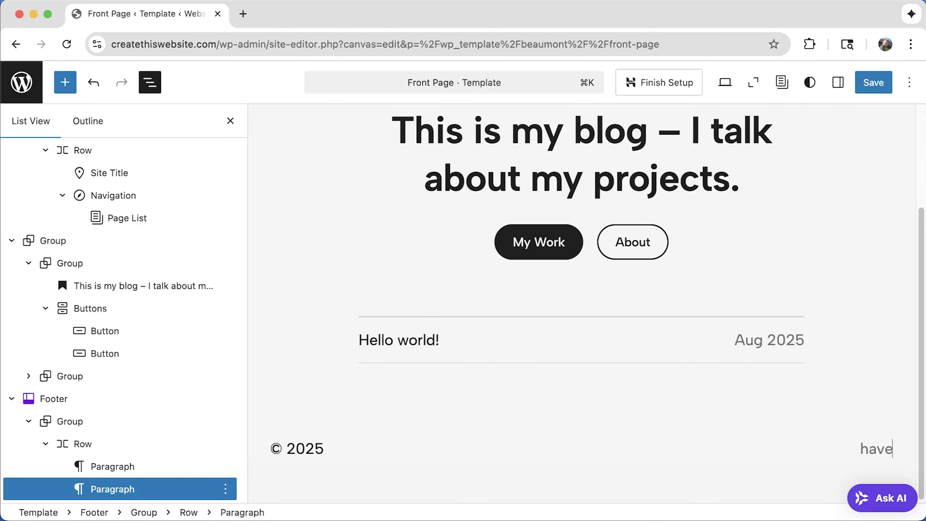
{"action": "type", "text": " a good day."}
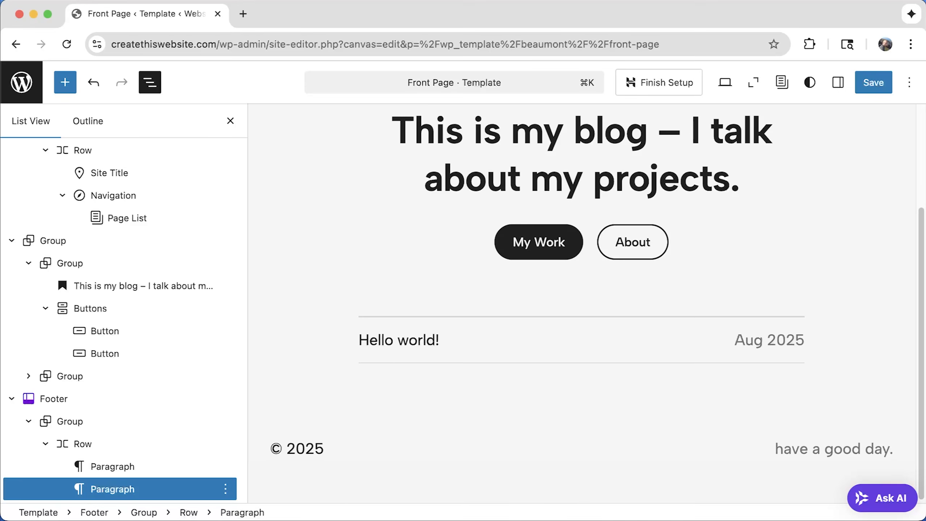
{"action": "left_click", "coordinate": [622, 336]}
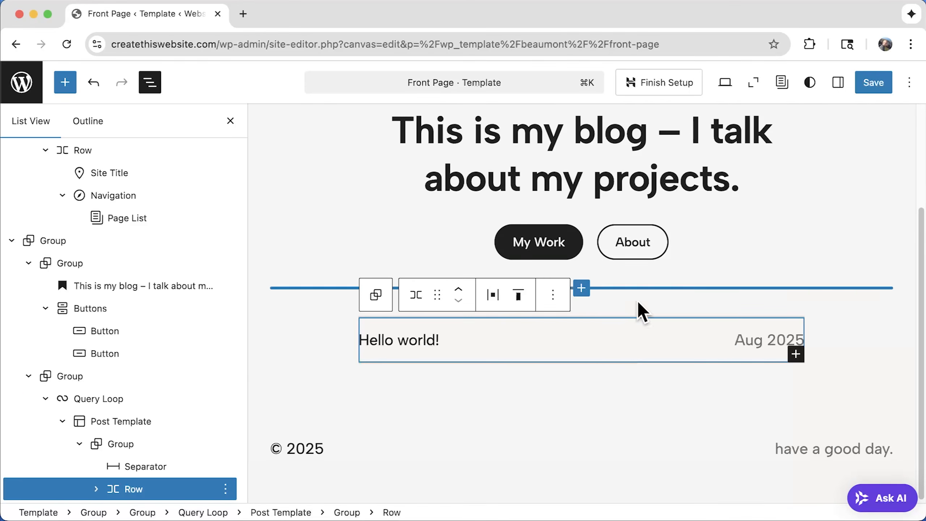
{"action": "left_click", "coordinate": [874, 83]}
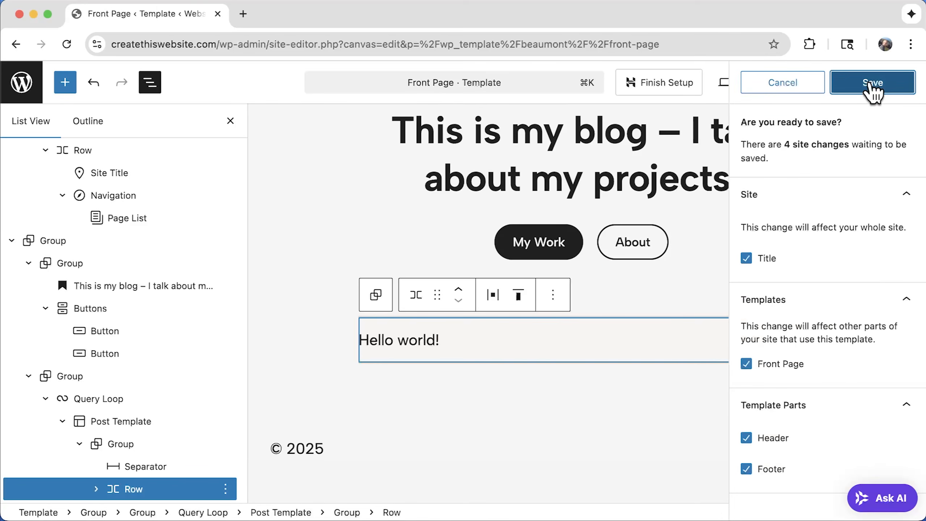
- Save the site changes and return to the admin Dashboard
{"action": "left_click", "coordinate": [871, 84]}
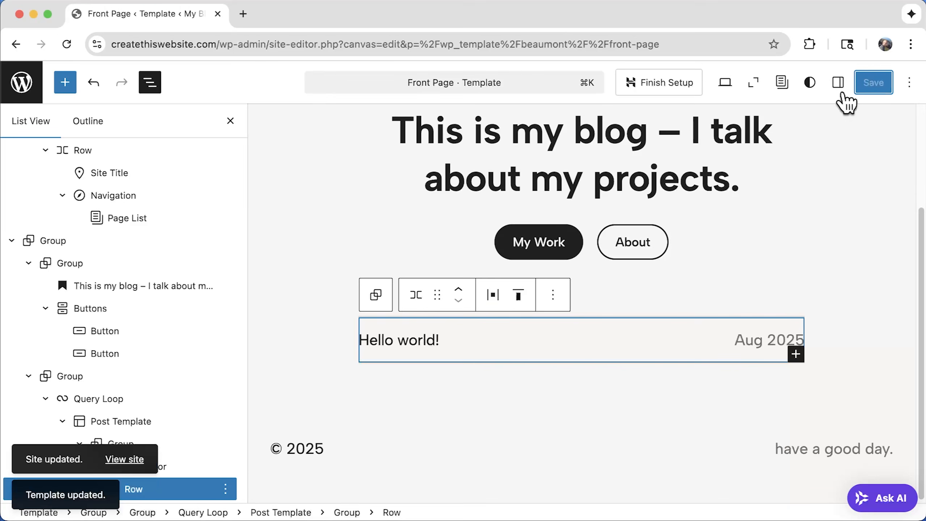
{"action": "left_click", "coordinate": [22, 83]}
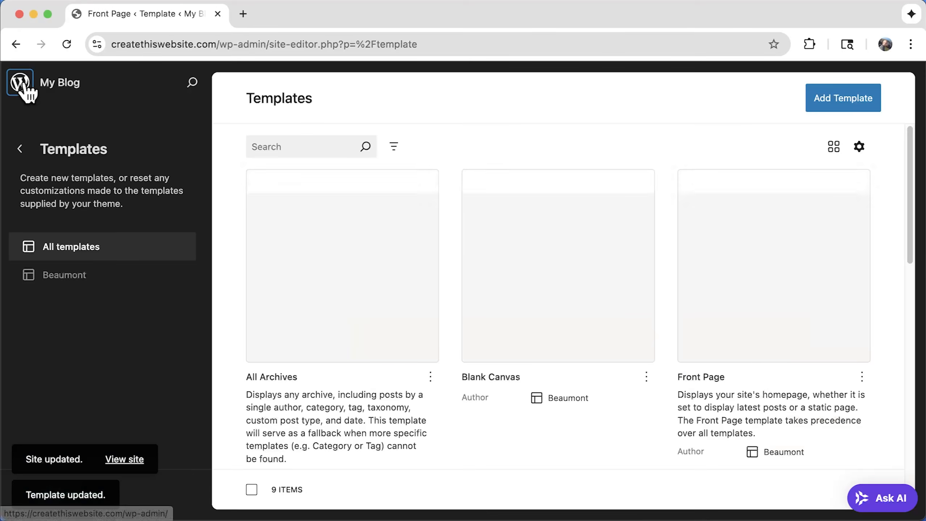
{"action": "left_click", "coordinate": [22, 83]}
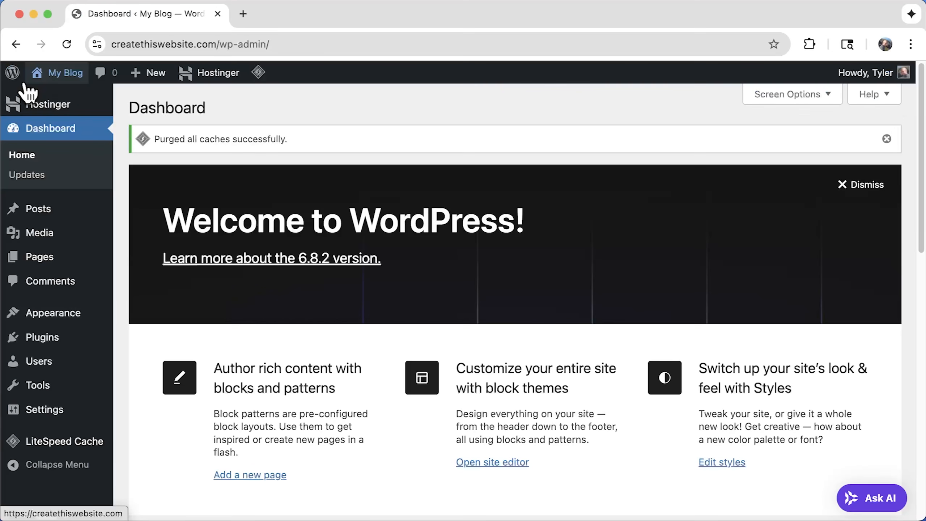
- View the live My Blog homepage and open the Hello world! post
{"action": "left_click", "coordinate": [52, 73]}
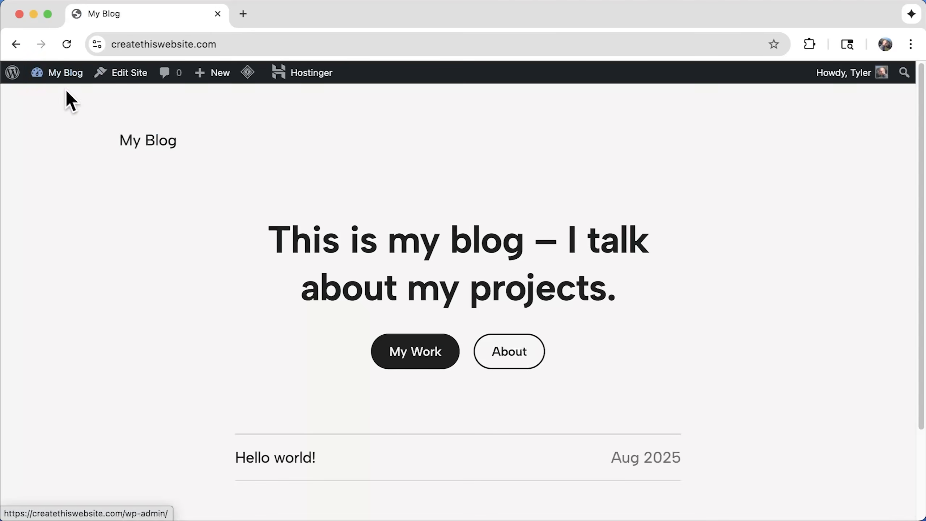
{"action": "scroll", "coordinate": [145, 292], "scroll_direction": "down", "scroll_amount": 3}
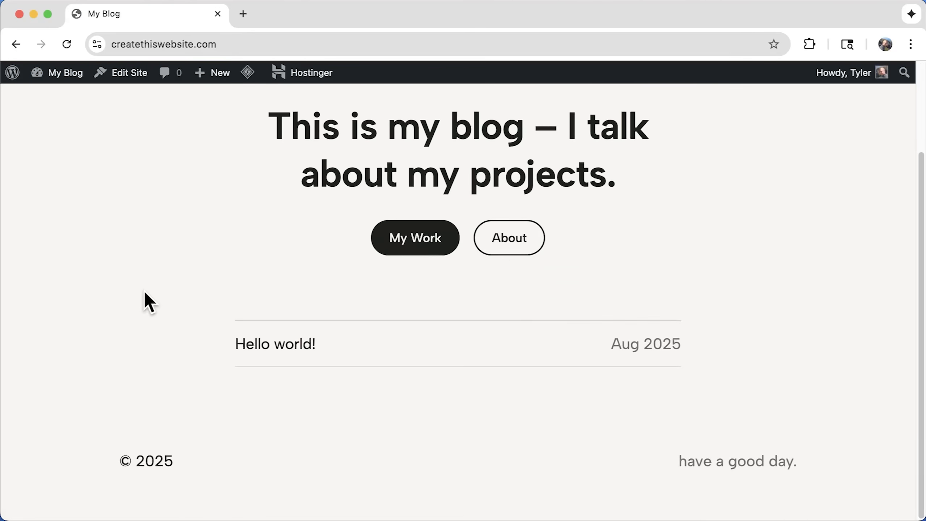
{"action": "scroll", "coordinate": [145, 291], "scroll_direction": "up", "scroll_amount": 3}
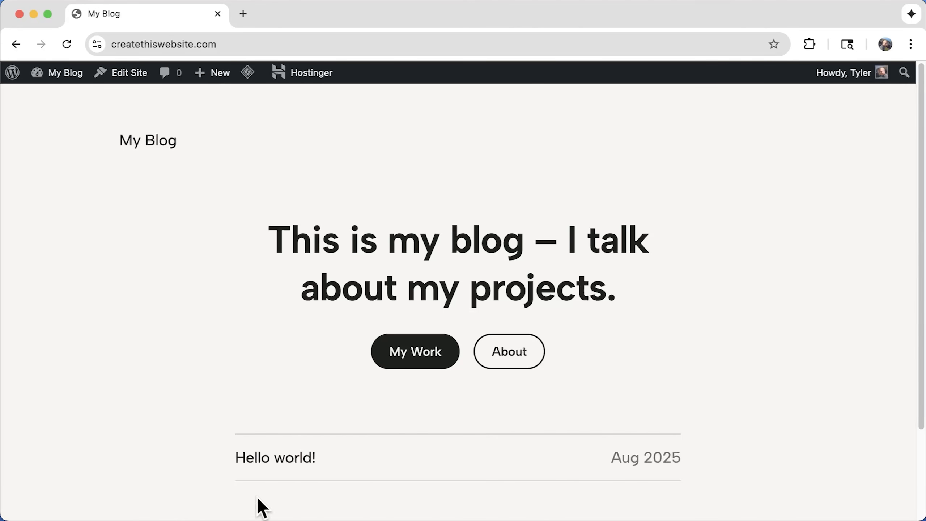
{"action": "left_click", "coordinate": [292, 461]}
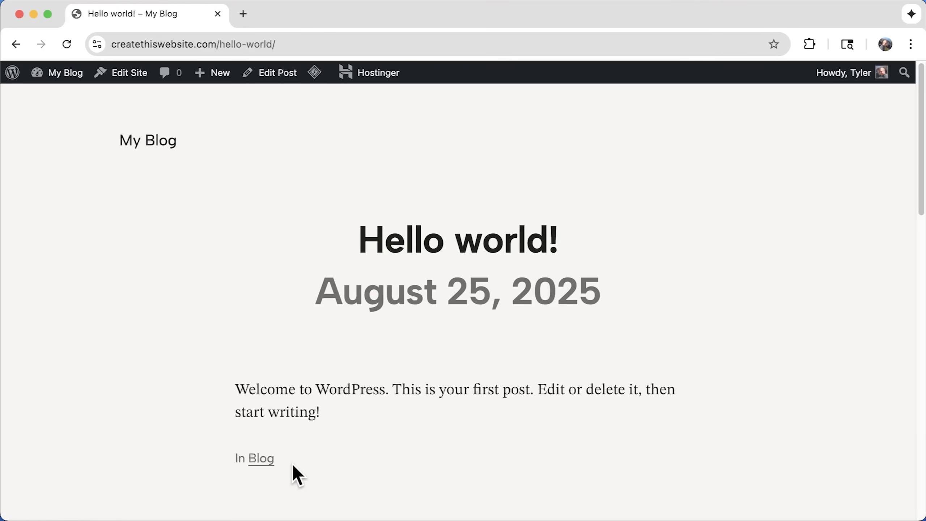
{"action": "scroll", "coordinate": [807, 122], "scroll_direction": "down", "scroll_amount": 5}
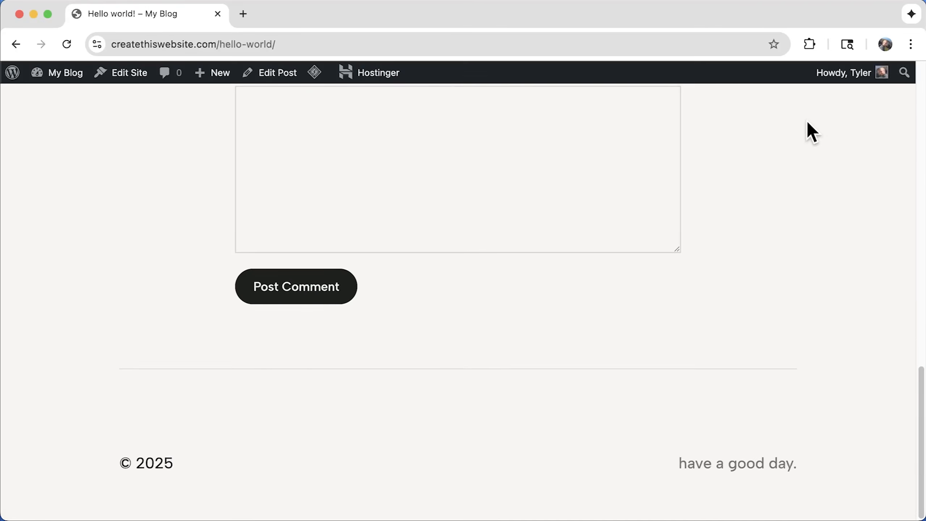
{"action": "scroll", "coordinate": [169, 469], "scroll_direction": "up", "scroll_amount": 15}
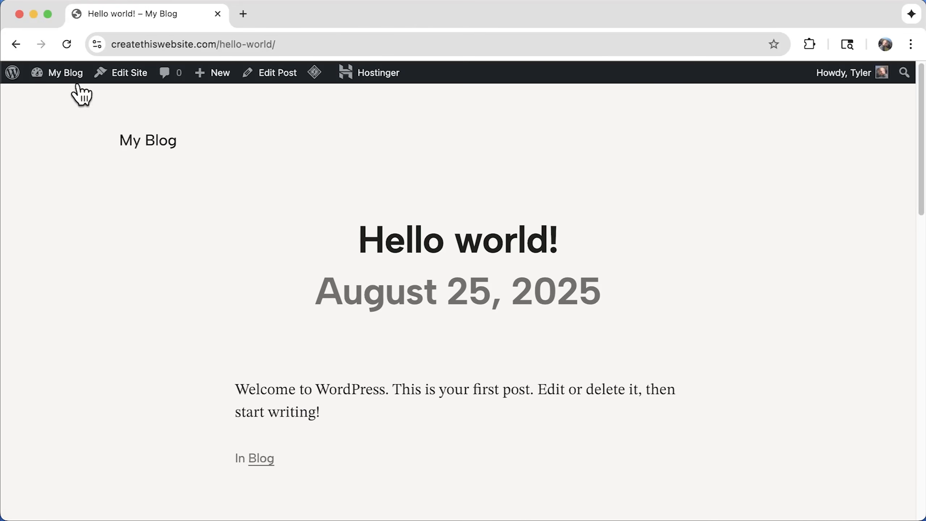
- Trash the Hello world! post from the Posts list and start a new post
{"action": "left_click", "coordinate": [66, 73]}
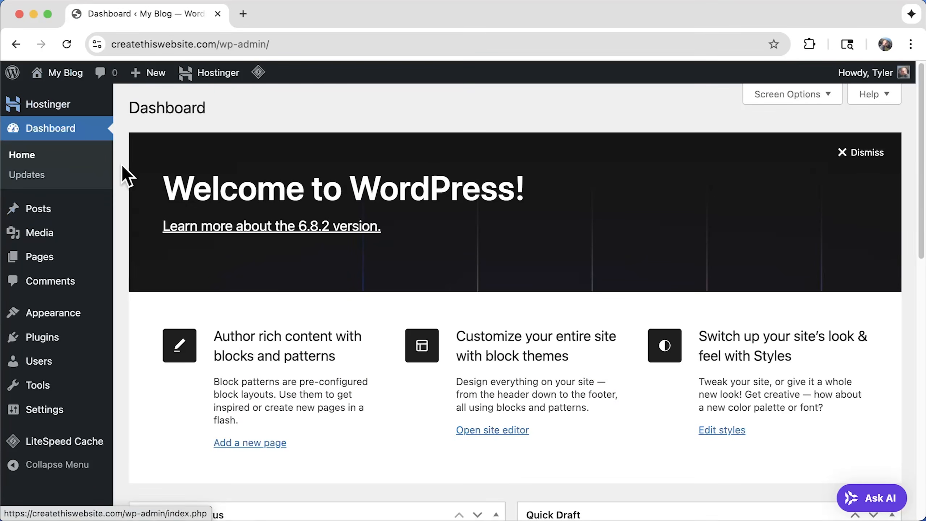
{"action": "left_click", "coordinate": [68, 219]}
{"action": "mouse_move", "coordinate": [206, 240]}
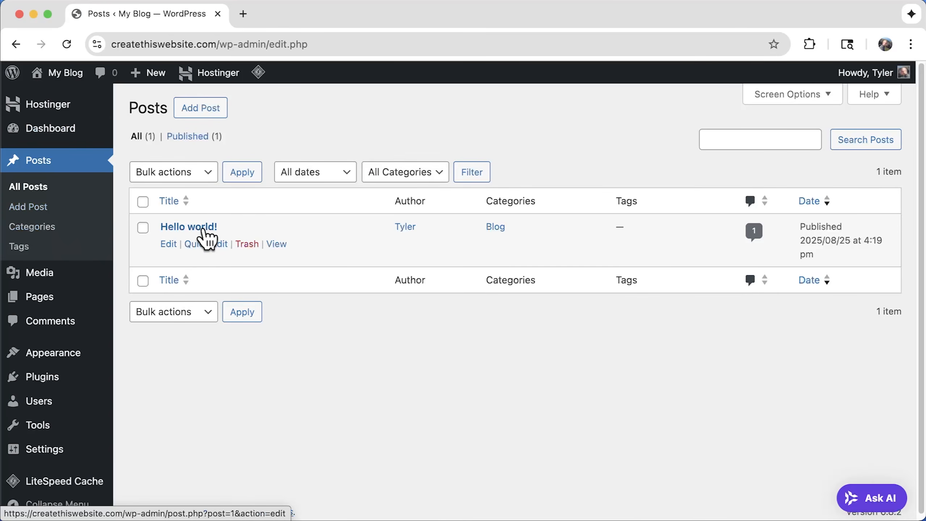
{"action": "left_click", "coordinate": [247, 244]}
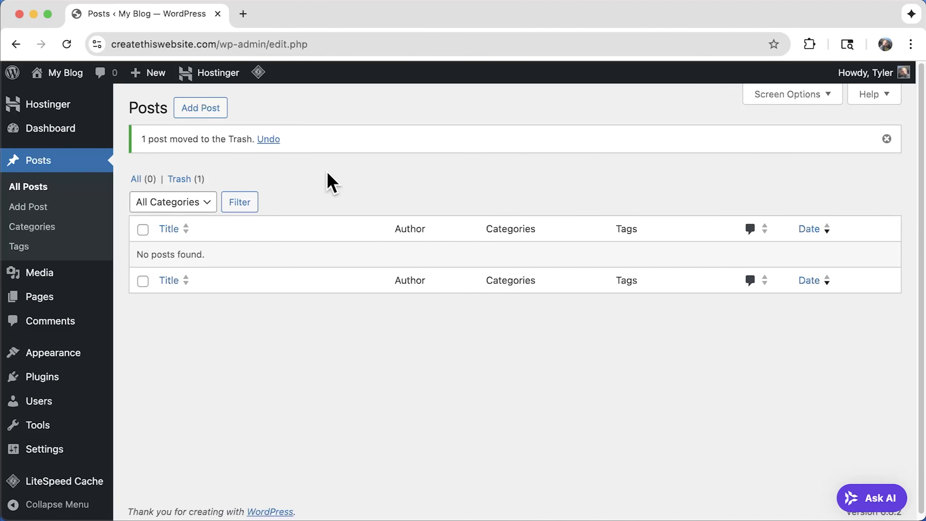
{"action": "left_click", "coordinate": [201, 111]}
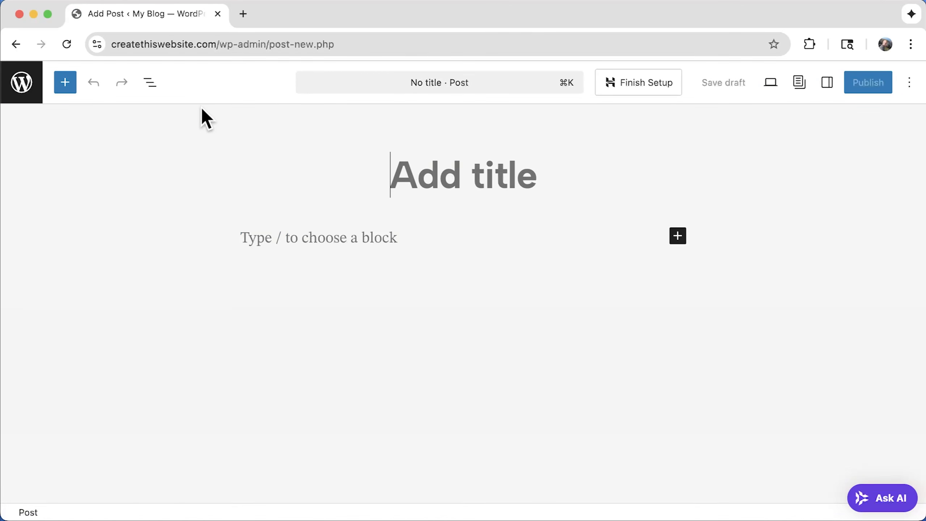
- Paste the post title and capitalize it to 'We Have Always Lived in the Castle'
{"action": "type", "text": "We have always lived in the castle."}
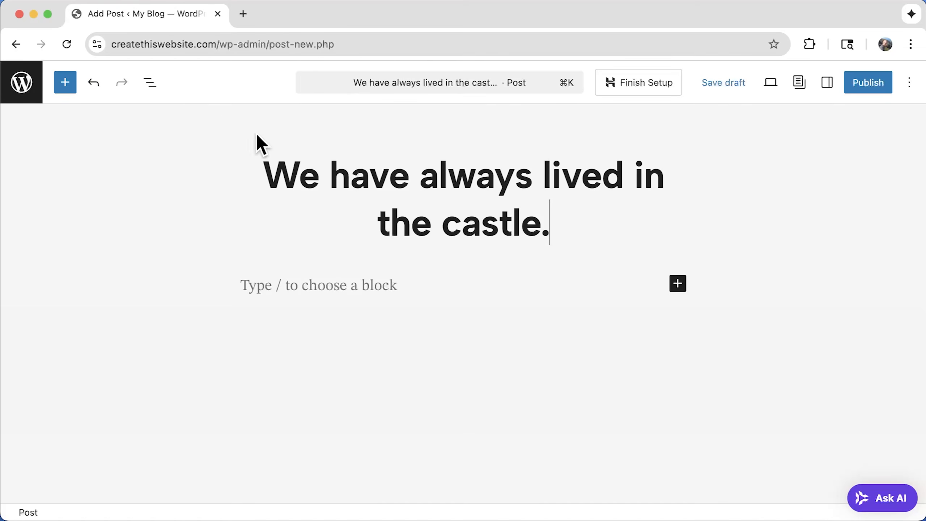
{"action": "left_click", "coordinate": [345, 187]}
{"action": "key", "text": "BackSpace"}
{"action": "type", "text": "H"}
{"action": "left_click", "coordinate": [439, 181]}
{"action": "key", "text": "BackSpace"}
{"action": "type", "text": "A"}
{"action": "left_click", "coordinate": [561, 185]}
{"action": "key", "text": "BackSpace"}
{"action": "key", "text": "shift+l"}
{"action": "left_click", "coordinate": [456, 223]}
{"action": "key", "text": "BackSpace"}
{"action": "type", "text": "C"}
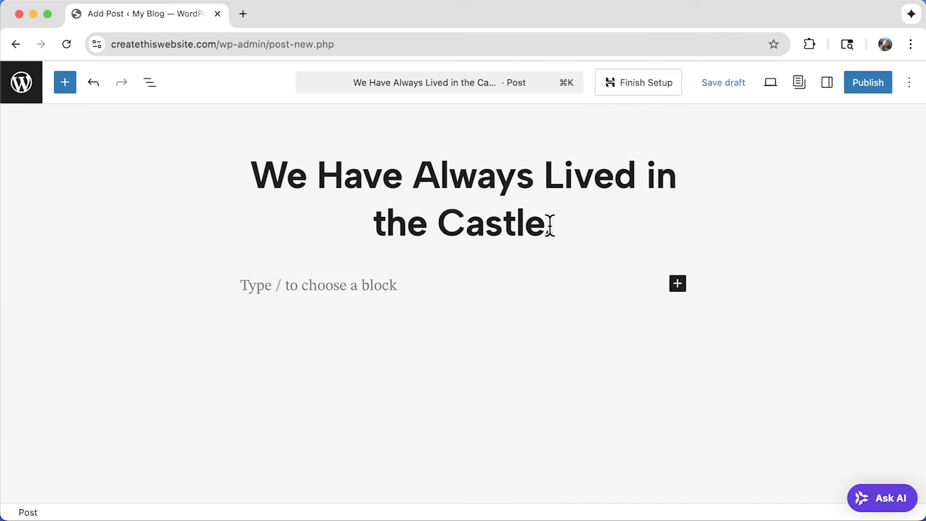
{"action": "left_click", "coordinate": [550, 226]}
{"action": "key", "text": "BackSpace"}
- Put a sample sentence in the body paragraph, then delete it
{"action": "left_click", "coordinate": [418, 284]}
{"action": "type", "text": "Then you can just start typing here."}
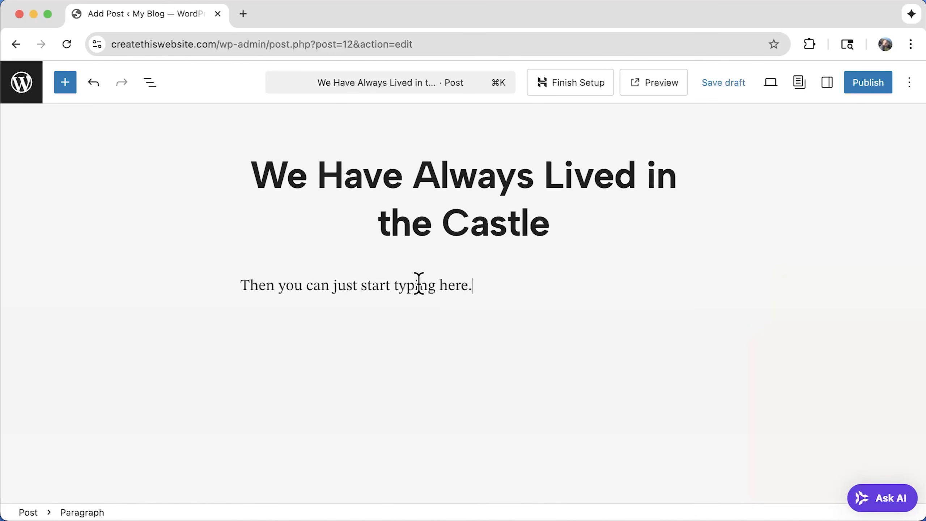
{"action": "type", "text": "And put anything you want..."}
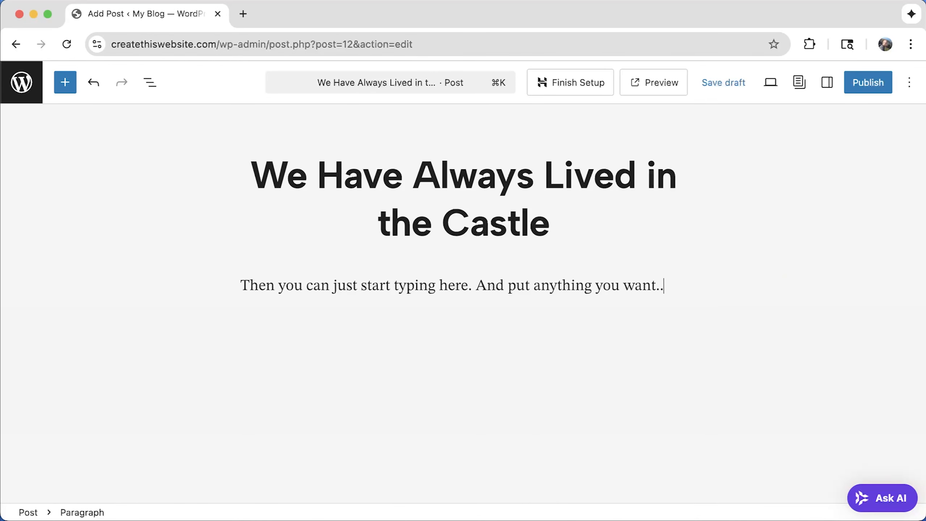
{"action": "triple_click", "coordinate": [508, 285]}
{"action": "key", "text": "BackSpace"}
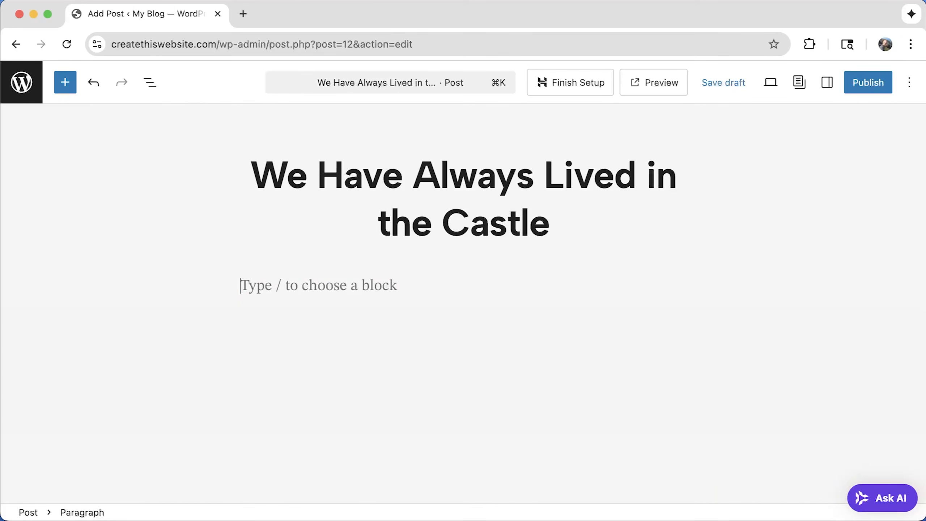
- Paste the novel excerpt into the body and add an empty paragraph after the opening one
{"action": "key", "text": "super+v"}
{"action": "scroll", "coordinate": [458, 256], "scroll_direction": "up", "scroll_amount": 5}
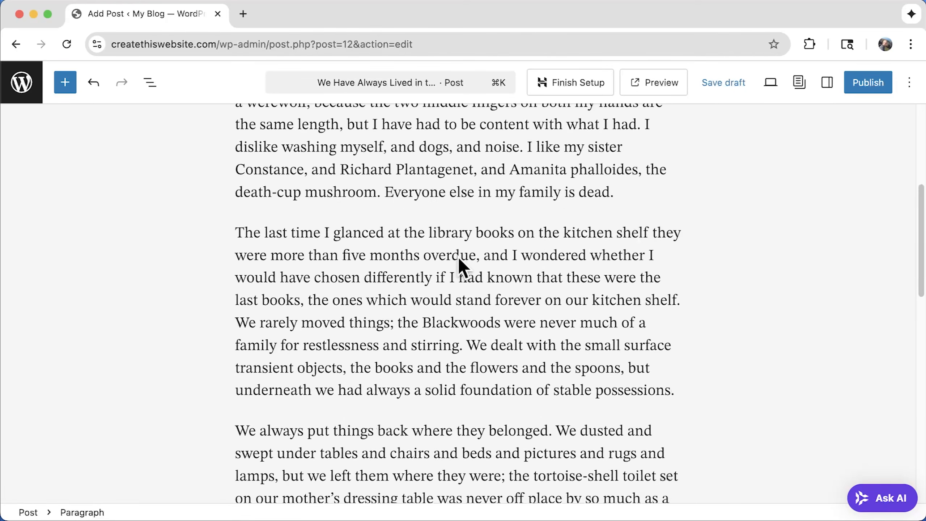
{"action": "scroll", "coordinate": [458, 256], "scroll_direction": "up", "scroll_amount": 7}
{"action": "scroll", "coordinate": [458, 257], "scroll_direction": "down", "scroll_amount": 2}
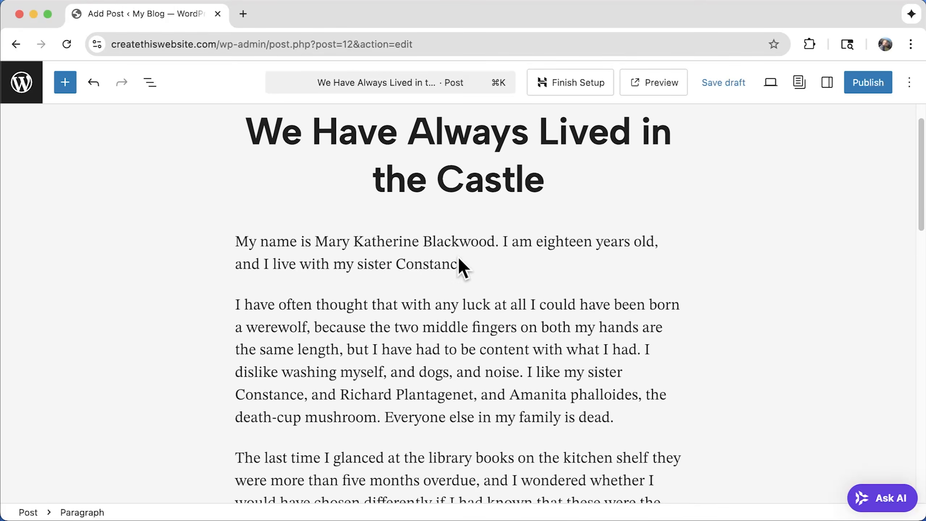
{"action": "left_click", "coordinate": [478, 263]}
{"action": "key", "text": "Return"}
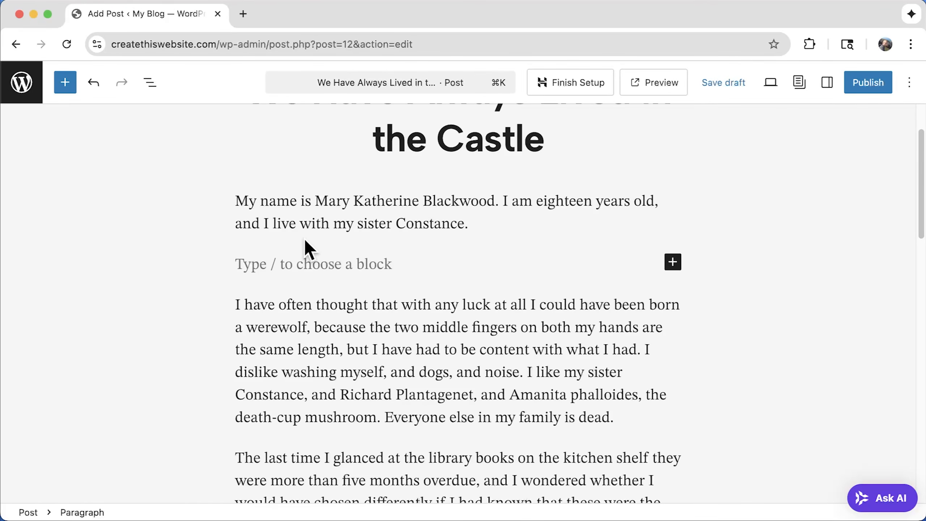
- Insert the Beaumont 'Preamble with a separator' pattern into the post
{"action": "left_click", "coordinate": [65, 83]}
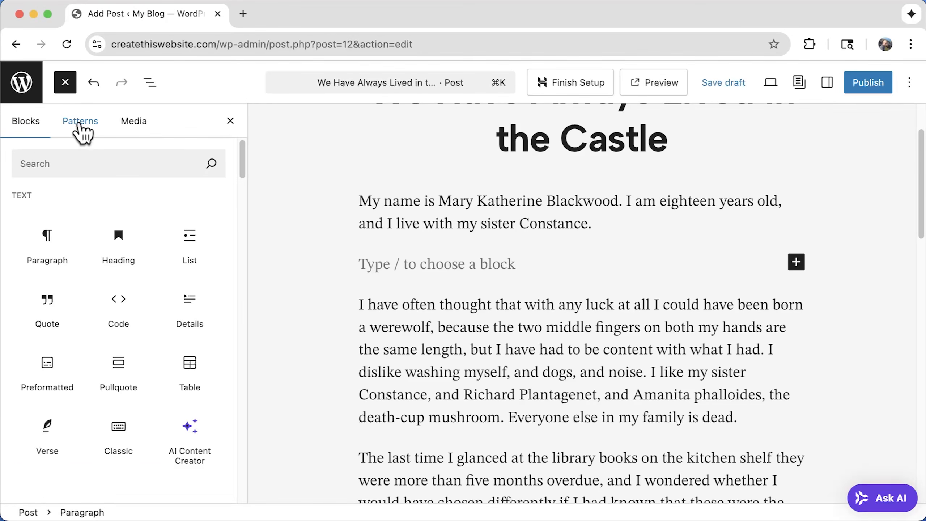
{"action": "left_click", "coordinate": [78, 124]}
{"action": "left_click", "coordinate": [69, 260]}
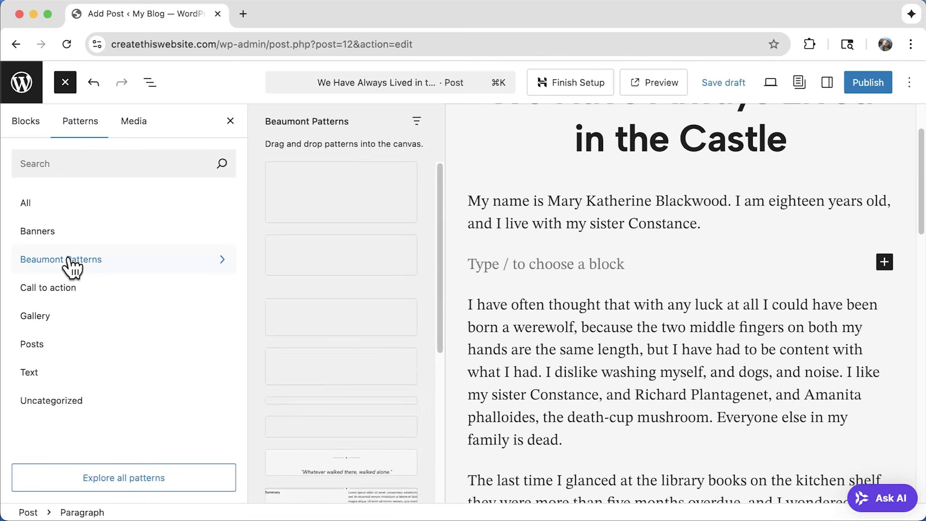
{"action": "scroll", "coordinate": [376, 225], "scroll_direction": "down", "scroll_amount": 5}
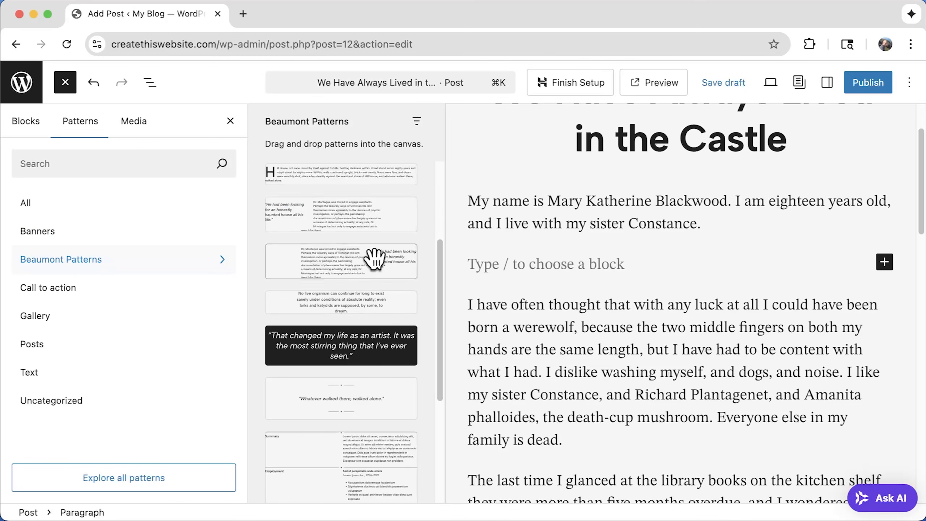
{"action": "left_click", "coordinate": [327, 296]}
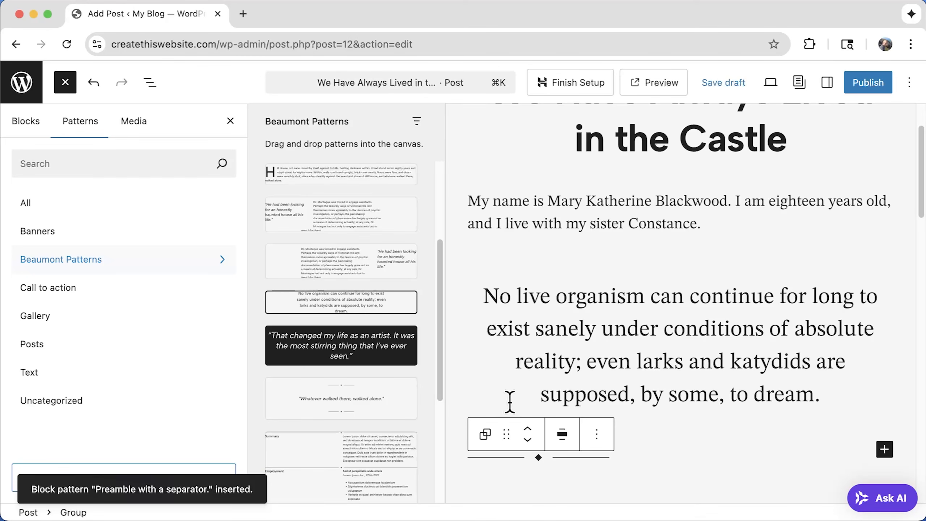
{"action": "scroll", "coordinate": [584, 315], "scroll_direction": "down", "scroll_amount": 3}
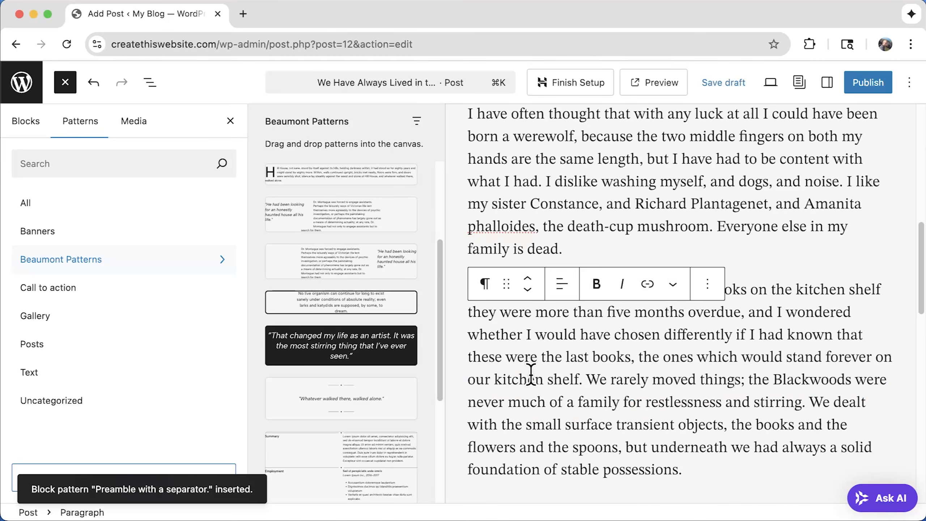
- Centre the separator below the quote and close the patterns library
{"action": "left_click", "coordinate": [634, 226]}
{"action": "scroll", "coordinate": [634, 222], "scroll_direction": "up", "scroll_amount": 4}
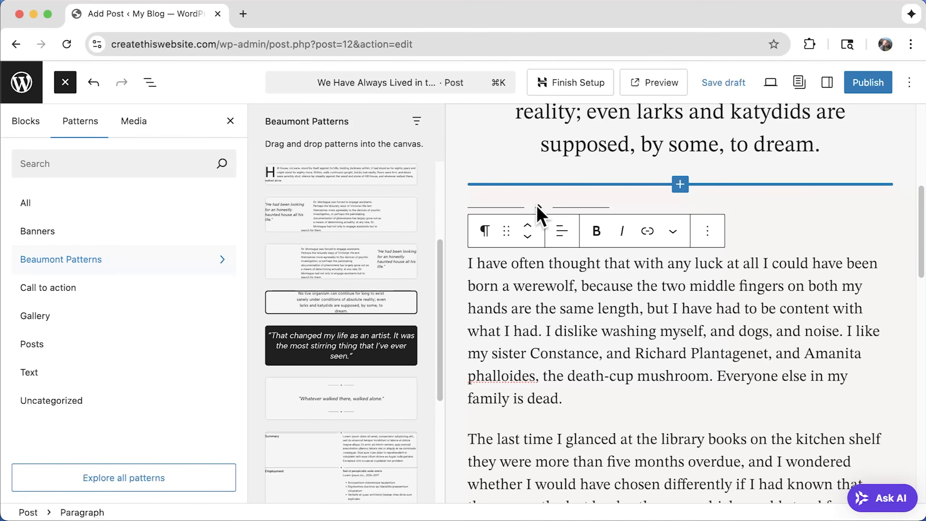
{"action": "left_click", "coordinate": [538, 206]}
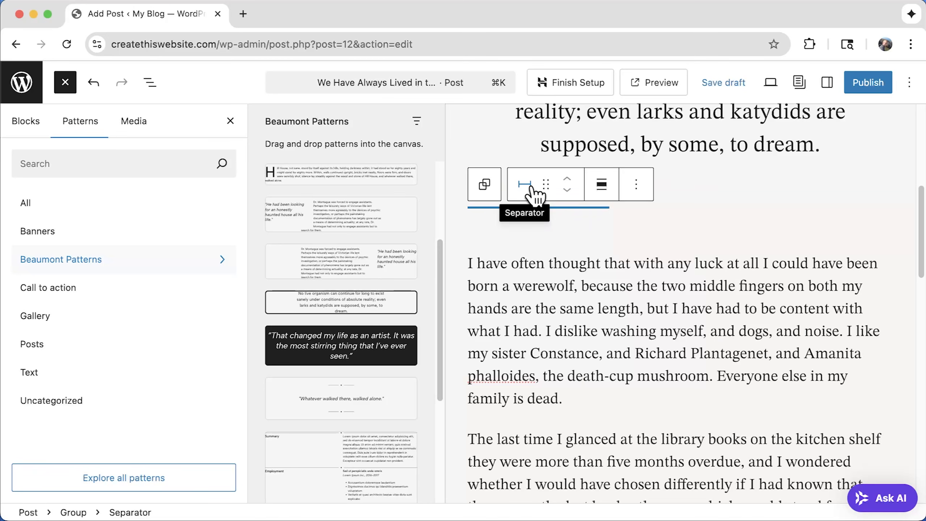
{"action": "left_click", "coordinate": [602, 184]}
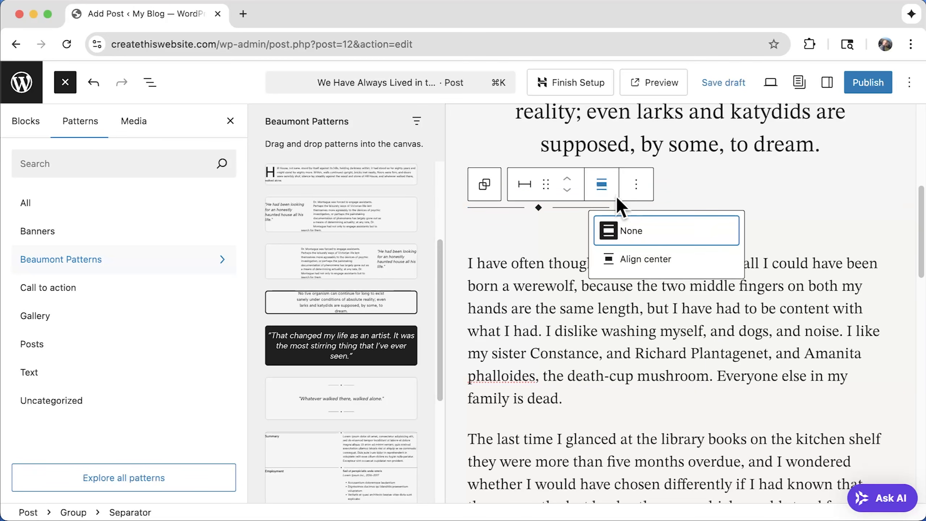
{"action": "left_click", "coordinate": [633, 259]}
{"action": "scroll", "coordinate": [633, 260], "scroll_direction": "up", "scroll_amount": 5}
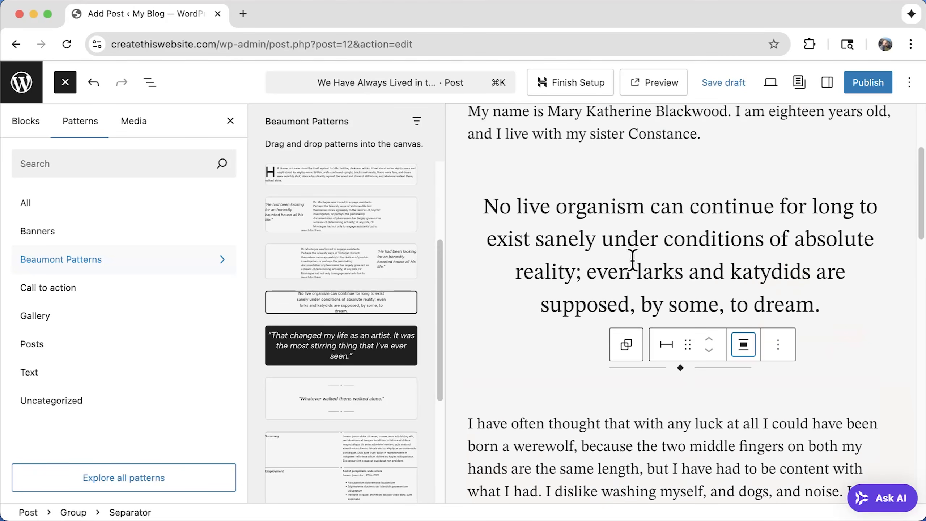
{"action": "left_click", "coordinate": [230, 121]}
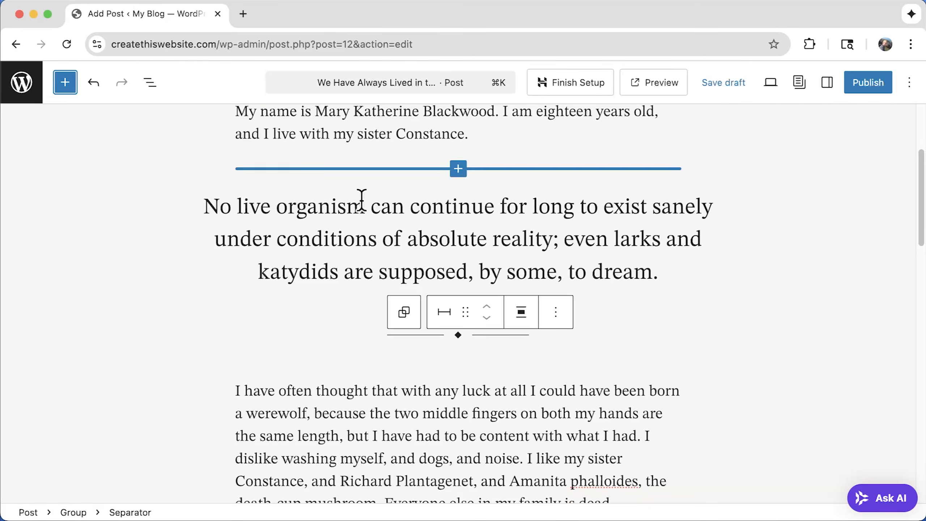
{"action": "scroll", "coordinate": [440, 260], "scroll_direction": "up", "scroll_amount": 3}
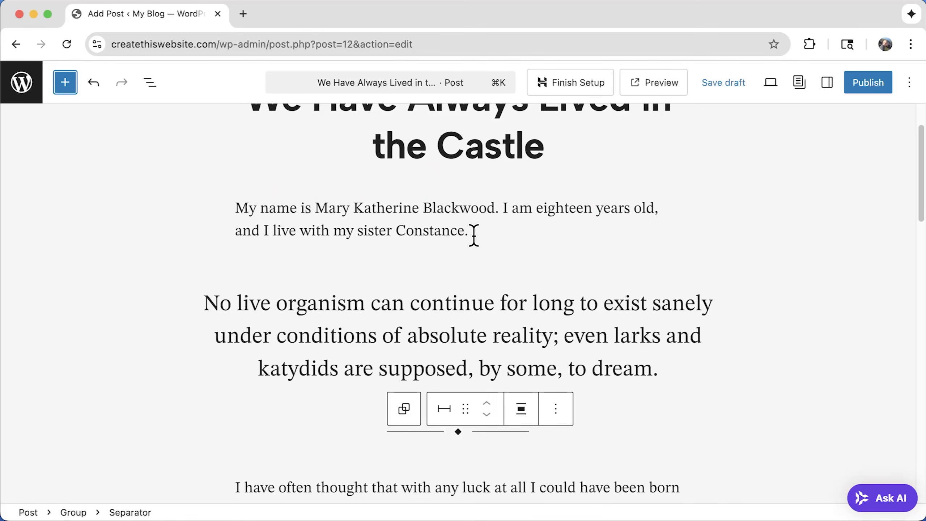
- Copy the opening sentence into the large quote, replacing its text and removing the extra period
{"action": "left_click_drag", "start_coordinate": [473, 236], "coordinate": [235, 211]}
{"action": "key", "text": "super+c"}
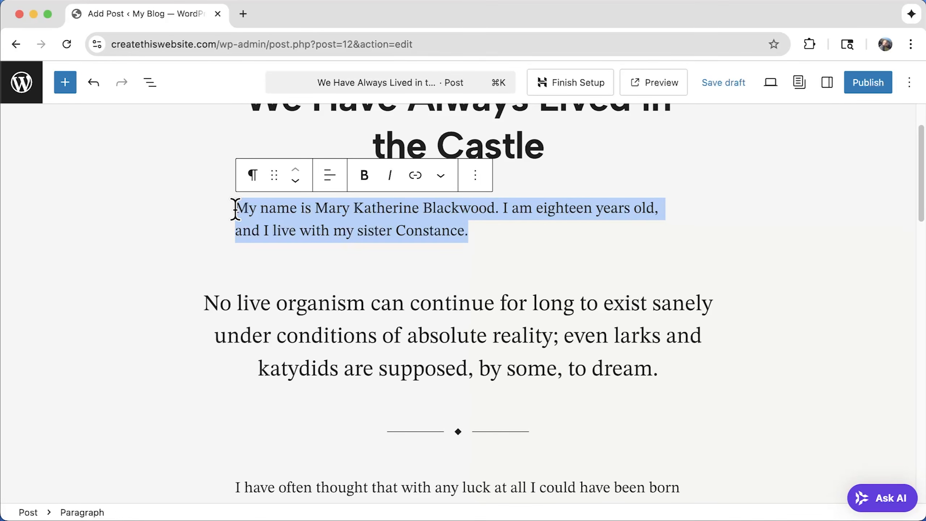
{"action": "scroll", "coordinate": [235, 211], "scroll_direction": "up", "scroll_amount": 1}
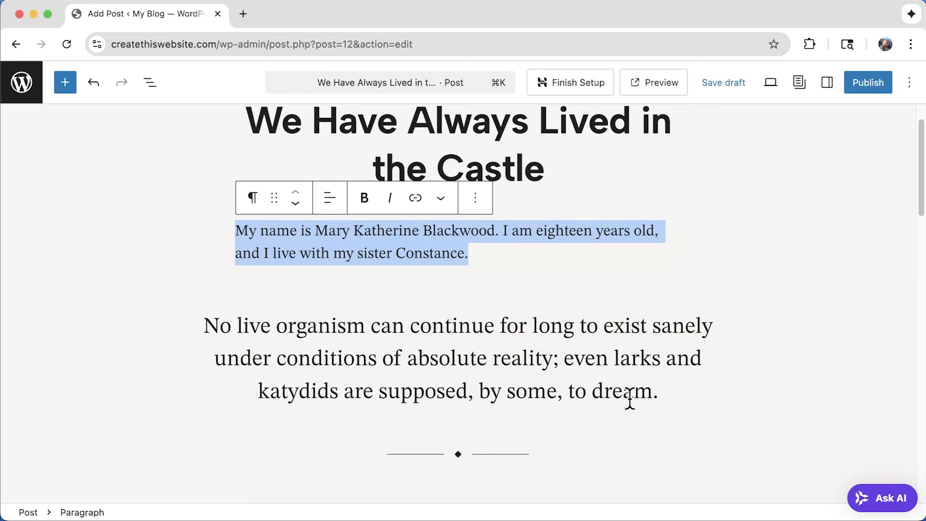
{"action": "left_click_drag", "start_coordinate": [654, 396], "coordinate": [209, 331]}
{"action": "key", "text": "super+v"}
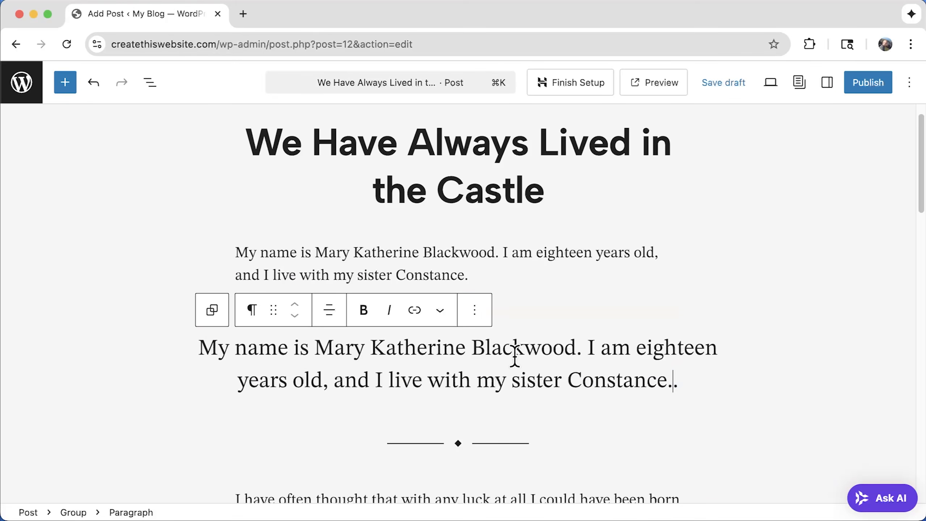
{"action": "key", "text": "BackSpace"}
- Delete the original opening paragraph and select the 'I have often thought' paragraph
{"action": "left_click_drag", "start_coordinate": [480, 275], "coordinate": [215, 261]}
{"action": "key", "text": "BackSpace"}
{"action": "key", "text": "BackSpace"}
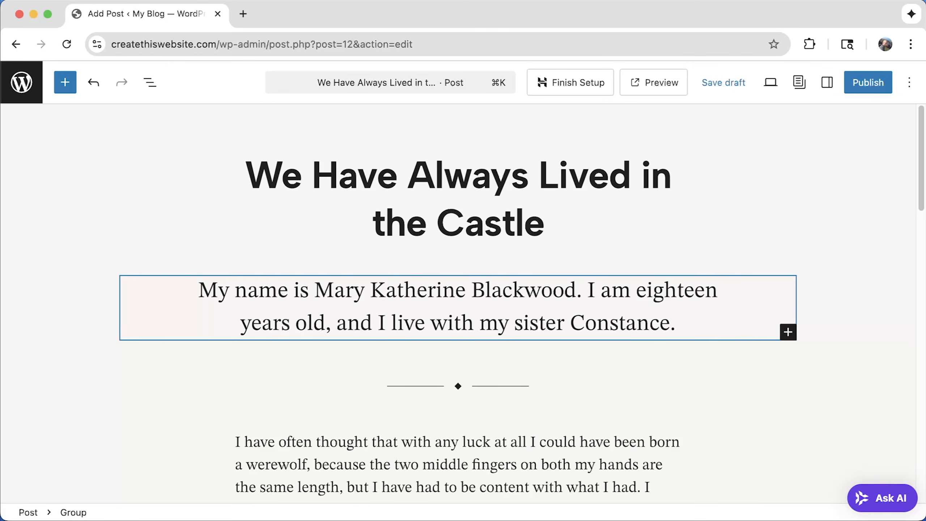
{"action": "scroll", "coordinate": [374, 290], "scroll_direction": "down", "scroll_amount": 4}
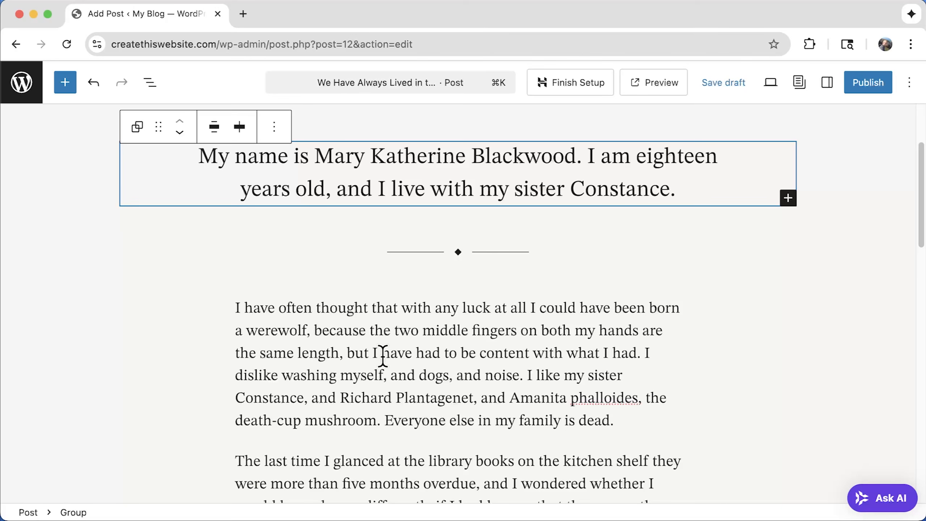
{"action": "left_click", "coordinate": [382, 356]}
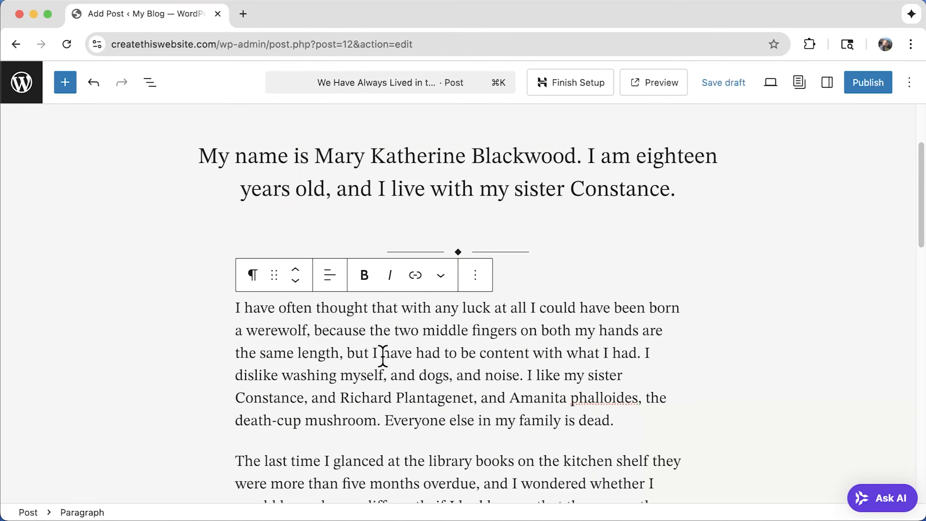
- Add Drop cap to the paragraph's Typography settings and switch it on for a large 'I'
{"action": "triple_click", "coordinate": [382, 356]}
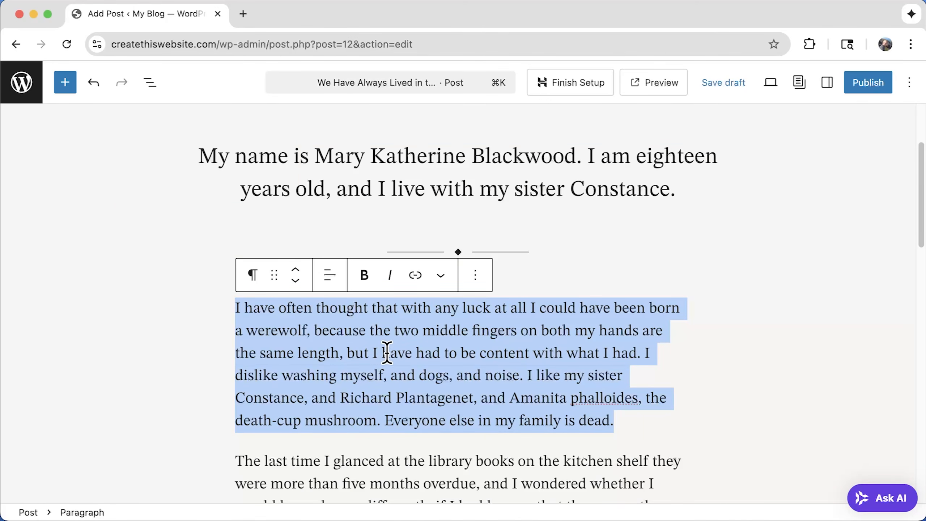
{"action": "left_click", "coordinate": [828, 83]}
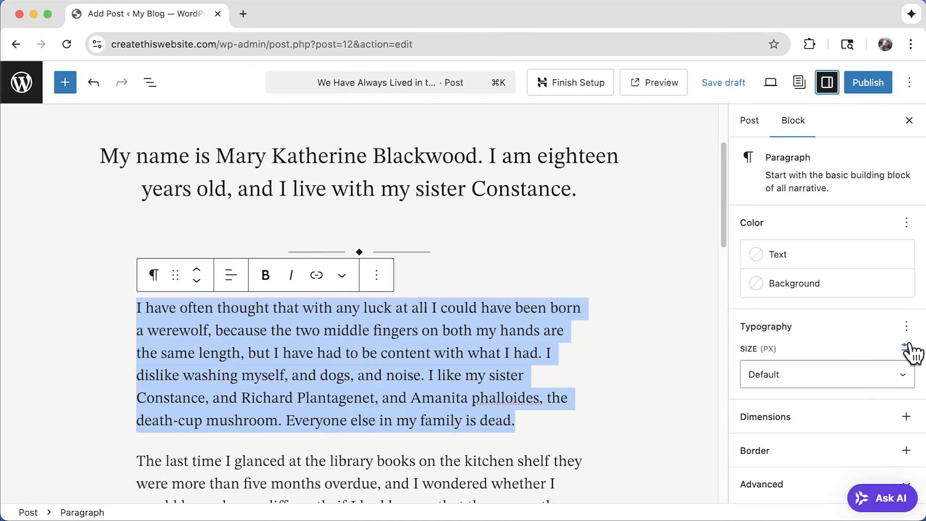
{"action": "left_click", "coordinate": [907, 326]}
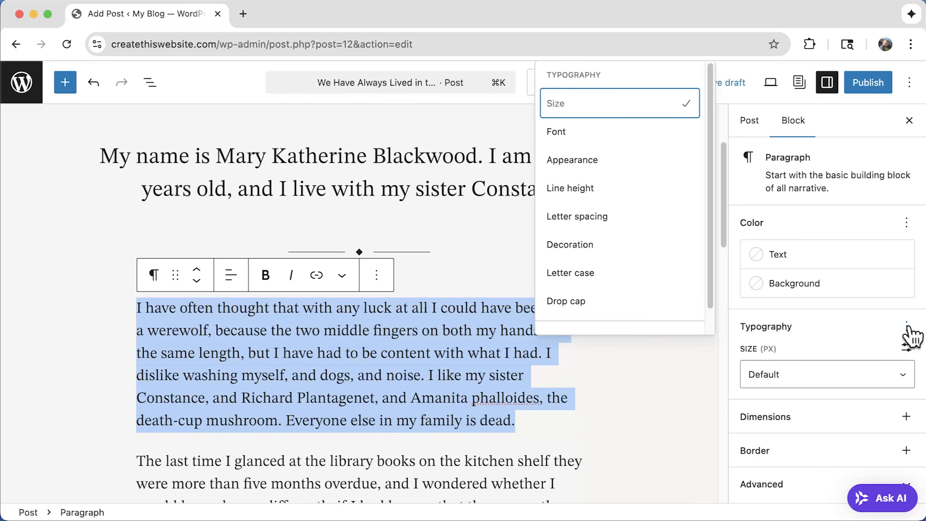
{"action": "left_click", "coordinate": [633, 302]}
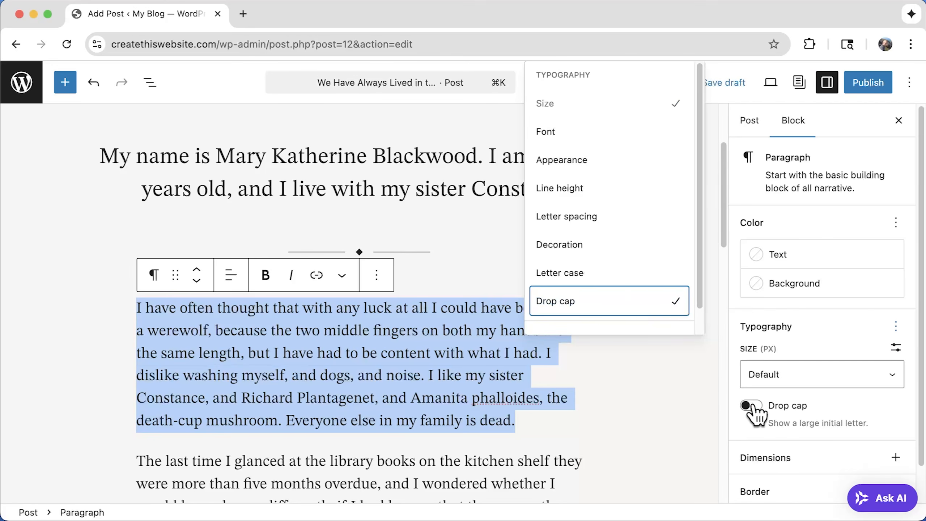
{"action": "left_click", "coordinate": [752, 406]}
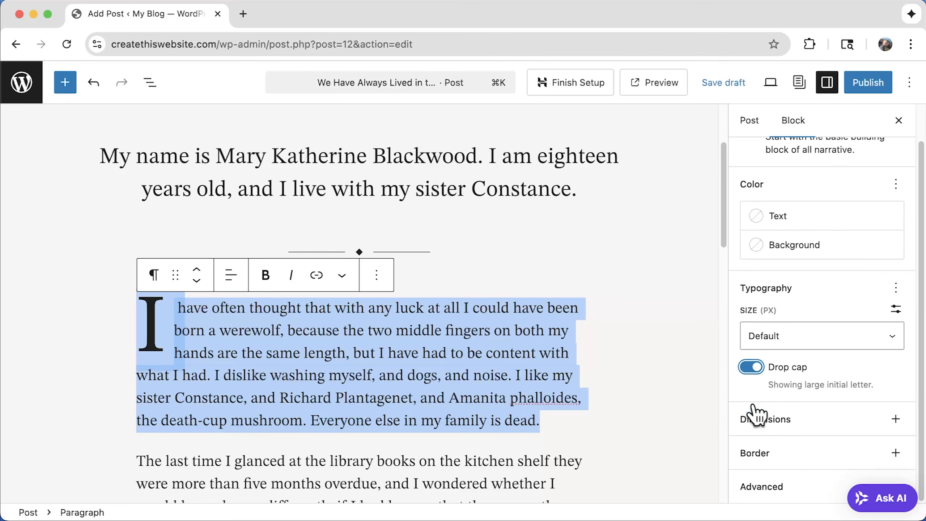
{"action": "left_click", "coordinate": [632, 416]}
{"action": "scroll", "coordinate": [633, 416], "scroll_direction": "down", "scroll_amount": 2}
- Browse Beaumont Patterns below the Constance quote without inserting any, removing the temporary empty paragraph
{"action": "scroll", "coordinate": [630, 414], "scroll_direction": "down", "scroll_amount": 12}
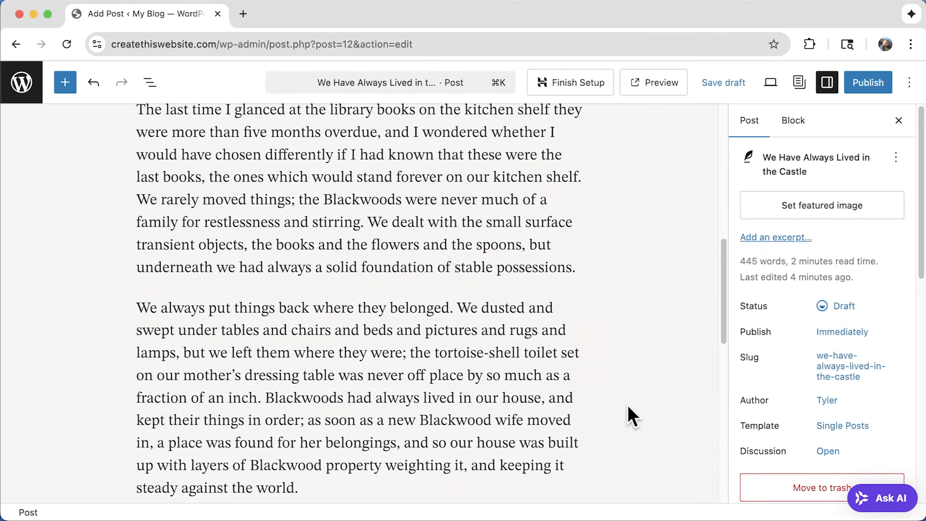
{"action": "left_click_drag", "start_coordinate": [245, 250], "coordinate": [132, 232]}
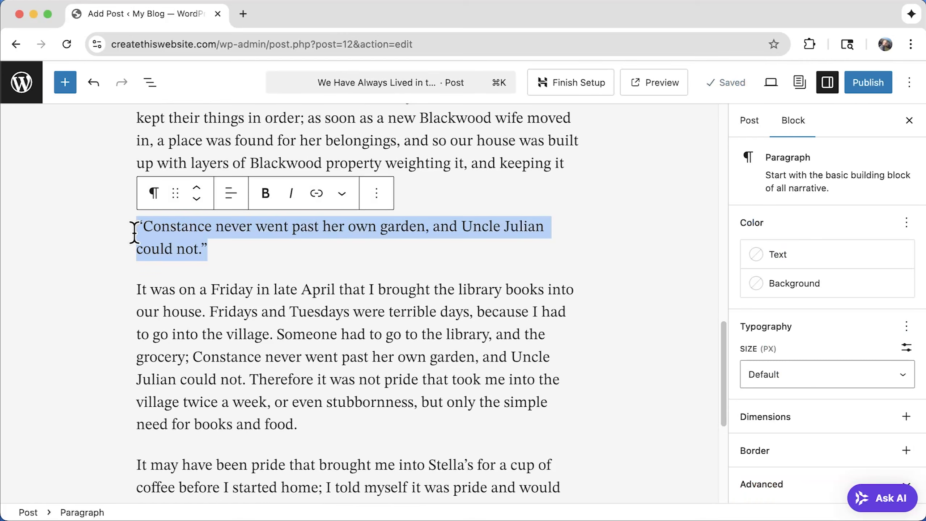
{"action": "left_click", "coordinate": [215, 246]}
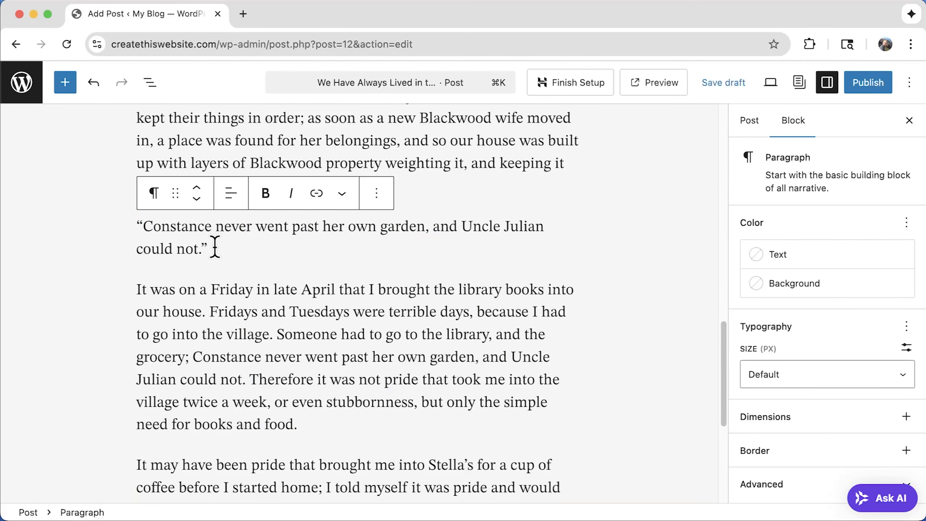
{"action": "key", "text": "Return"}
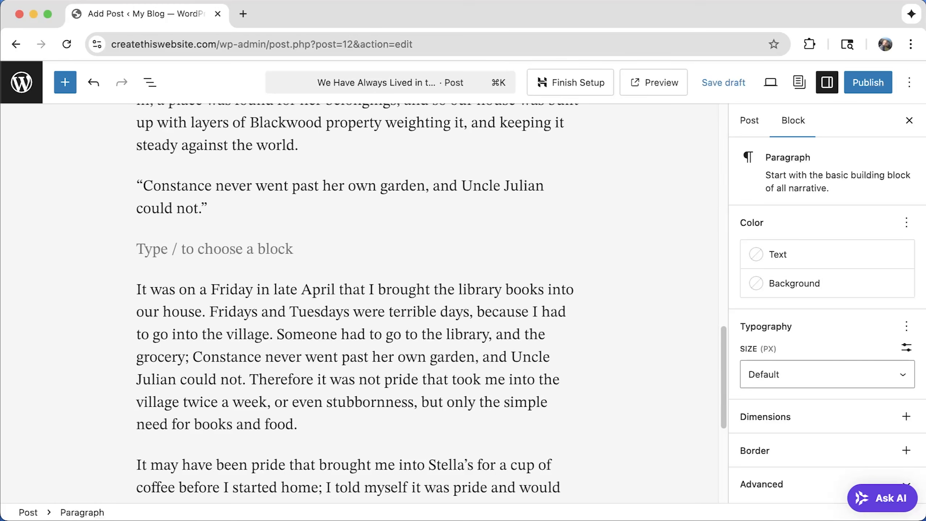
{"action": "left_click", "coordinate": [67, 84]}
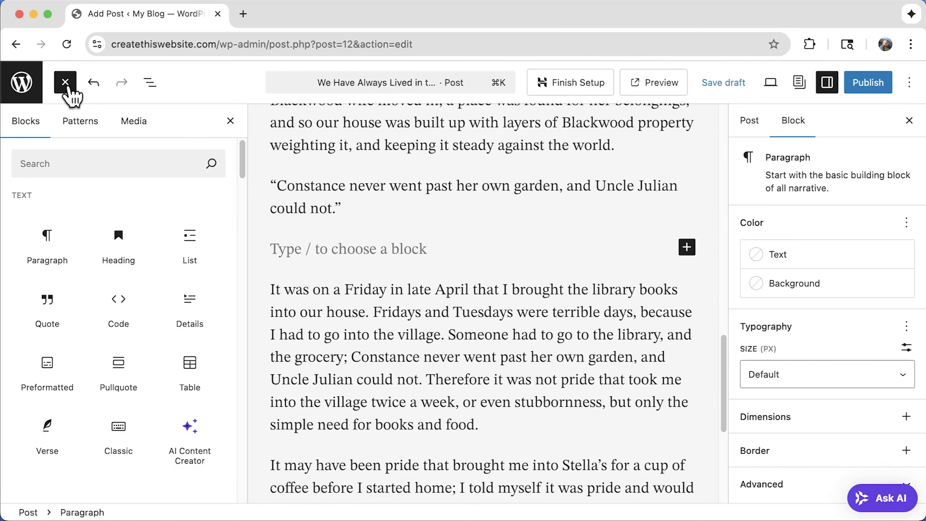
{"action": "left_click", "coordinate": [79, 122]}
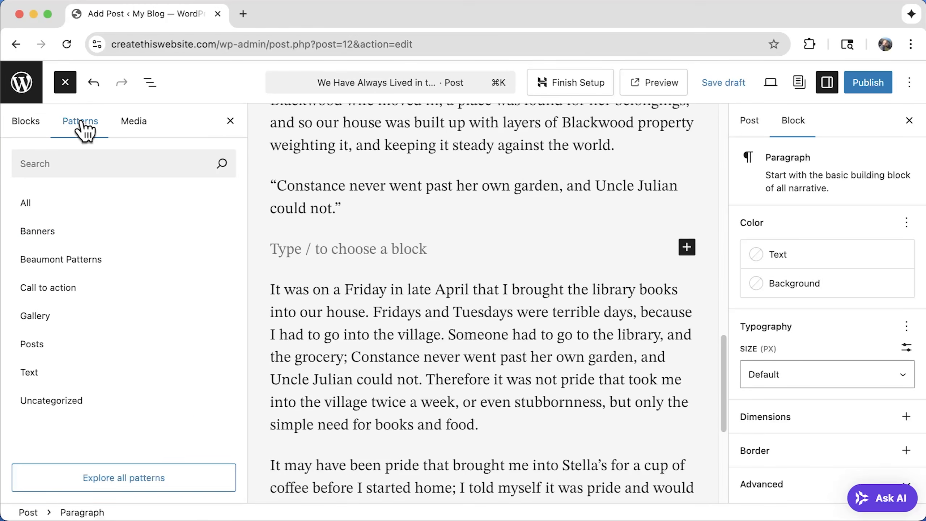
{"action": "left_click", "coordinate": [76, 260]}
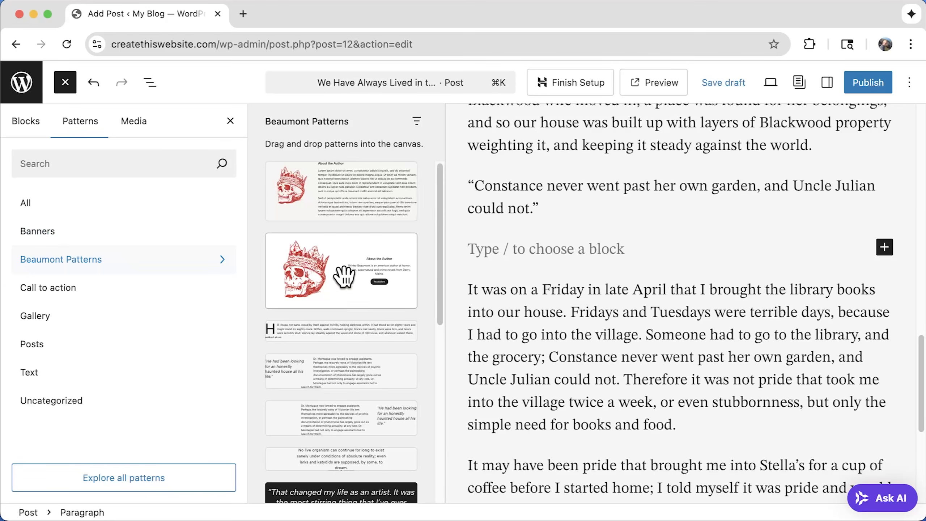
{"action": "scroll", "coordinate": [343, 271], "scroll_direction": "down", "scroll_amount": 8}
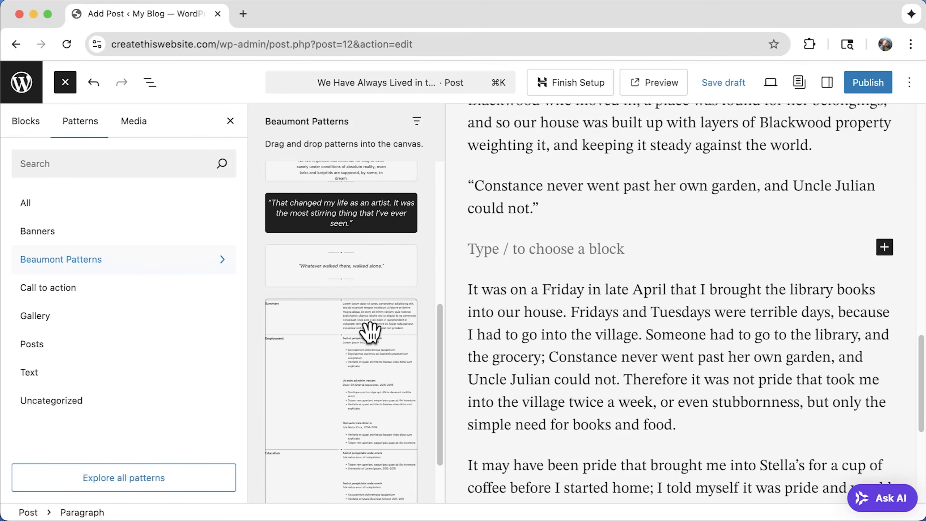
{"action": "scroll", "coordinate": [370, 330], "scroll_direction": "down", "scroll_amount": 2}
{"action": "scroll", "coordinate": [370, 330], "scroll_direction": "up", "scroll_amount": 10}
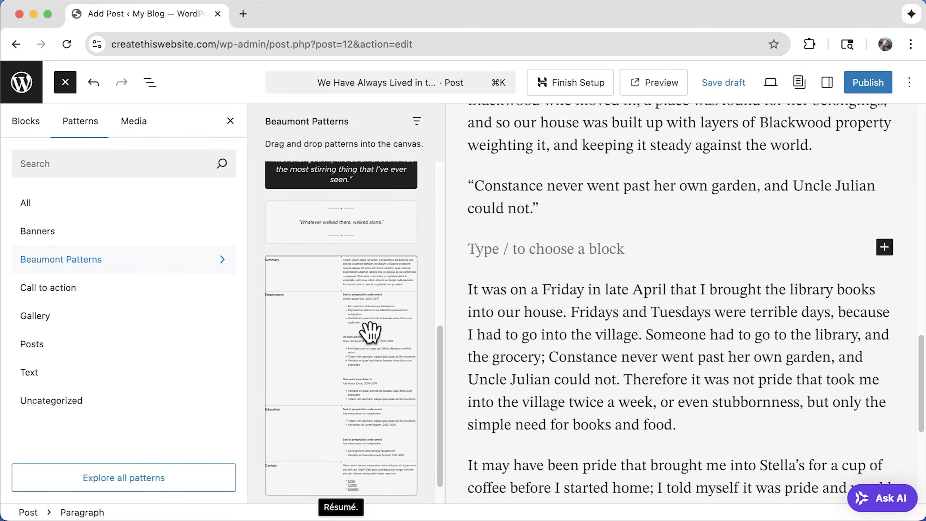
{"action": "scroll", "coordinate": [370, 330], "scroll_direction": "down", "scroll_amount": 4}
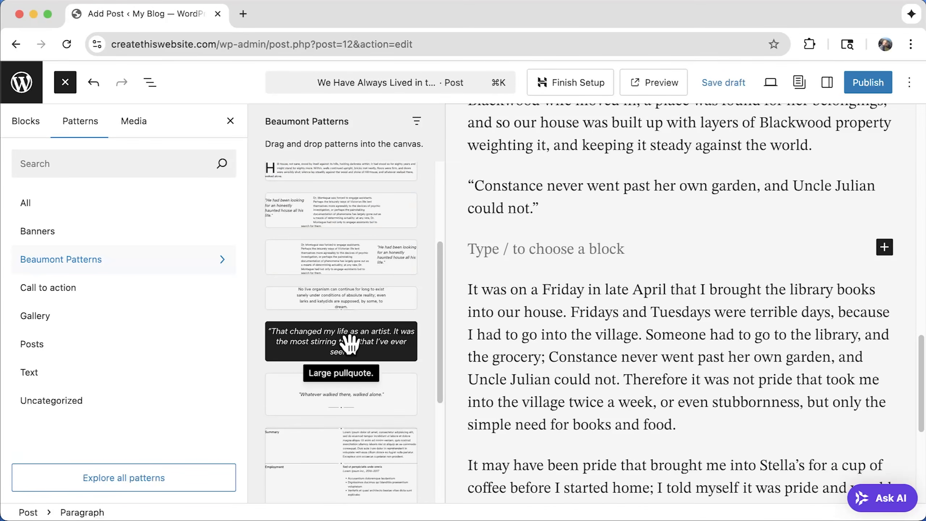
{"action": "left_click", "coordinate": [230, 121]}
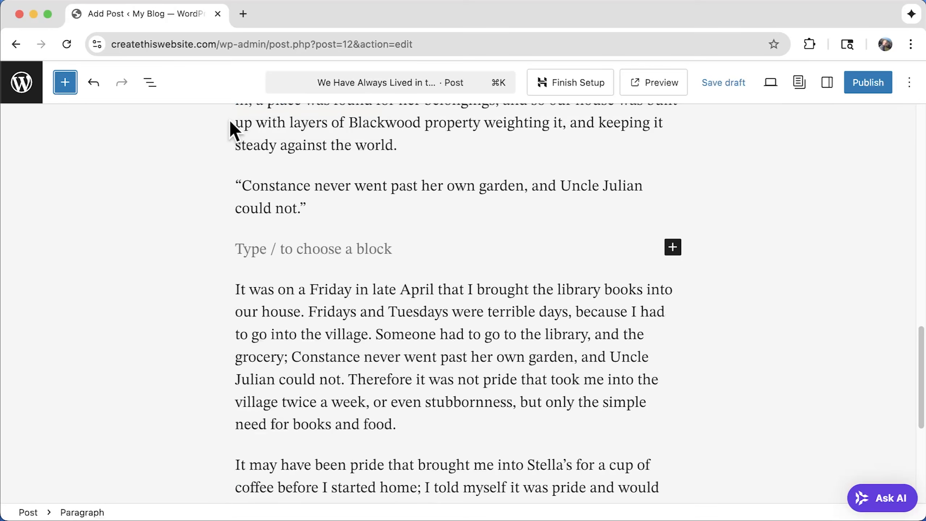
{"action": "key", "text": "BackSpace"}
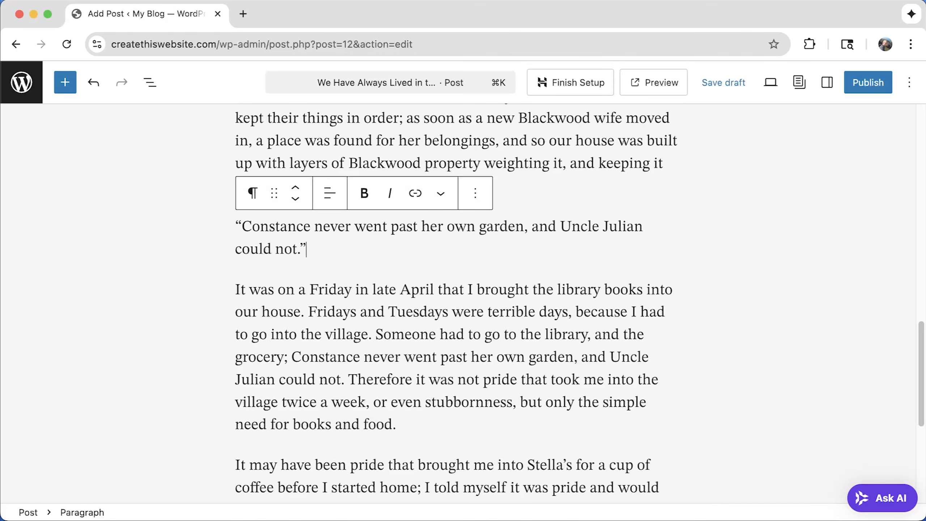
- Transform the Constance garden paragraph into a Pullquote block
{"action": "left_click_drag", "start_coordinate": [320, 246], "coordinate": [205, 225]}
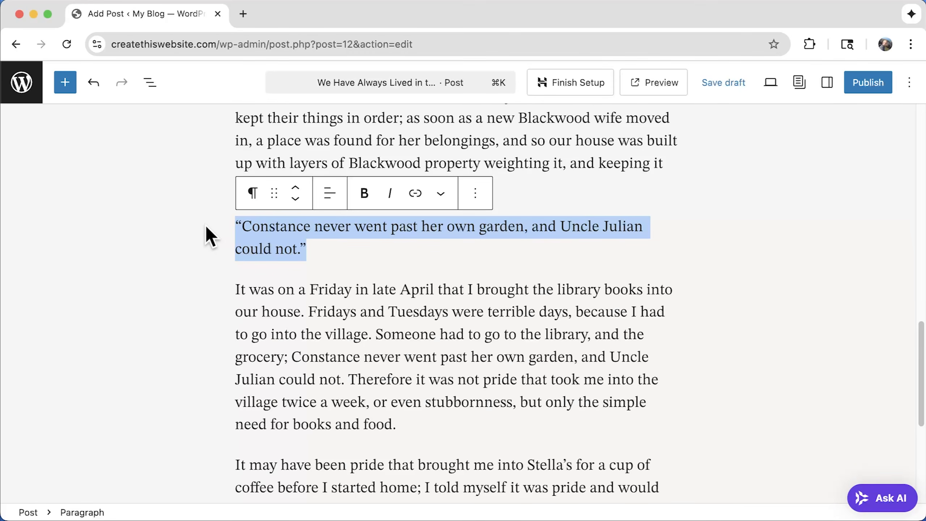
{"action": "left_click", "coordinate": [252, 193]}
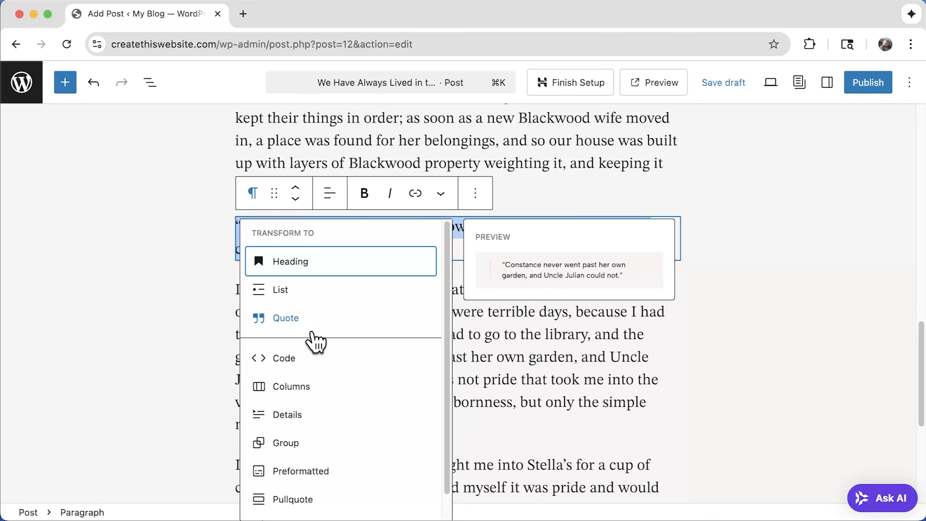
{"action": "scroll", "coordinate": [316, 354], "scroll_direction": "down", "scroll_amount": 2}
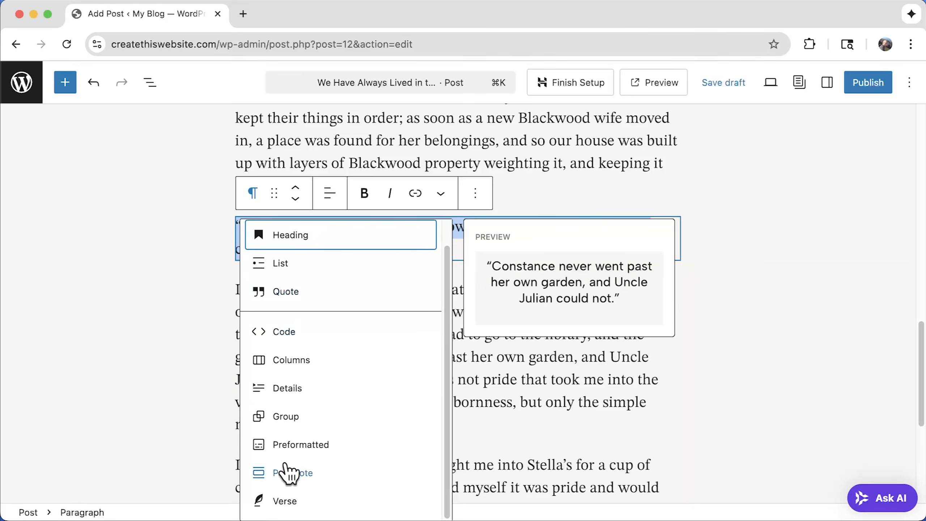
{"action": "left_click", "coordinate": [291, 472]}
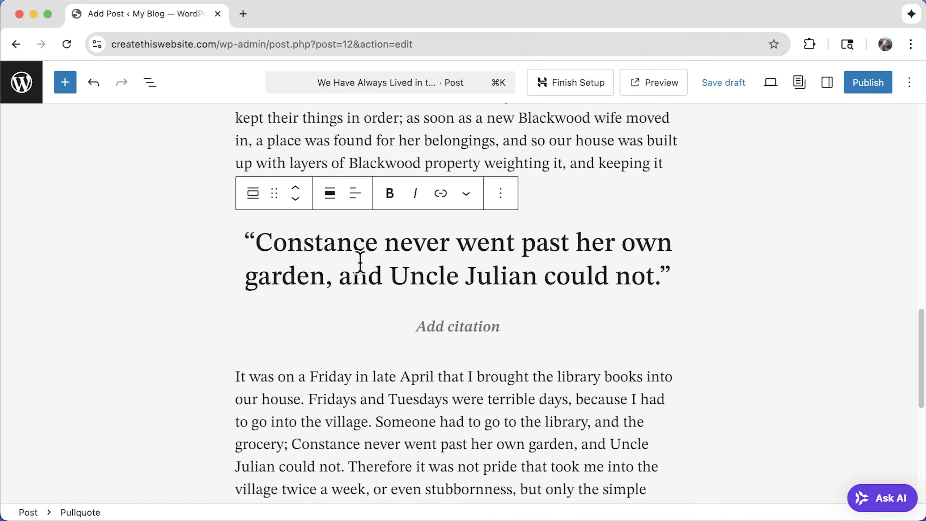
- Make the pullquote text italic and set its width to Wide after trying Full
{"action": "triple_click", "coordinate": [372, 252]}
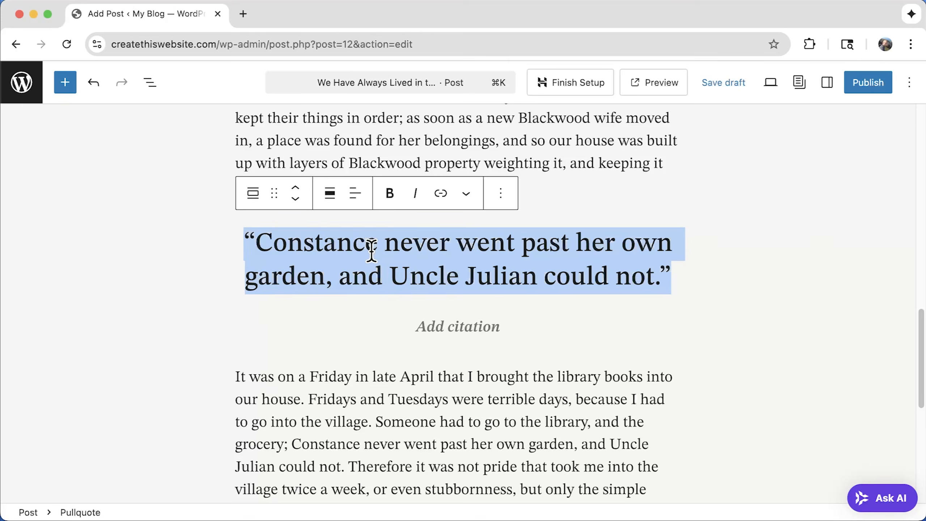
{"action": "left_click", "coordinate": [416, 194]}
{"action": "left_click", "coordinate": [331, 197]}
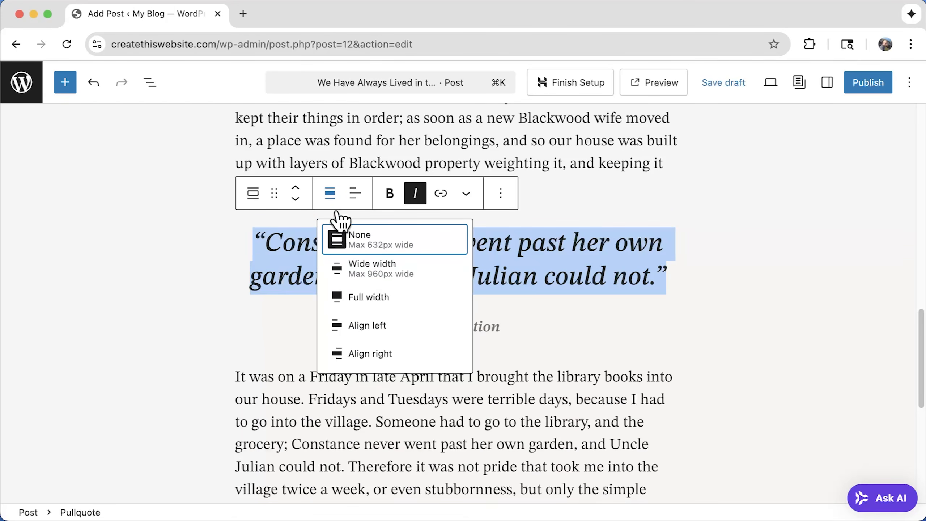
{"action": "left_click", "coordinate": [364, 299]}
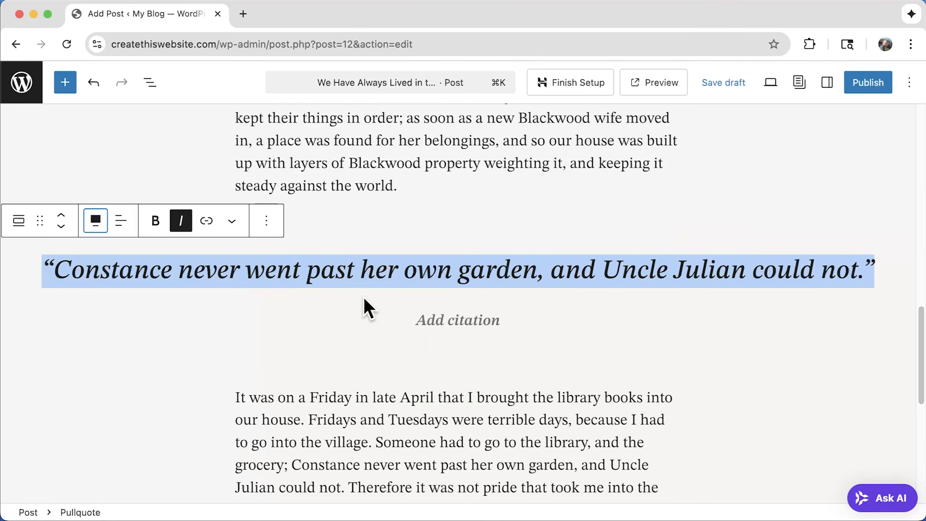
{"action": "left_click", "coordinate": [96, 221]}
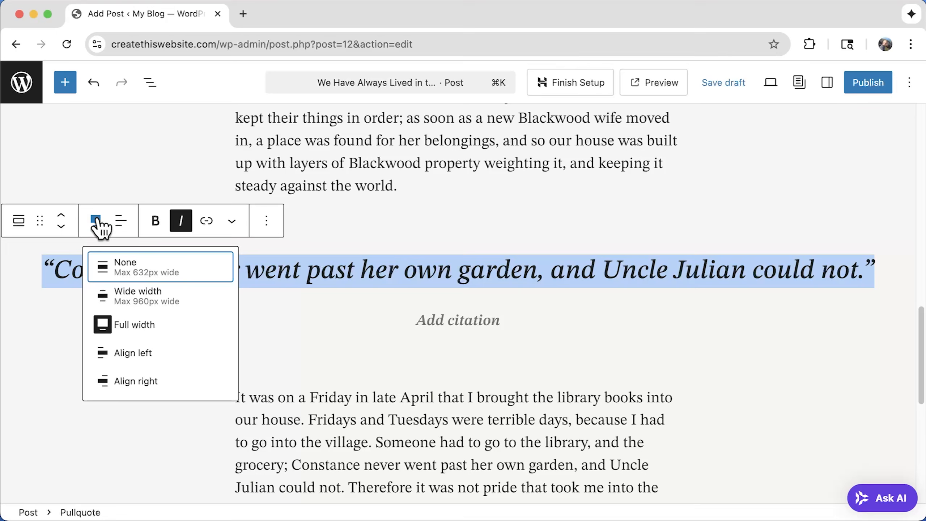
{"action": "left_click", "coordinate": [165, 296]}
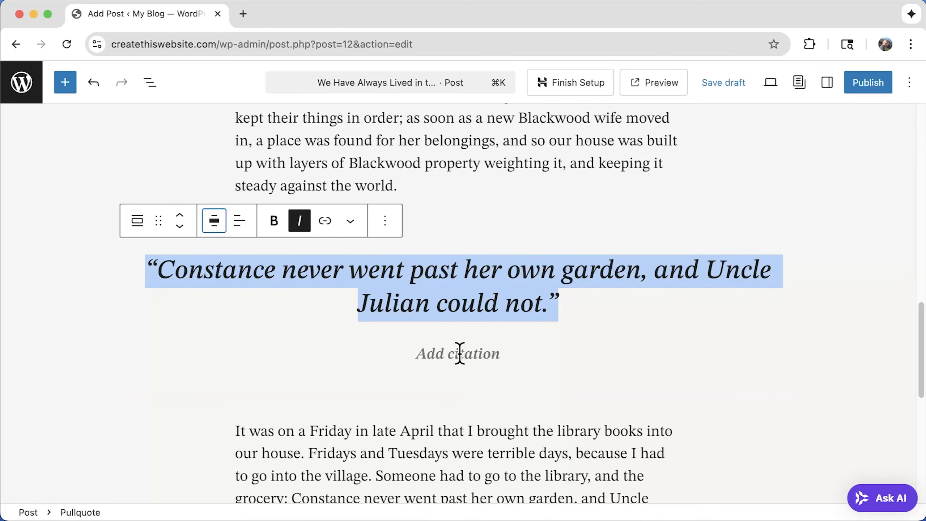
{"action": "scroll", "coordinate": [459, 353], "scroll_direction": "up", "scroll_amount": 15}
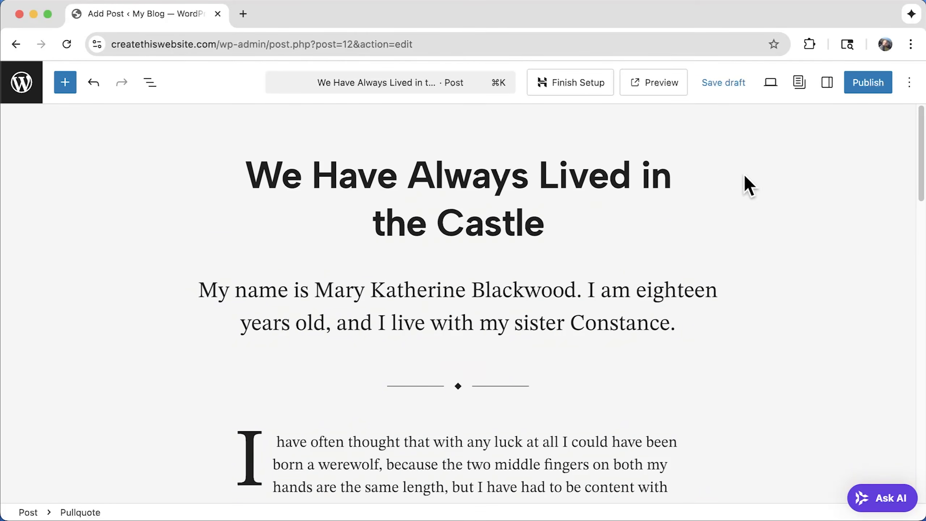
- Upload the six webp illustrations, castle through sundial, from the Desktop sb images folder
{"action": "left_click", "coordinate": [827, 82]}
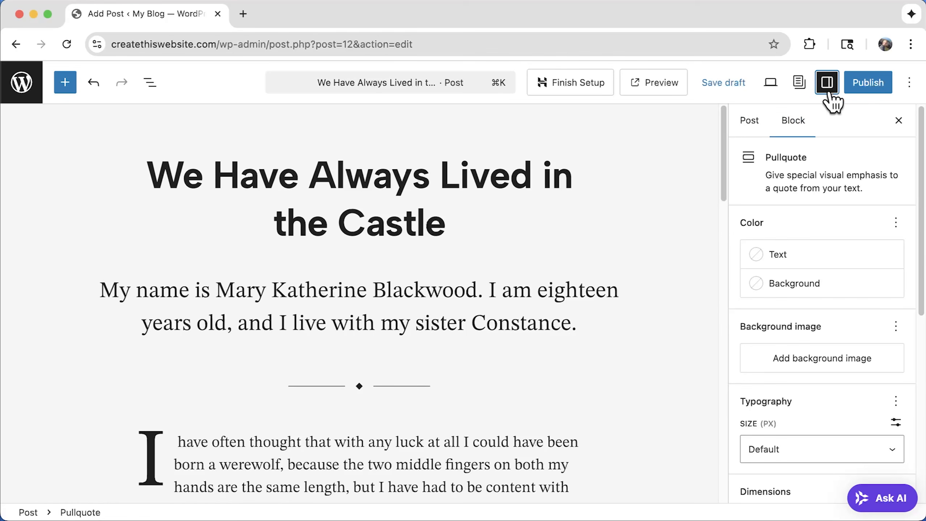
{"action": "left_click", "coordinate": [750, 121]}
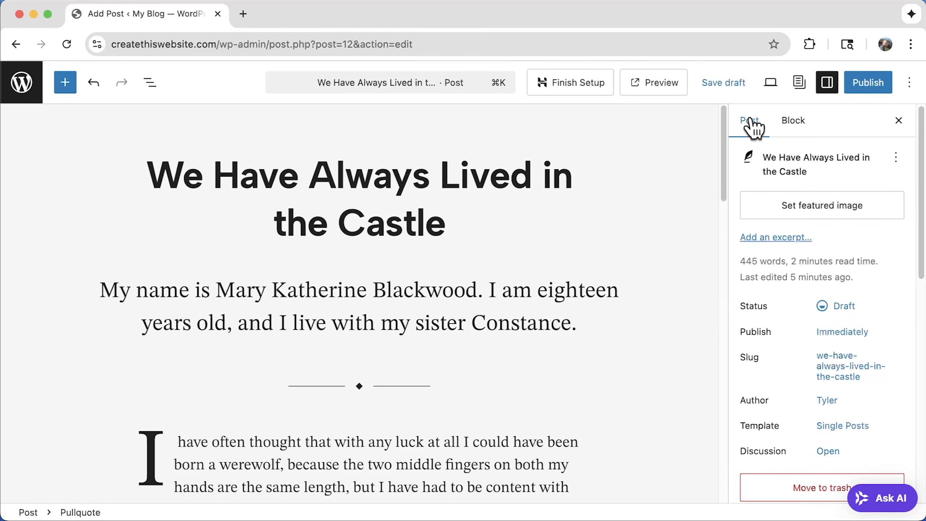
{"action": "left_click", "coordinate": [813, 218]}
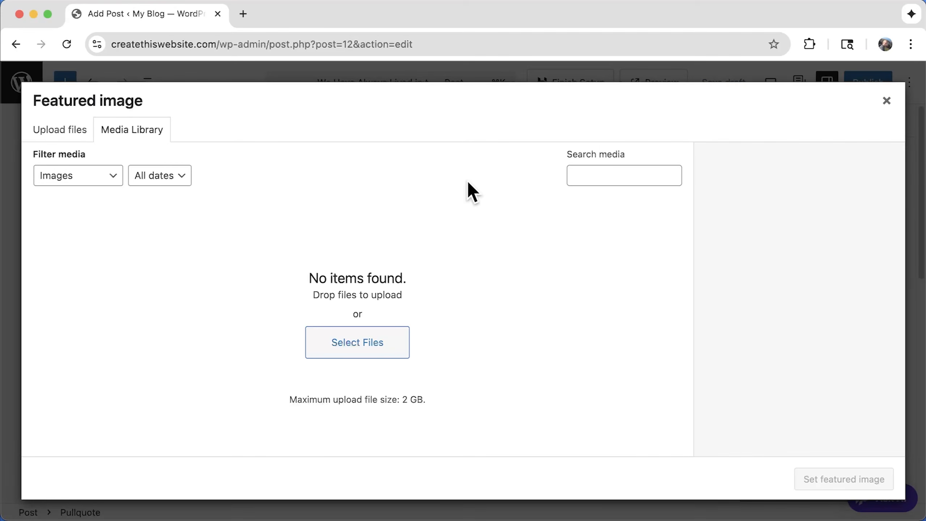
{"action": "left_click", "coordinate": [70, 135]}
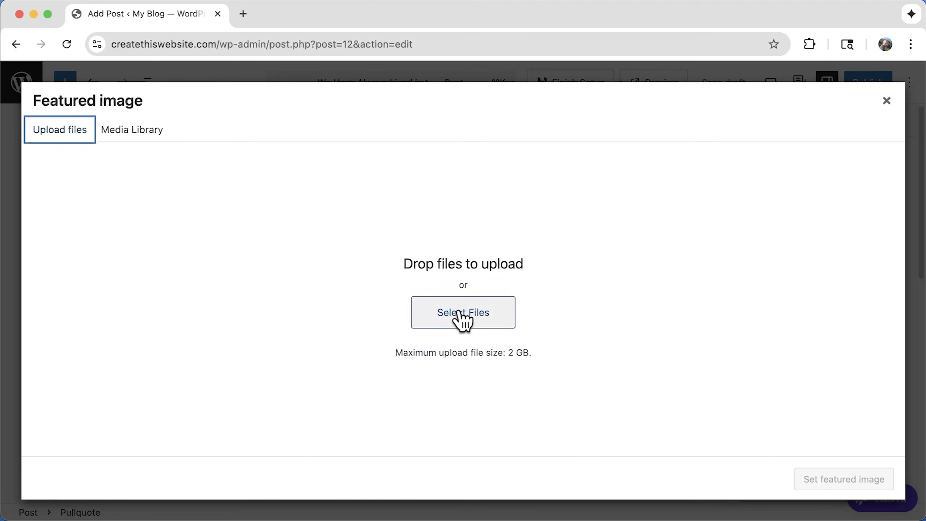
{"action": "left_click", "coordinate": [460, 313]}
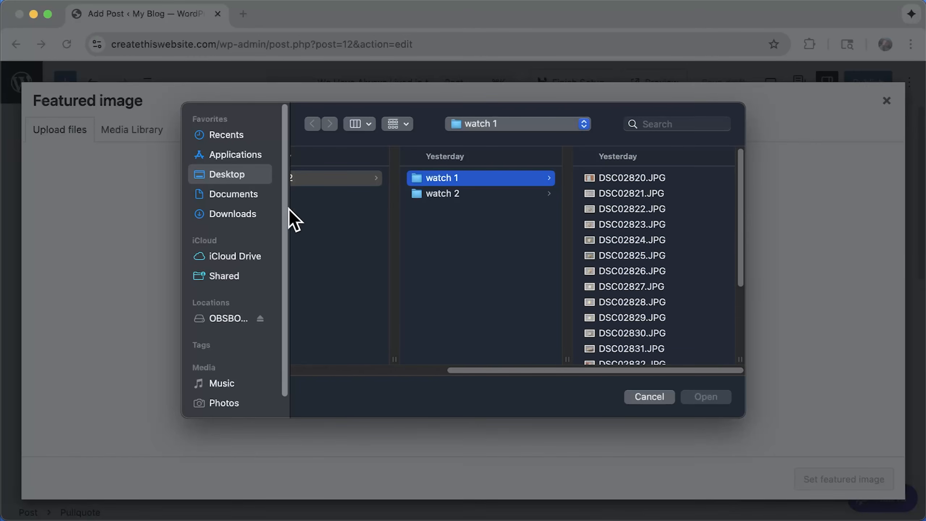
{"action": "left_click", "coordinate": [239, 176]}
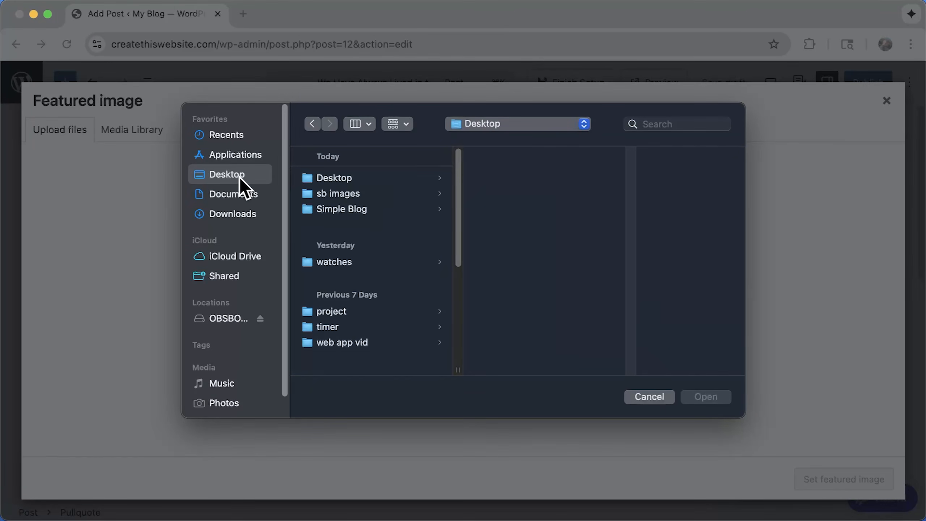
{"action": "left_click", "coordinate": [360, 198]}
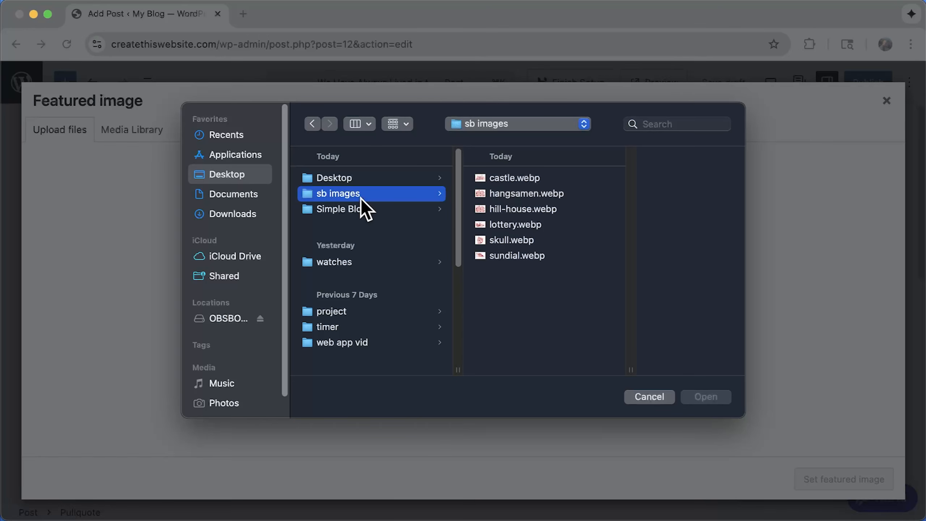
{"action": "left_click", "coordinate": [524, 177]}
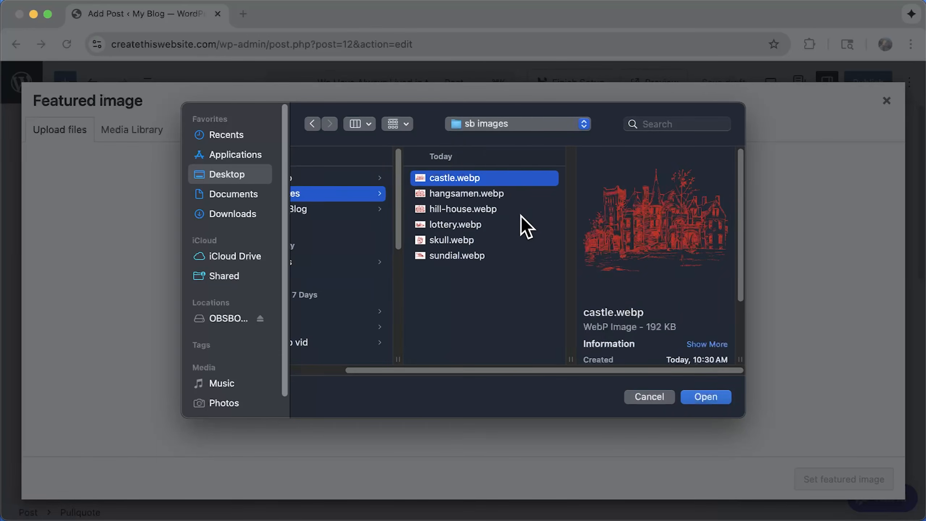
{"action": "left_click", "coordinate": [483, 257], "text": "shift"}
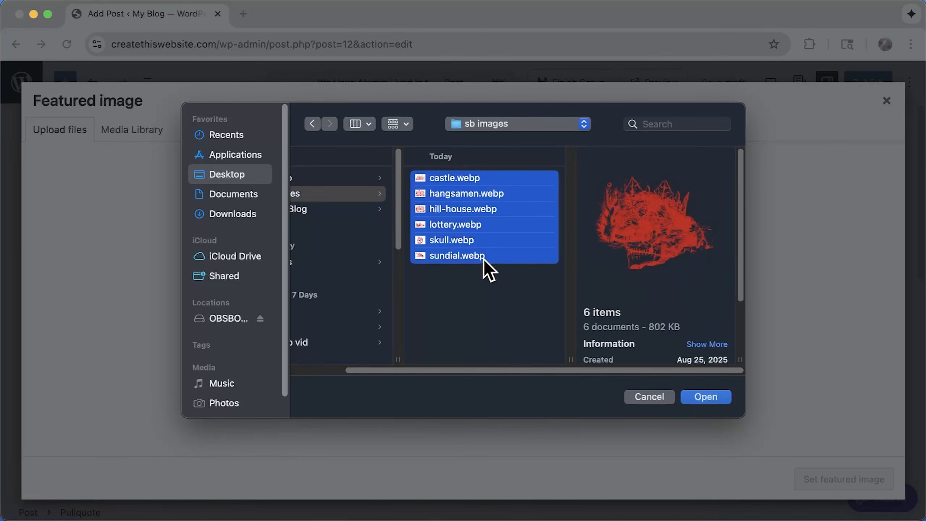
{"action": "left_click", "coordinate": [706, 397]}
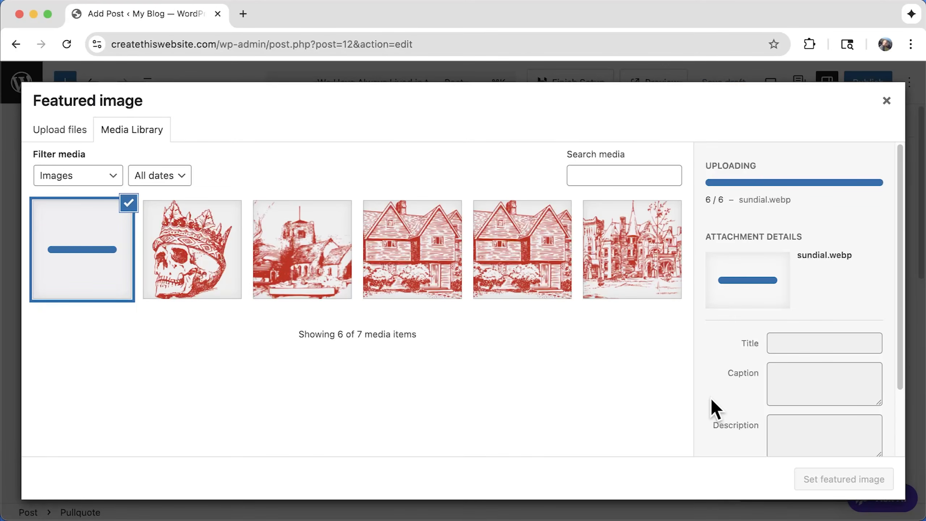
- Set the red castle illustration as the post's featured image
{"action": "left_click", "coordinate": [521, 265]}
{"action": "left_click", "coordinate": [446, 266]}
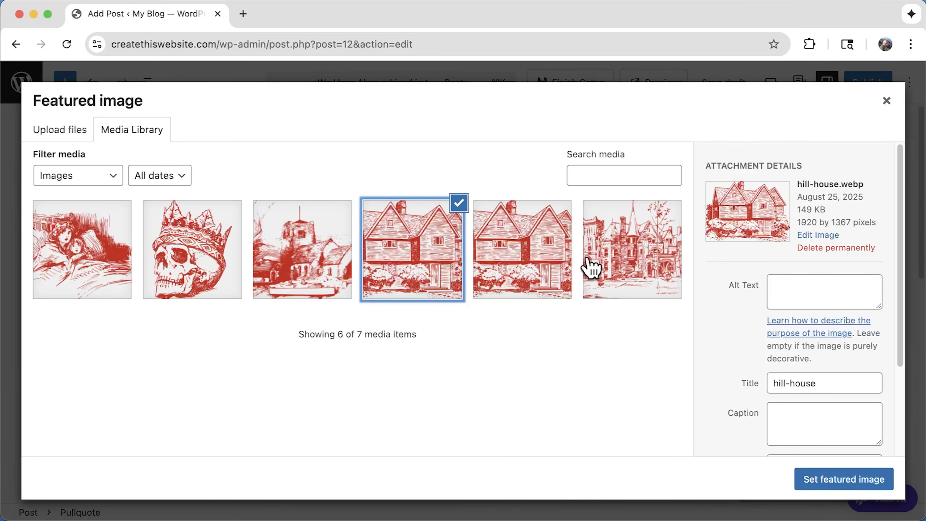
{"action": "left_click", "coordinate": [635, 251]}
{"action": "left_click", "coordinate": [839, 481]}
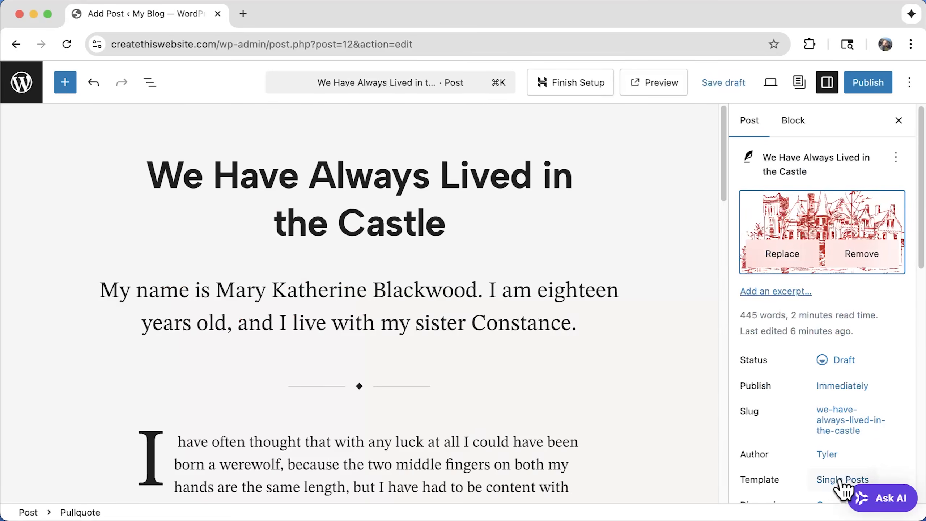
- Publish 'We Have Always Lived in the Castle' and scroll through the live post
{"action": "left_click", "coordinate": [874, 87]}
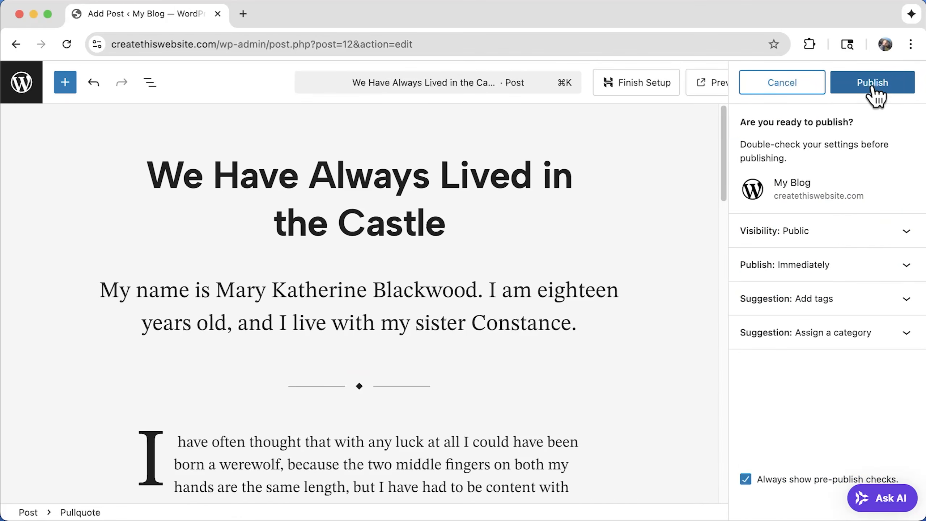
{"action": "left_click", "coordinate": [872, 85]}
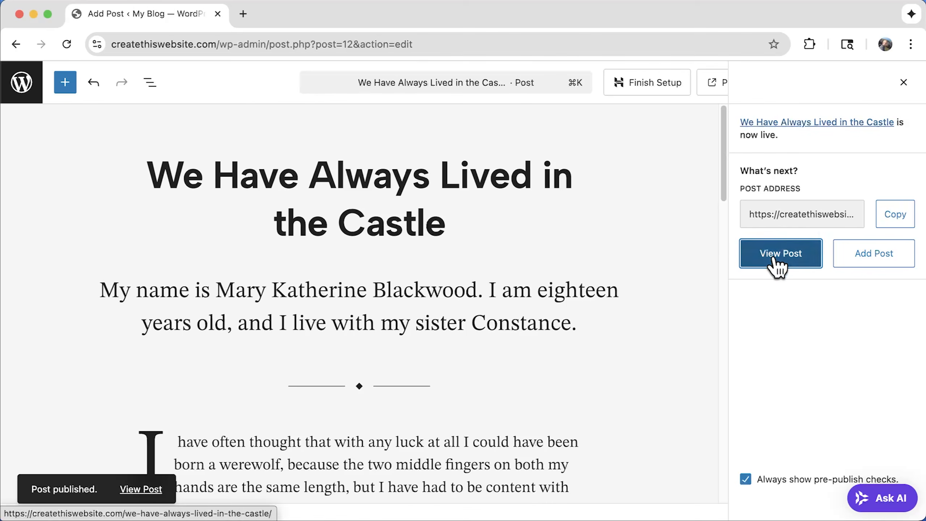
{"action": "left_click", "coordinate": [775, 258]}
{"action": "scroll", "coordinate": [775, 257], "scroll_direction": "down", "scroll_amount": 3}
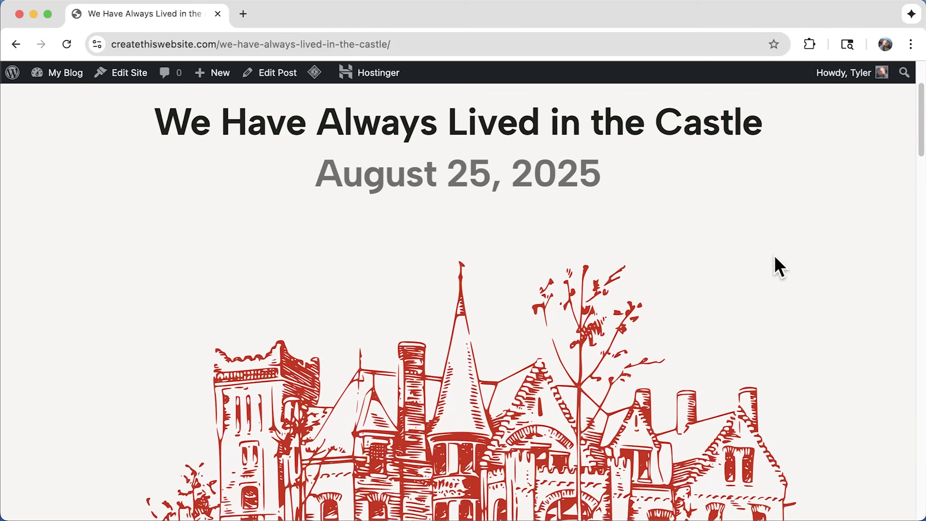
{"action": "scroll", "coordinate": [775, 257], "scroll_direction": "down", "scroll_amount": 10}
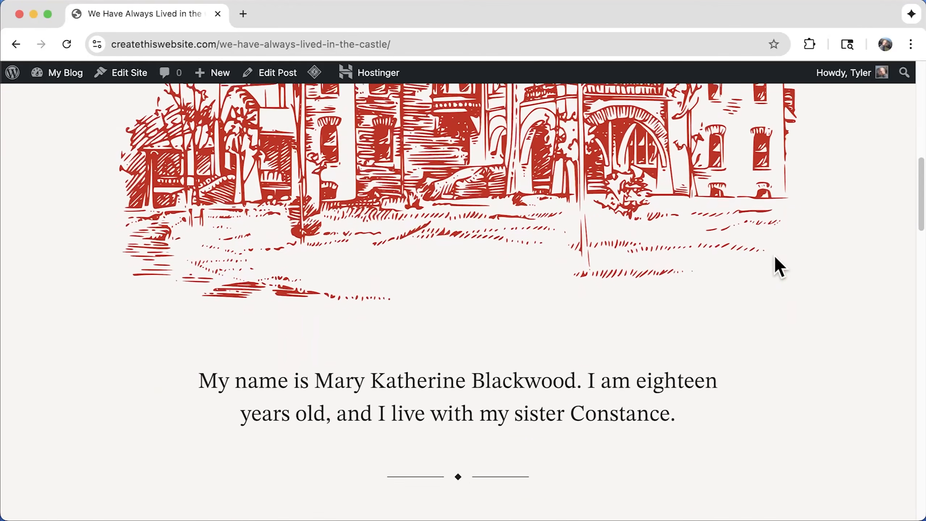
{"action": "scroll", "coordinate": [776, 257], "scroll_direction": "down", "scroll_amount": 15}
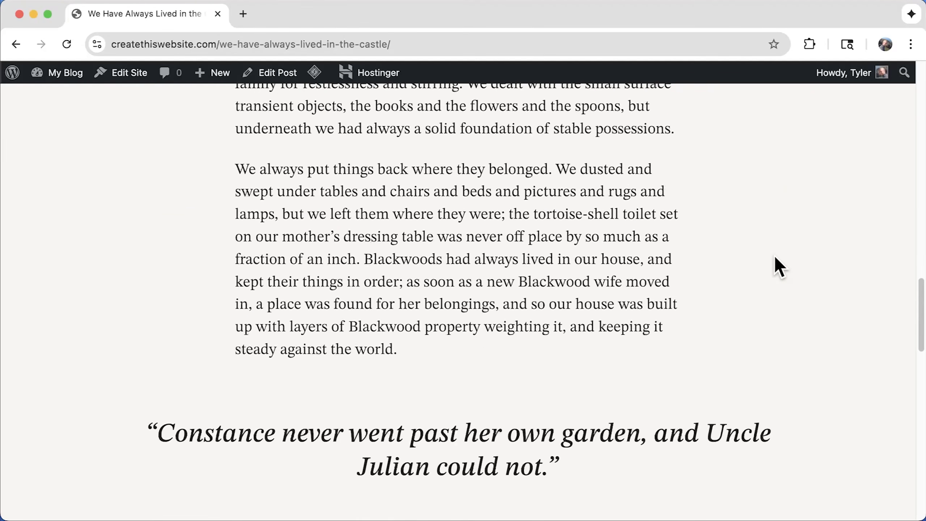
{"action": "scroll", "coordinate": [775, 255], "scroll_direction": "down", "scroll_amount": 15}
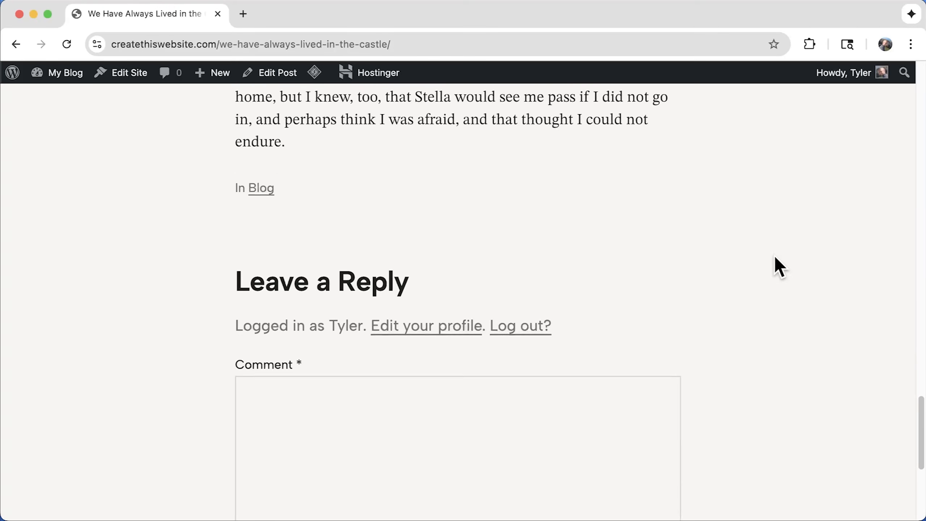
{"action": "scroll", "coordinate": [775, 255], "scroll_direction": "up", "scroll_amount": 12}
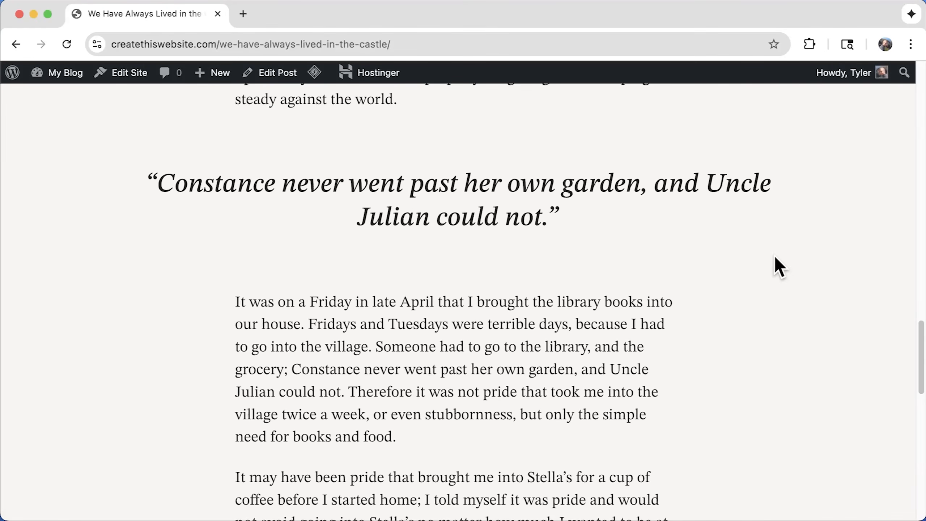
{"action": "scroll", "coordinate": [775, 254], "scroll_direction": "up", "scroll_amount": 12}
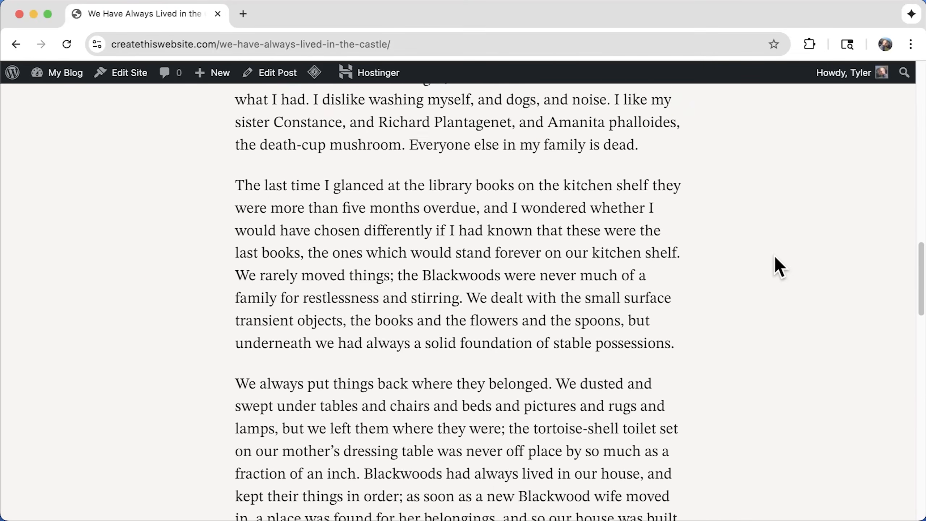
{"action": "scroll", "coordinate": [774, 255], "scroll_direction": "up", "scroll_amount": 8}
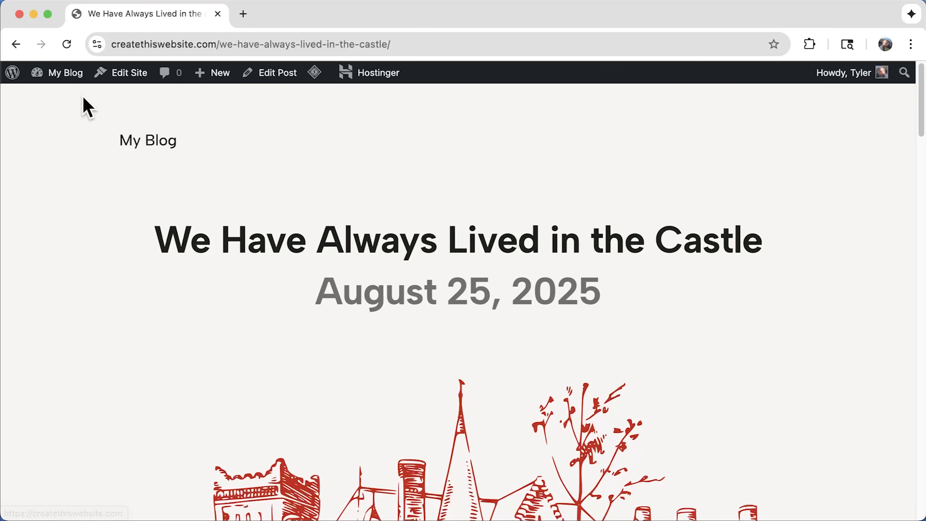
- Create a post titled 'The Haunting of Hill House', paste its text, and make the short paragraph a heading
{"action": "left_click", "coordinate": [73, 82]}
{"action": "left_click", "coordinate": [69, 213]}
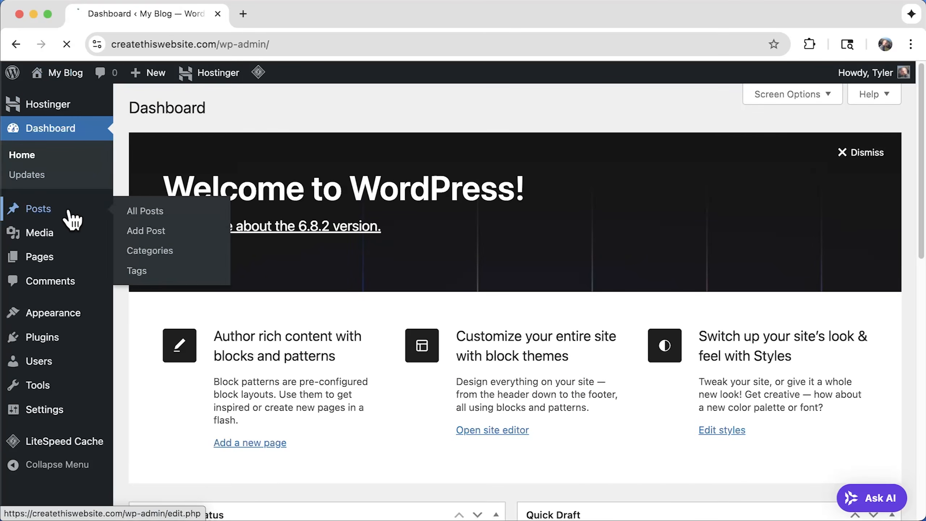
{"action": "left_click", "coordinate": [218, 114]}
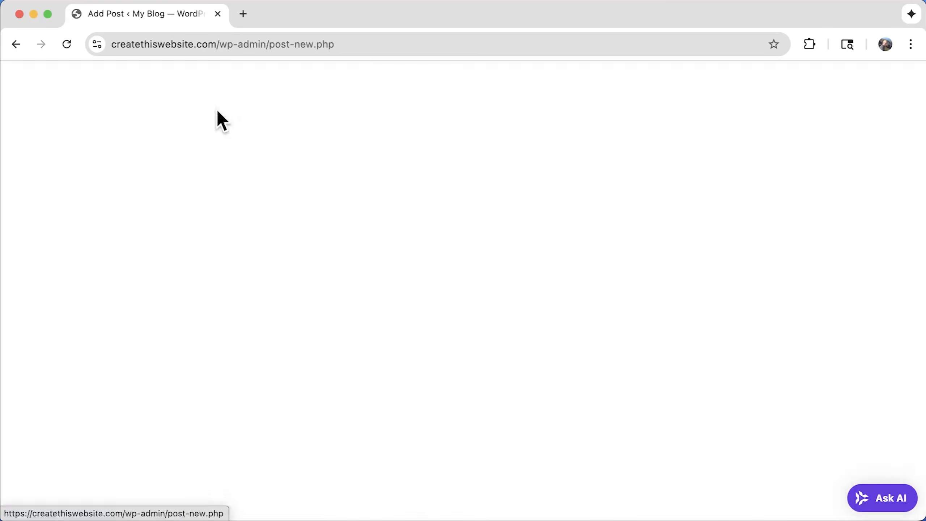
{"action": "left_click", "coordinate": [318, 174]}
{"action": "type", "text": "The Haunting of Hill House"}
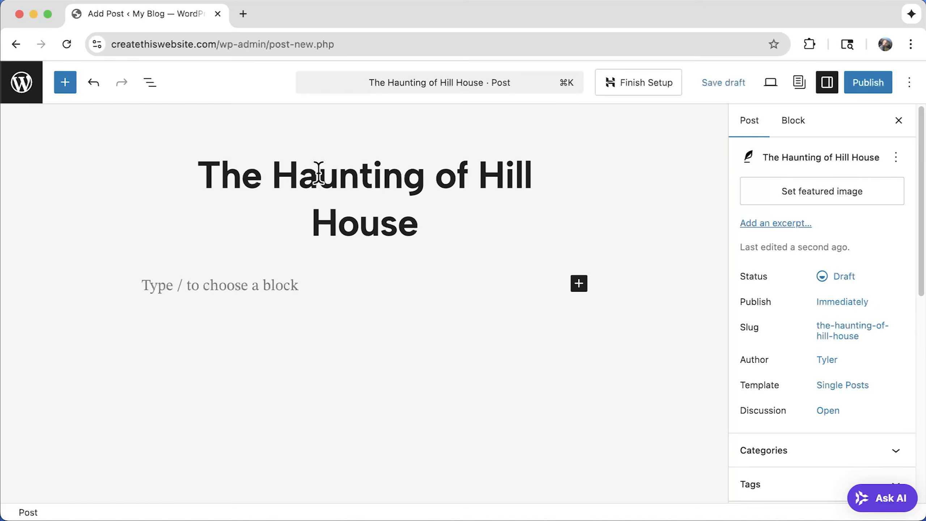
{"action": "left_click", "coordinate": [215, 286]}
{"action": "key", "text": "super+v"}
{"action": "scroll", "coordinate": [134, 176], "scroll_direction": "up", "scroll_amount": 10}
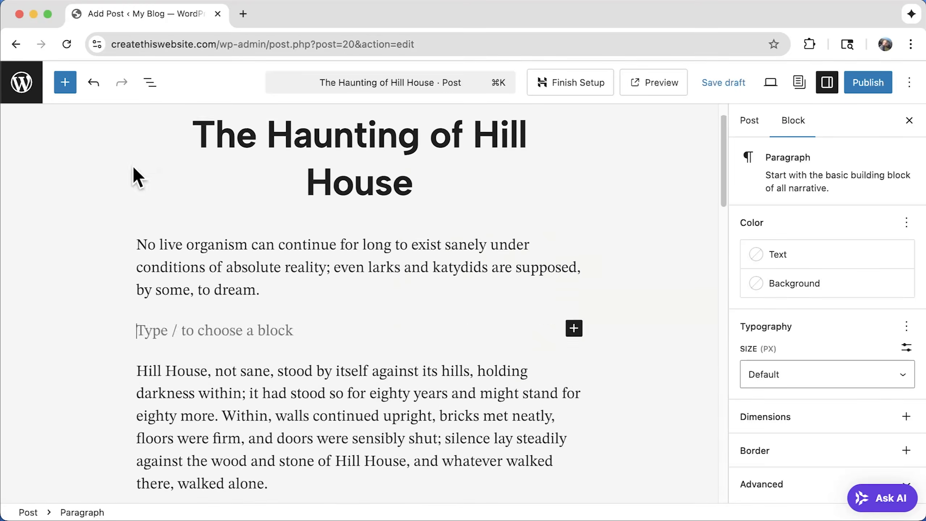
{"action": "left_click", "coordinate": [249, 334]}
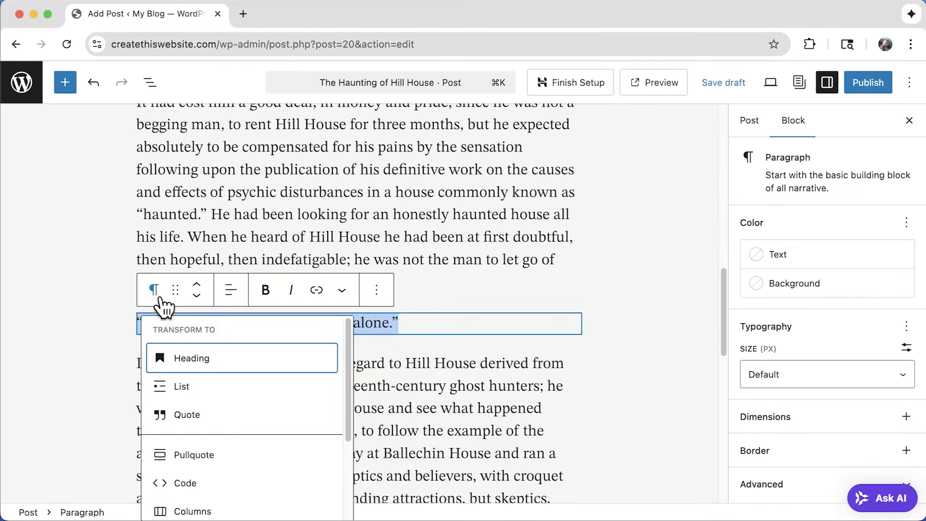
{"action": "left_click", "coordinate": [219, 110]}
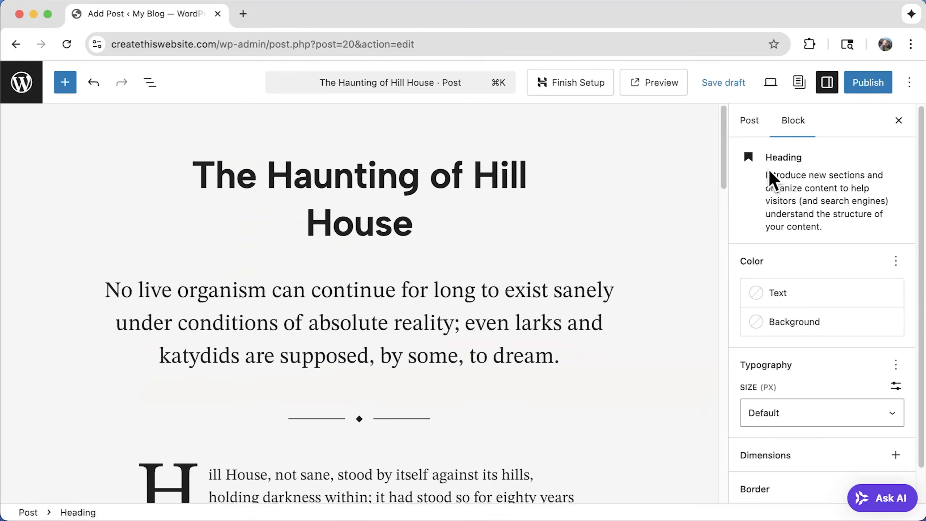
- Set the red house sketch as featured image, publish, then start a new post
{"action": "left_click", "coordinate": [749, 121]}
{"action": "left_click", "coordinate": [821, 191]}
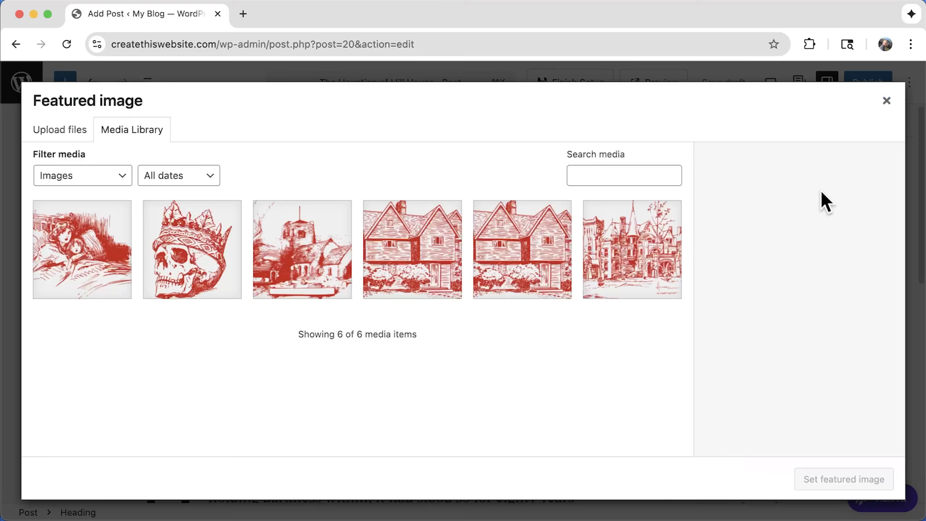
{"action": "left_click", "coordinate": [392, 250]}
{"action": "left_click", "coordinate": [850, 479]}
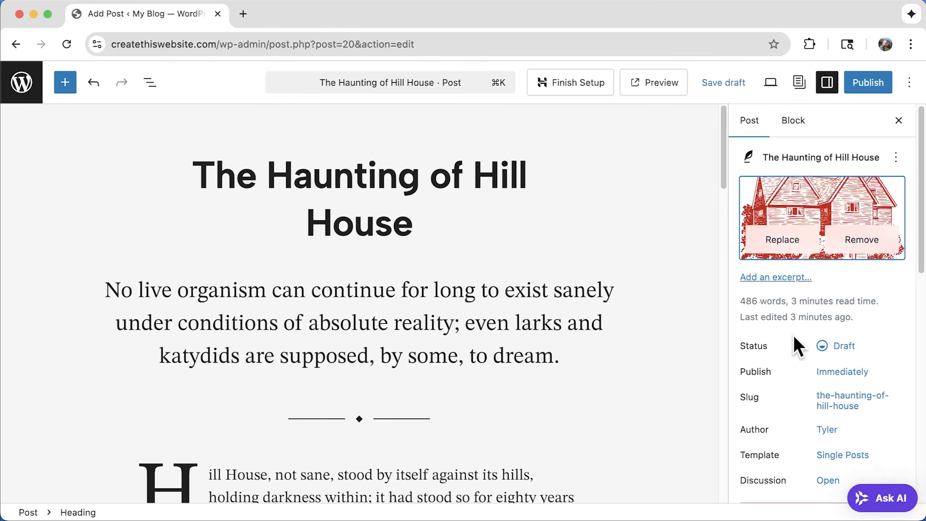
{"action": "left_click", "coordinate": [870, 83]}
{"action": "left_click", "coordinate": [870, 85]}
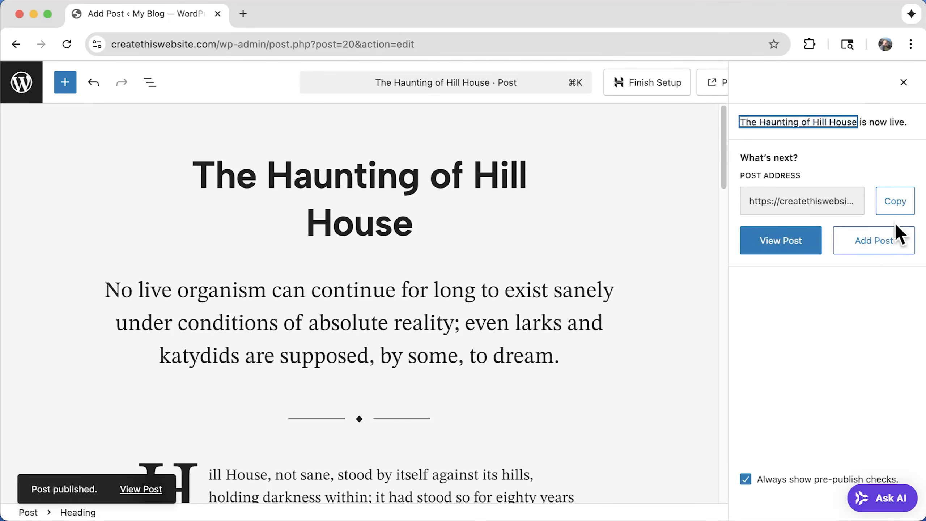
{"action": "left_click", "coordinate": [875, 252]}
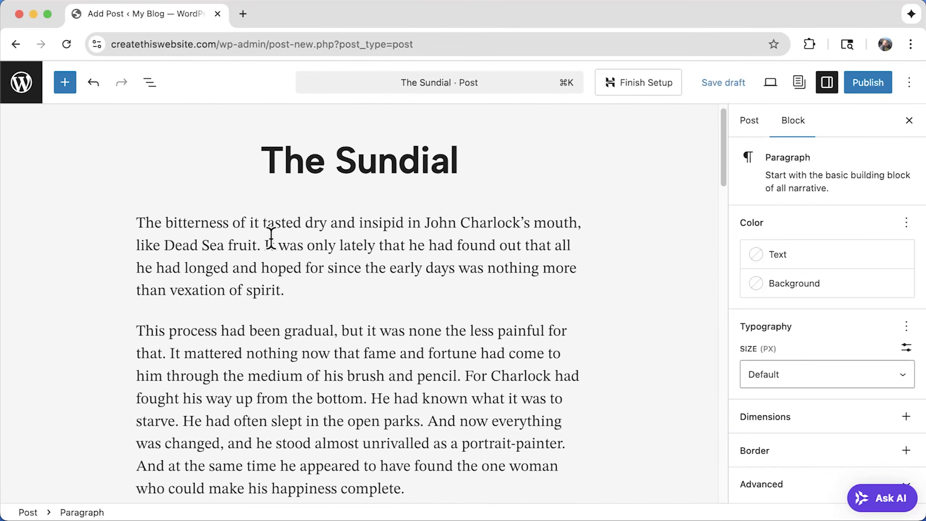
- Add the Beaumont preamble-with-separator pattern to The Sundial and publish it
{"action": "left_click", "coordinate": [65, 82]}
{"action": "left_click", "coordinate": [77, 124]}
{"action": "left_click", "coordinate": [61, 288]}
{"action": "left_click_drag", "start_coordinate": [341, 334], "coordinate": [600, 327]}
{"action": "left_click", "coordinate": [525, 393]}
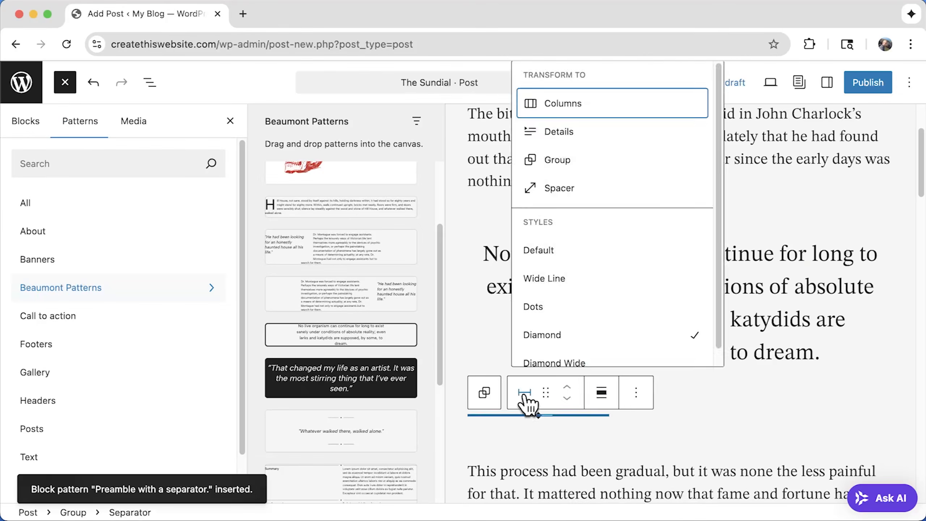
{"action": "left_click", "coordinate": [907, 326]}
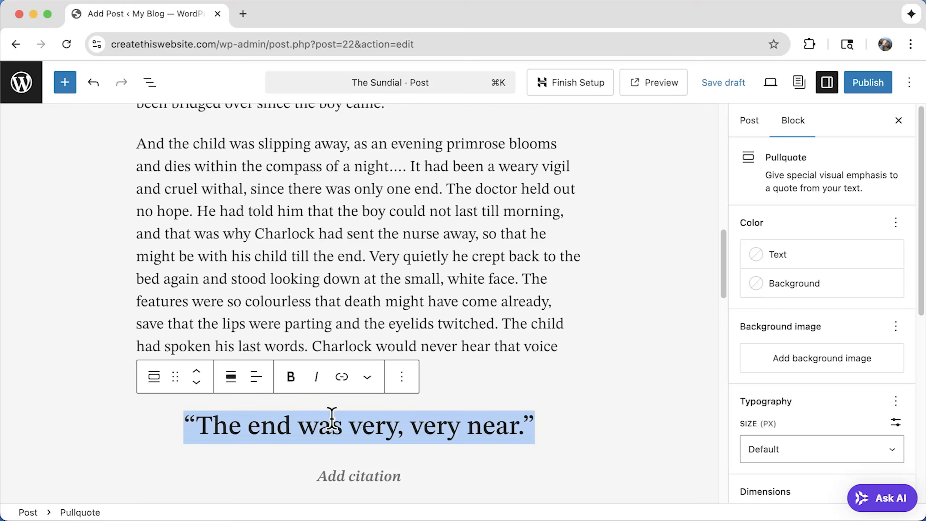
{"action": "scroll", "coordinate": [587, 368], "scroll_direction": "down", "scroll_amount": 10}
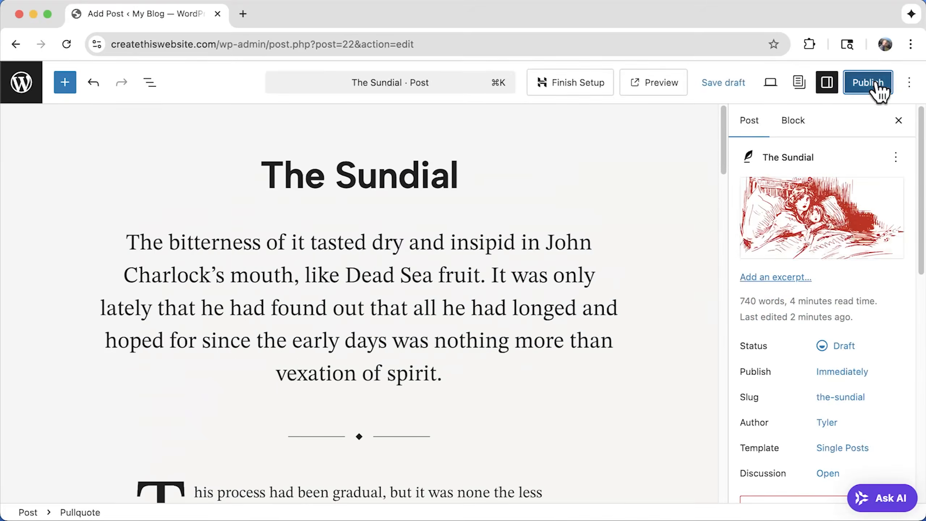
{"action": "left_click", "coordinate": [877, 91]}
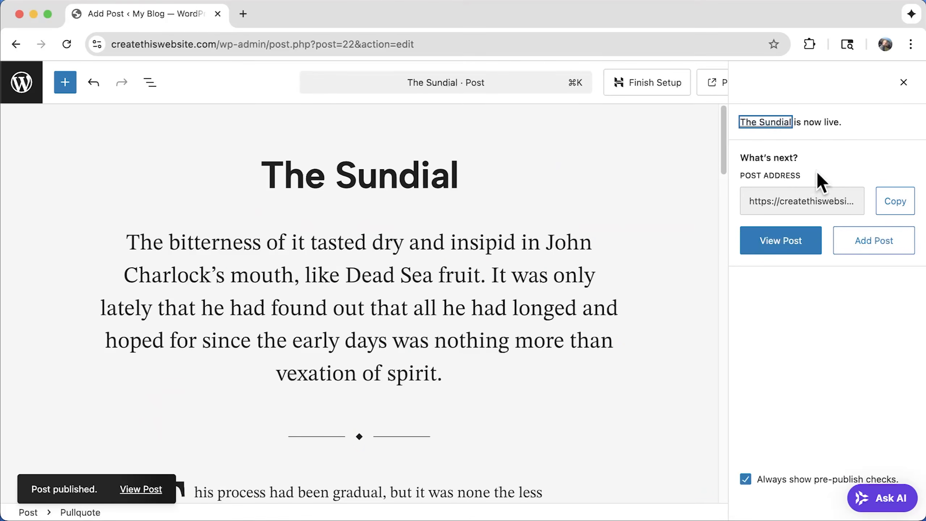
- Start the new Hangsaman post and insert the Large pullquote pattern
{"action": "left_click", "coordinate": [880, 252]}
{"action": "left_click", "coordinate": [65, 82]}
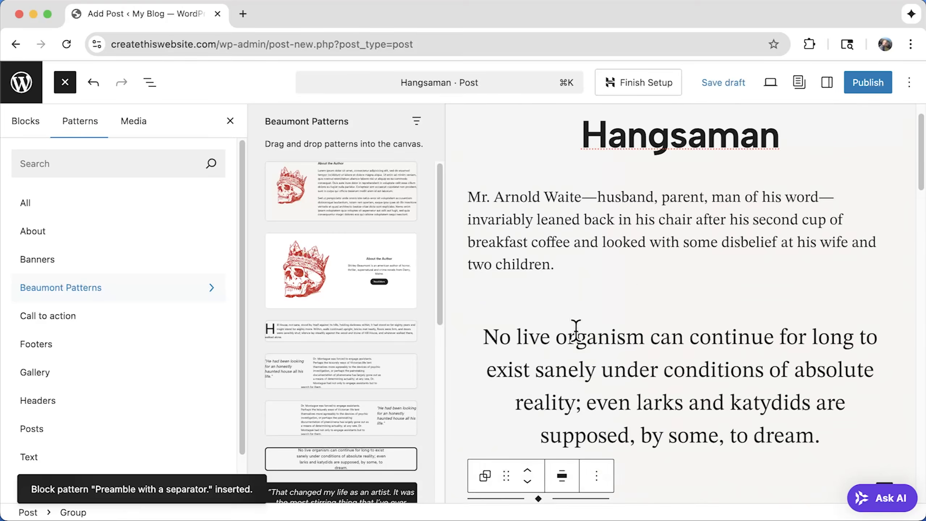
{"action": "scroll", "coordinate": [577, 331], "scroll_direction": "down", "scroll_amount": 3}
{"action": "left_click", "coordinate": [643, 241]}
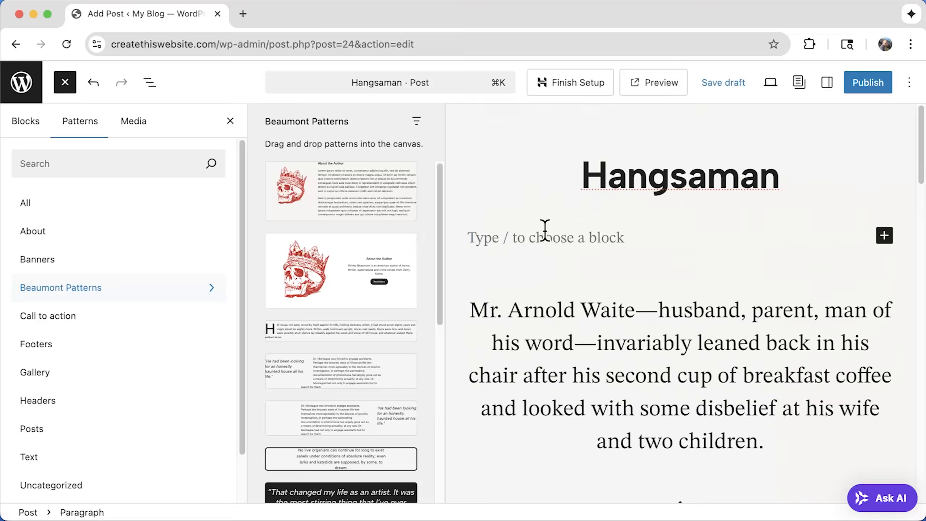
{"action": "scroll", "coordinate": [544, 231], "scroll_direction": "down", "scroll_amount": 5}
{"action": "left_click", "coordinate": [622, 333]}
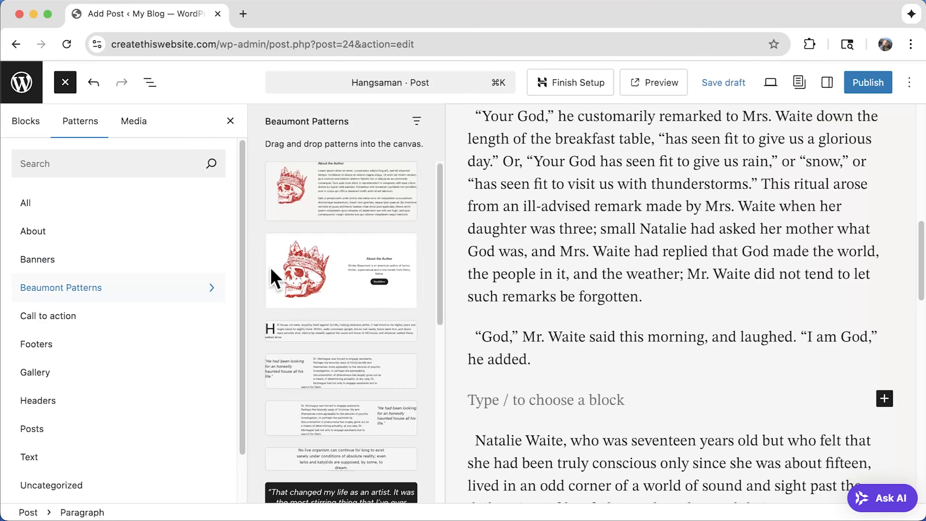
{"action": "scroll", "coordinate": [276, 279], "scroll_direction": "down", "scroll_amount": 8}
{"action": "left_click", "coordinate": [354, 216]}
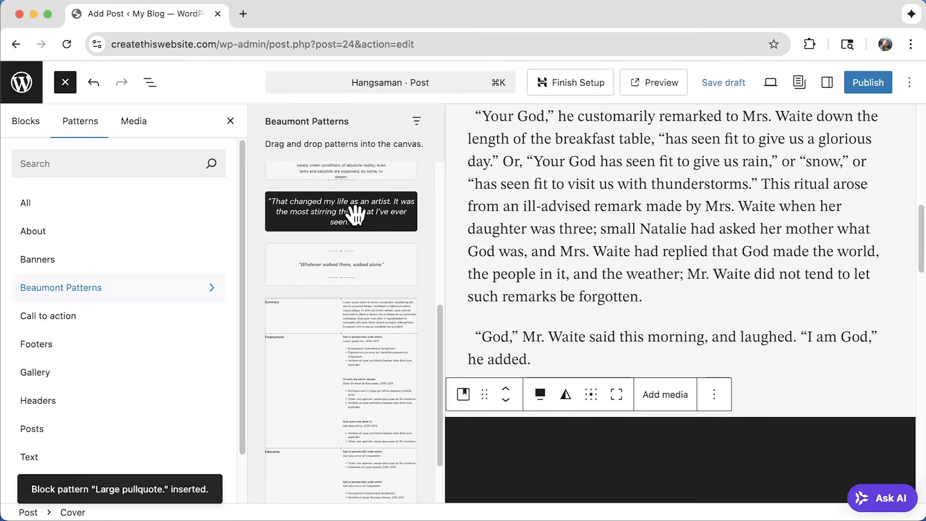
{"action": "left_click", "coordinate": [230, 122]}
- Move the “God,” Mr. Waite paragraph out of the text and into the dark pullquote
{"action": "scroll", "coordinate": [368, 280], "scroll_direction": "down", "scroll_amount": 4}
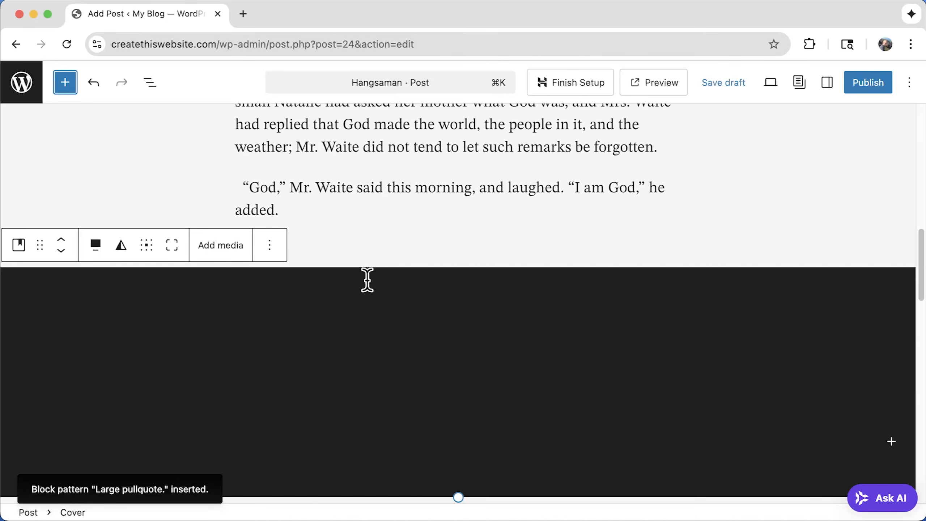
{"action": "left_click_drag", "start_coordinate": [294, 211], "coordinate": [246, 193]}
{"action": "key", "text": "BackSpace"}
{"action": "key", "text": "BackSpace"}
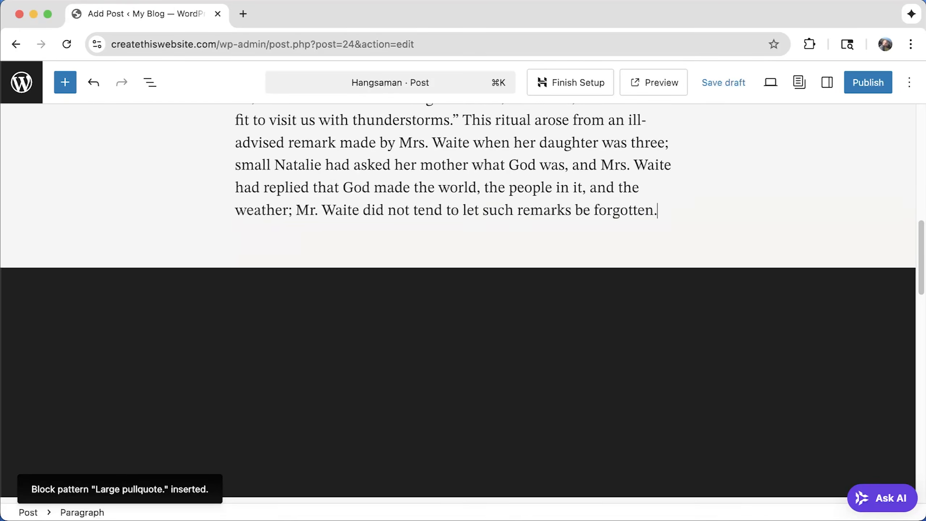
{"action": "scroll", "coordinate": [349, 219], "scroll_direction": "down", "scroll_amount": 5}
{"action": "left_click", "coordinate": [429, 247]}
{"action": "key", "text": "super+a"}
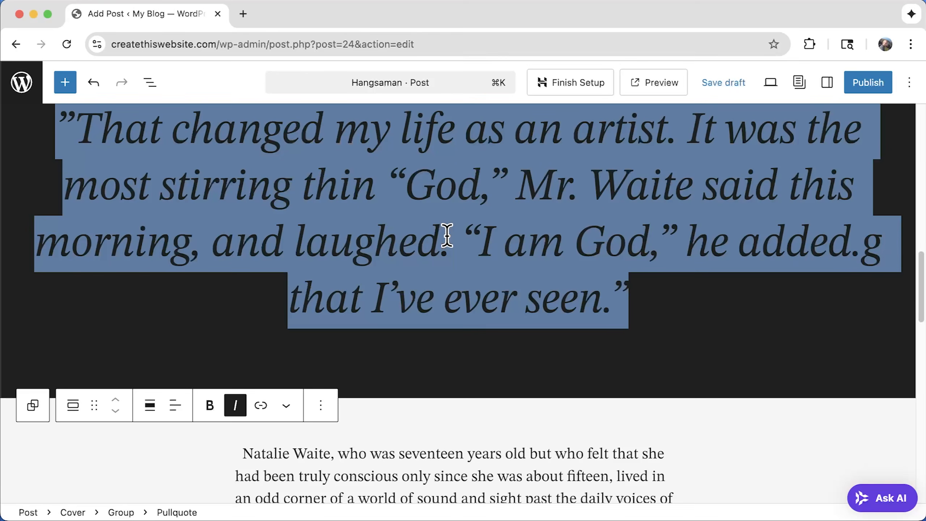
{"action": "scroll", "coordinate": [447, 235], "scroll_direction": "up", "scroll_amount": 3}
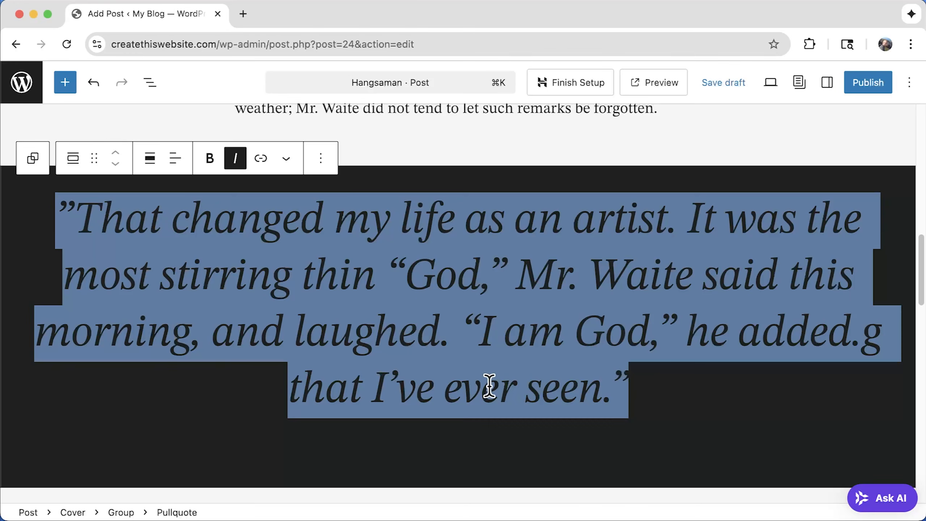
{"action": "triple_click", "coordinate": [521, 375]}
{"action": "left_click", "coordinate": [645, 401]}
{"action": "left_click_drag", "start_coordinate": [661, 401], "coordinate": [771, 114]}
- Set the pullquote text color to Background and delete the leftover quote words
{"action": "left_click", "coordinate": [828, 83]}
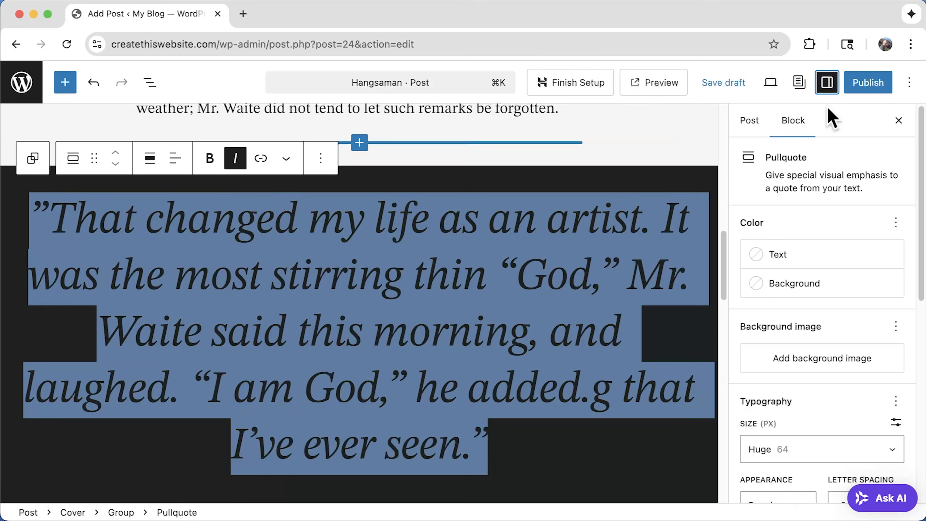
{"action": "left_click", "coordinate": [757, 260]}
{"action": "left_click", "coordinate": [637, 382]}
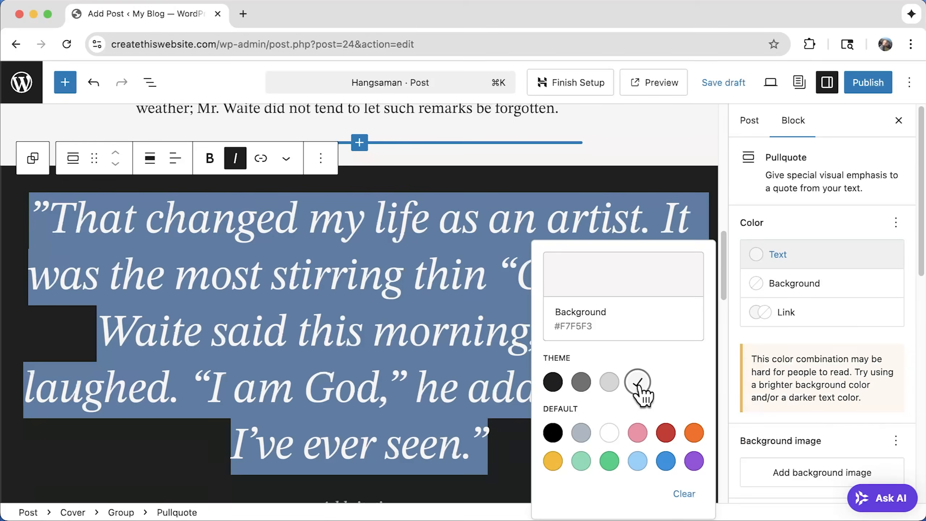
{"action": "left_click", "coordinate": [347, 329]}
{"action": "scroll", "coordinate": [347, 329], "scroll_direction": "down", "scroll_amount": 1}
{"action": "left_click_drag", "start_coordinate": [497, 256], "coordinate": [32, 201]}
{"action": "key", "text": "BackSpace"}
{"action": "left_click_drag", "start_coordinate": [512, 368], "coordinate": [671, 312]}
{"action": "key", "text": "BackSpace"}
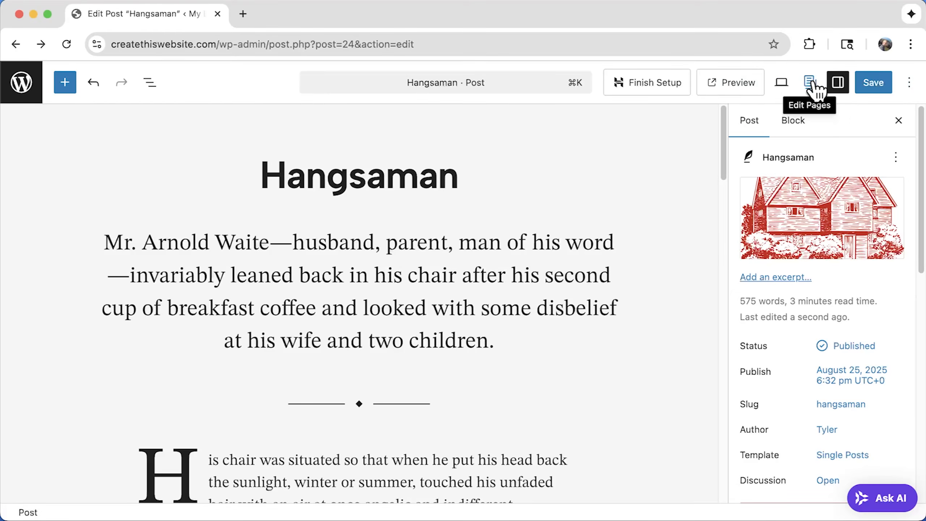
- Create a new post titled 'The Ocean That Healed Me' with the story pasted in
{"action": "left_click", "coordinate": [19, 81]}
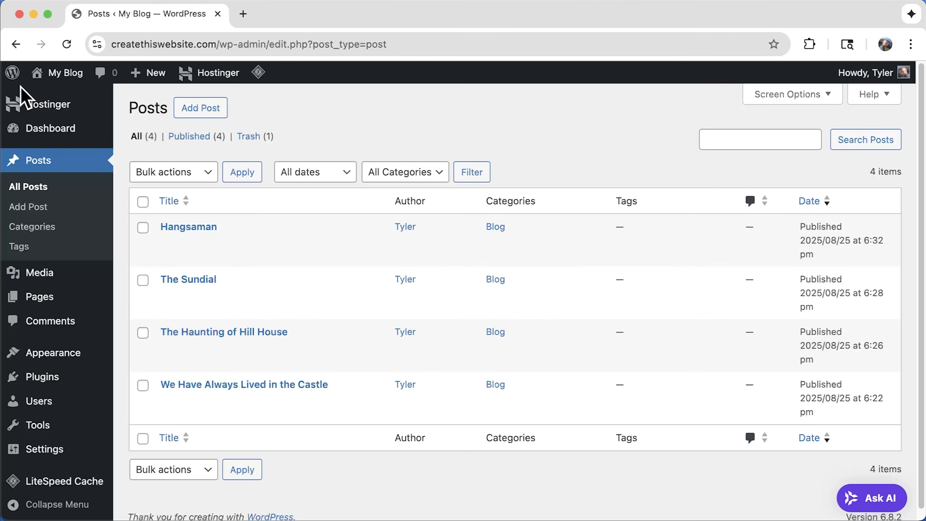
{"action": "left_click", "coordinate": [201, 108]}
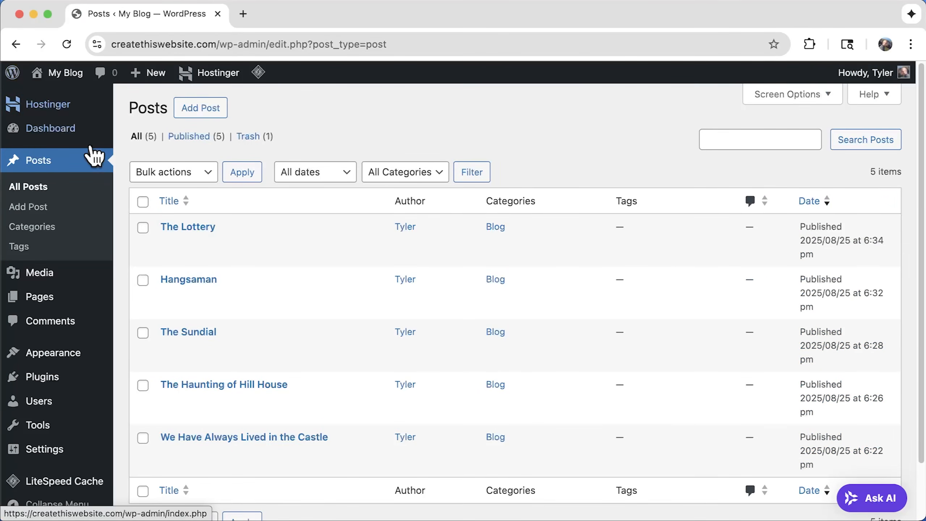
{"action": "left_click", "coordinate": [218, 112]}
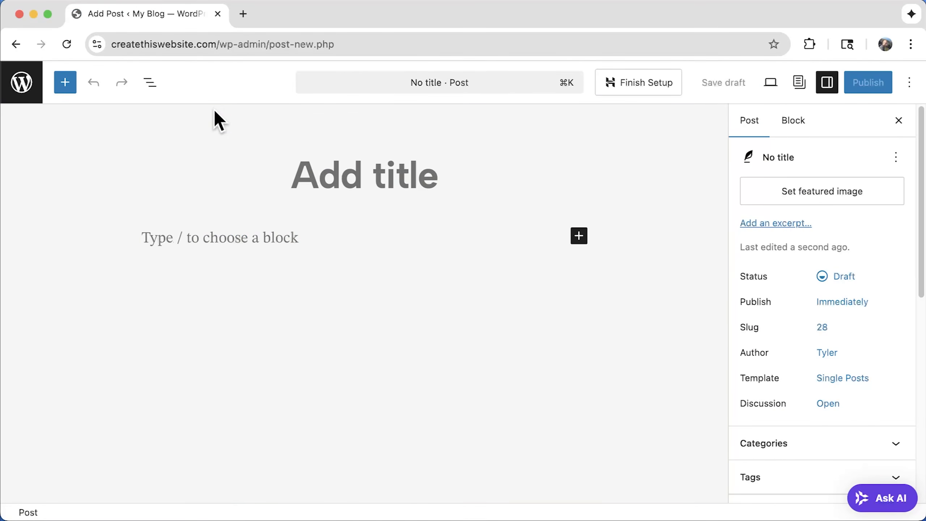
{"action": "type", "text": "The Ocean That Healed Me"}
{"action": "left_click", "coordinate": [198, 286]}
{"action": "key", "text": "super+v"}
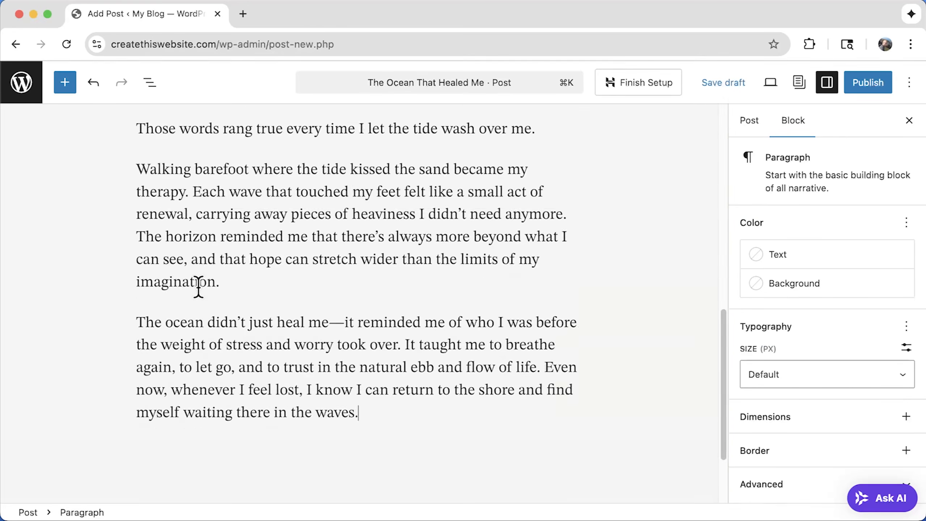
- Split the paragraph before 'Every' and insert the Beaumont Preamble with a separator pattern
{"action": "scroll", "coordinate": [198, 288], "scroll_direction": "up", "scroll_amount": 10}
{"action": "left_click", "coordinate": [137, 295]}
{"action": "key", "text": "Return"}
{"action": "key", "text": "Return"}
{"action": "left_click", "coordinate": [417, 270]}
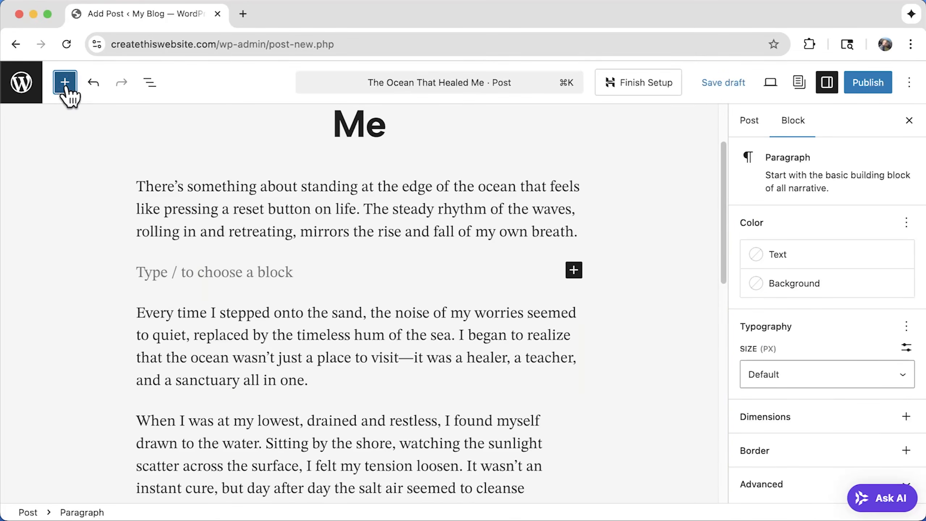
{"action": "left_click", "coordinate": [65, 82]}
{"action": "left_click", "coordinate": [80, 121]}
{"action": "left_click", "coordinate": [87, 289]}
{"action": "scroll", "coordinate": [354, 397], "scroll_direction": "down", "scroll_amount": 2}
{"action": "left_click", "coordinate": [354, 398]}
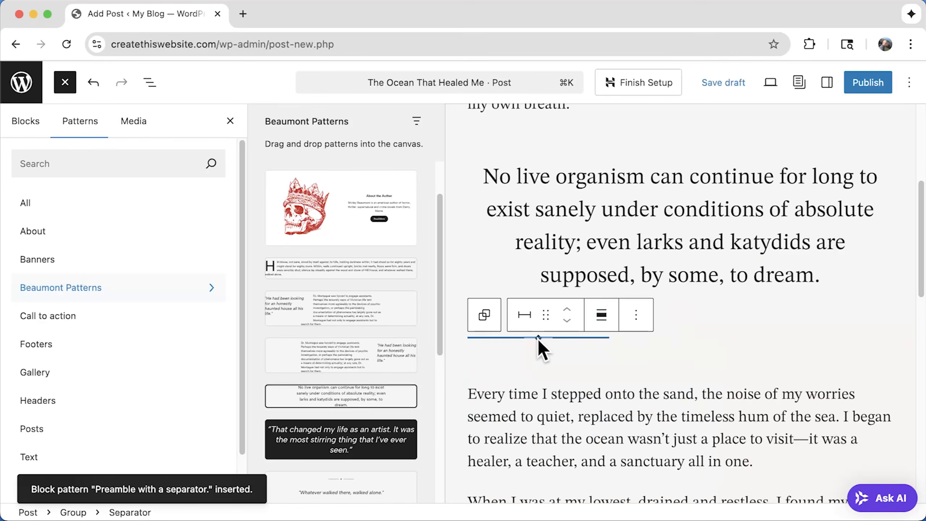
- Move the story's first paragraph into the pattern's placeholder quote text
{"action": "left_click_drag", "start_coordinate": [574, 274], "coordinate": [460, 216]}
{"action": "key", "text": "super+x"}
{"action": "triple_click", "coordinate": [635, 356]}
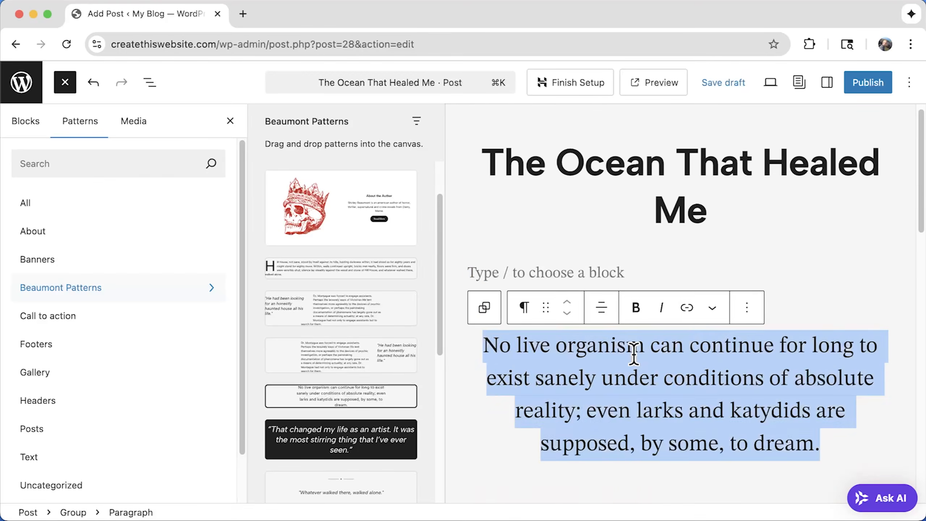
{"action": "key", "text": "super+v"}
{"action": "left_click", "coordinate": [230, 120]}
- Turn on a drop cap for the paragraph beginning 'Every time I stepped onto the sand'
{"action": "left_click", "coordinate": [827, 82]}
{"action": "left_click", "coordinate": [907, 326]}
{"action": "left_click", "coordinate": [589, 301]}
{"action": "left_click", "coordinate": [752, 405]}
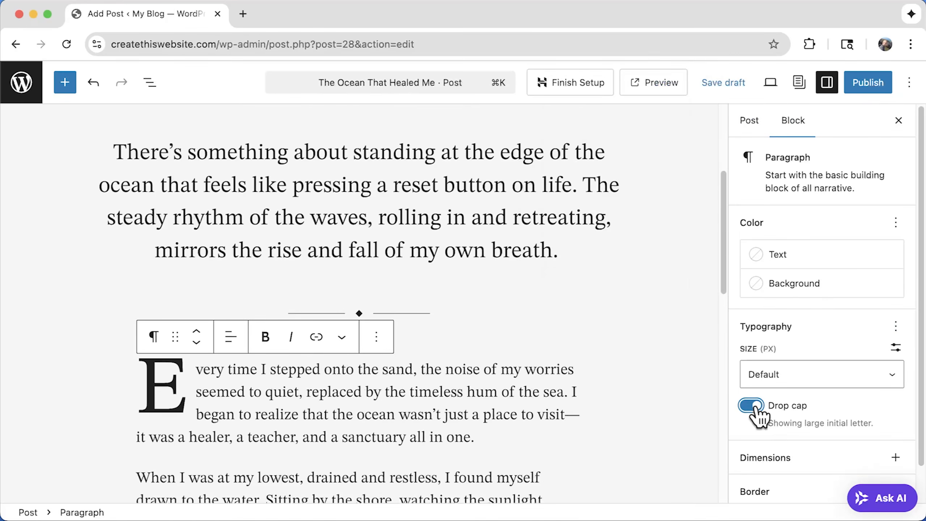
{"action": "scroll", "coordinate": [374, 279], "scroll_direction": "down", "scroll_amount": 9}
- Make the salt-water quote an italic pullquote at normal content width
{"action": "left_click", "coordinate": [375, 278]}
{"action": "left_click", "coordinate": [153, 244]}
{"action": "left_click", "coordinate": [220, 411]}
{"action": "triple_click", "coordinate": [357, 303]}
{"action": "left_click", "coordinate": [317, 244]}
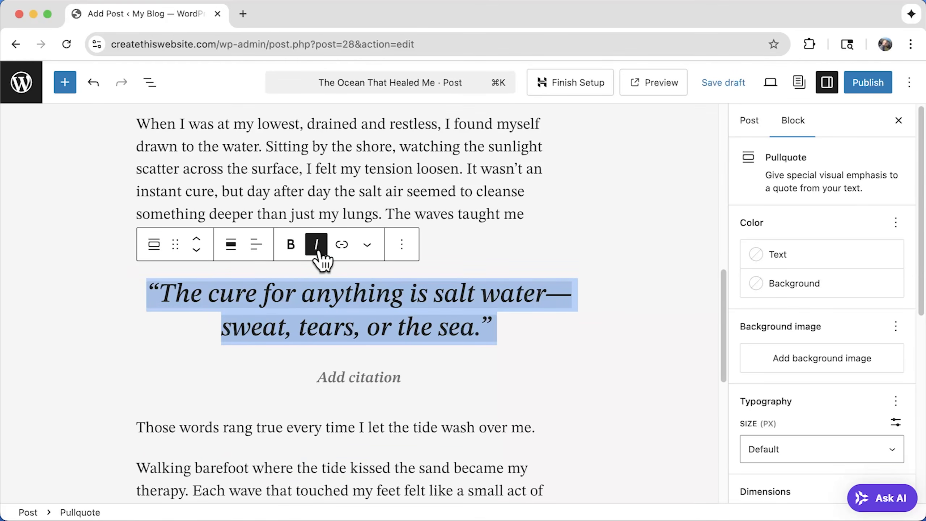
{"action": "left_click", "coordinate": [231, 245]}
{"action": "left_click", "coordinate": [277, 317]}
{"action": "left_click", "coordinate": [117, 271]}
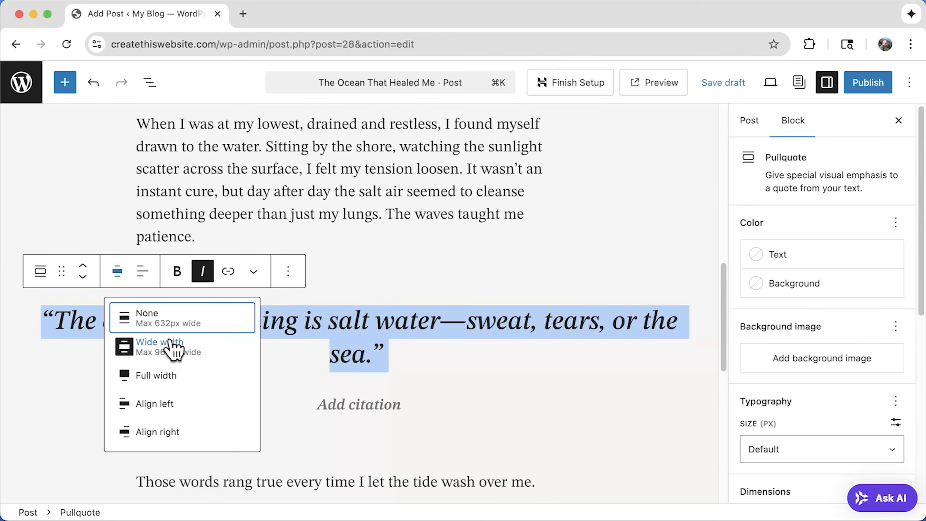
{"action": "left_click", "coordinate": [184, 325]}
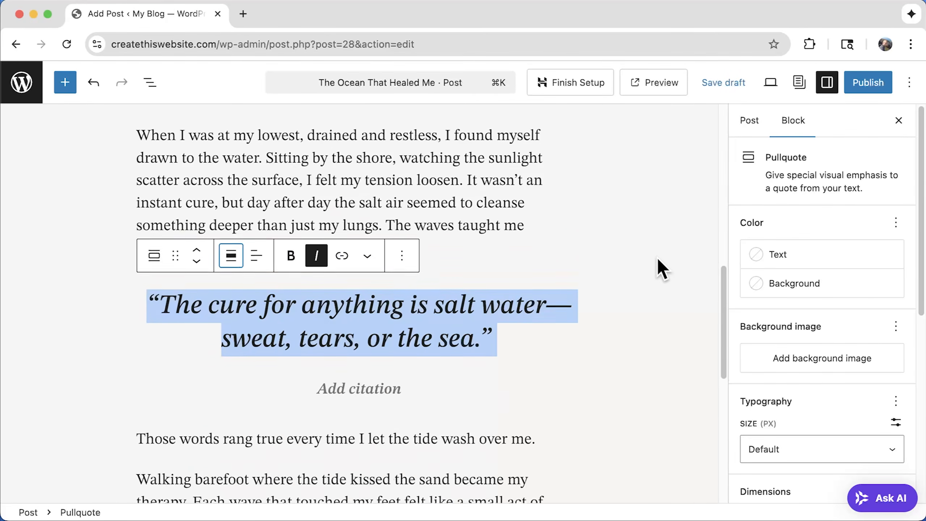
{"action": "scroll", "coordinate": [662, 269], "scroll_direction": "up", "scroll_amount": 10}
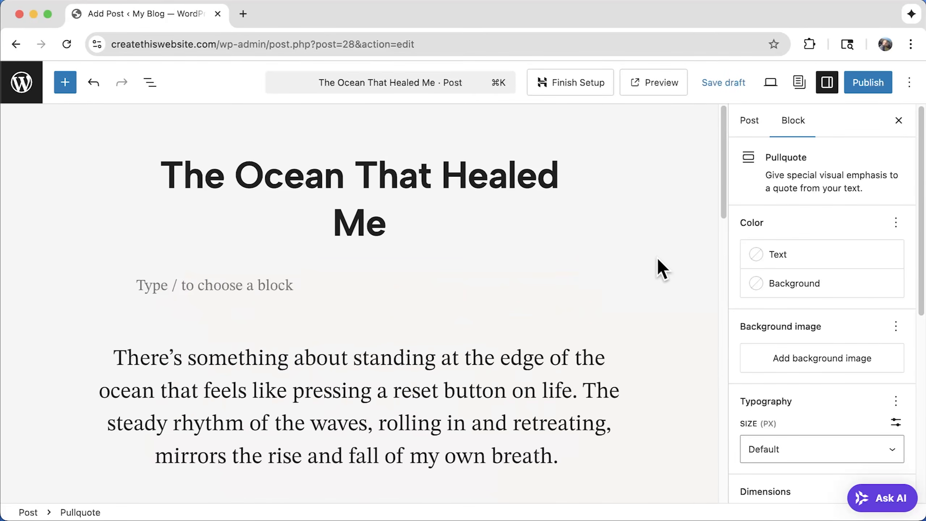
{"action": "left_click", "coordinate": [249, 17]}
- Download the red ocean-wave PNG from the ChatGPT chat, then return to the WordPress editor
{"action": "type", "text": "chat"}
{"action": "key", "text": "Return"}
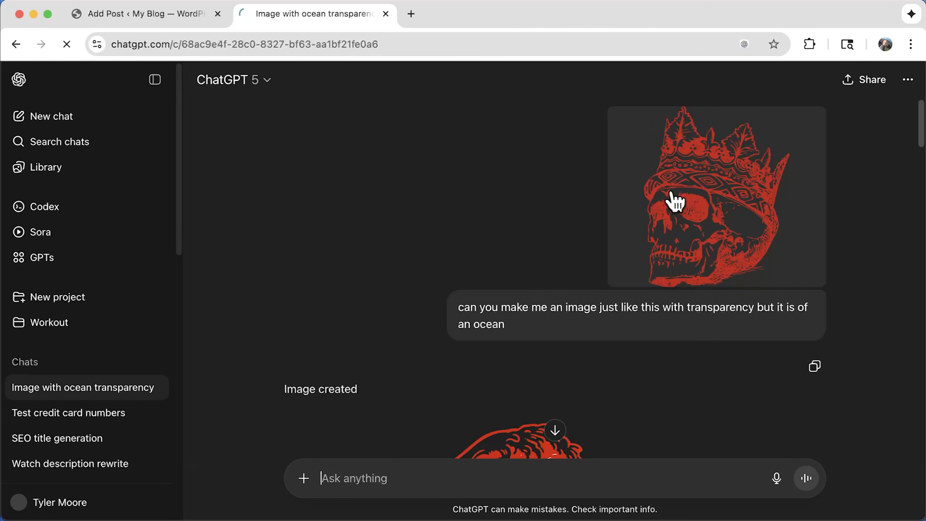
{"action": "left_click_drag", "start_coordinate": [457, 307], "coordinate": [571, 326]}
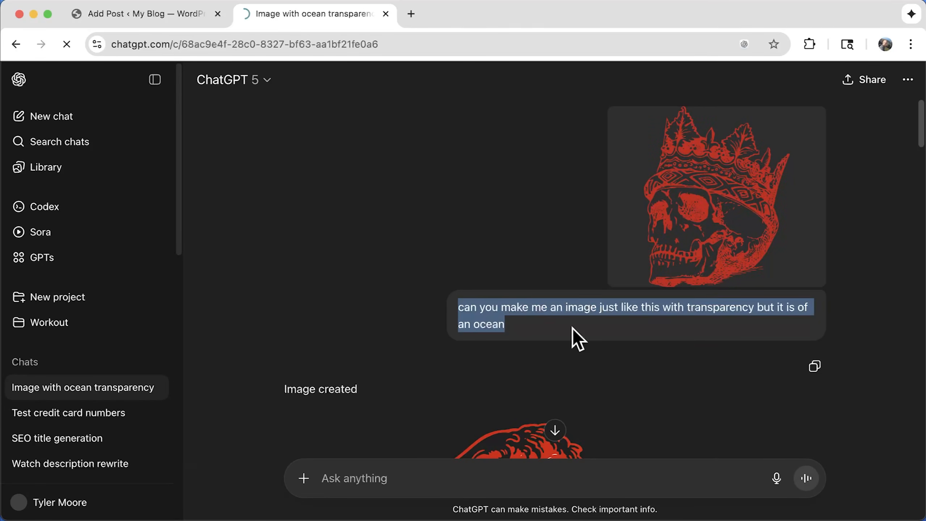
{"action": "left_click", "coordinate": [571, 327]}
{"action": "scroll", "coordinate": [572, 330], "scroll_direction": "down", "scroll_amount": 7}
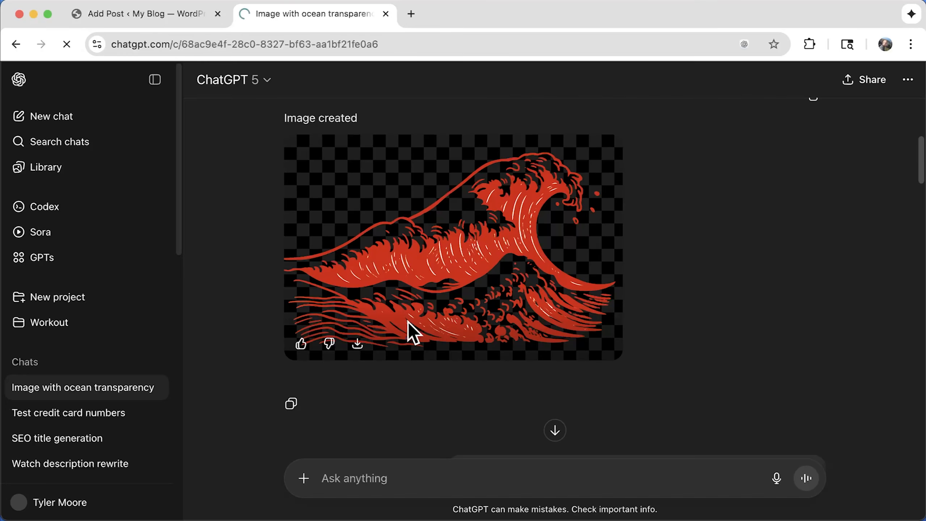
{"action": "left_click", "coordinate": [358, 345]}
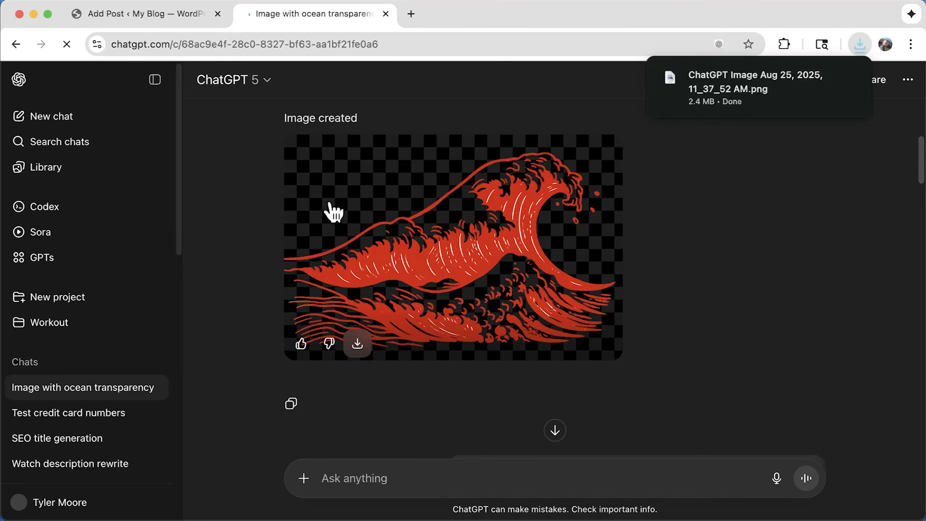
{"action": "left_click", "coordinate": [160, 18]}
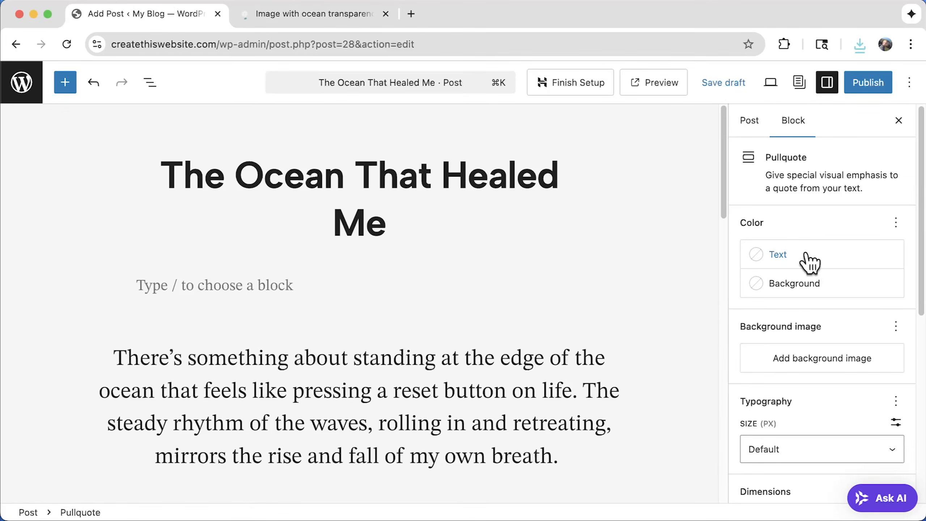
- Upload the downloaded red wave PNG and set it as the post's featured image
{"action": "left_click", "coordinate": [750, 123]}
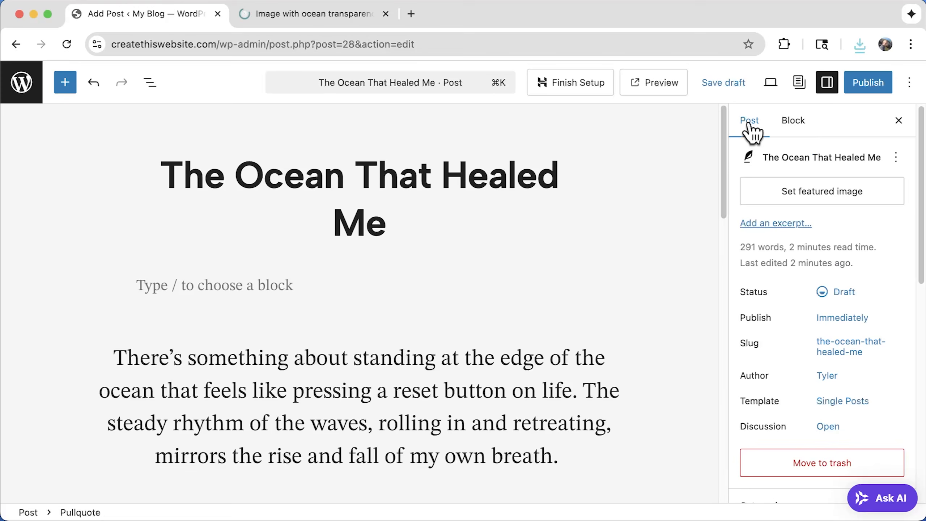
{"action": "left_click", "coordinate": [823, 191]}
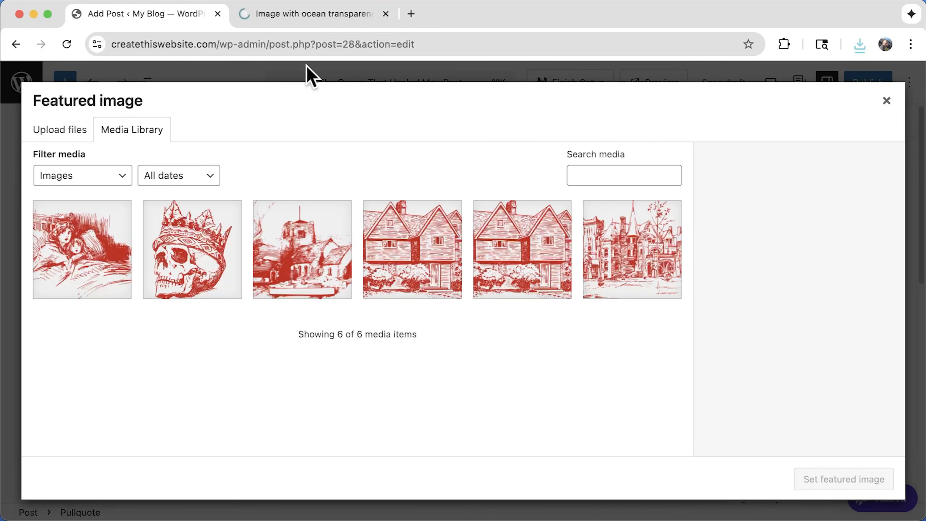
{"action": "left_click", "coordinate": [860, 44]}
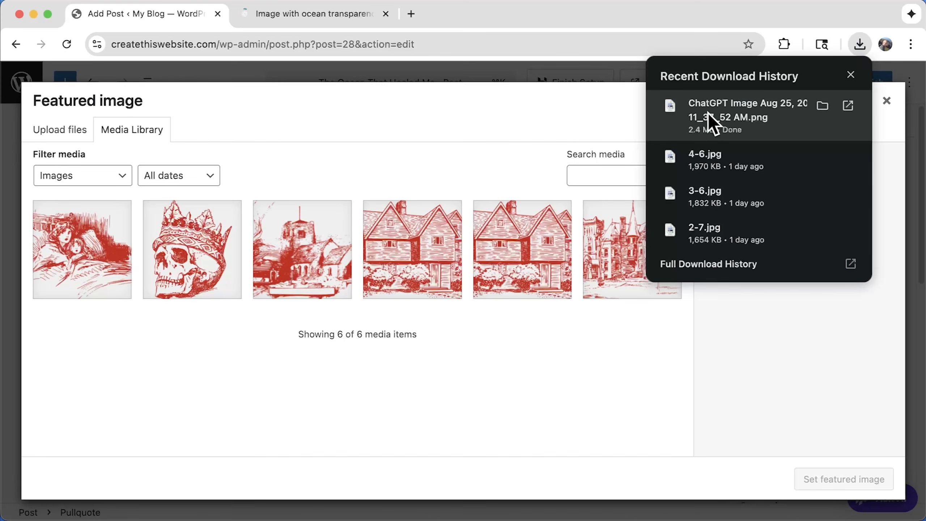
{"action": "left_click_drag", "start_coordinate": [707, 113], "coordinate": [396, 348]}
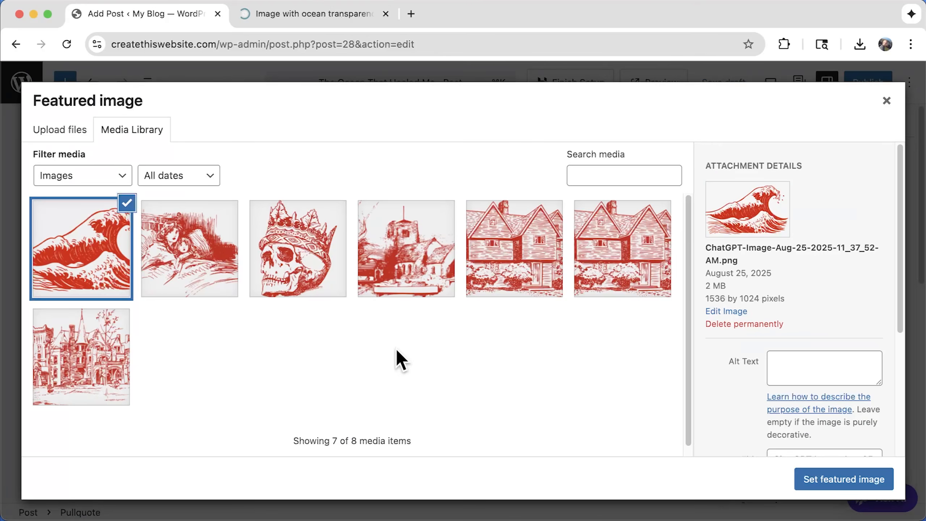
{"action": "left_click", "coordinate": [847, 482]}
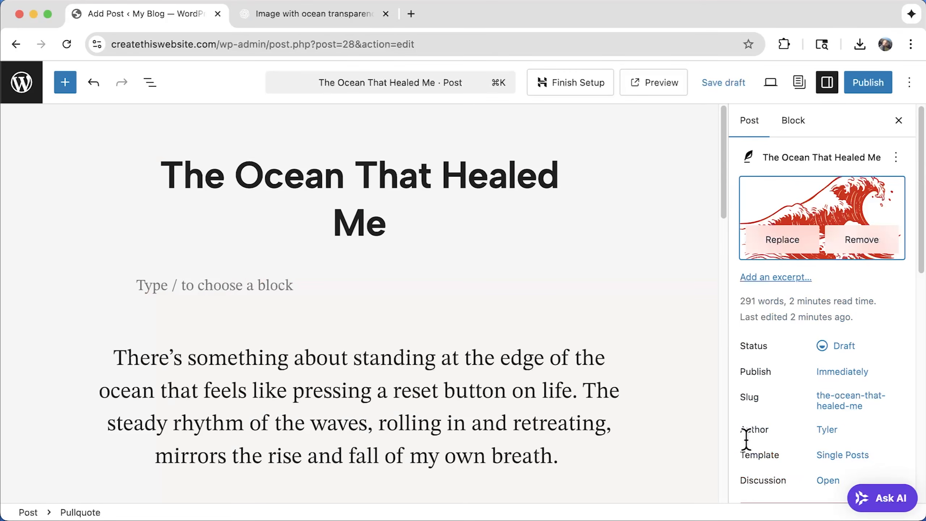
- Close the ChatGPT tab and publish 'The Ocean That Healed Me'
{"action": "left_click", "coordinate": [338, 18]}
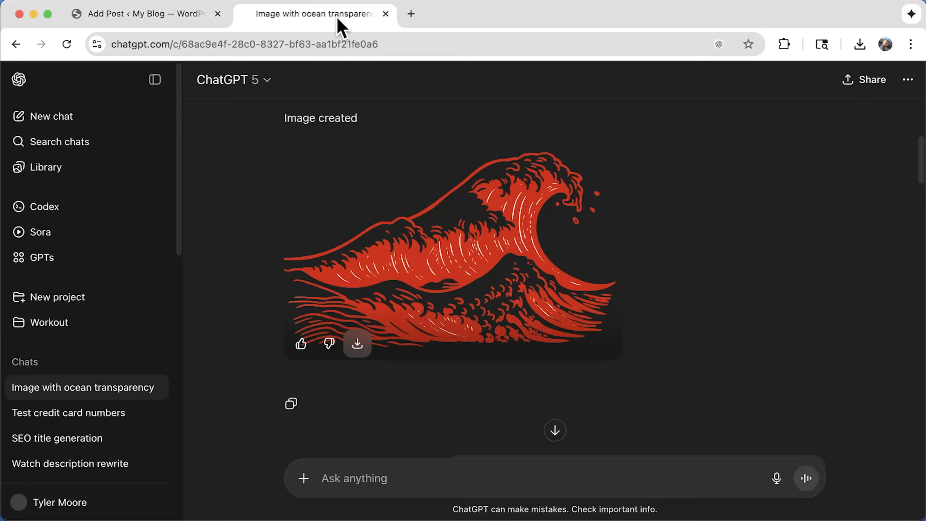
{"action": "left_click", "coordinate": [385, 14]}
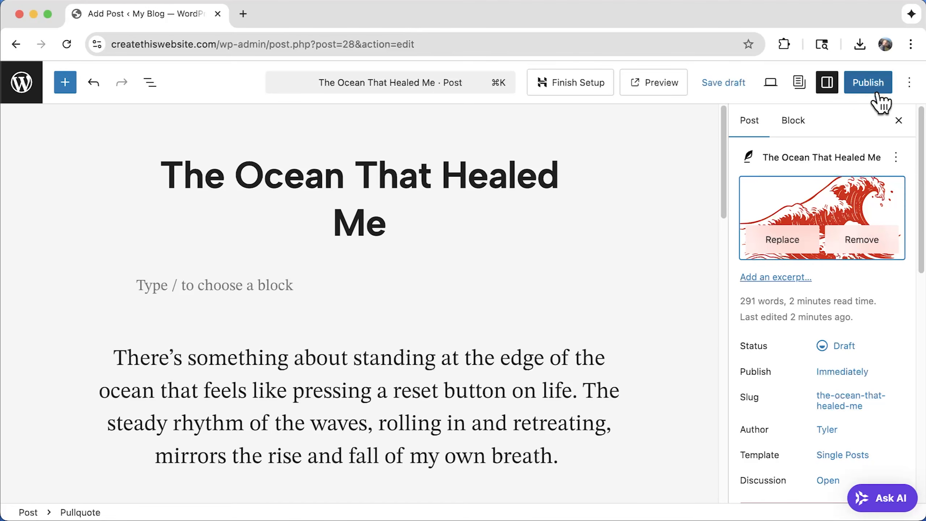
{"action": "left_click", "coordinate": [869, 82]}
{"action": "left_click", "coordinate": [875, 84]}
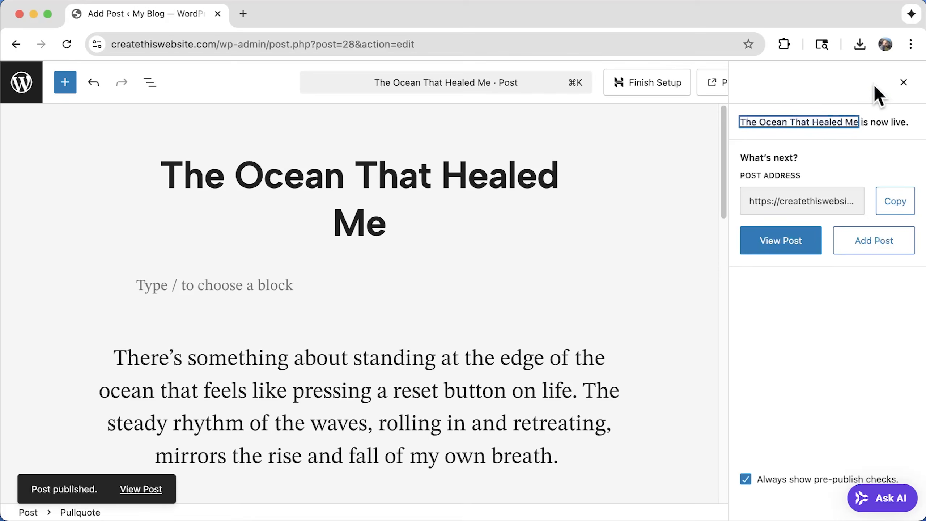
- Read through the live 'The Ocean That Healed Me' post, then visit the homepage and Dashboard
{"action": "left_click", "coordinate": [768, 249]}
{"action": "scroll", "coordinate": [778, 245], "scroll_direction": "down", "scroll_amount": 15}
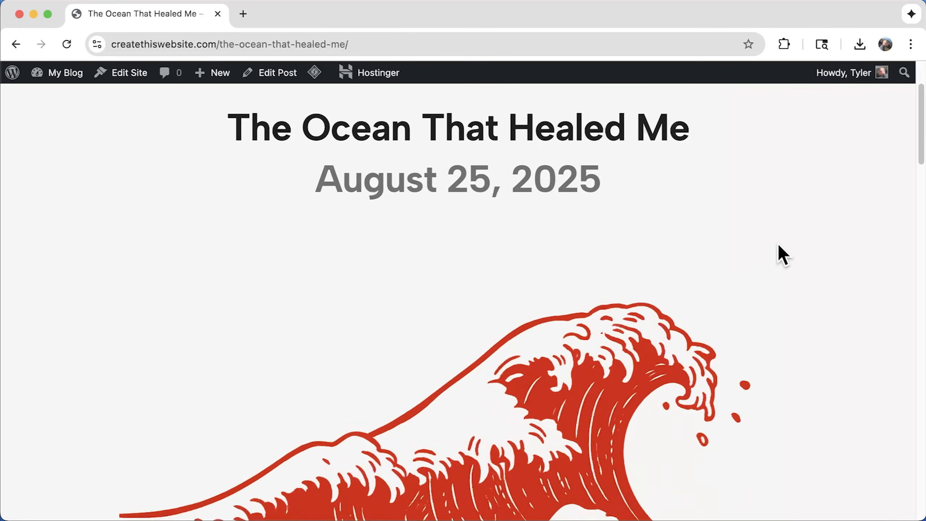
{"action": "scroll", "coordinate": [778, 243], "scroll_direction": "down", "scroll_amount": 15}
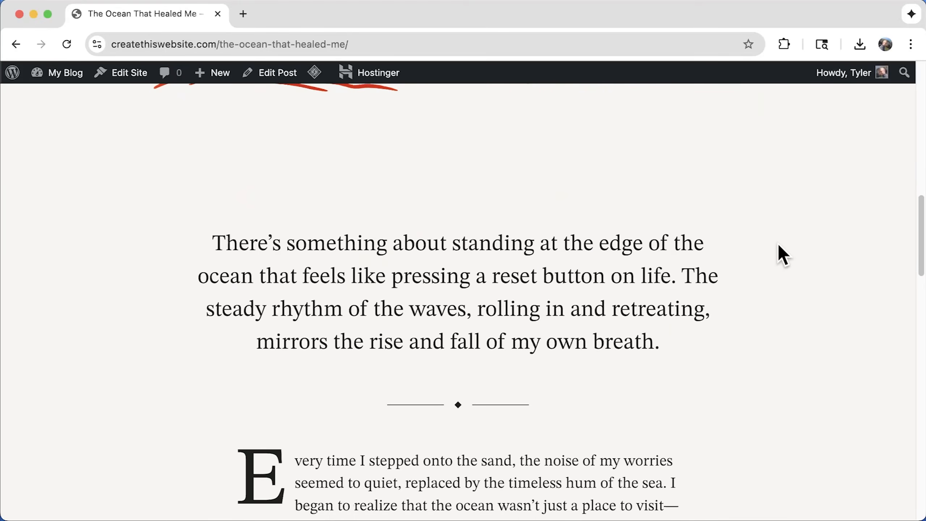
{"action": "scroll", "coordinate": [778, 244], "scroll_direction": "down", "scroll_amount": 15}
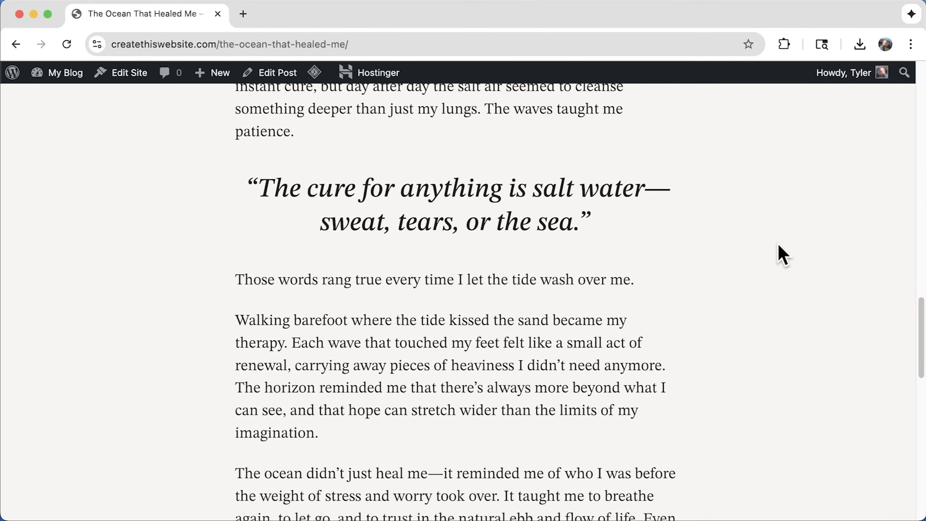
{"action": "scroll", "coordinate": [778, 243], "scroll_direction": "up", "scroll_amount": 20}
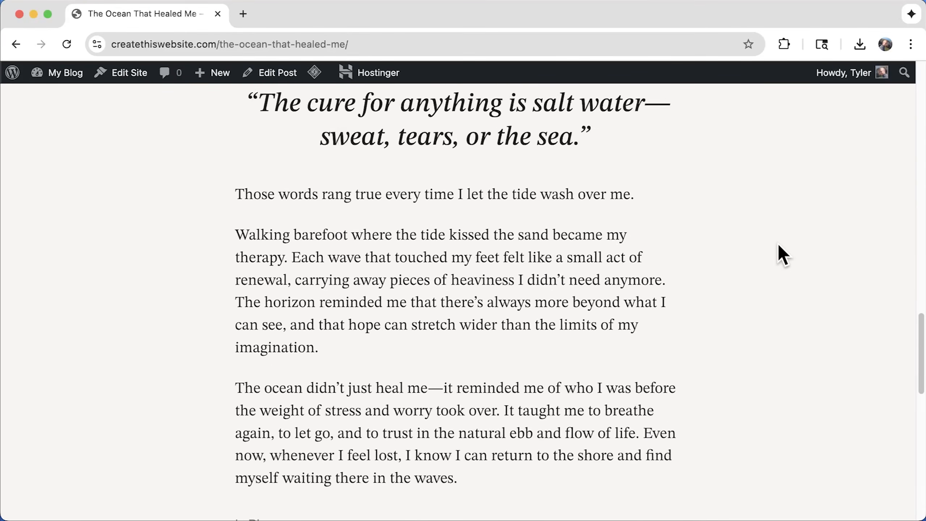
{"action": "scroll", "coordinate": [778, 243], "scroll_direction": "up", "scroll_amount": 8}
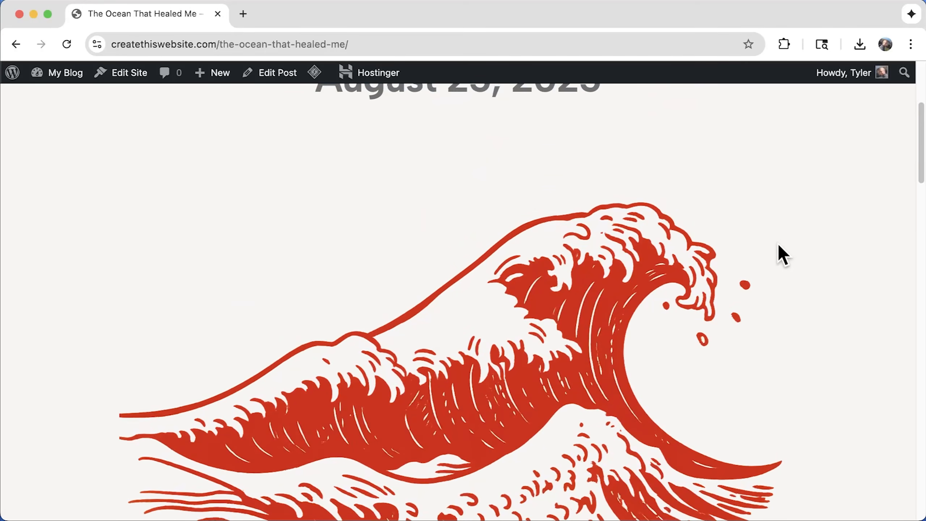
{"action": "left_click", "coordinate": [160, 143]}
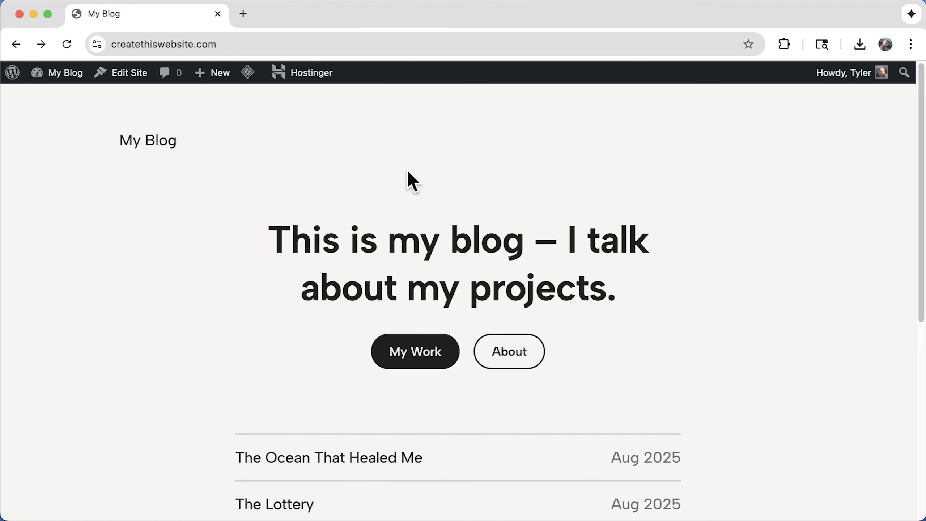
{"action": "mouse_move", "coordinate": [71, 77]}
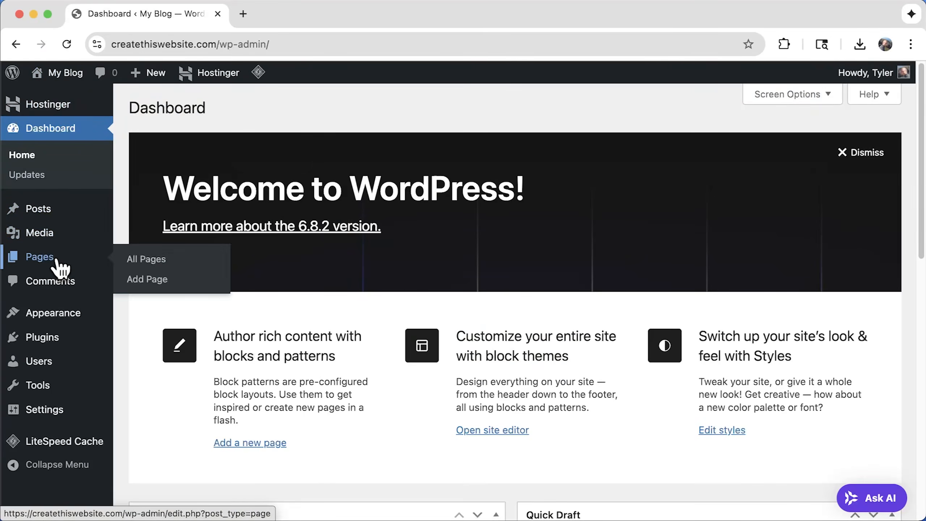
- From All Pages, add a new page and title it 'Profile'
{"action": "left_click", "coordinate": [59, 260]}
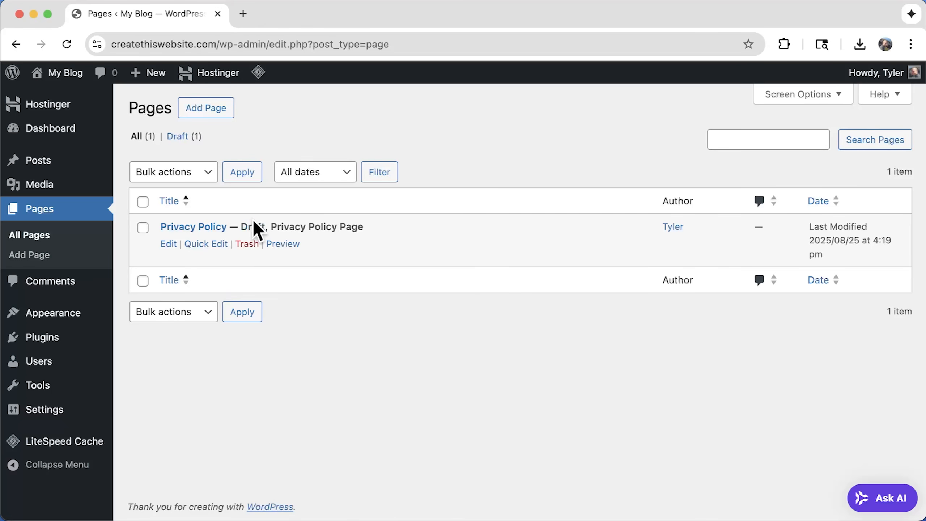
{"action": "left_click", "coordinate": [210, 112]}
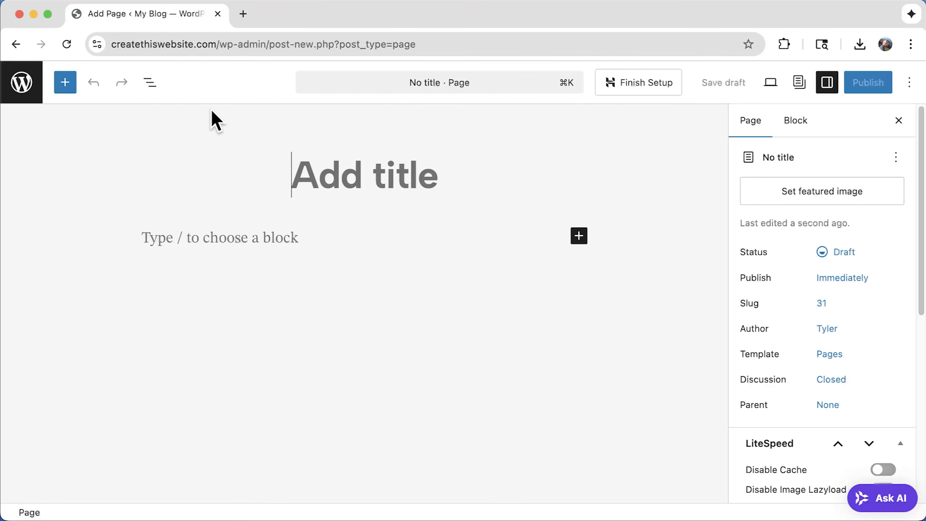
{"action": "type", "text": "Pr"}
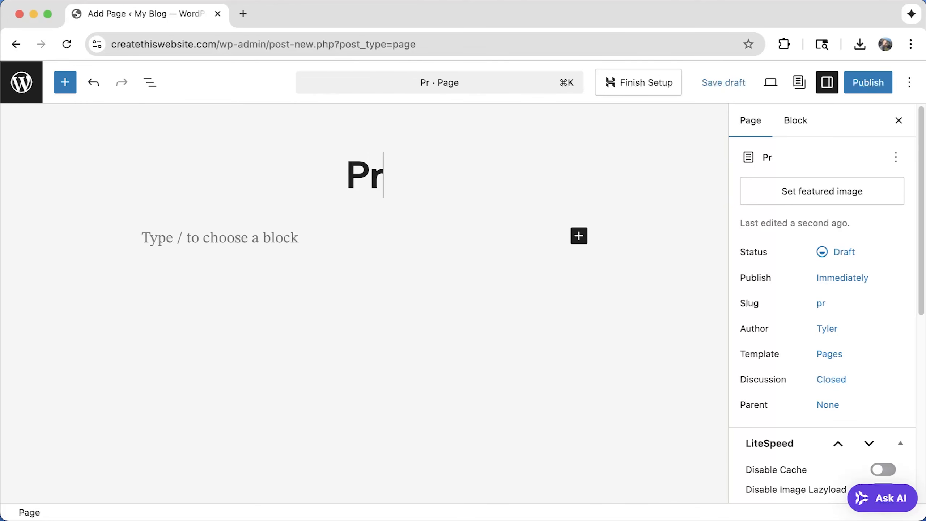
{"action": "type", "text": "ofile"}
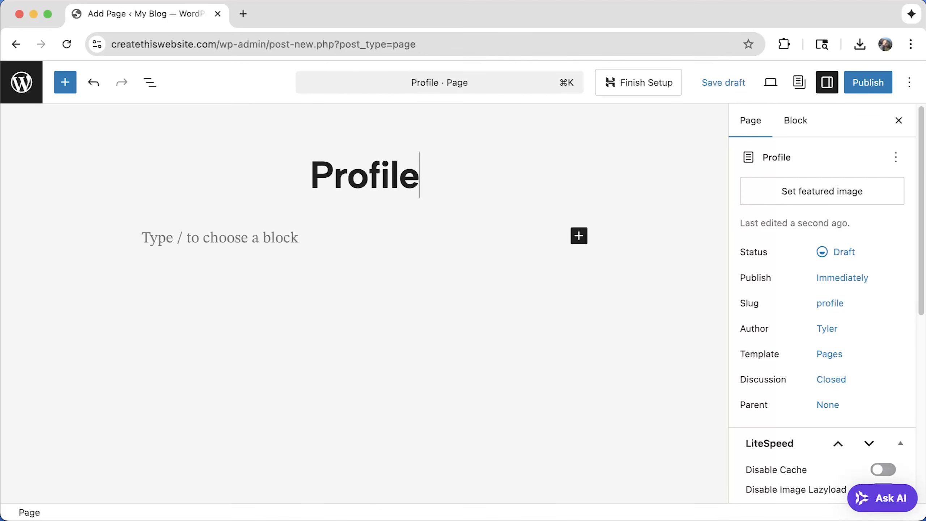
- Replace the new page's 'Profile' title with 'About'
{"action": "key", "text": "BackSpace"}
{"action": "key", "text": "BackSpace"}
{"action": "key", "text": "BackSpace"}
{"action": "key", "text": "BackSpace"}
{"action": "key", "text": "BackSpace"}
{"action": "key", "text": "BackSpace"}
{"action": "key", "text": "BackSpace"}
{"action": "type", "text": "A"}
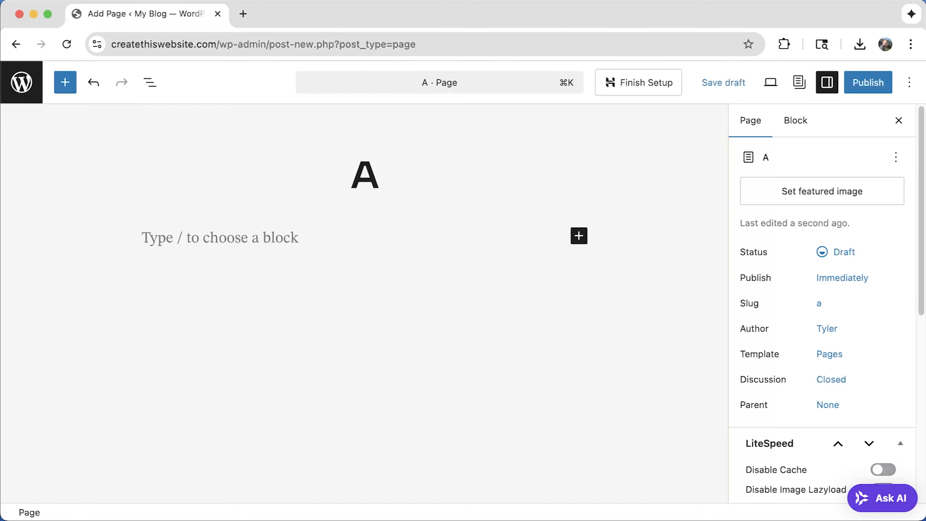
{"action": "type", "text": "bout"}
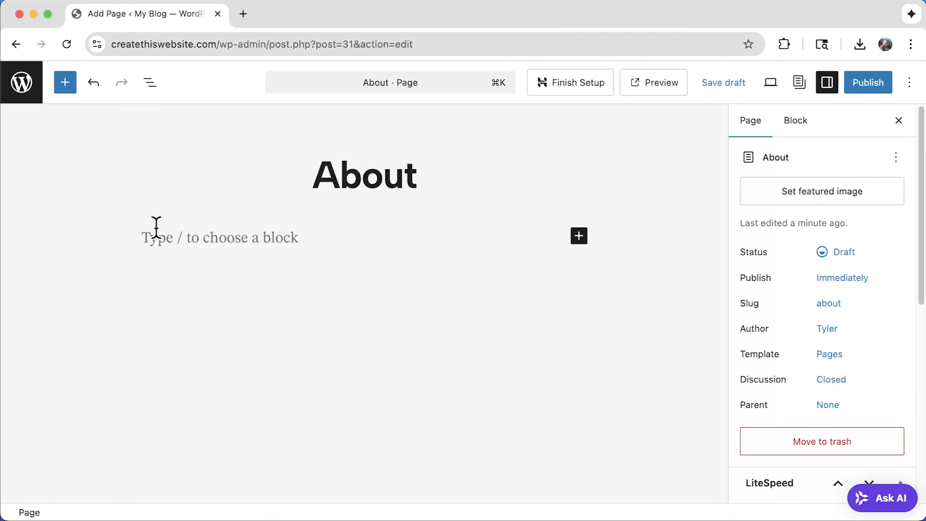
- Paste the Beaumont sample text into the page body and add an empty paragraph above it
{"action": "left_click", "coordinate": [174, 236]}
{"action": "key", "text": "super+v"}
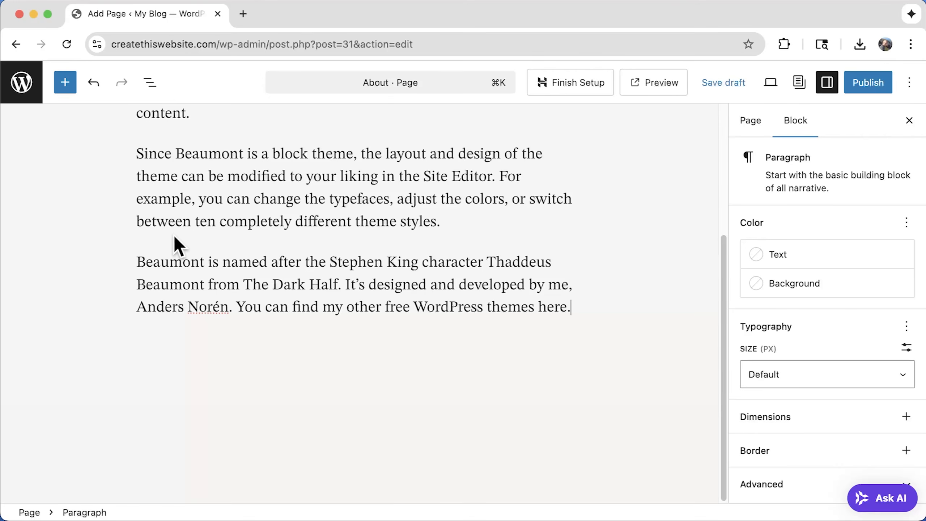
{"action": "scroll", "coordinate": [173, 234], "scroll_direction": "up", "scroll_amount": 5}
{"action": "left_click", "coordinate": [138, 237]}
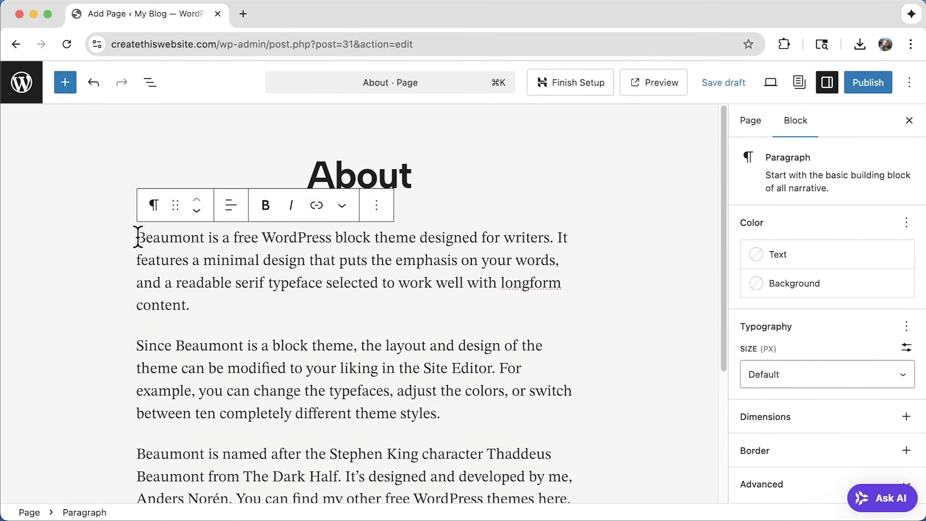
{"action": "key", "text": "Return"}
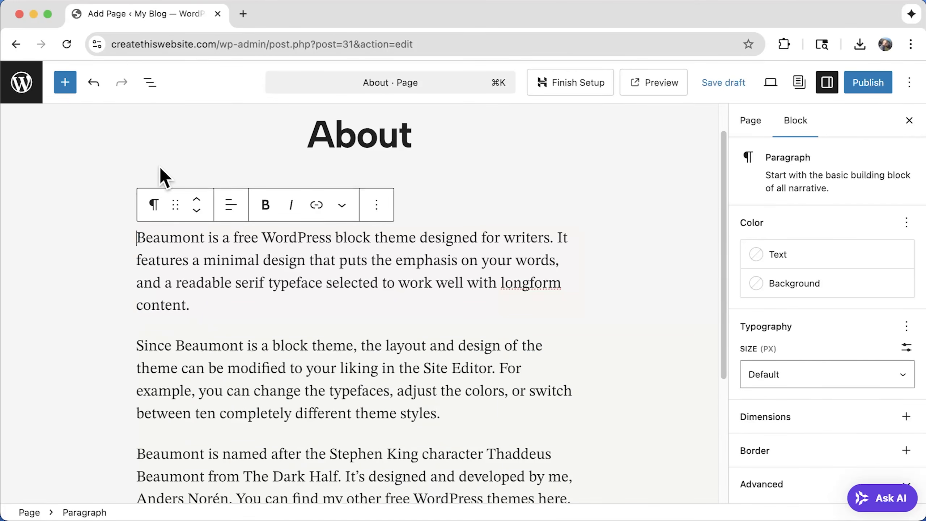
{"action": "left_click", "coordinate": [165, 197]}
- Insert an image block with skull.webp from the Media Library
{"action": "type", "text": "/"}
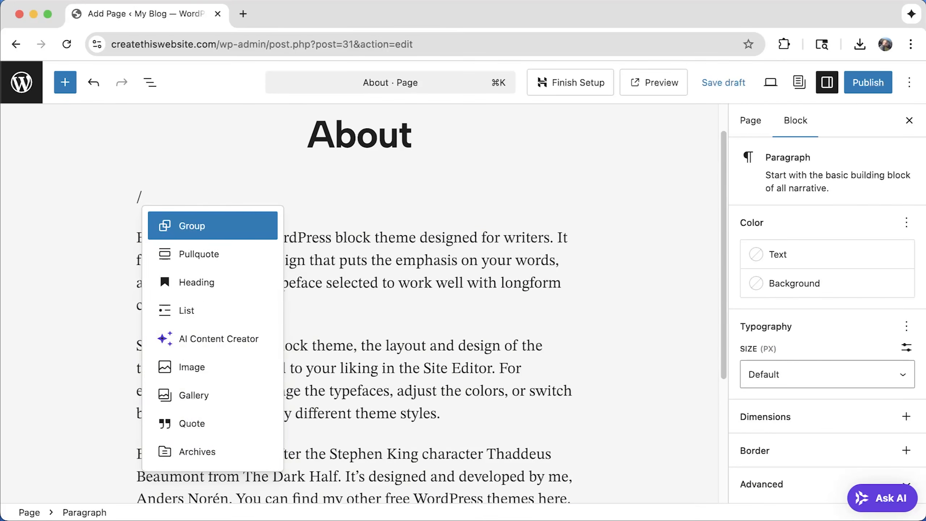
{"action": "type", "text": "im"}
{"action": "left_click", "coordinate": [227, 225]}
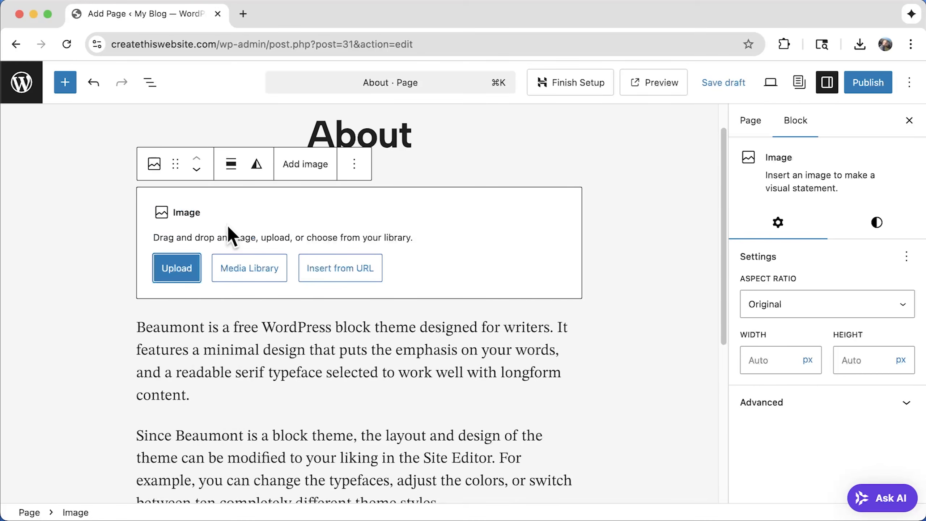
{"action": "left_click", "coordinate": [244, 275]}
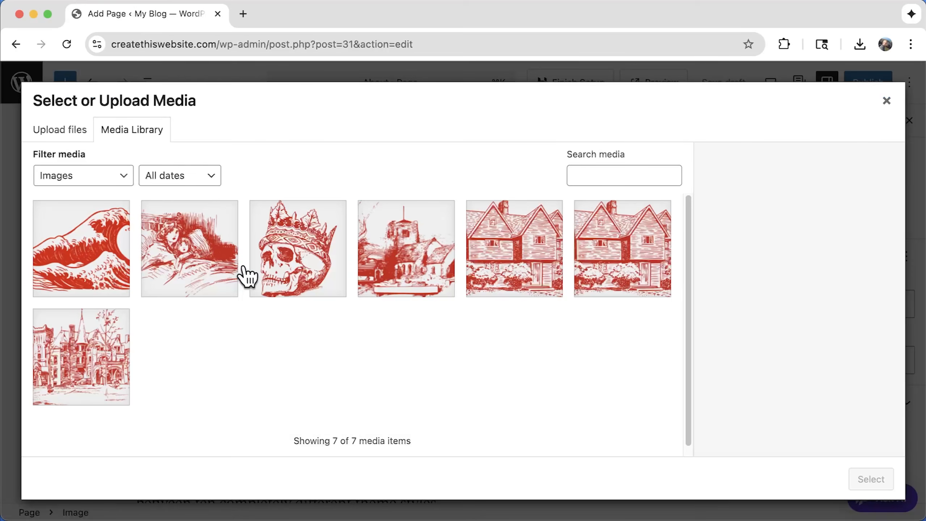
{"action": "left_click", "coordinate": [280, 266]}
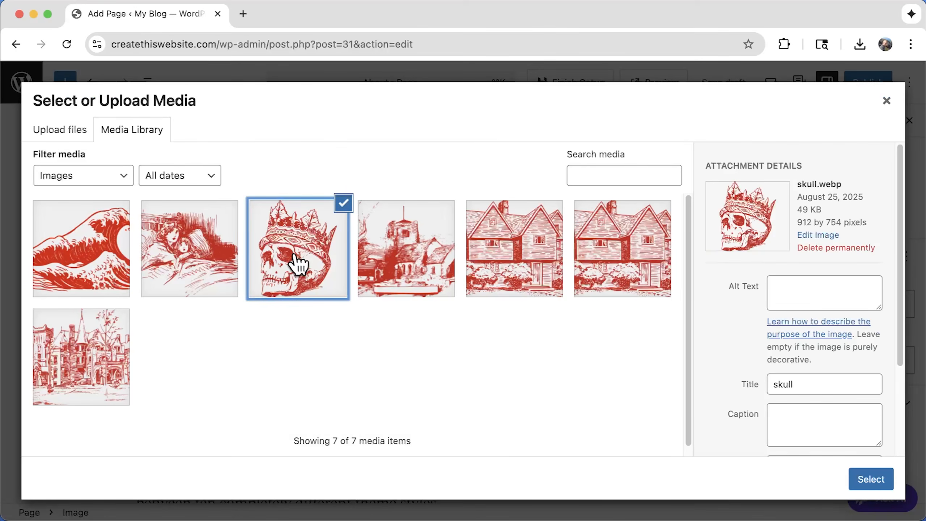
{"action": "left_click", "coordinate": [871, 489]}
- Centre-align the skull image on the page
{"action": "scroll", "coordinate": [428, 360], "scroll_direction": "down", "scroll_amount": 2}
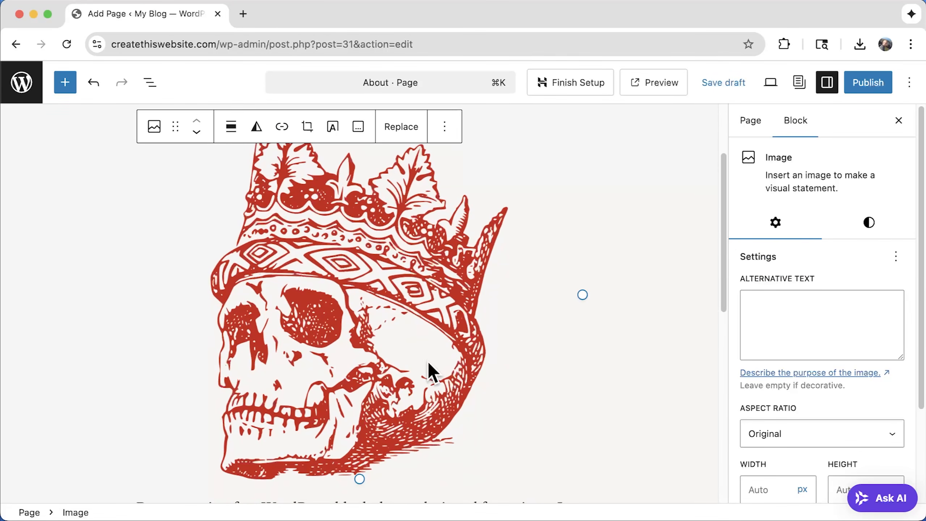
{"action": "left_click", "coordinate": [230, 127]}
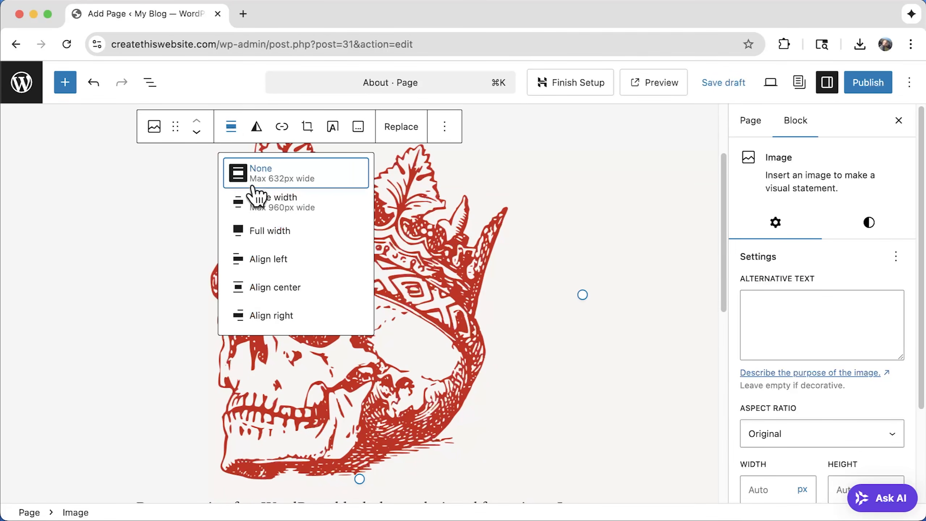
{"action": "left_click", "coordinate": [283, 290]}
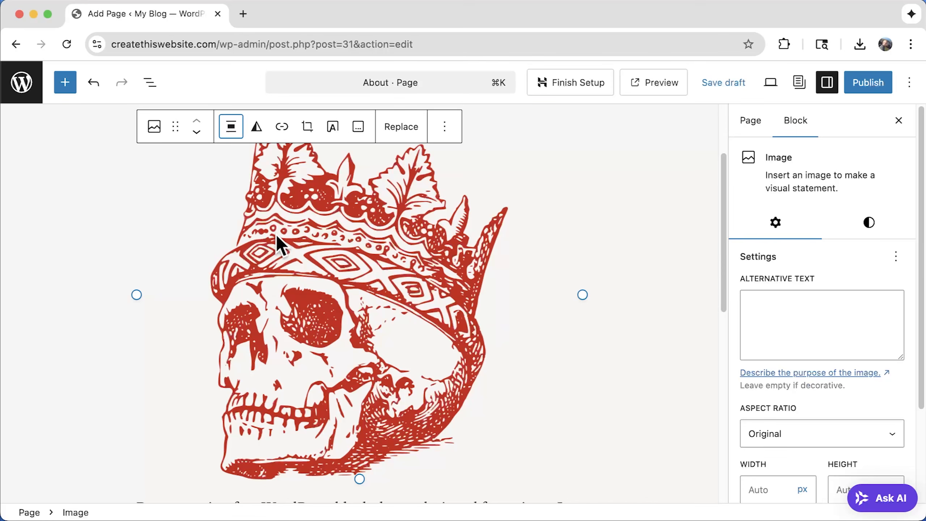
{"action": "left_click_drag", "start_coordinate": [584, 294], "coordinate": [498, 286]}
{"action": "left_click", "coordinate": [353, 247]}
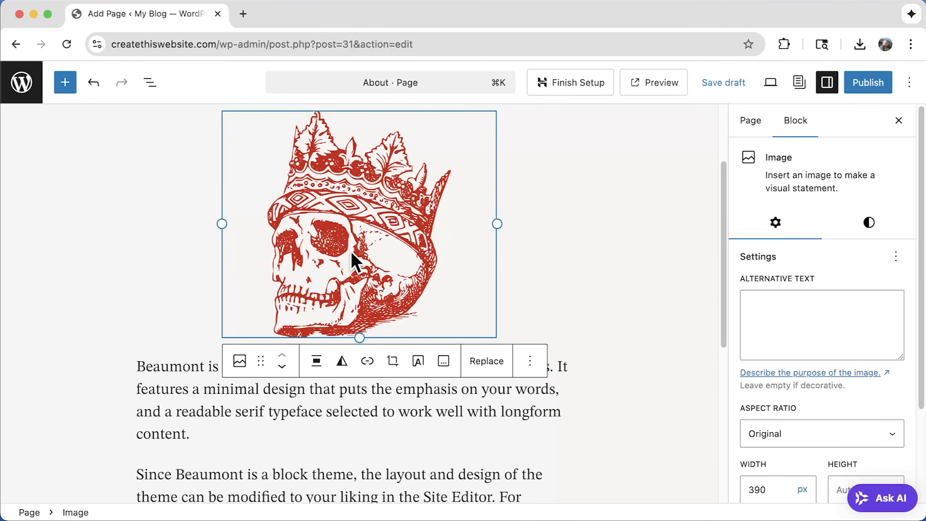
{"action": "left_click", "coordinate": [316, 362]}
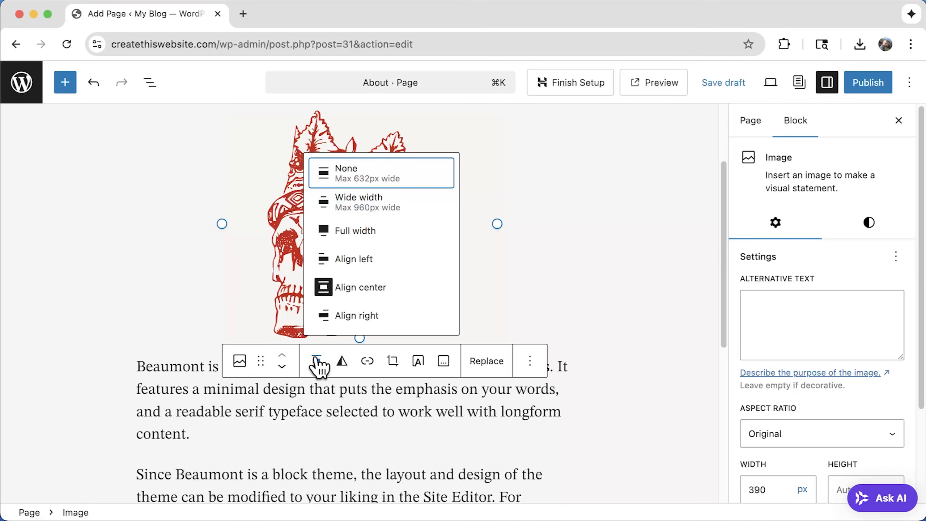
{"action": "left_click", "coordinate": [363, 287]}
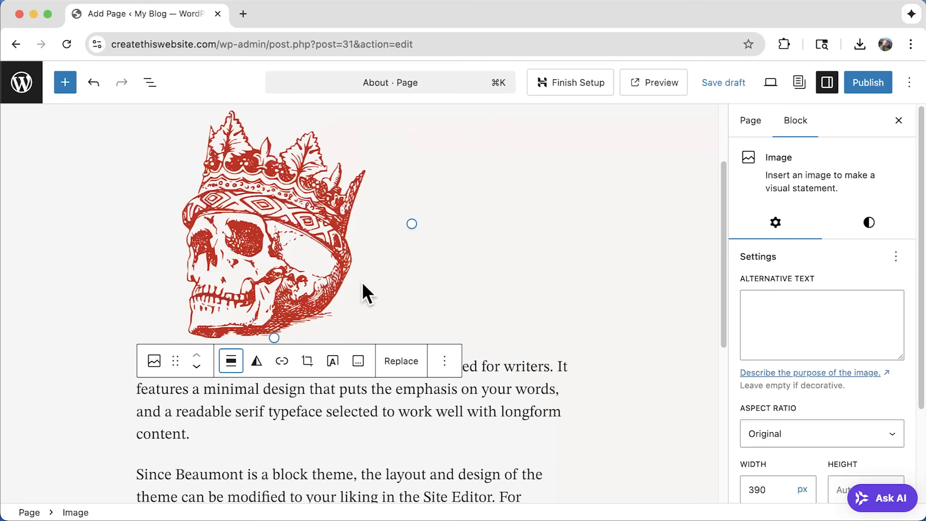
{"action": "left_click", "coordinate": [233, 365]}
{"action": "left_click", "coordinate": [282, 290]}
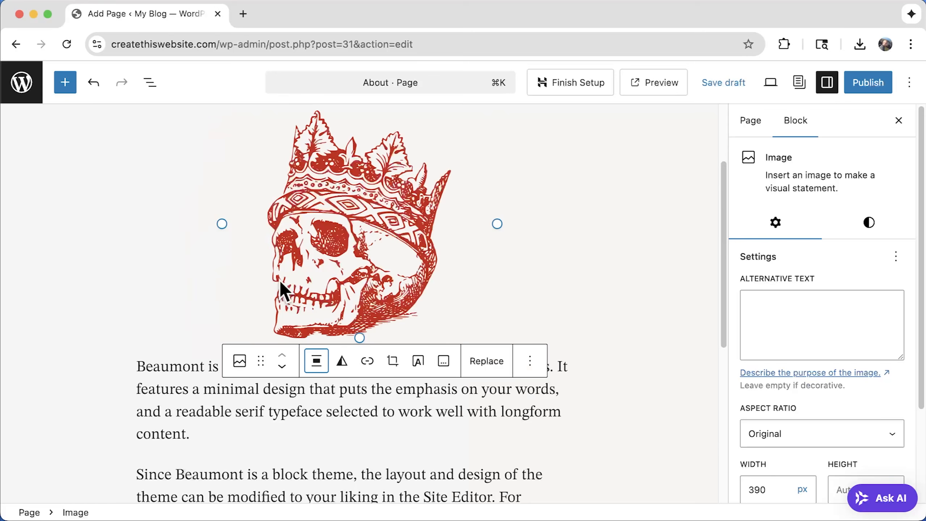
{"action": "left_click", "coordinate": [596, 277]}
- Resize the skull image to 421 px wide
{"action": "scroll", "coordinate": [595, 276], "scroll_direction": "up", "scroll_amount": 4}
{"action": "scroll", "coordinate": [596, 277], "scroll_direction": "down", "scroll_amount": 3}
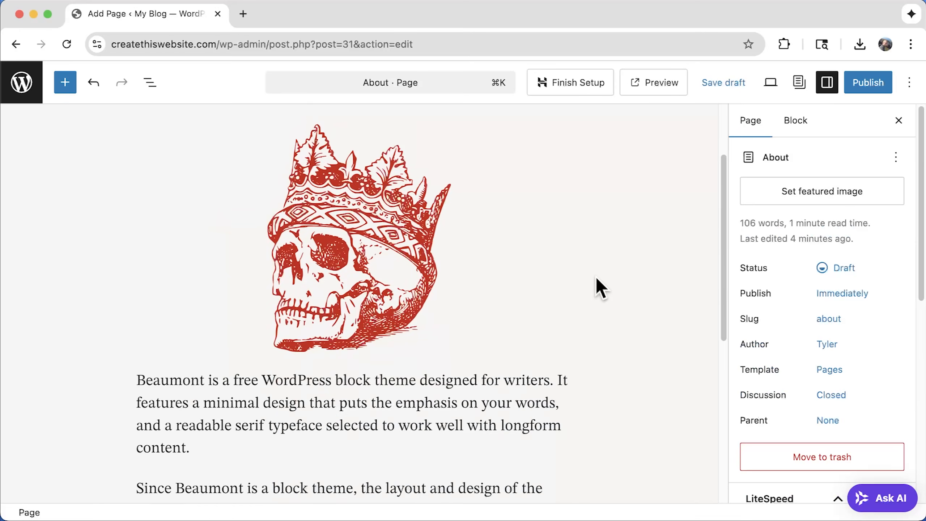
{"action": "left_click", "coordinate": [364, 296]}
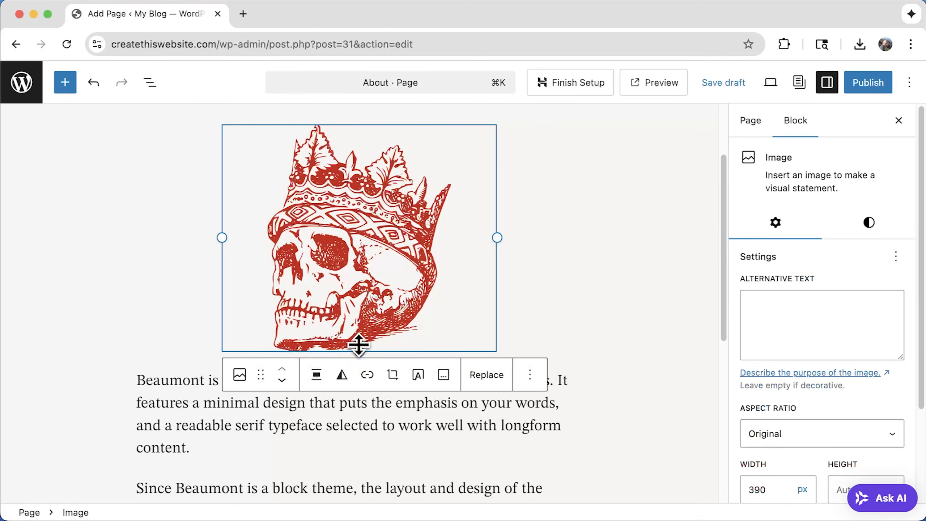
{"action": "left_click_drag", "start_coordinate": [359, 351], "coordinate": [361, 368]}
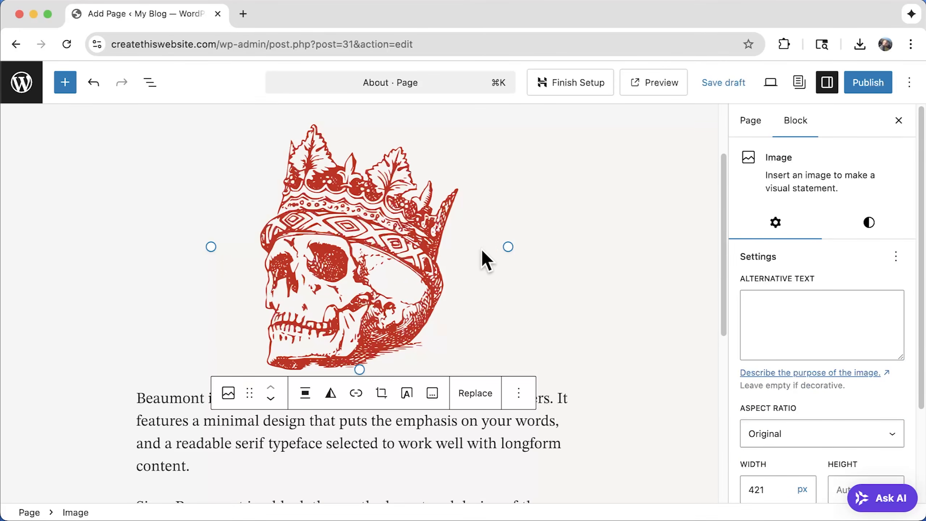
{"action": "scroll", "coordinate": [505, 290], "scroll_direction": "down", "scroll_amount": 3}
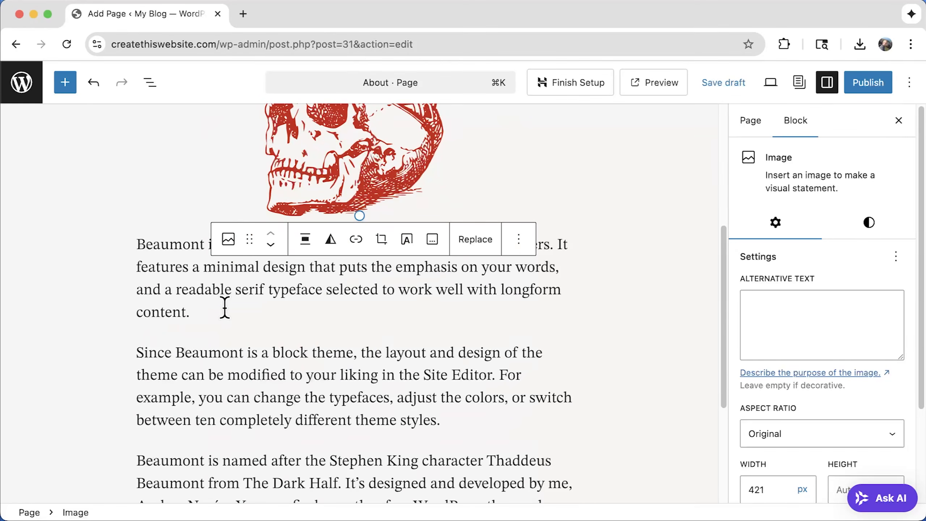
- Insert the Beaumont 'Preamble with a separator' pattern after the first paragraph
{"action": "left_click", "coordinate": [359, 333]}
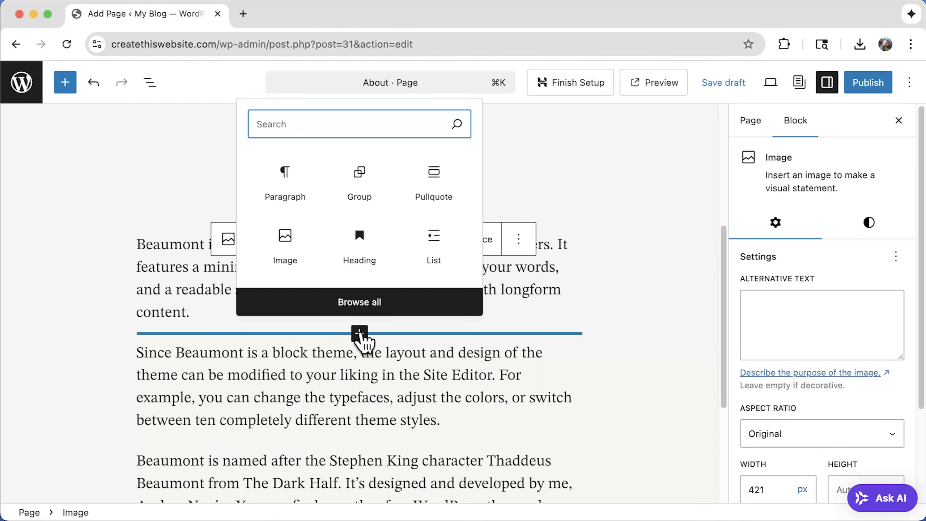
{"action": "left_click", "coordinate": [359, 334]}
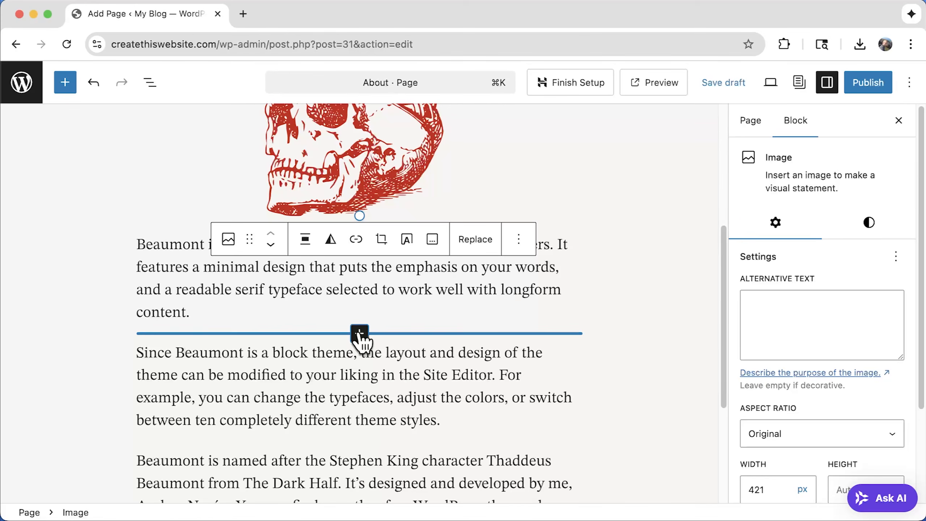
{"action": "left_click", "coordinate": [250, 315]}
{"action": "key", "text": "Return"}
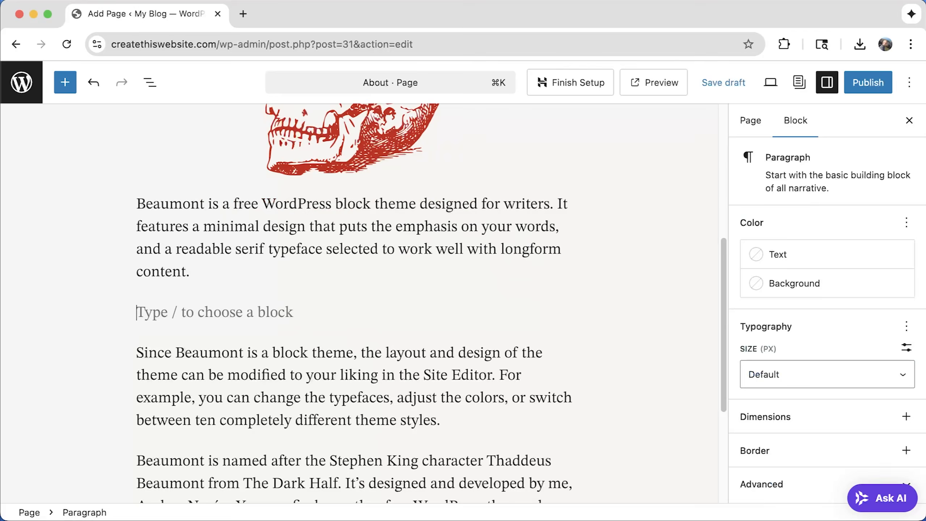
{"action": "left_click", "coordinate": [65, 82]}
{"action": "left_click", "coordinate": [80, 123]}
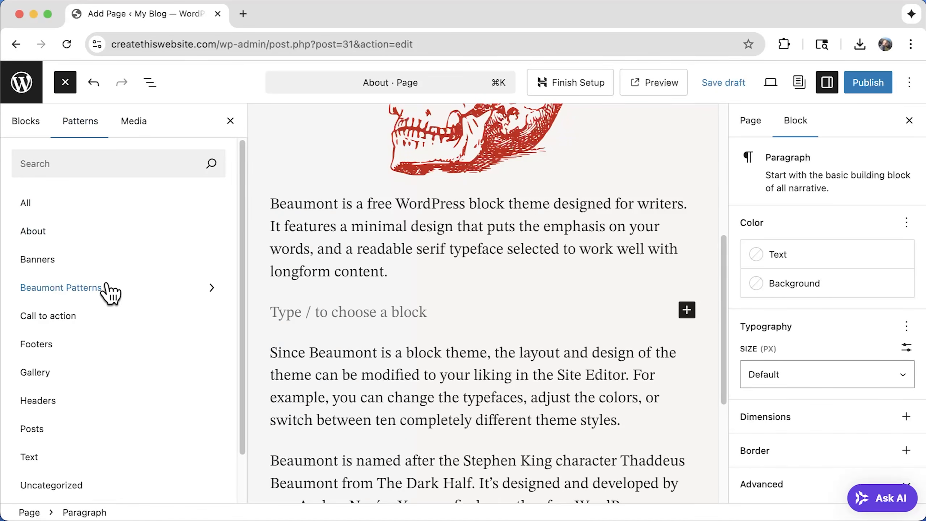
{"action": "left_click", "coordinate": [100, 298]}
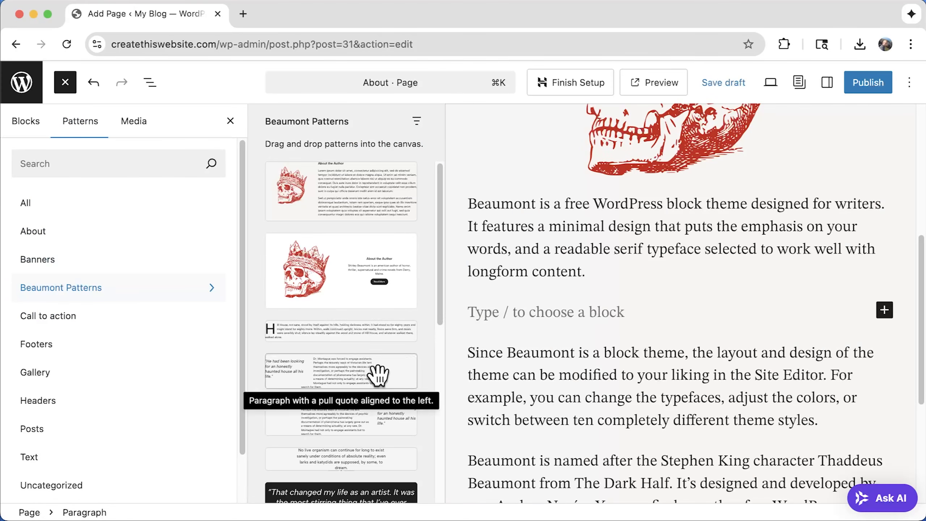
{"action": "left_click", "coordinate": [336, 460]}
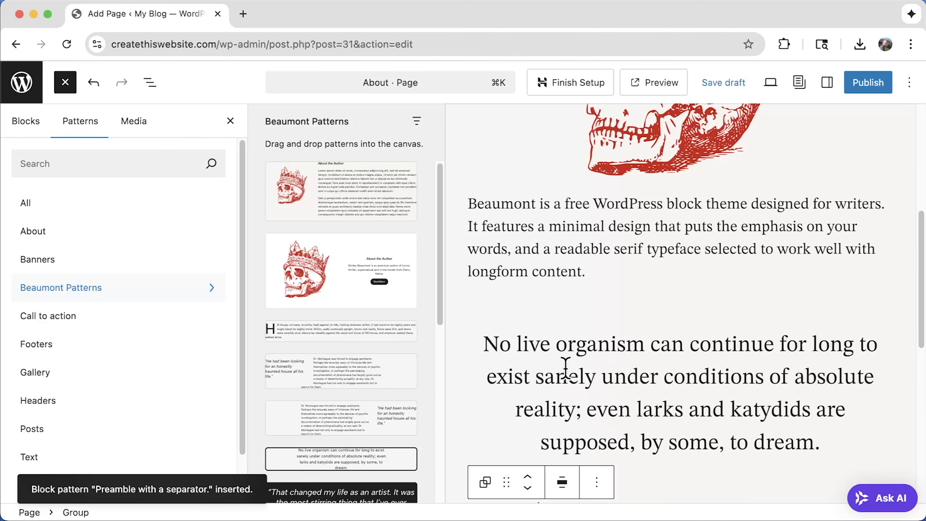
- Centre the separator below the quote
{"action": "scroll", "coordinate": [565, 368], "scroll_direction": "down", "scroll_amount": 4}
{"action": "left_click", "coordinate": [538, 368]}
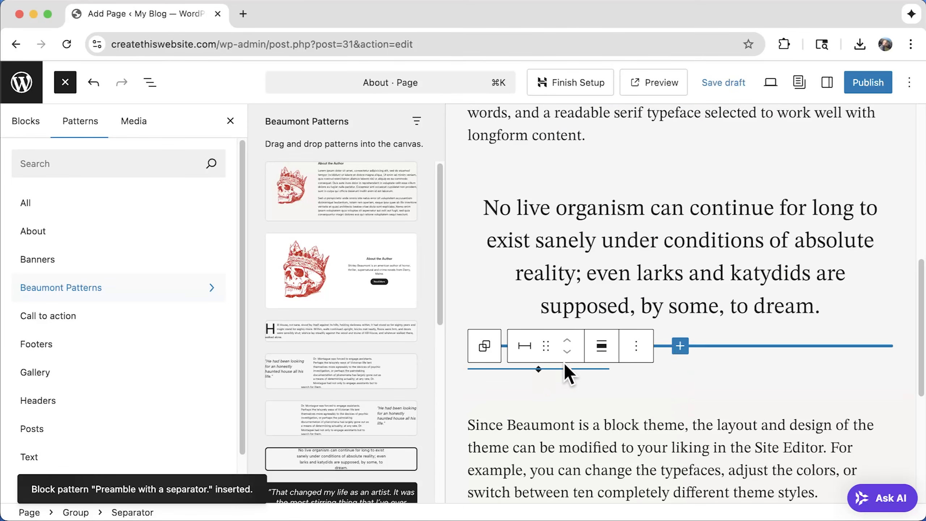
{"action": "left_click", "coordinate": [602, 345]}
{"action": "left_click", "coordinate": [620, 421]}
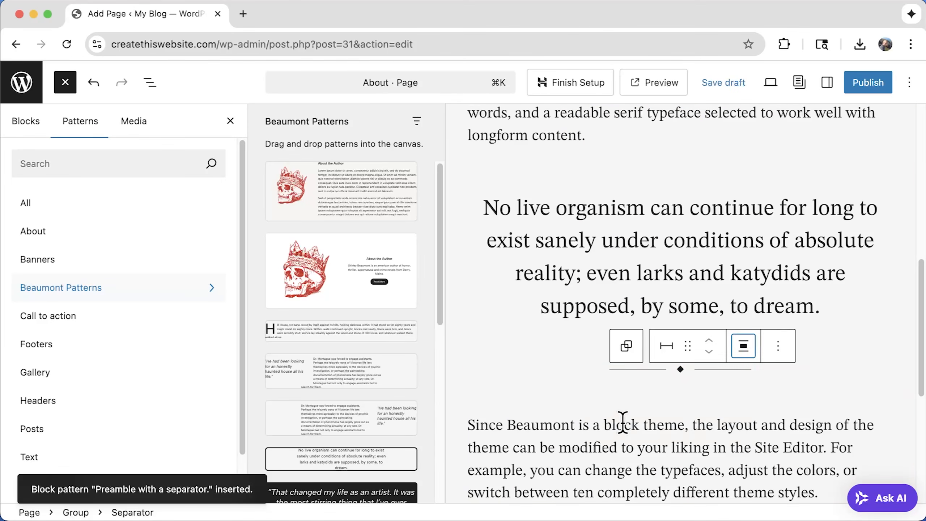
- Move the description paragraph's text into the quote, deleting the original block, and close the pattern library
{"action": "scroll", "coordinate": [653, 207], "scroll_direction": "up", "scroll_amount": 2}
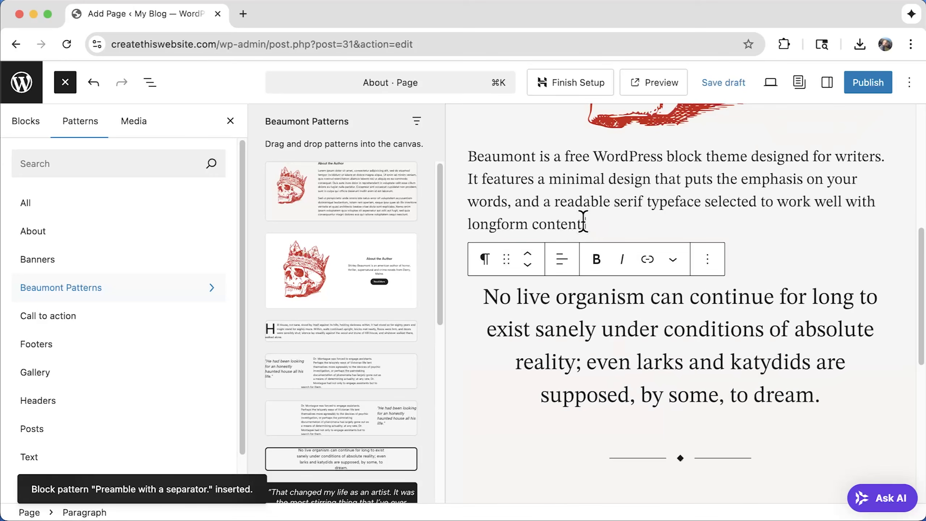
{"action": "left_click_drag", "start_coordinate": [586, 223], "coordinate": [469, 165]}
{"action": "key", "text": "BackSpace"}
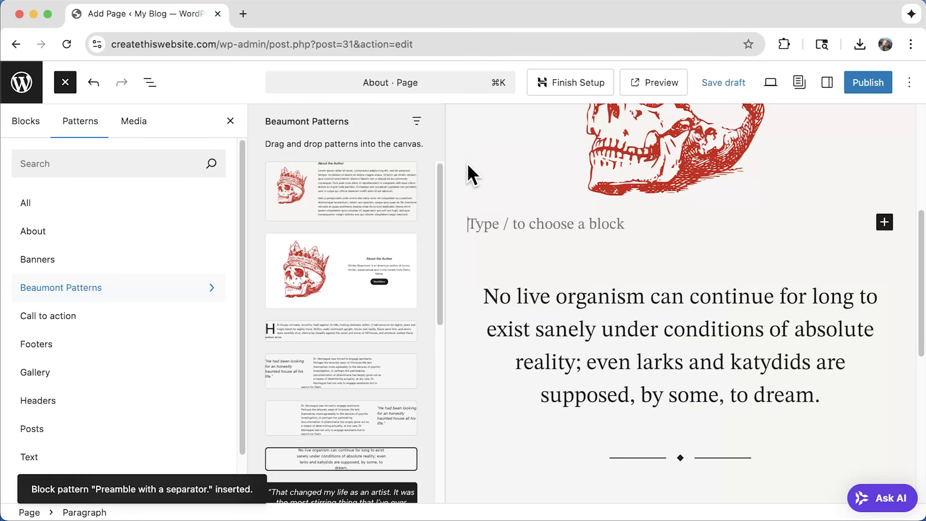
{"action": "key", "text": "BackSpace"}
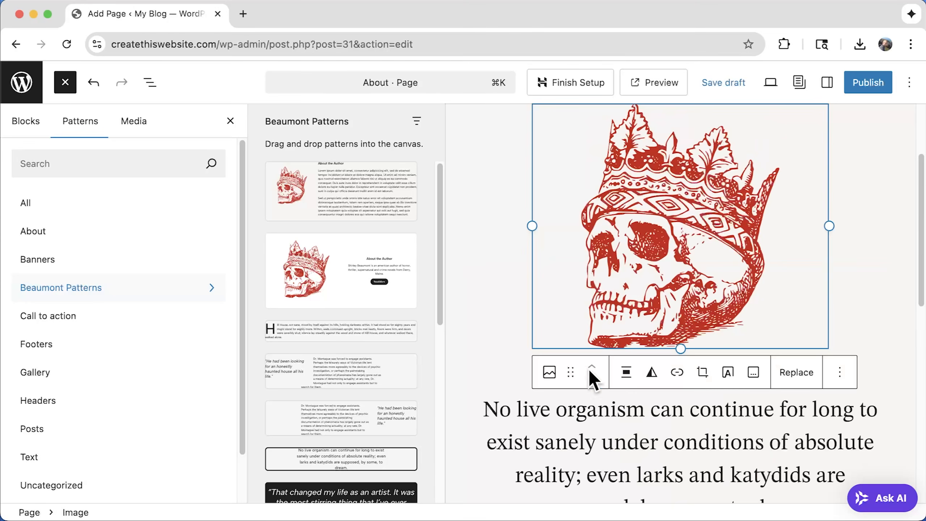
{"action": "triple_click", "coordinate": [587, 410]}
{"action": "scroll", "coordinate": [589, 402], "scroll_direction": "down", "scroll_amount": 3}
{"action": "type", "text": "Beaumont is a free WordPress block theme designed for writers. It features a minimal design that puts the emphasis on your words, and a readable serif typeface selected to work well with longform content."}
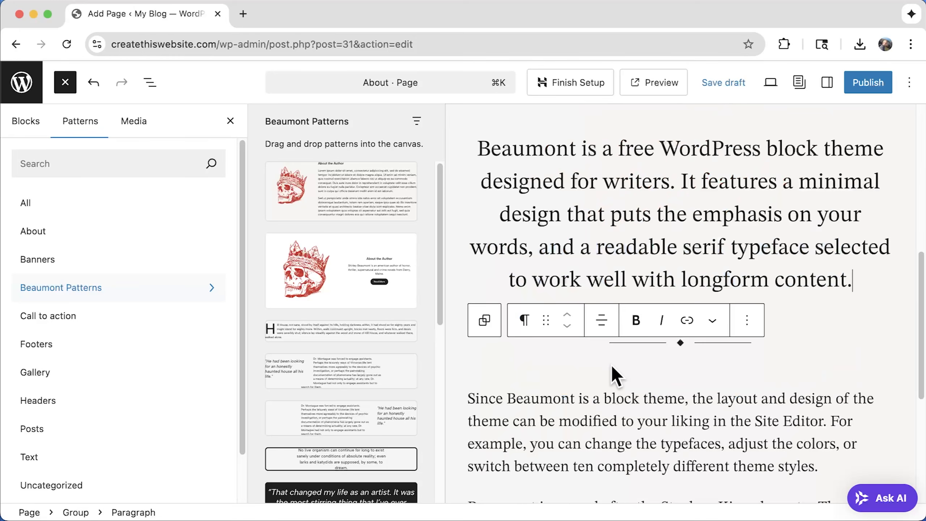
{"action": "scroll", "coordinate": [612, 367], "scroll_direction": "up", "scroll_amount": 2}
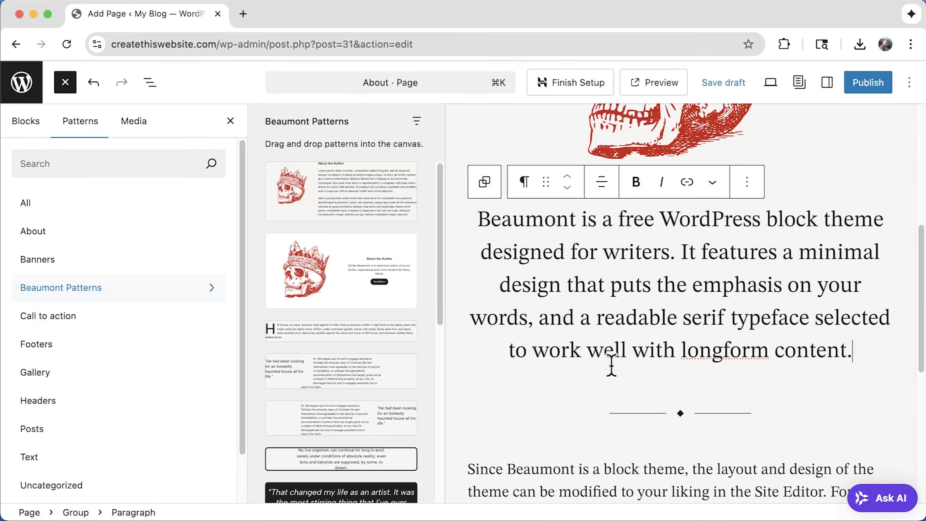
{"action": "triple_click", "coordinate": [598, 312]}
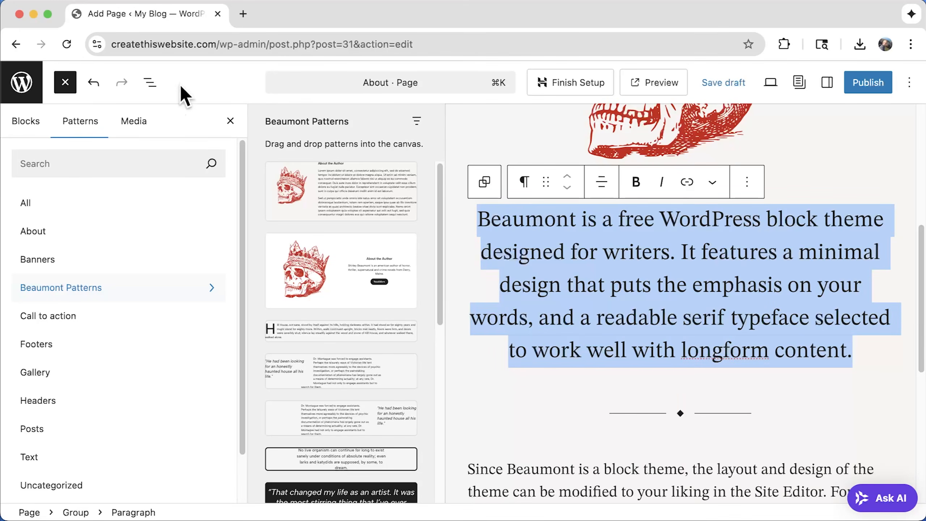
{"action": "left_click", "coordinate": [231, 121]}
{"action": "scroll", "coordinate": [325, 231], "scroll_direction": "down", "scroll_amount": 5}
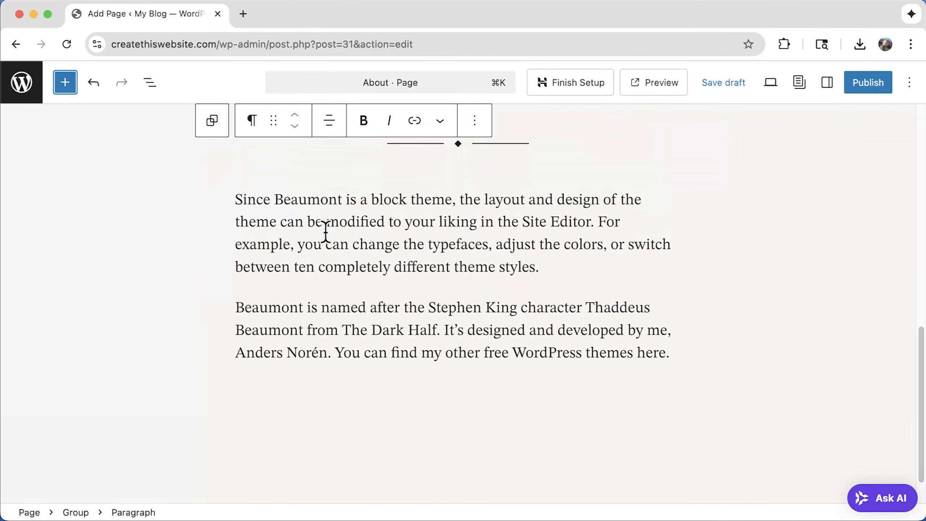
- Centre-align the text of the two closing paragraphs
{"action": "triple_click", "coordinate": [396, 239]}
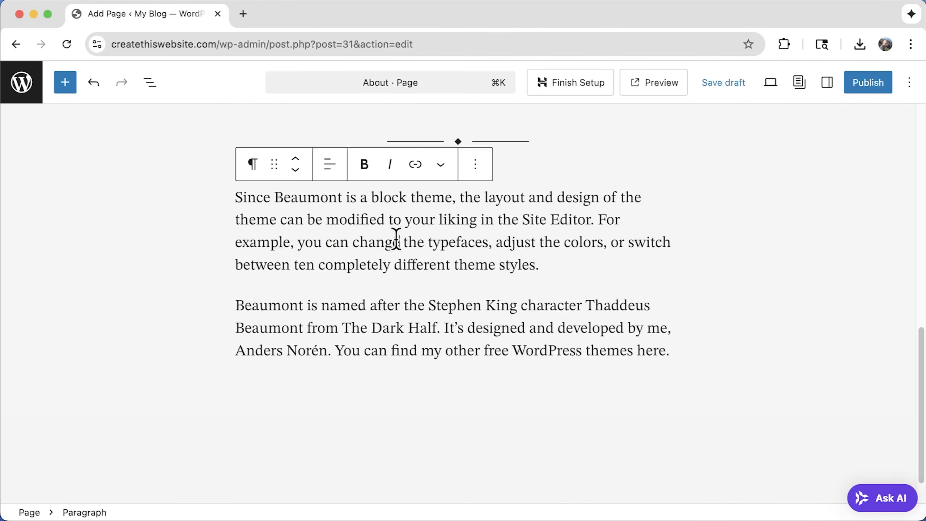
{"action": "left_click", "coordinate": [397, 239]}
{"action": "left_click_drag", "start_coordinate": [237, 198], "coordinate": [720, 368]}
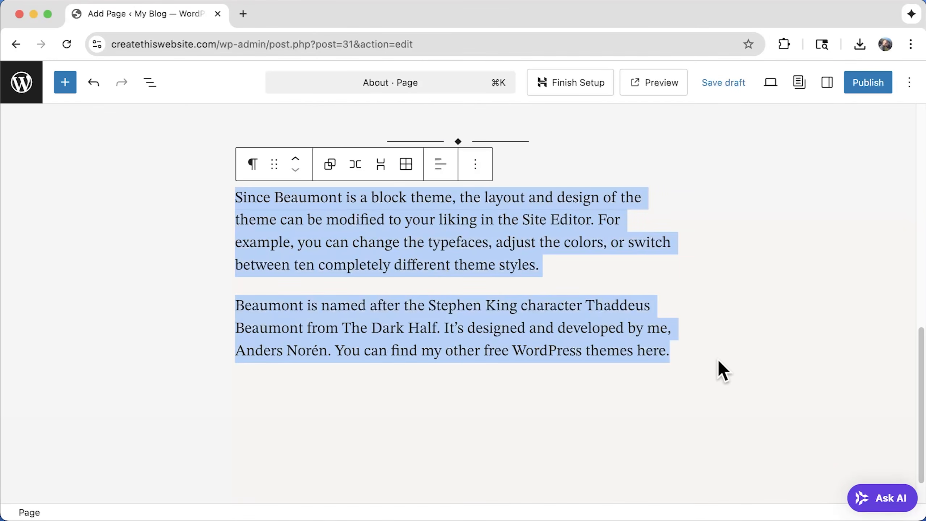
{"action": "left_click", "coordinate": [442, 168]}
{"action": "left_click", "coordinate": [488, 239]}
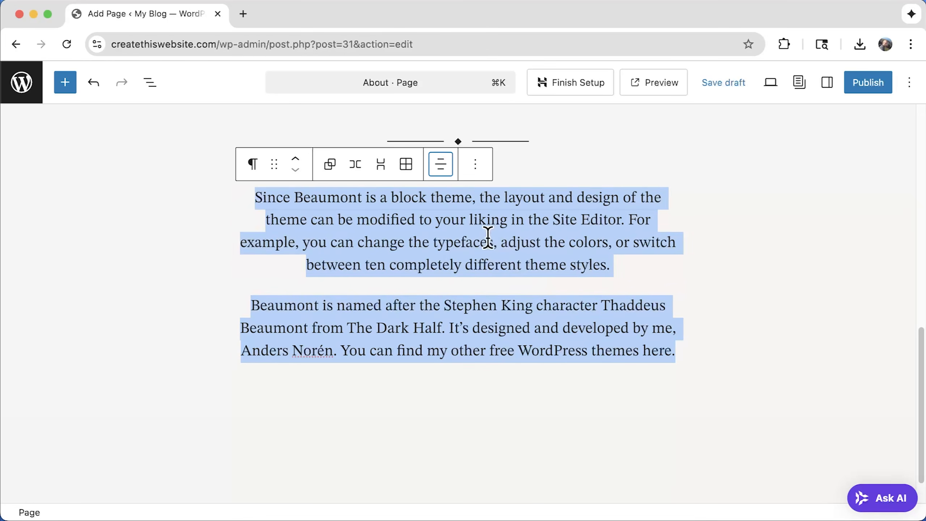
- Link the word 'here' to the theme author's website address
{"action": "left_click", "coordinate": [681, 350]}
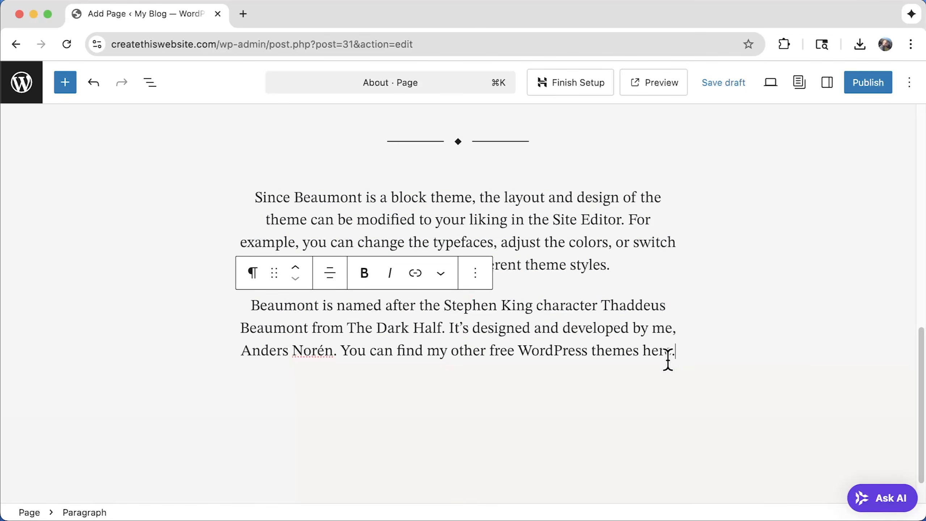
{"action": "double_click", "coordinate": [653, 351]}
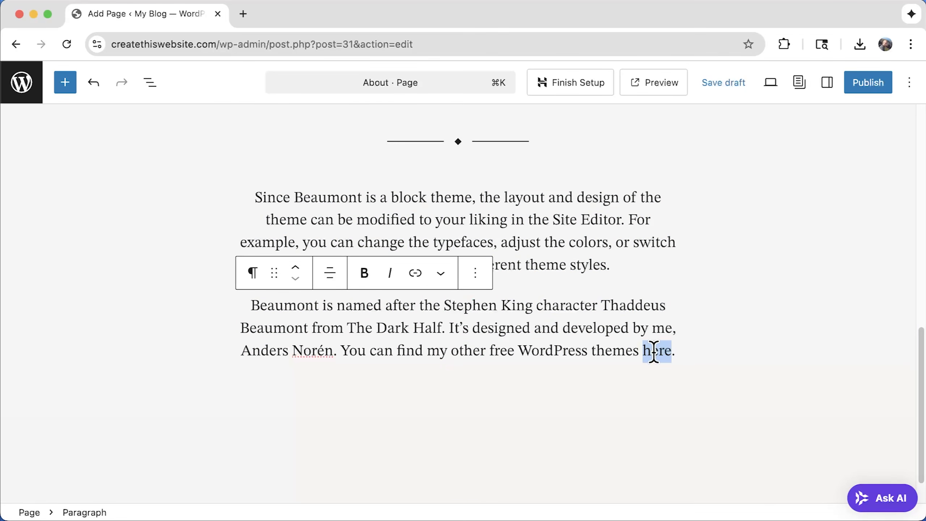
{"action": "left_click", "coordinate": [416, 274]}
{"action": "type", "text": "https://andersnoren.se/teman/"}
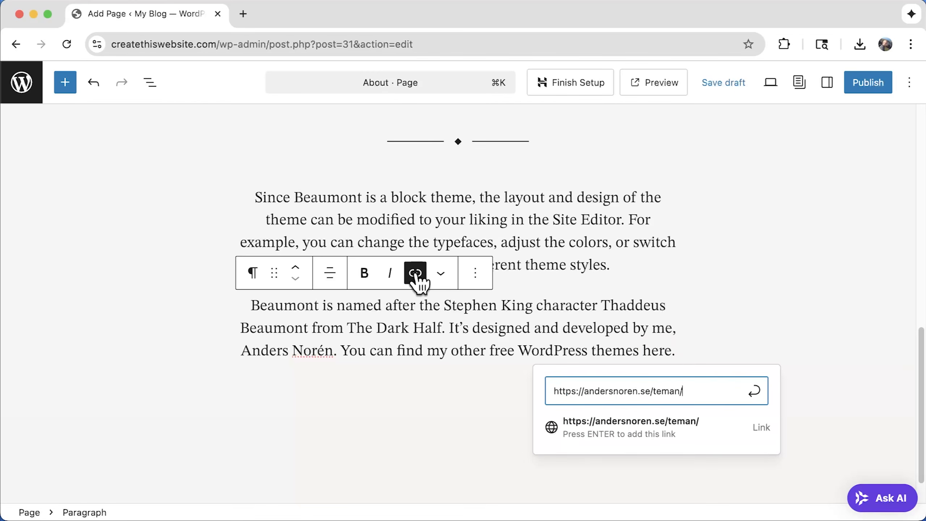
{"action": "key", "text": "Return"}
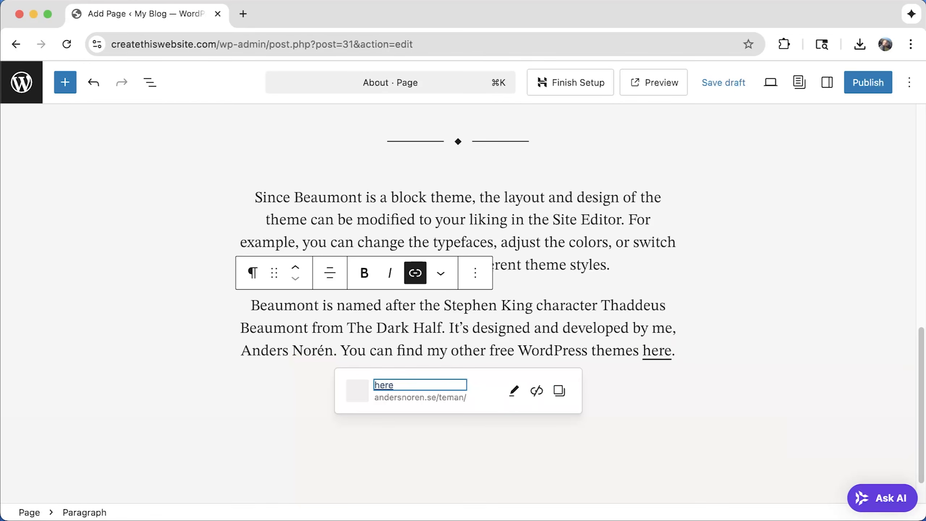
{"action": "left_click", "coordinate": [600, 312]}
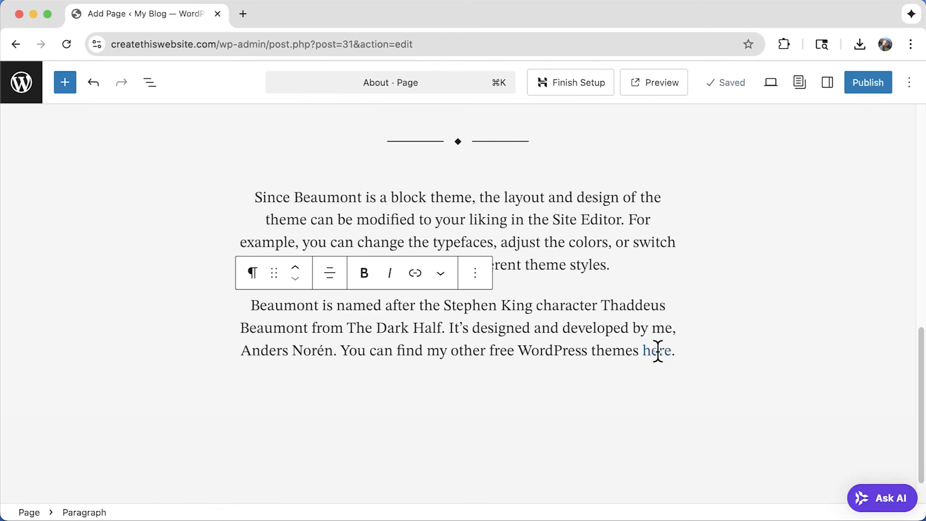
- Delete the word 'me' and insert a Buttons block below the paragraph
{"action": "double_click", "coordinate": [661, 328]}
{"action": "key", "text": "BackSpace"}
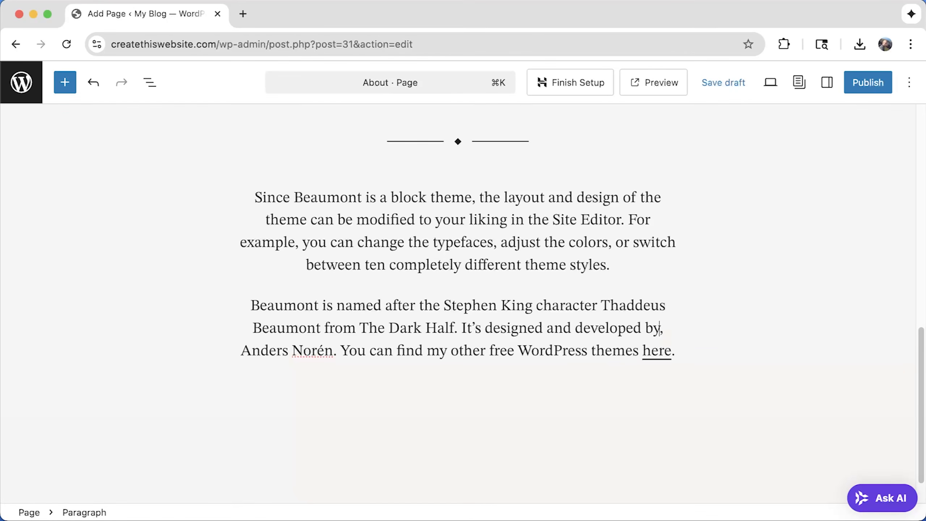
{"action": "left_click", "coordinate": [654, 383]}
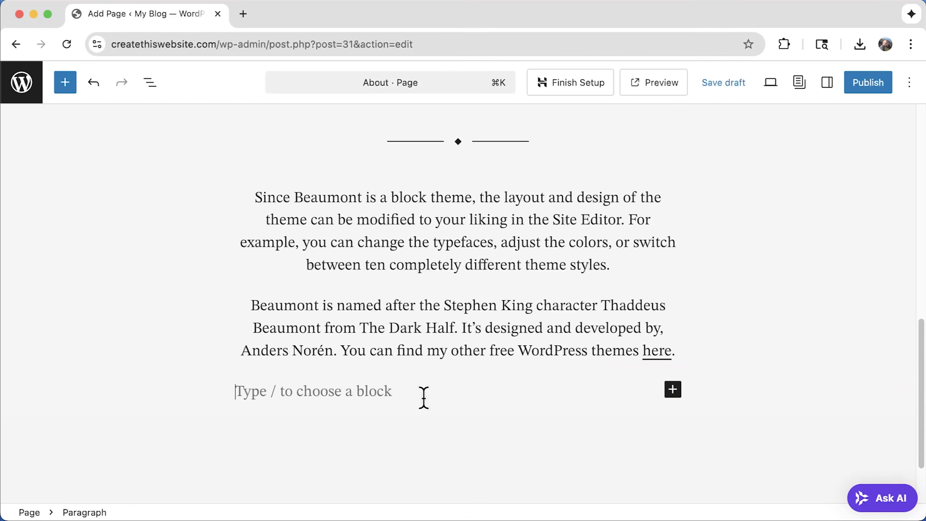
{"action": "type", "text": "/"}
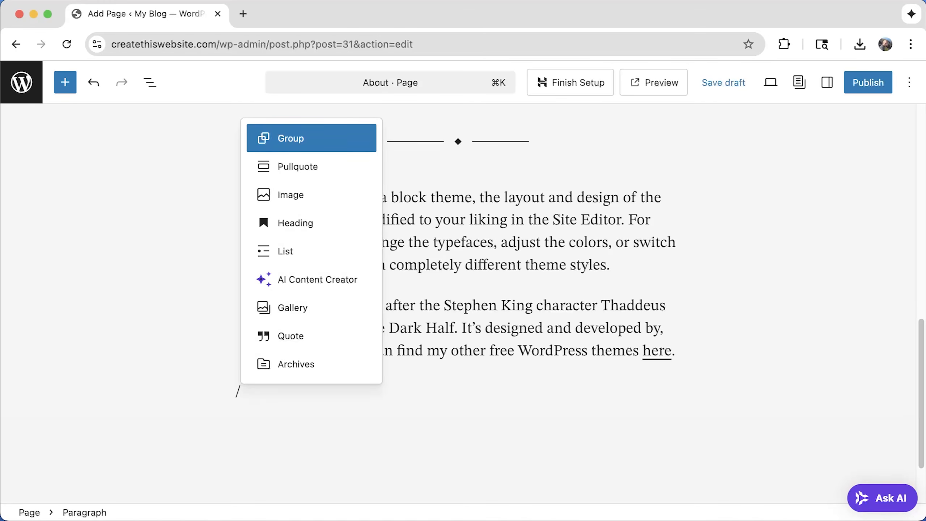
{"action": "type", "text": "bu"}
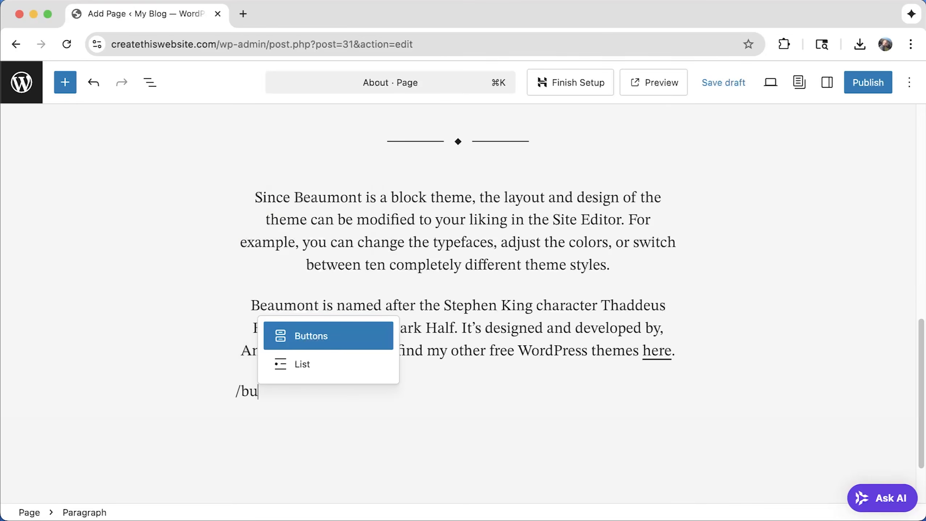
{"action": "left_click", "coordinate": [330, 344]}
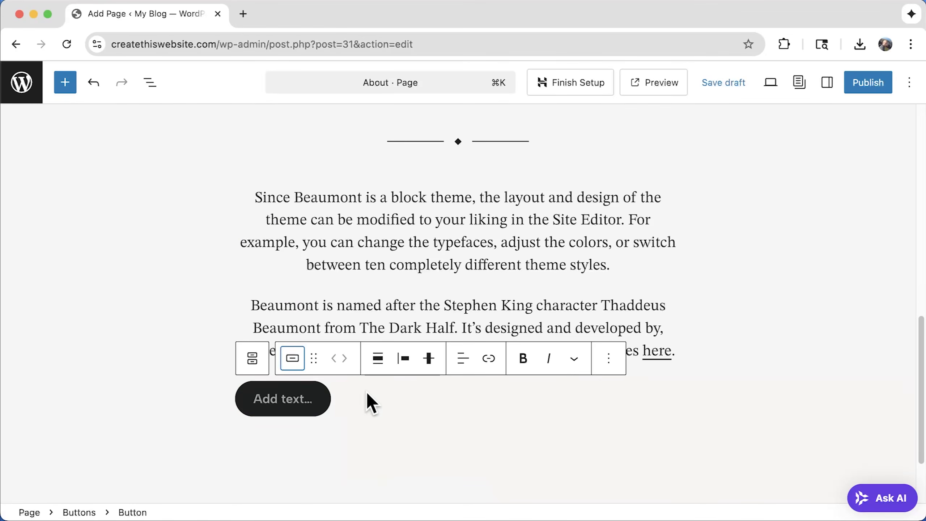
- Add a second button and move it into the first Buttons group using List View
{"action": "left_click", "coordinate": [354, 397]}
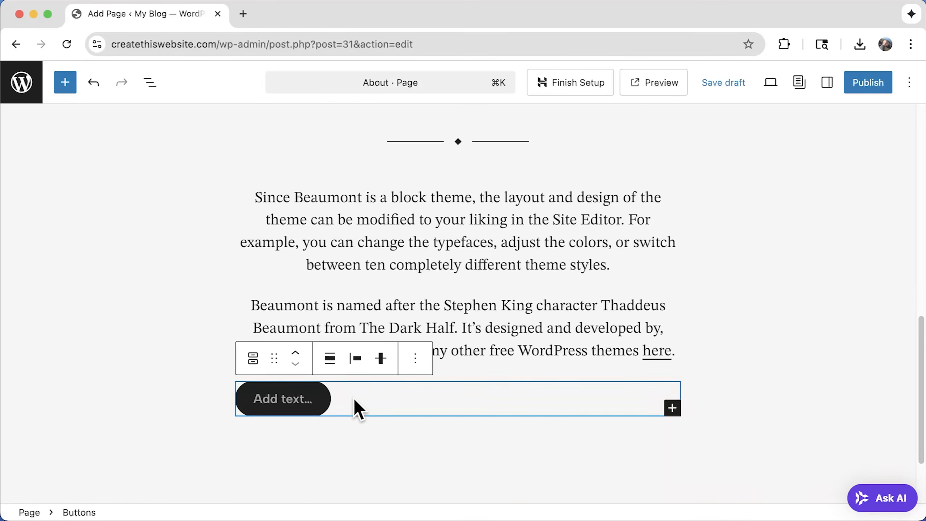
{"action": "left_click", "coordinate": [67, 84]}
{"action": "scroll", "coordinate": [146, 279], "scroll_direction": "down", "scroll_amount": 5}
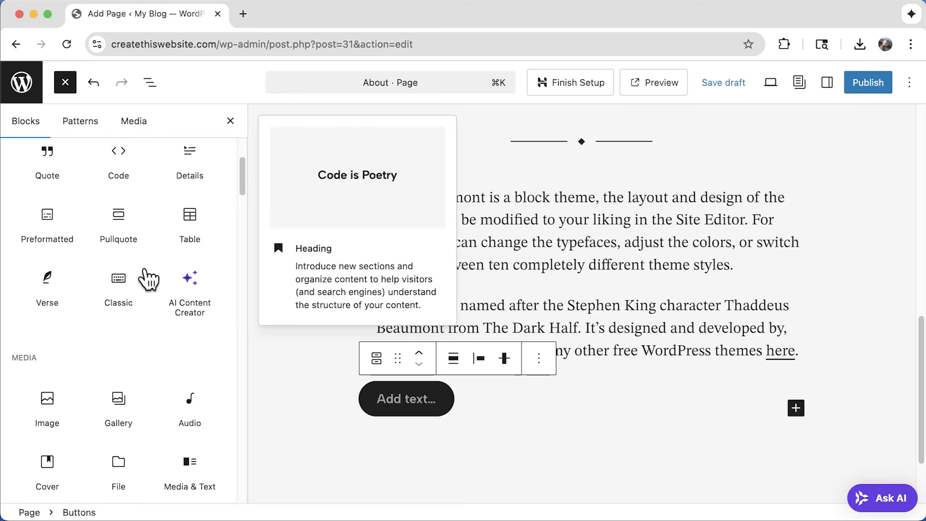
{"action": "scroll", "coordinate": [146, 279], "scroll_direction": "down", "scroll_amount": 6}
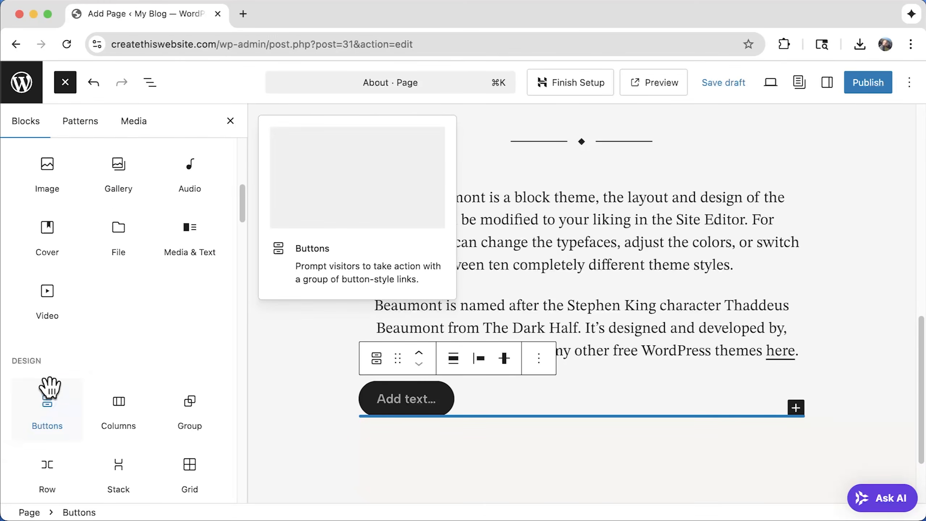
{"action": "left_click", "coordinate": [47, 400]}
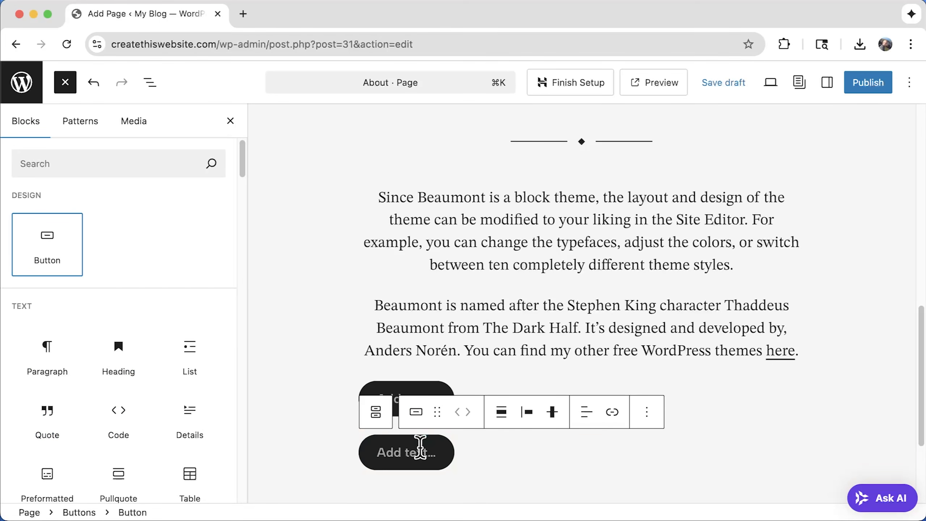
{"action": "left_click", "coordinate": [148, 84]}
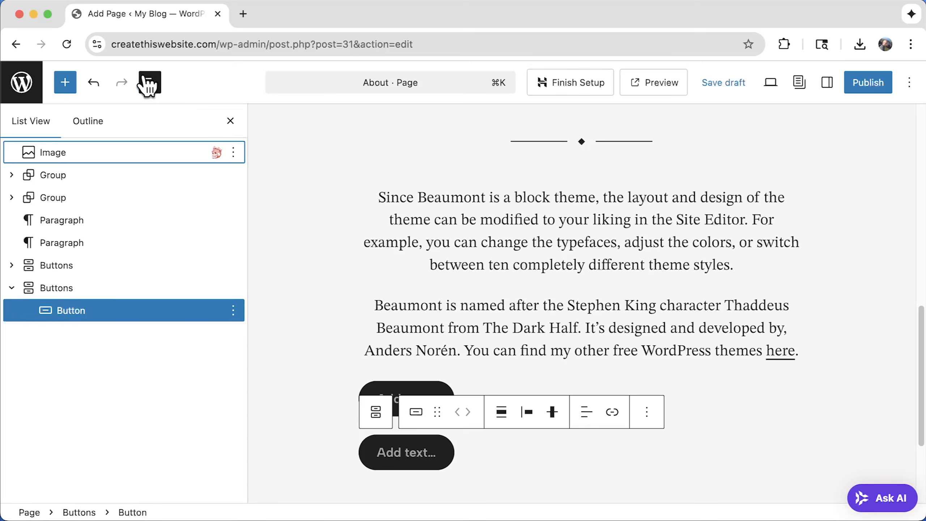
{"action": "left_click", "coordinate": [12, 265]}
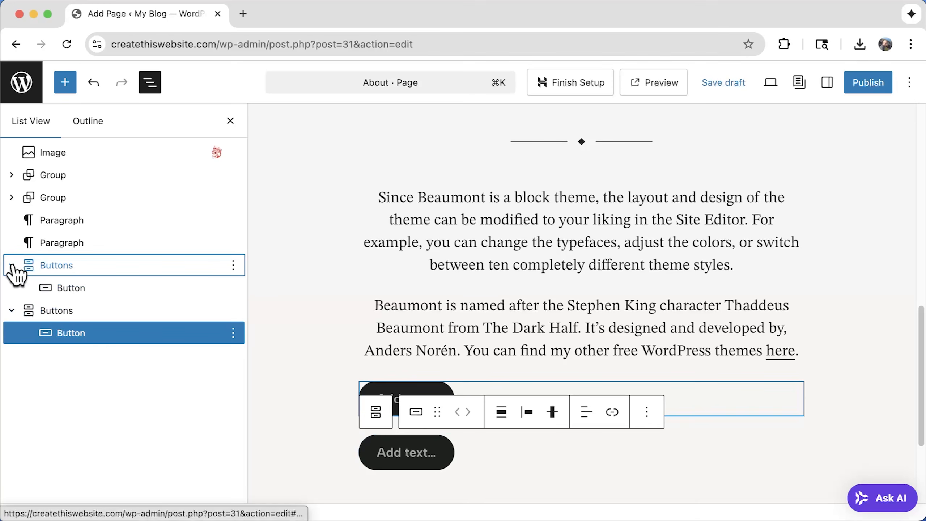
{"action": "left_click_drag", "start_coordinate": [58, 333], "coordinate": [66, 292]}
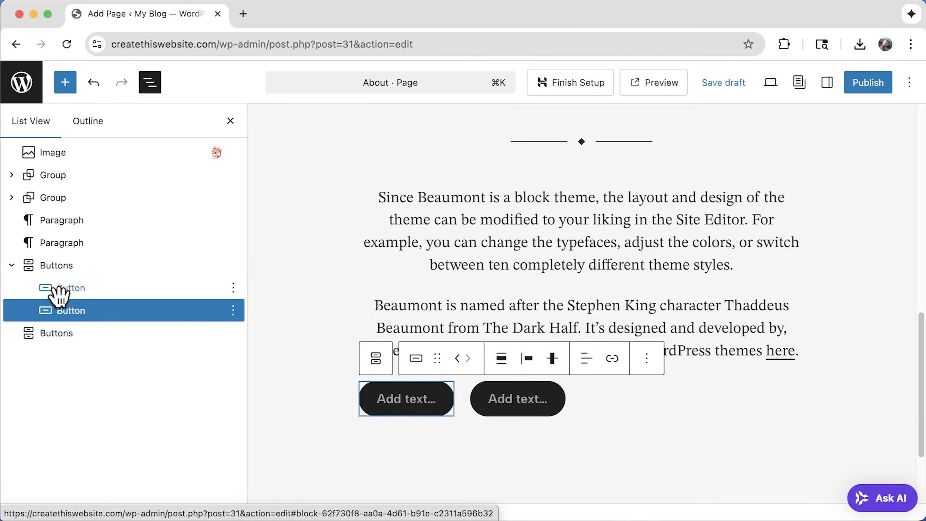
- Delete the leftover empty Buttons block
{"action": "left_click", "coordinate": [227, 333]}
{"action": "left_click", "coordinate": [233, 333]}
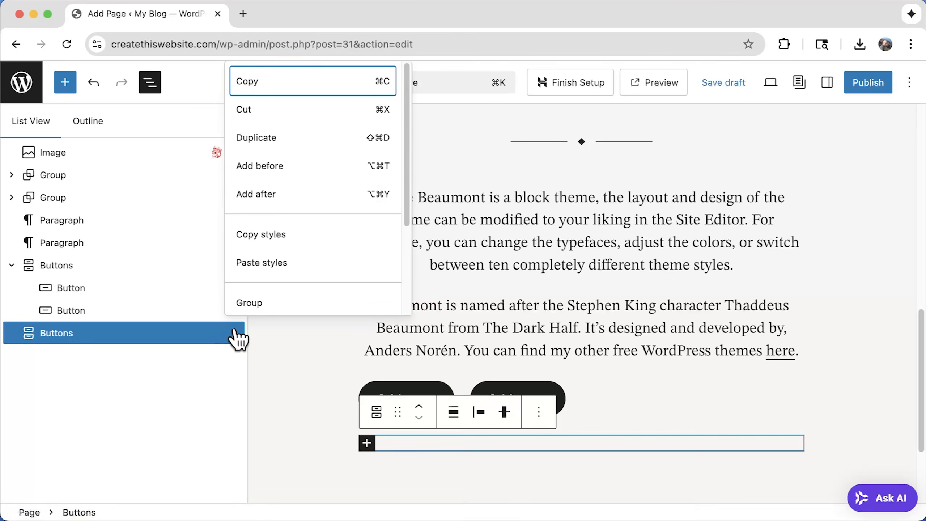
{"action": "left_click", "coordinate": [215, 330]}
{"action": "key", "text": "Delete"}
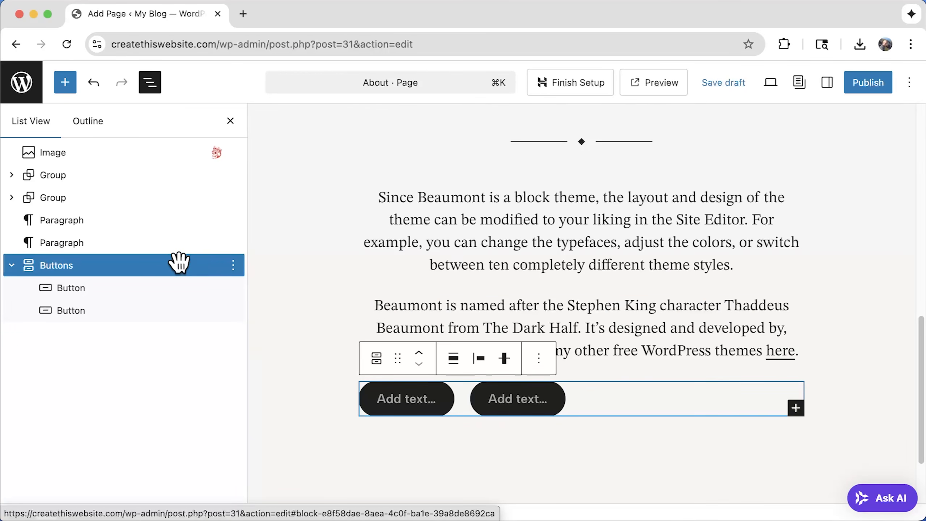
- Centre-justify the buttons row, keeping the default button width
{"action": "left_click", "coordinate": [453, 361]}
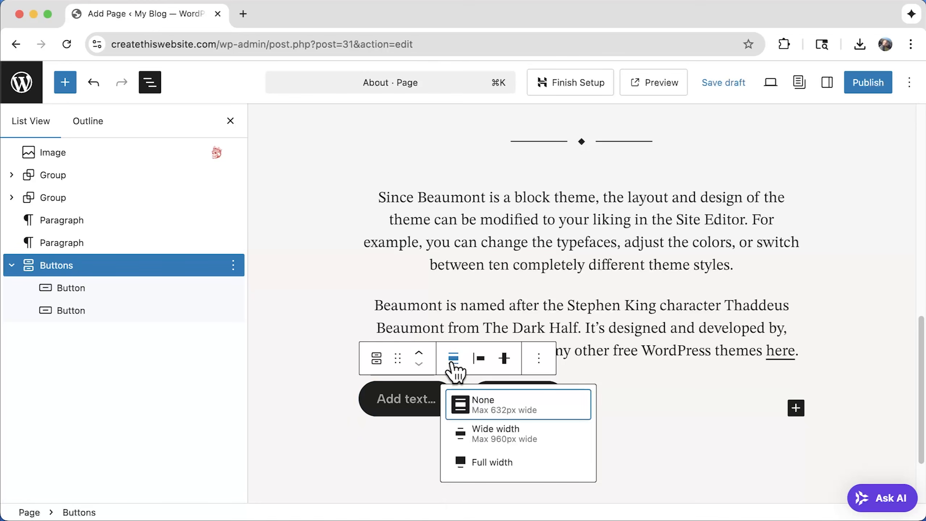
{"action": "left_click", "coordinate": [454, 361]}
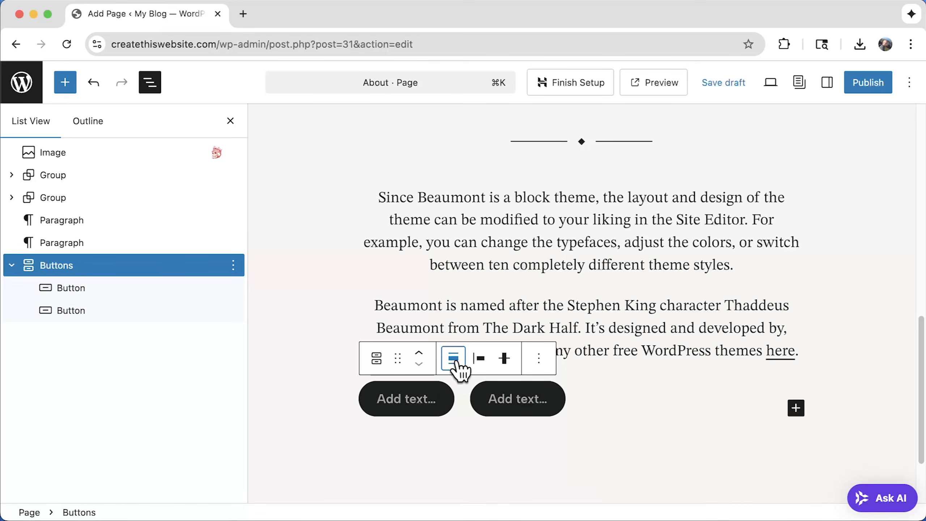
{"action": "left_click", "coordinate": [478, 359]}
{"action": "left_click", "coordinate": [524, 433]}
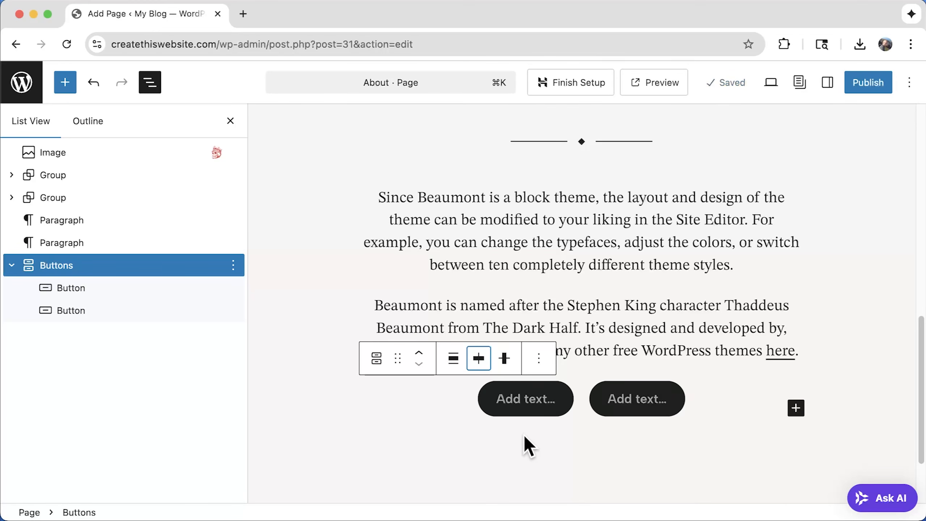
- Label the buttons 'My Work' and 'Blog' and give Blog the Outline style
{"action": "left_click", "coordinate": [534, 397]}
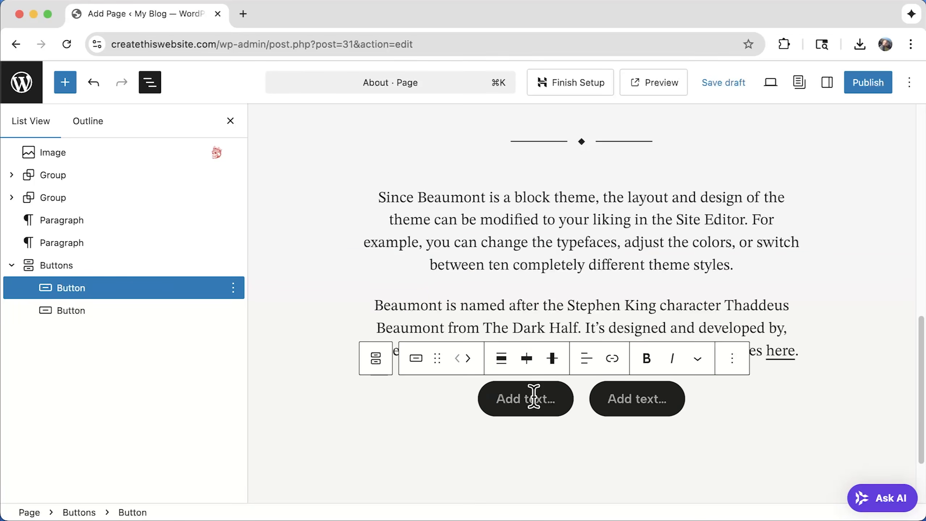
{"action": "type", "text": "My Work"}
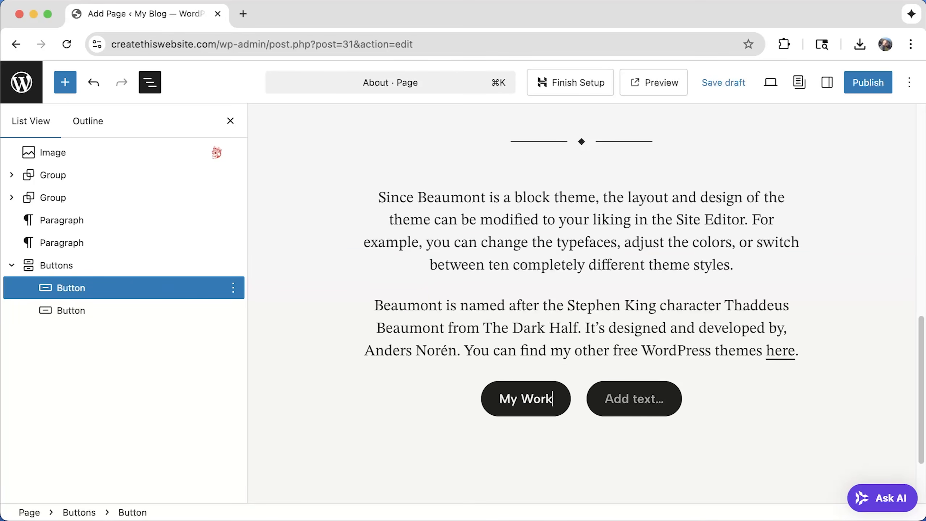
{"action": "left_click", "coordinate": [652, 401]}
{"action": "type", "text": "Blog"}
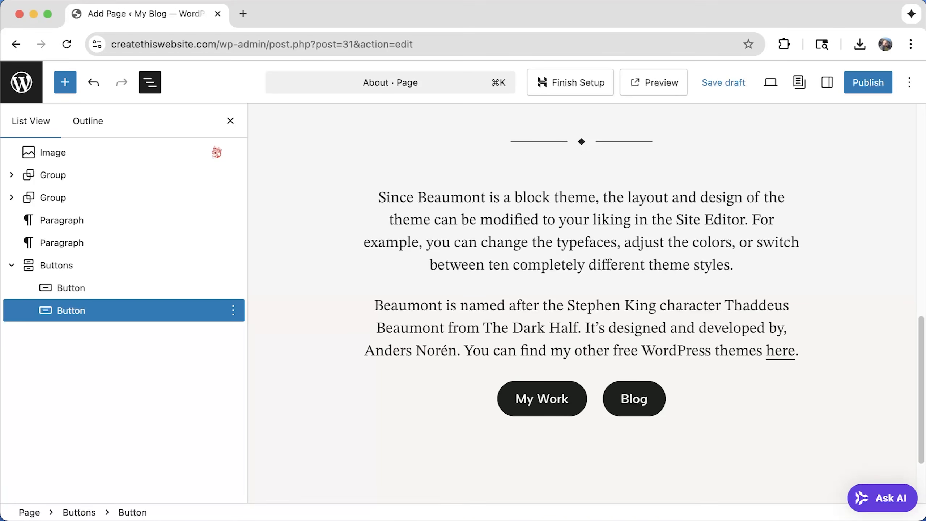
{"action": "left_click", "coordinate": [415, 363]}
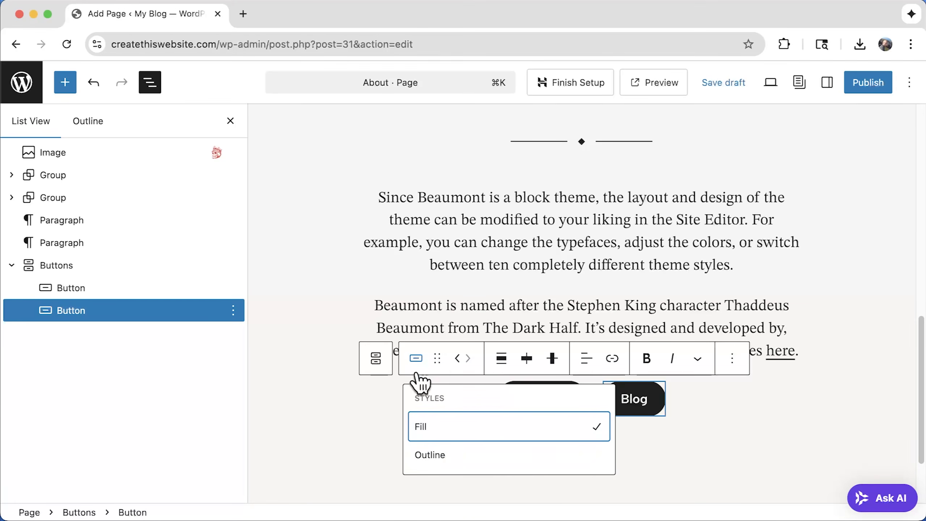
{"action": "left_click", "coordinate": [442, 457]}
{"action": "left_click", "coordinate": [699, 402]}
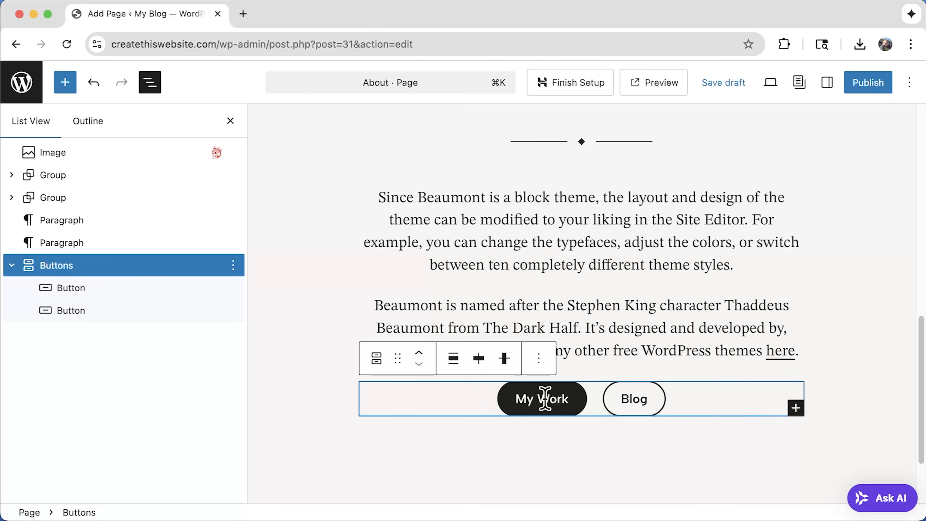
- Publish the About page and scroll through the live /about/ page
{"action": "left_click", "coordinate": [869, 82]}
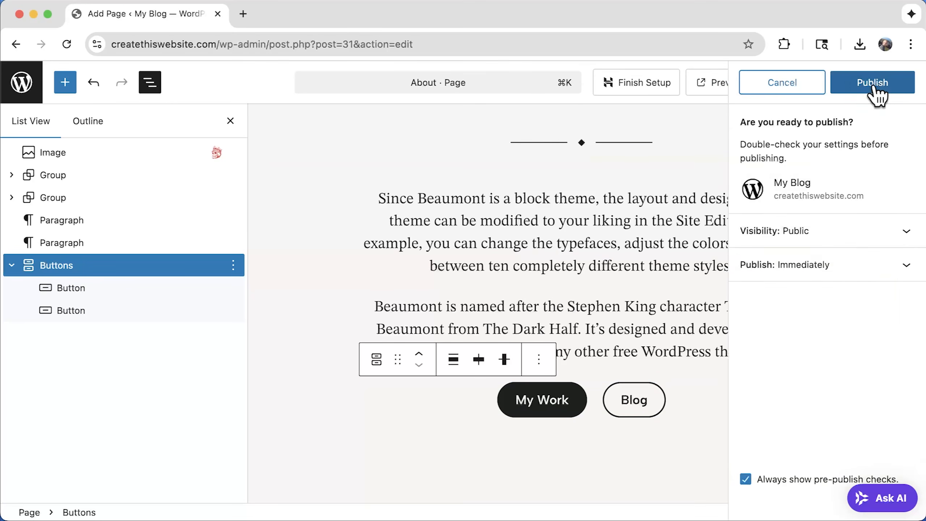
{"action": "left_click", "coordinate": [874, 84]}
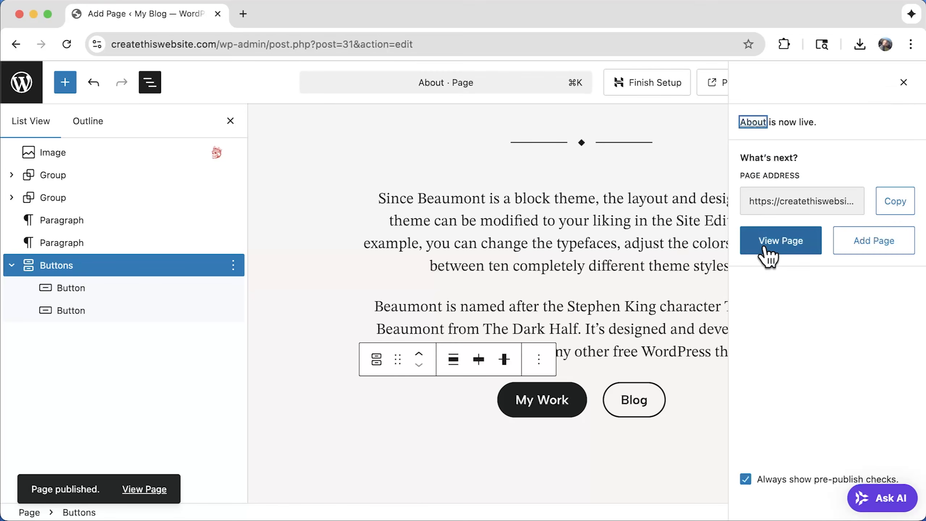
{"action": "left_click", "coordinate": [766, 245]}
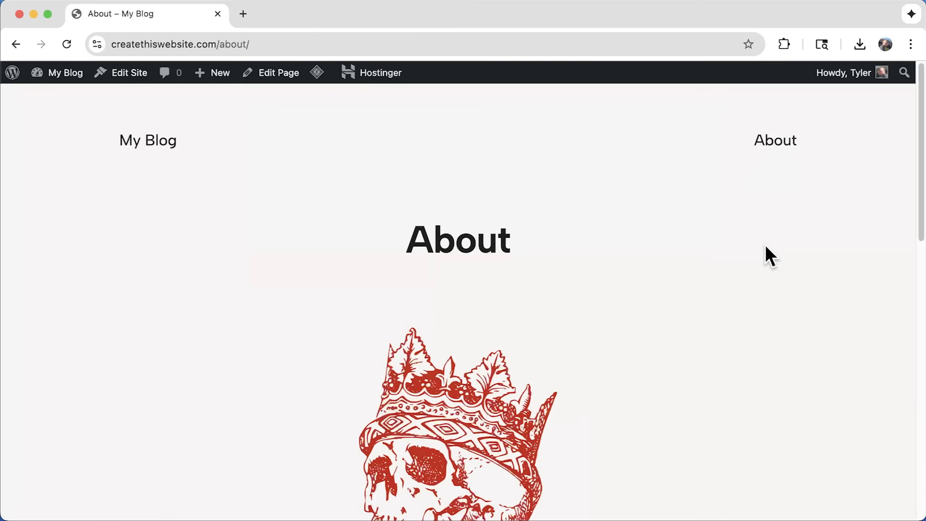
{"action": "scroll", "coordinate": [661, 266], "scroll_direction": "down", "scroll_amount": 10}
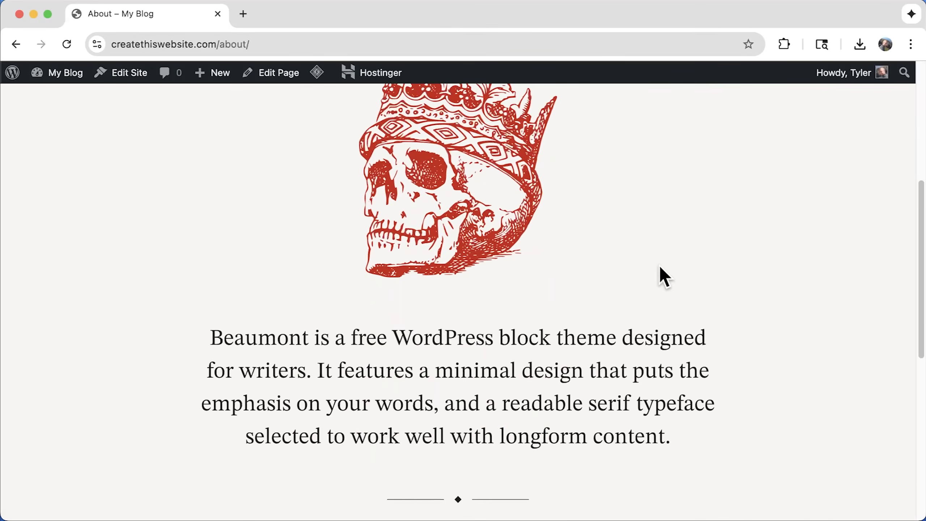
{"action": "scroll", "coordinate": [659, 267], "scroll_direction": "down", "scroll_amount": 5}
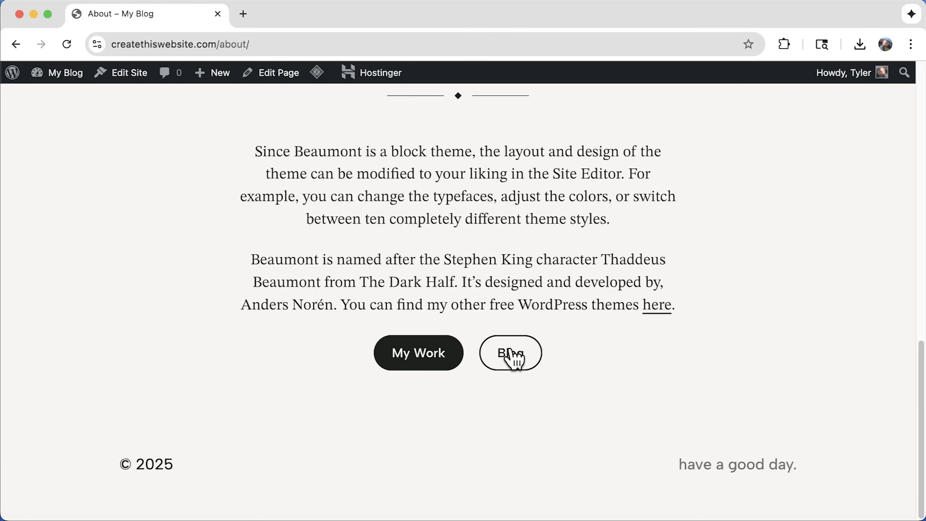
{"action": "scroll", "coordinate": [648, 369], "scroll_direction": "up", "scroll_amount": 10}
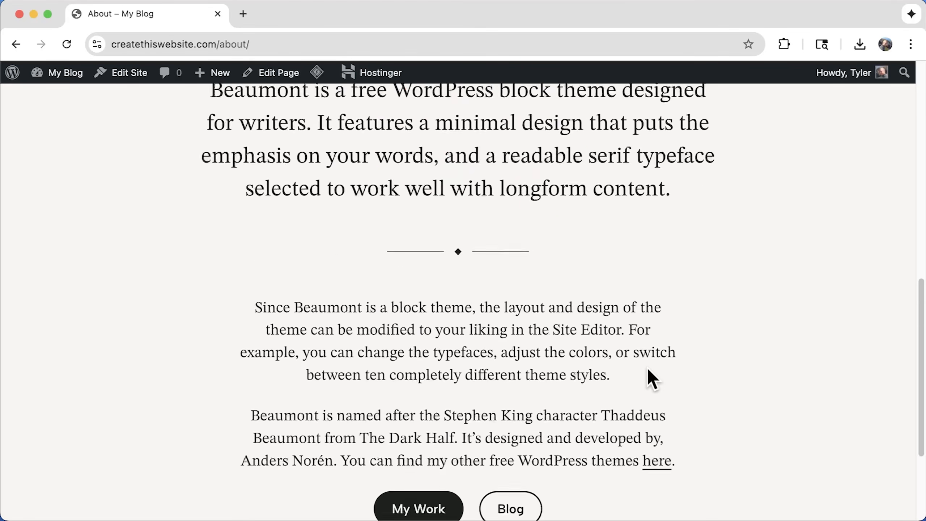
{"action": "scroll", "coordinate": [648, 370], "scroll_direction": "up", "scroll_amount": 5}
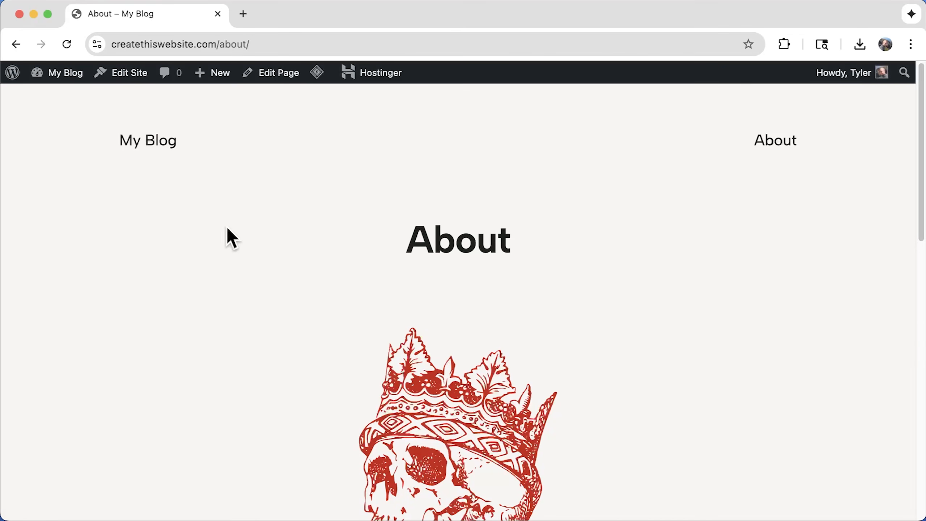
- Create a new page titled 'Work'
{"action": "left_click", "coordinate": [67, 75]}
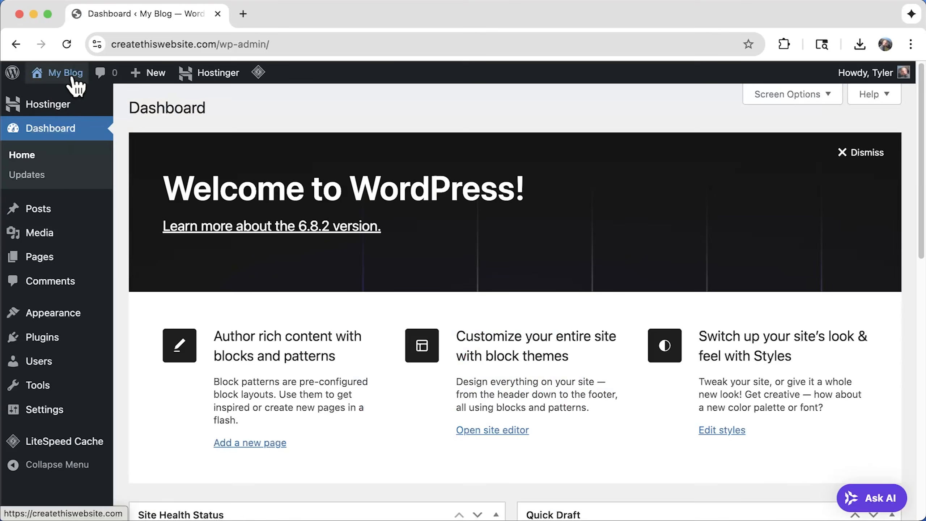
{"action": "left_click", "coordinate": [55, 259]}
{"action": "left_click", "coordinate": [210, 110]}
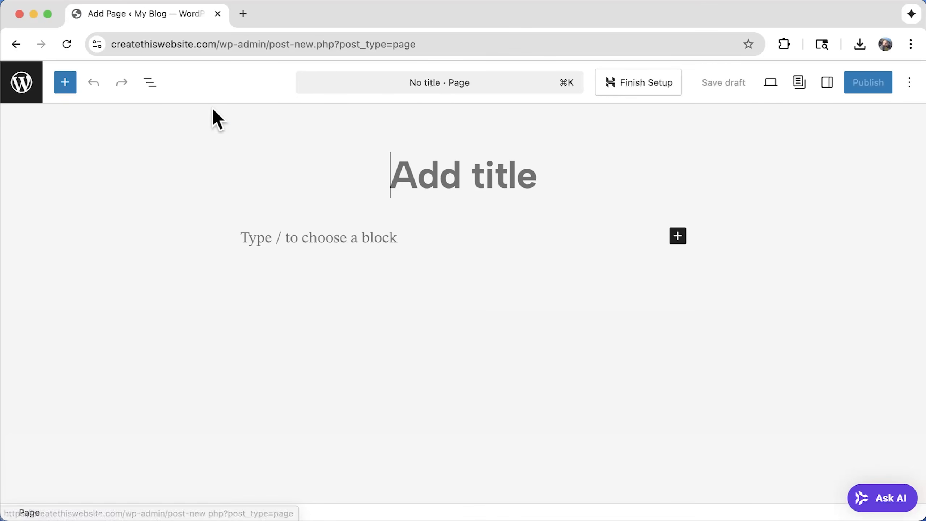
{"action": "type", "text": "Work"}
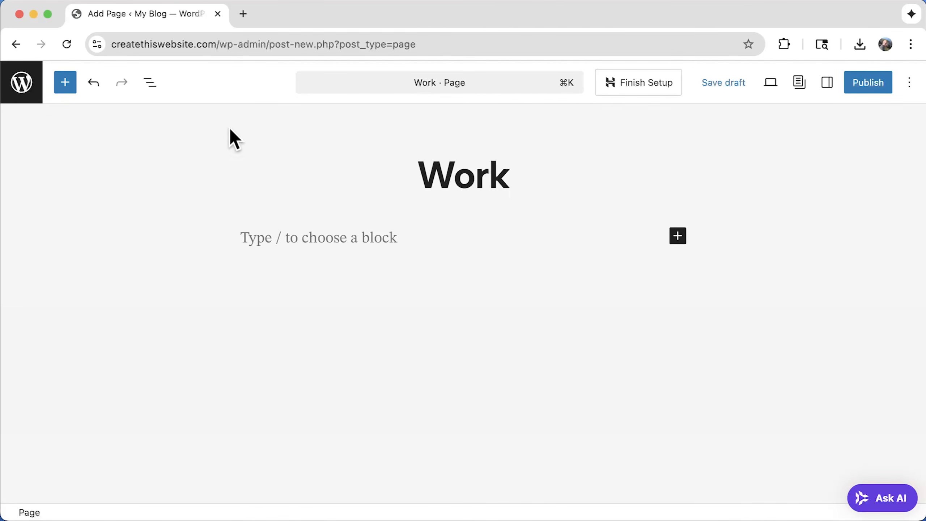
- Insert the Beaumont Résumé pattern and publish the Work page
{"action": "left_click", "coordinate": [65, 83]}
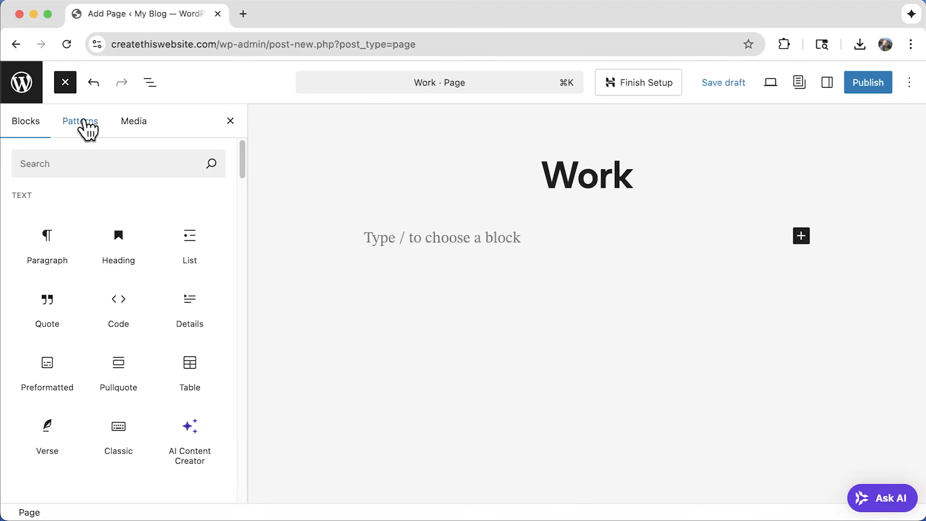
{"action": "left_click", "coordinate": [83, 121]}
{"action": "left_click", "coordinate": [77, 288]}
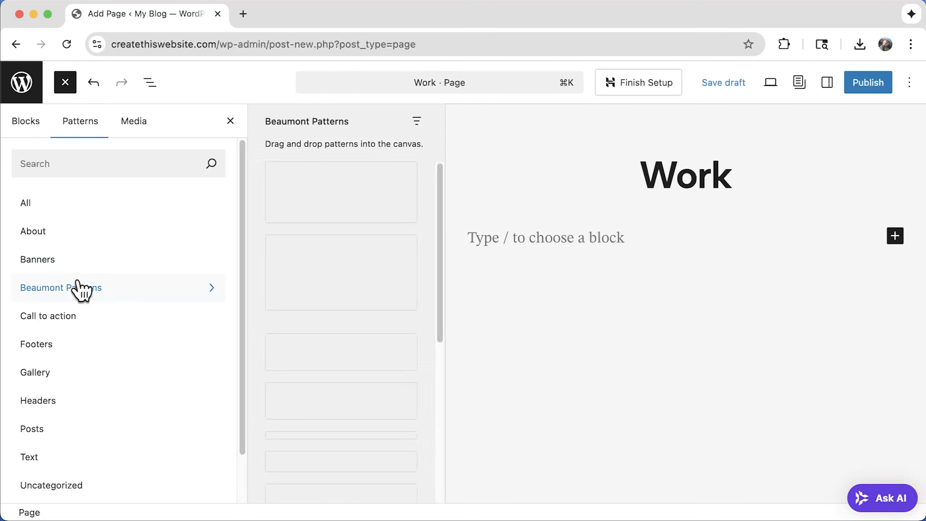
{"action": "scroll", "coordinate": [376, 283], "scroll_direction": "down", "scroll_amount": 10}
{"action": "left_click", "coordinate": [361, 333]}
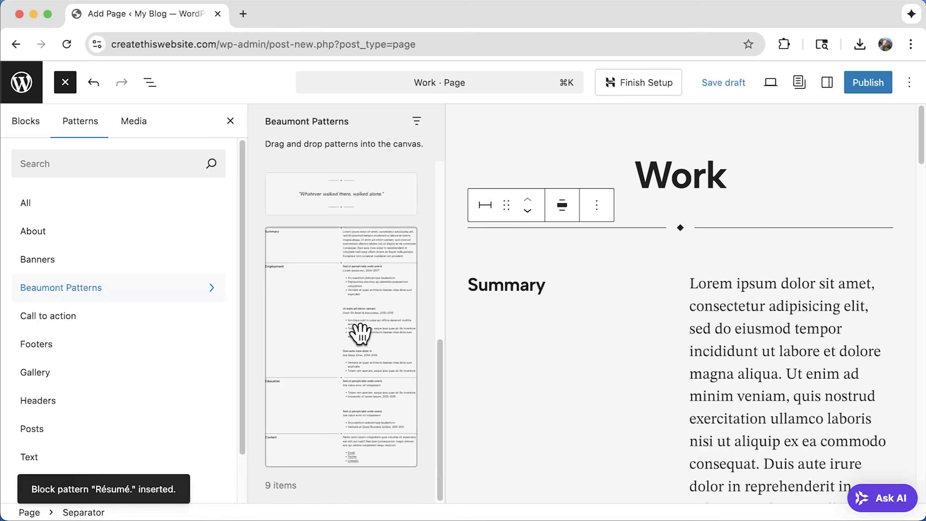
{"action": "left_click", "coordinate": [230, 121]}
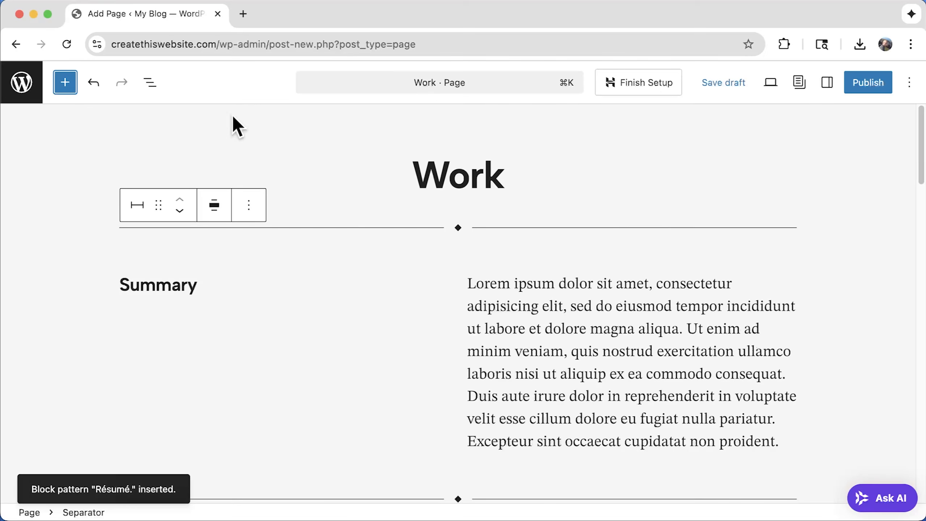
{"action": "left_click", "coordinate": [864, 87]}
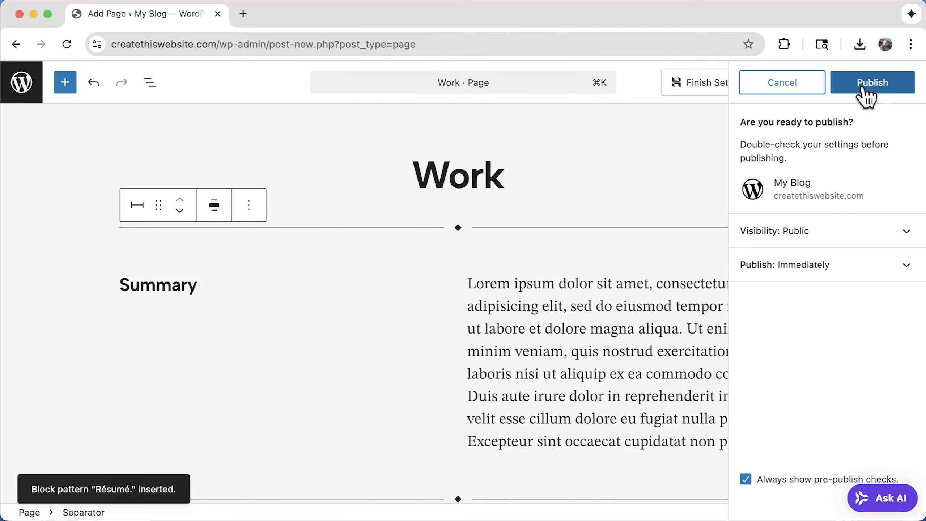
{"action": "left_click", "coordinate": [864, 88]}
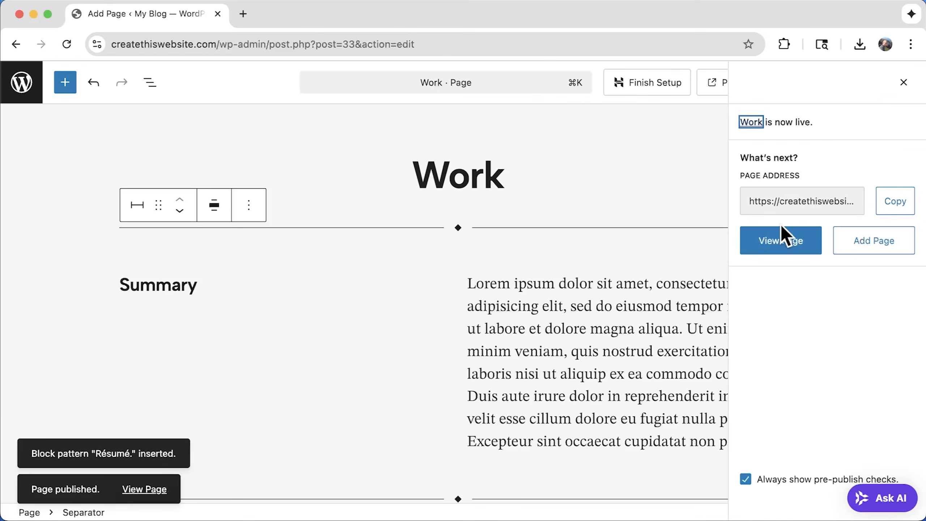
- View the live Work page and try the About and Work header links
{"action": "left_click", "coordinate": [772, 244]}
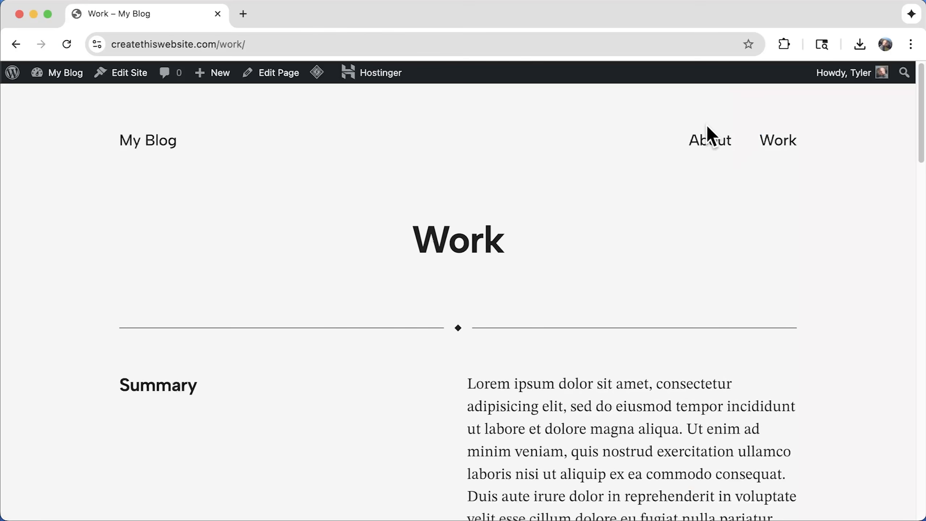
{"action": "left_click", "coordinate": [709, 144]}
{"action": "left_click", "coordinate": [795, 142]}
{"action": "scroll", "coordinate": [697, 292], "scroll_direction": "down", "scroll_amount": 15}
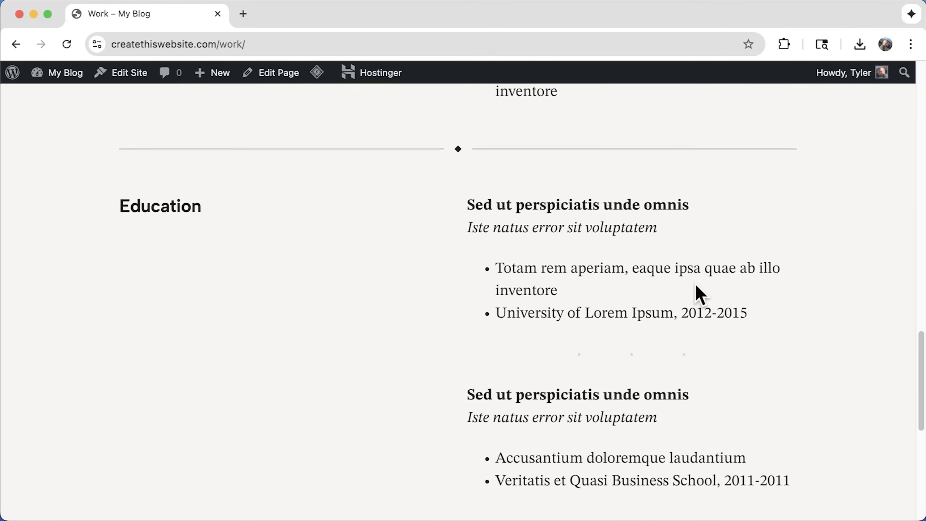
{"action": "scroll", "coordinate": [700, 296], "scroll_direction": "up", "scroll_amount": 20}
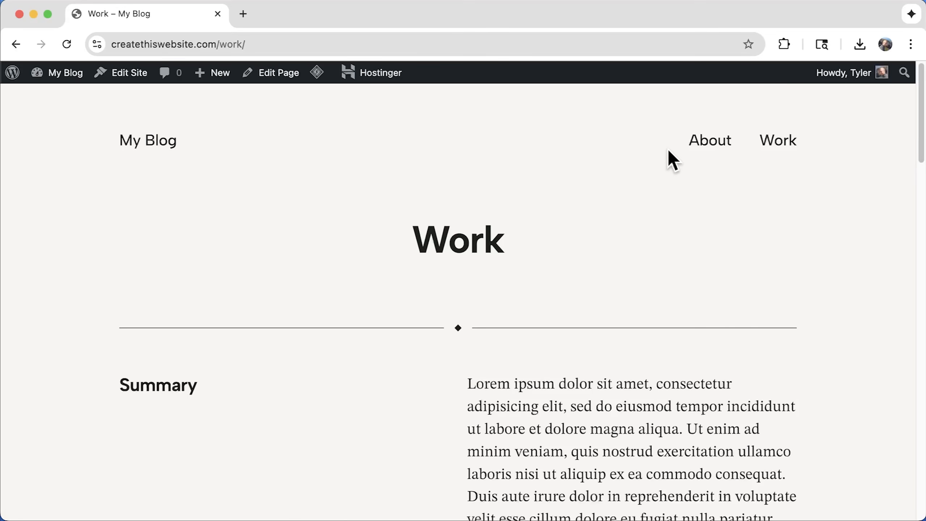
- Go to the homepage, then the Dashboard, and back to the live front page
{"action": "left_click", "coordinate": [159, 146]}
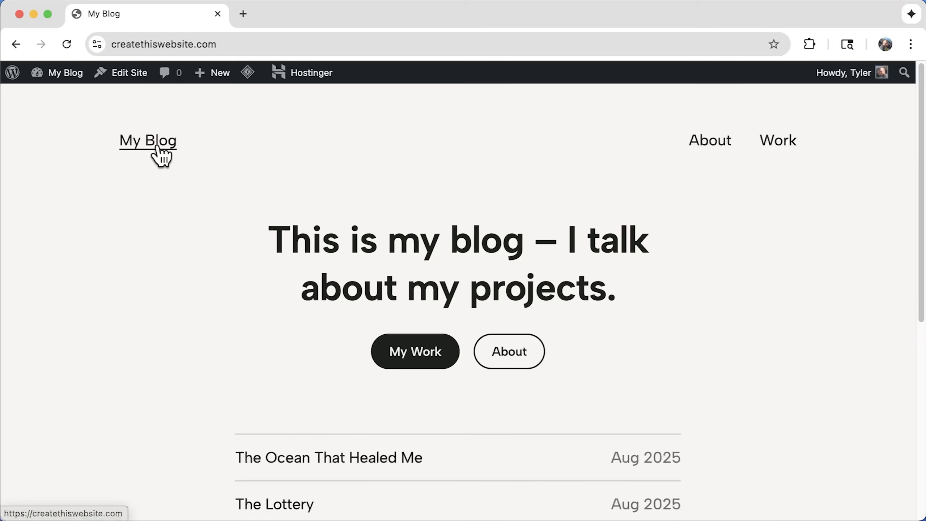
{"action": "left_click", "coordinate": [61, 73]}
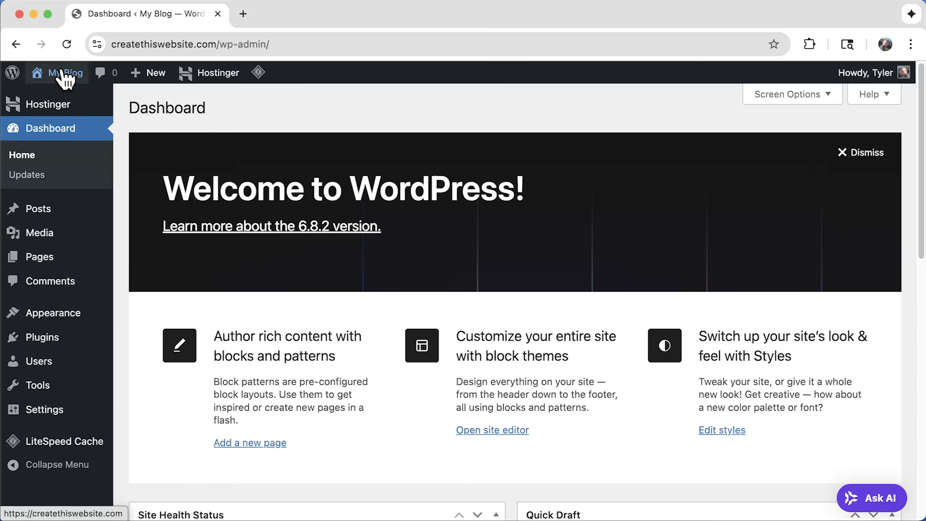
{"action": "mouse_move", "coordinate": [77, 314]}
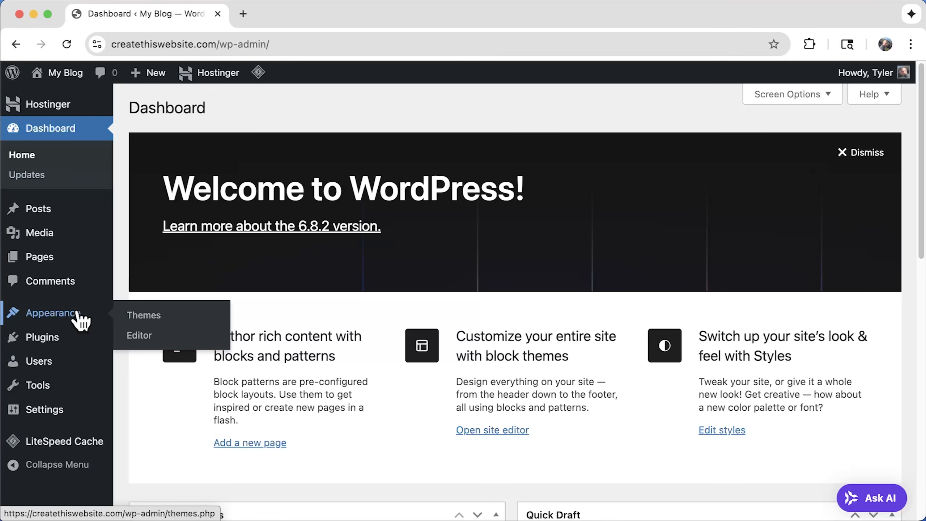
{"action": "left_click", "coordinate": [68, 73]}
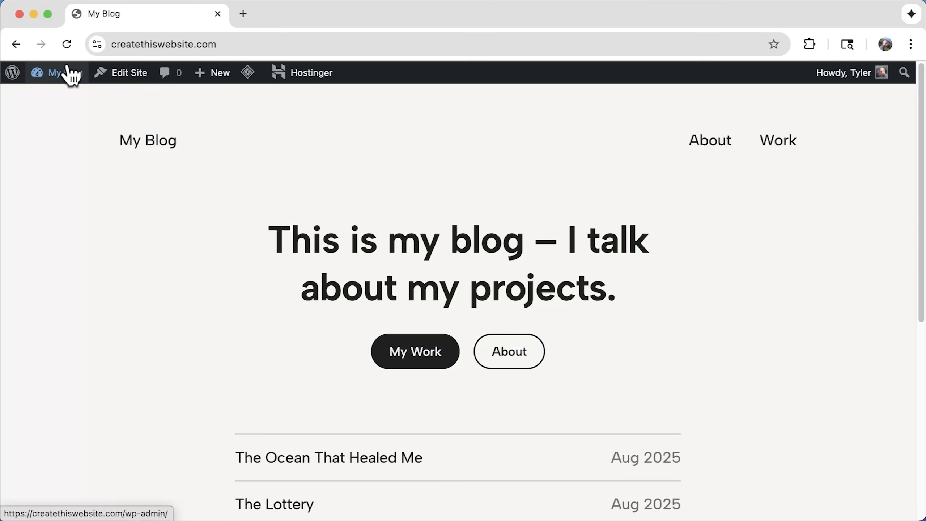
- Edit the front page template in the Site Editor and expand the header's Group and Row in List View
{"action": "left_click", "coordinate": [133, 73]}
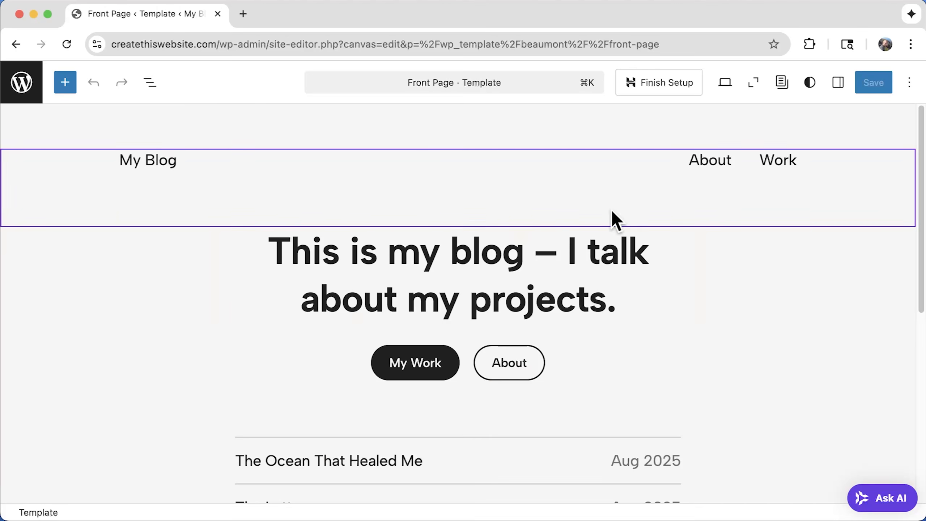
{"action": "left_click", "coordinate": [716, 161]}
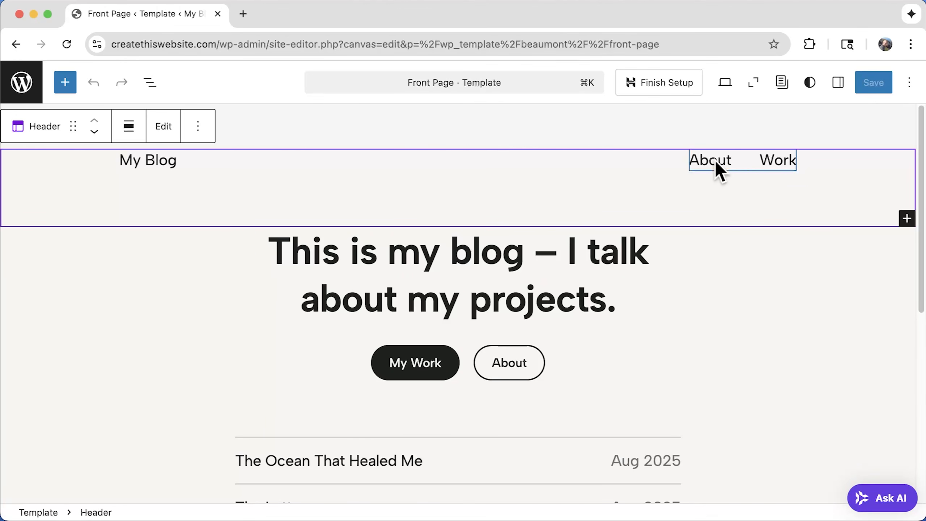
{"action": "left_click", "coordinate": [150, 83]}
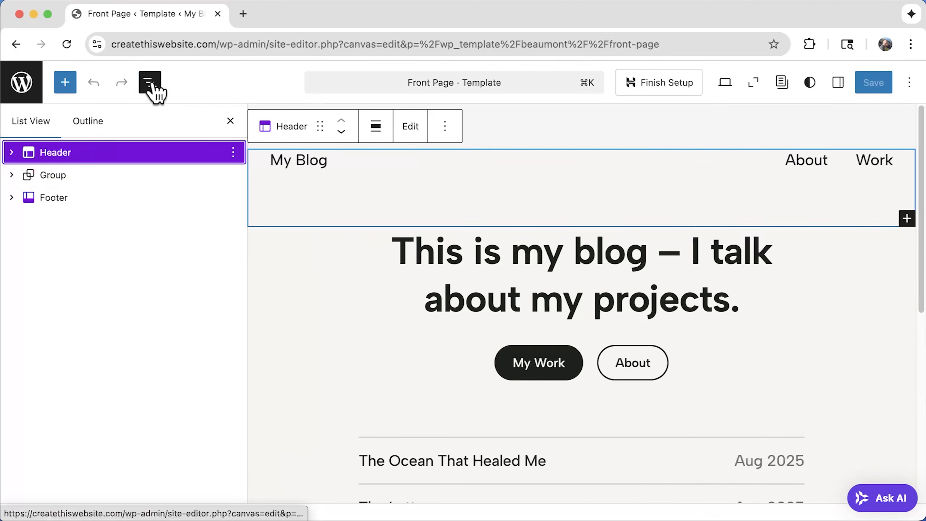
{"action": "left_click", "coordinate": [11, 152]}
{"action": "left_click", "coordinate": [29, 175]}
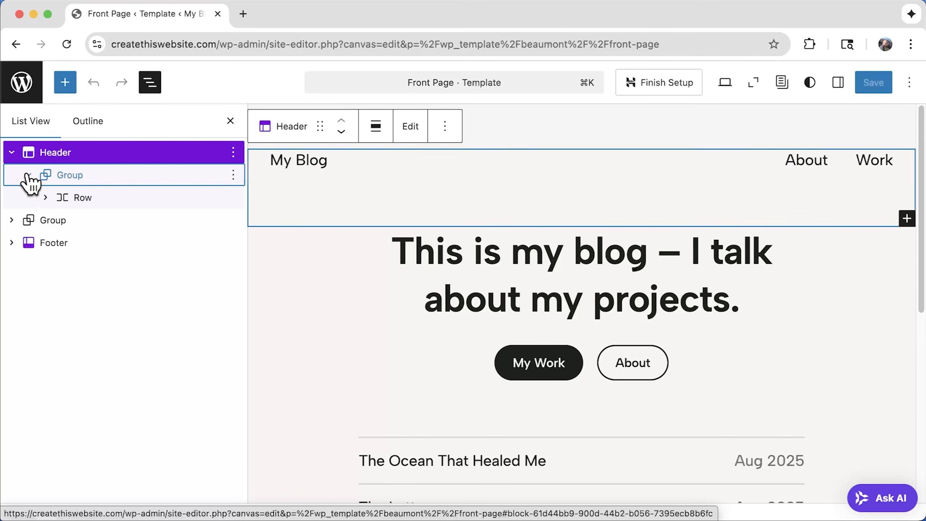
{"action": "left_click", "coordinate": [44, 199]}
- Expand the header Navigation to its About and Work Page List and show its settings
{"action": "left_click", "coordinate": [125, 243]}
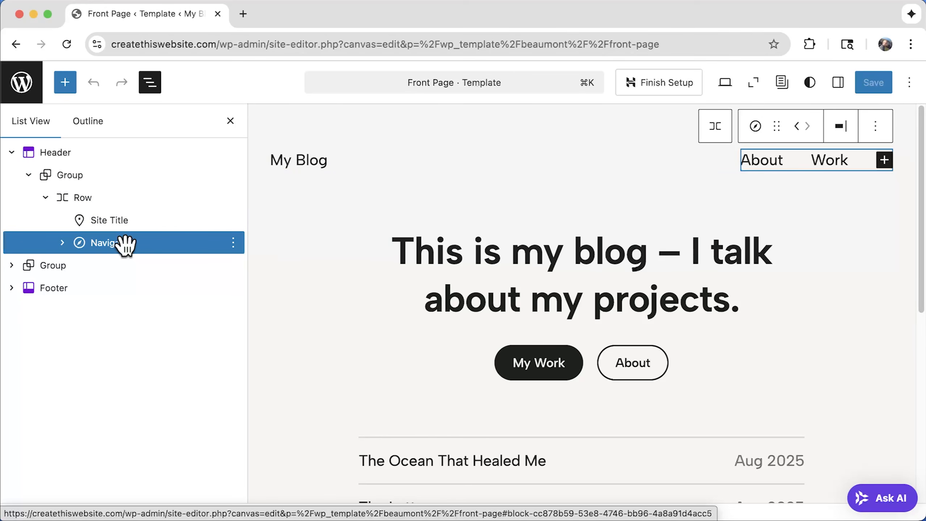
{"action": "left_click", "coordinate": [62, 244]}
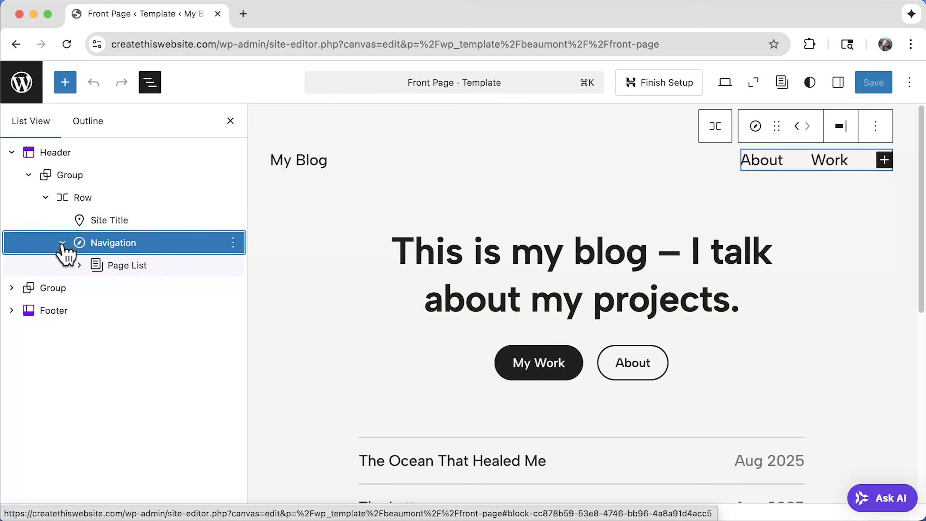
{"action": "left_click", "coordinate": [80, 265]}
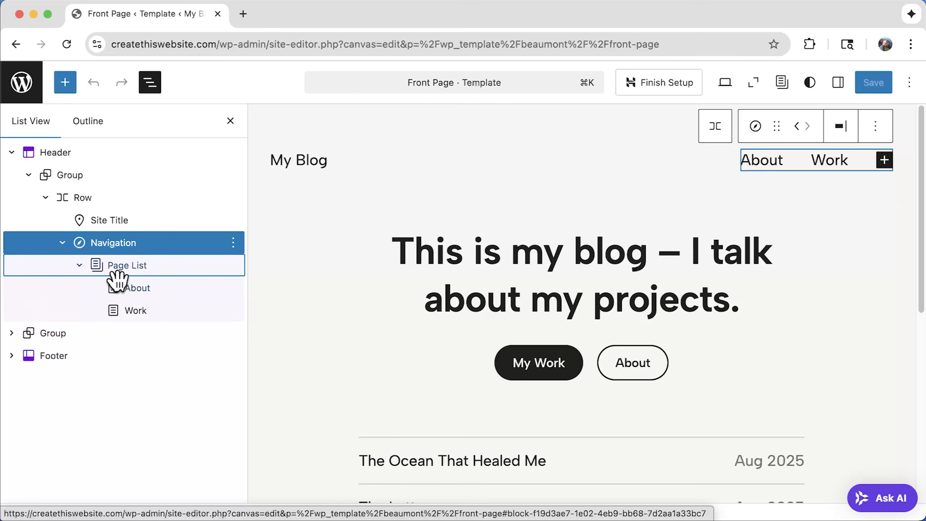
{"action": "left_click", "coordinate": [155, 265]}
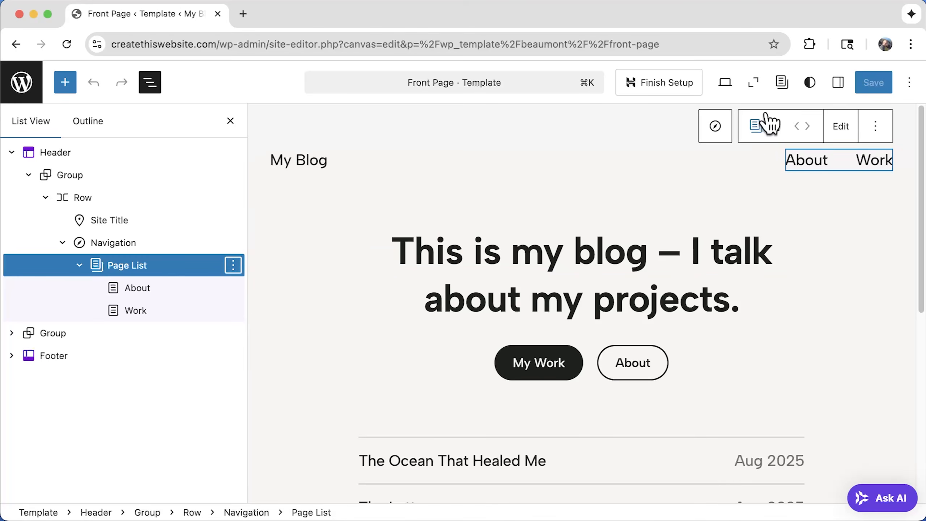
{"action": "left_click", "coordinate": [847, 87]}
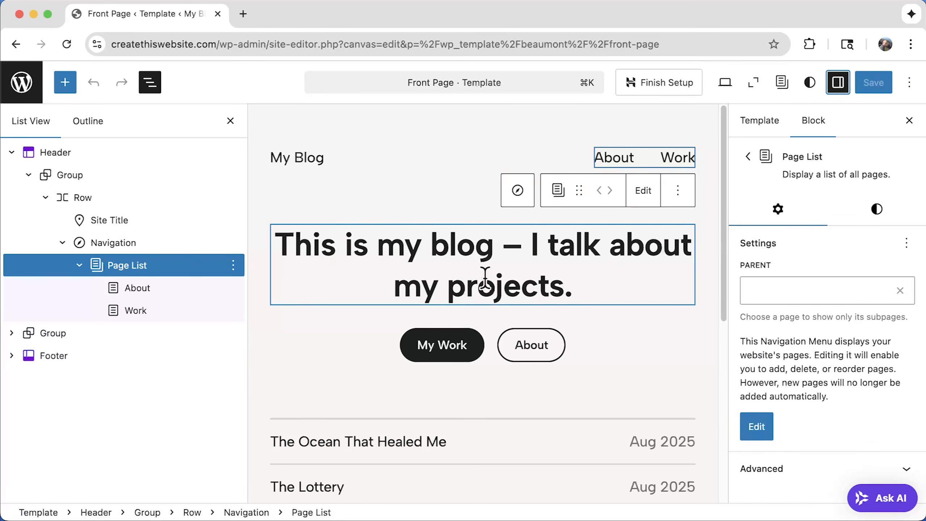
{"action": "left_click", "coordinate": [163, 242]}
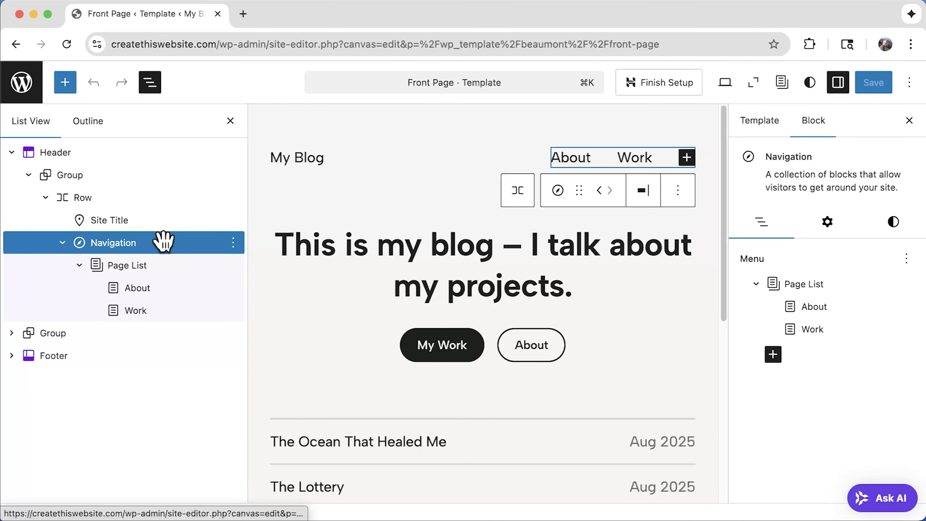
- Append a custom link to '/' in the header navigation, labelled 'My Blog'
{"action": "left_click", "coordinate": [776, 356]}
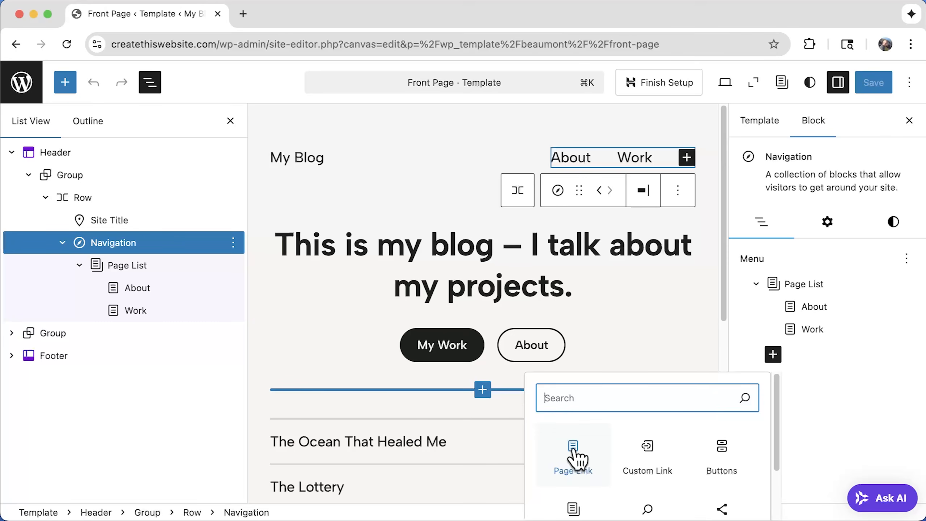
{"action": "left_click", "coordinate": [651, 449]}
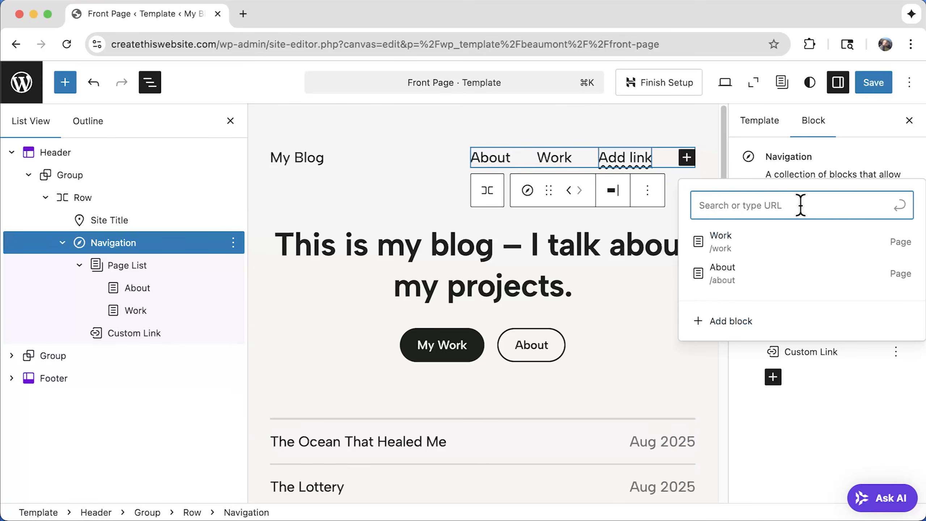
{"action": "type", "text": "/"}
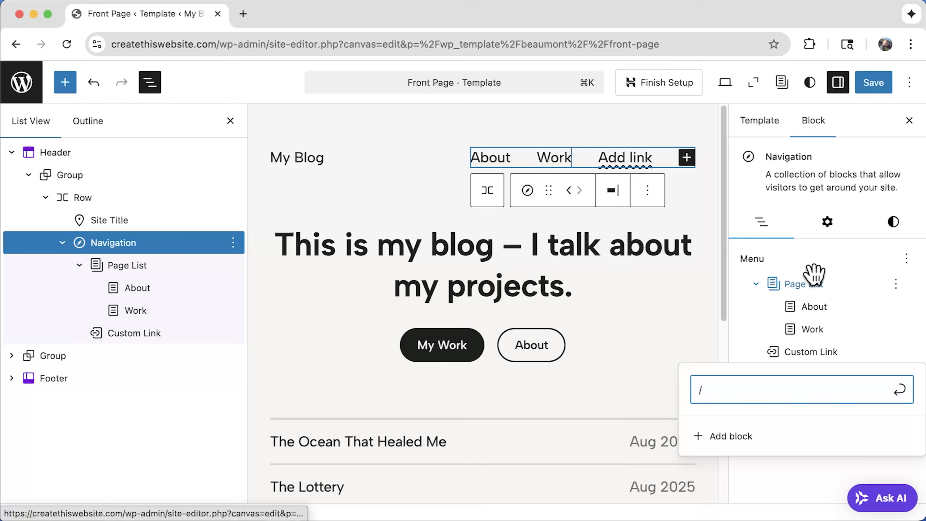
{"action": "key", "text": "Return"}
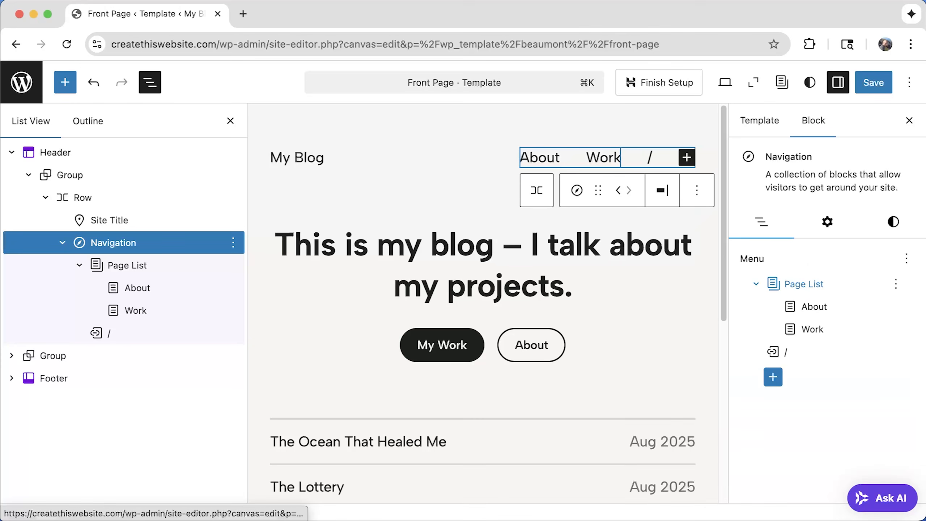
{"action": "left_click", "coordinate": [796, 349]}
{"action": "double_click", "coordinate": [786, 304]}
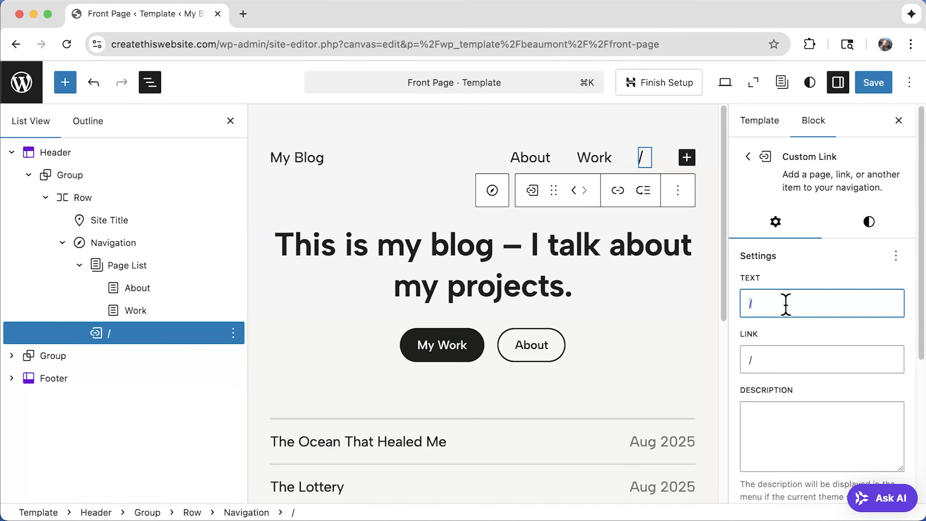
{"action": "type", "text": "Journal"}
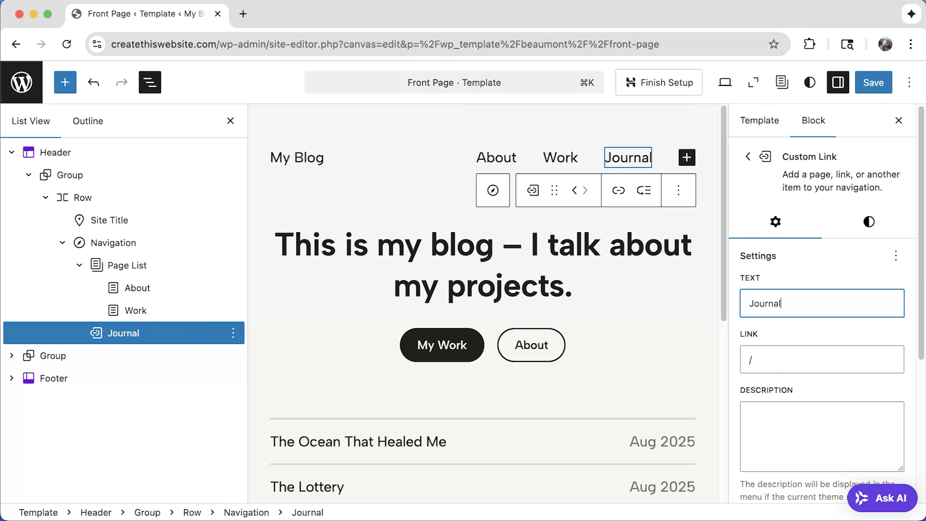
{"action": "key", "text": "BackSpace"}
{"action": "key", "text": "BackSpace"}
{"action": "key", "text": "BackSpace"}
{"action": "key", "text": "BackSpace"}
{"action": "key", "text": "BackSpace"}
{"action": "key", "text": "BackSpace"}
{"action": "key", "text": "BackSpace"}
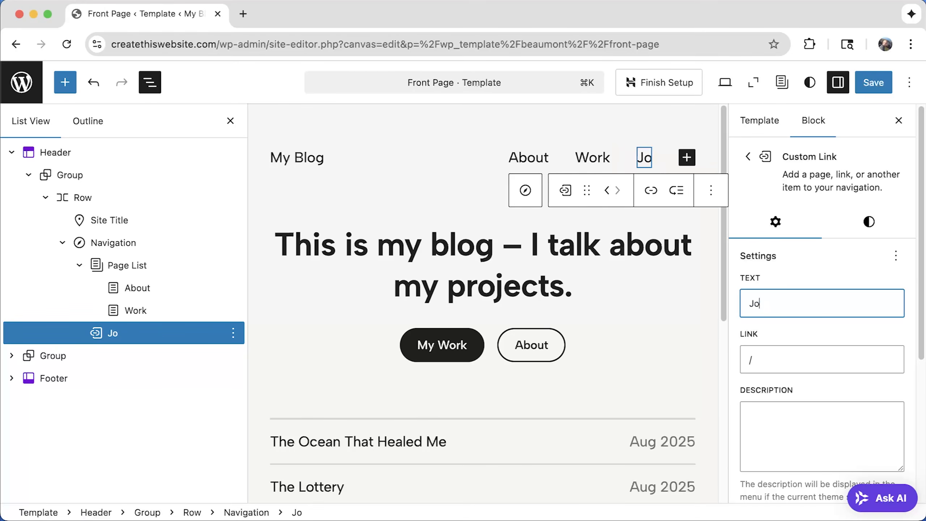
{"action": "type", "text": "My Blog"}
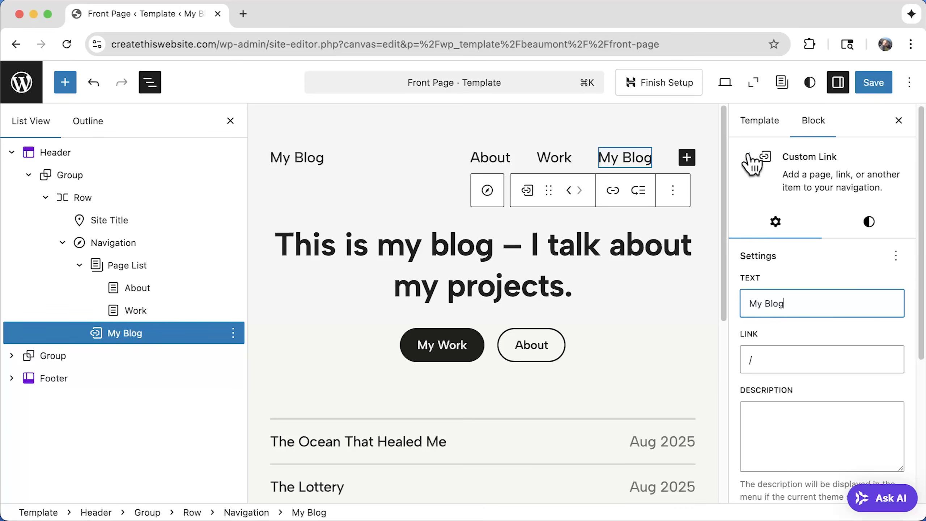
{"action": "scroll", "coordinate": [817, 295], "scroll_direction": "down", "scroll_amount": 3}
{"action": "scroll", "coordinate": [817, 303], "scroll_direction": "down", "scroll_amount": 1}
{"action": "scroll", "coordinate": [817, 255], "scroll_direction": "up", "scroll_amount": 5}
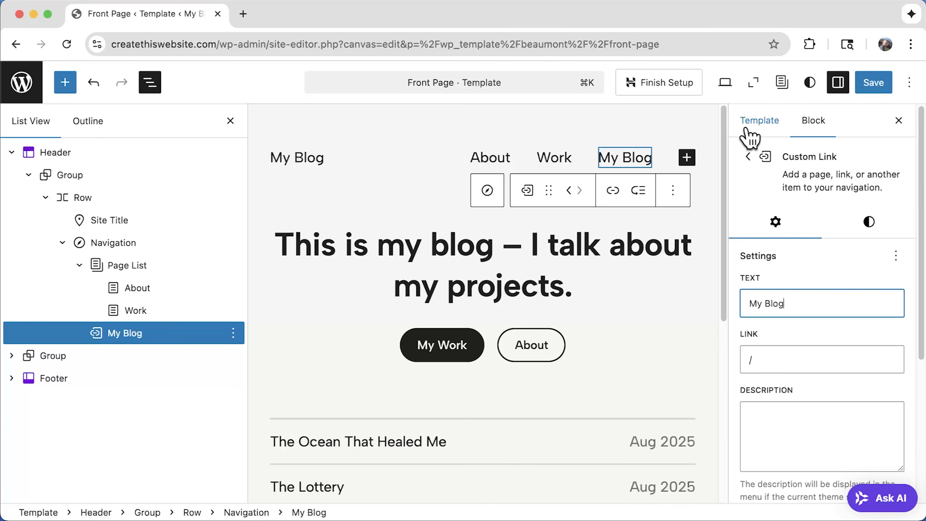
- Convert the page list into separate links and move My Blog to the start of the menu
{"action": "left_click", "coordinate": [749, 157]}
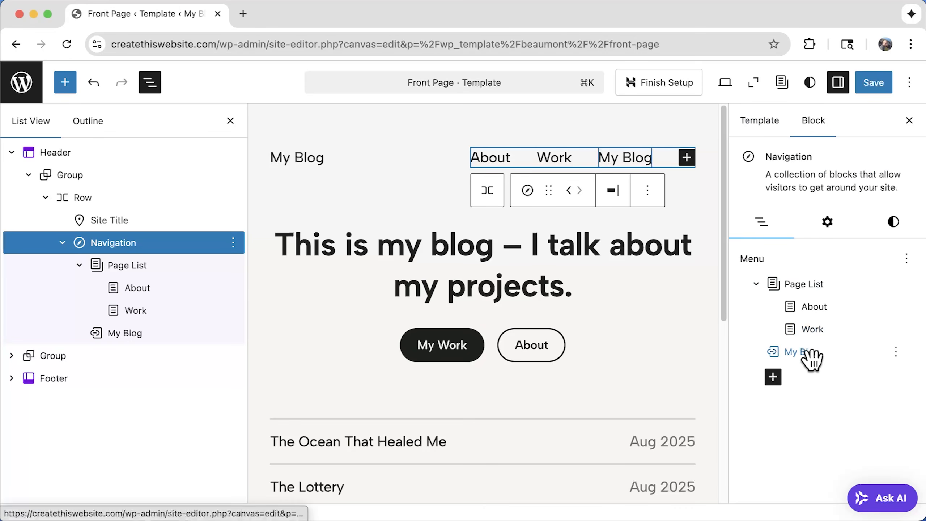
{"action": "mouse_move", "coordinate": [802, 353]}
{"action": "left_mouse_down"}
{"action": "mouse_move", "coordinate": [803, 294]}
{"action": "mouse_move", "coordinate": [795, 345]}
{"action": "mouse_move", "coordinate": [812, 346]}
{"action": "left_mouse_up"}
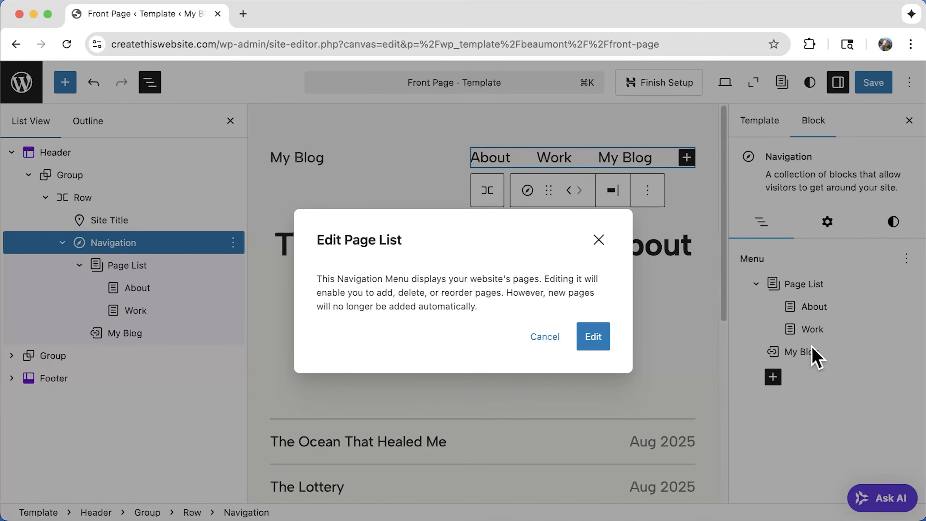
{"action": "left_click", "coordinate": [598, 337]}
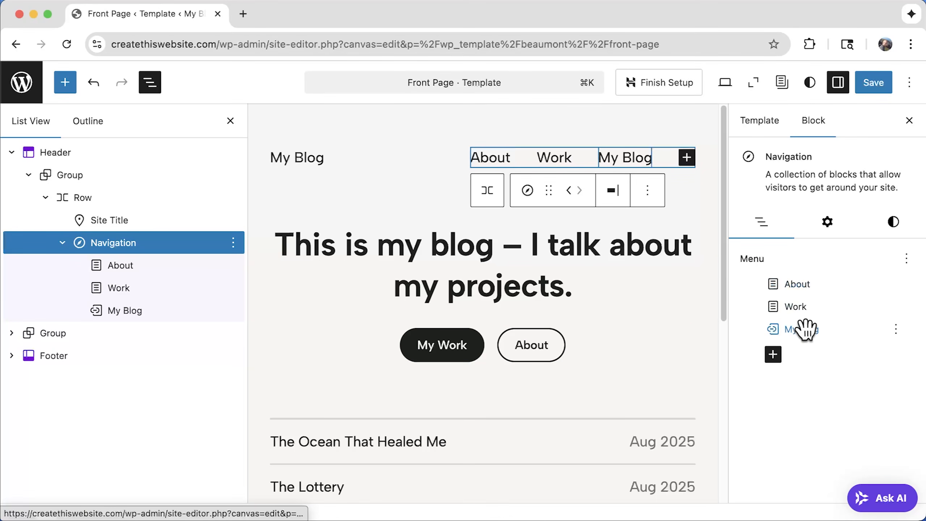
{"action": "left_click_drag", "start_coordinate": [806, 328], "coordinate": [802, 279]}
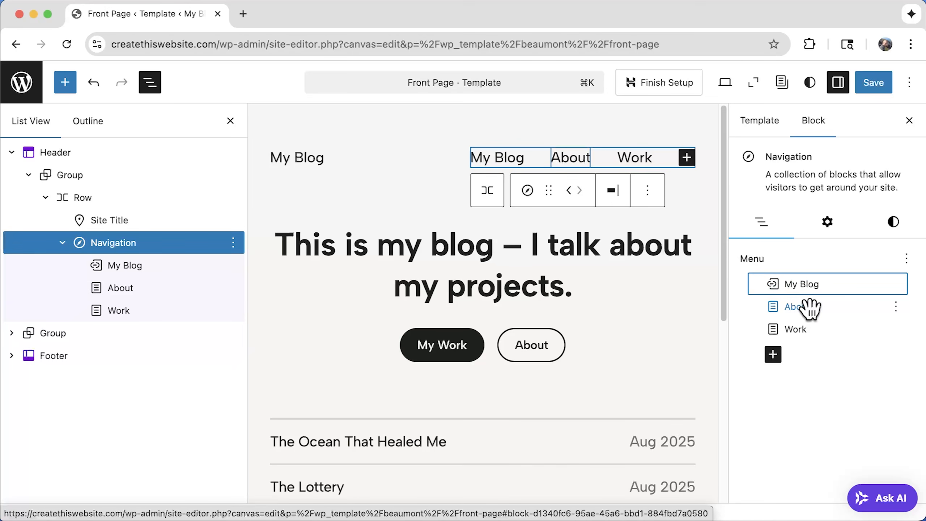
- Save the header navigation and Front Page template changes
{"action": "left_click", "coordinate": [874, 82]}
{"action": "left_click", "coordinate": [874, 83]}
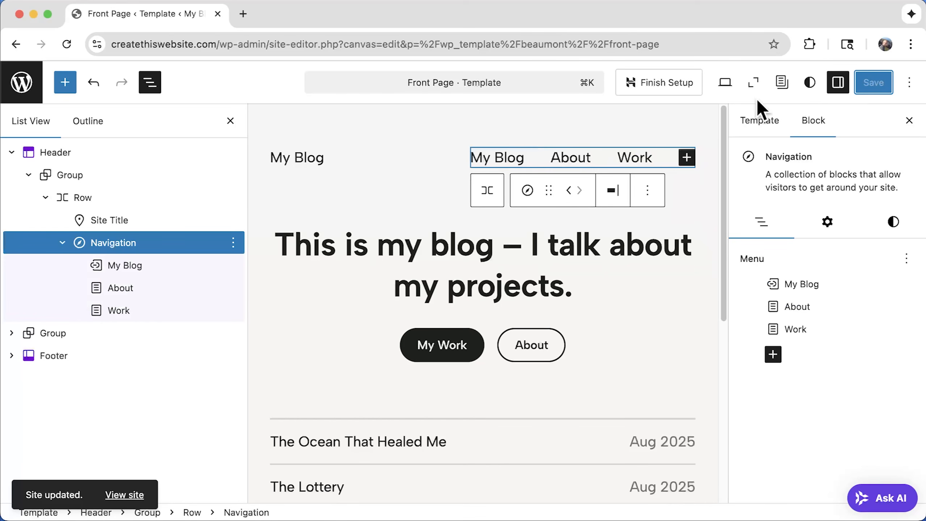
{"action": "left_click_drag", "start_coordinate": [218, 44], "coordinate": [687, 46]}
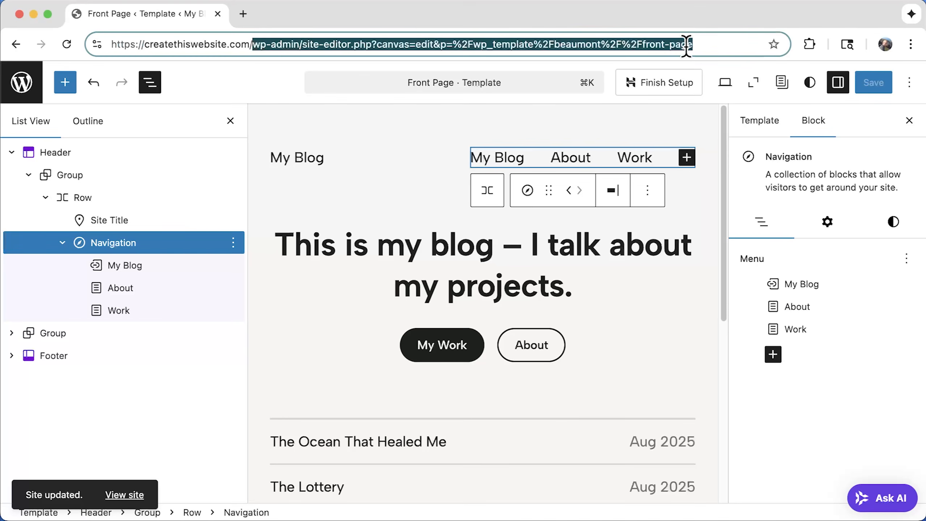
- Load the live site and test the About, My Blog and Work header links
{"action": "key", "text": "BackSpace"}
{"action": "key", "text": "Return"}
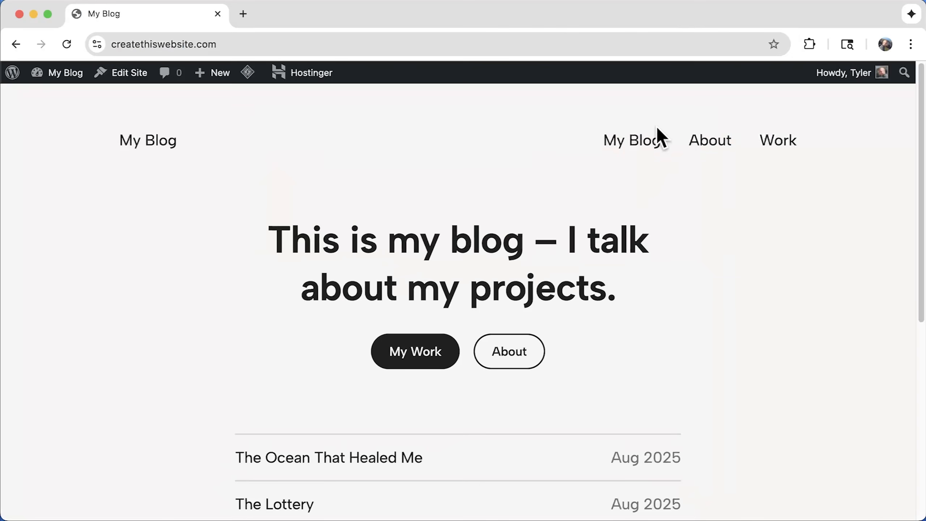
{"action": "left_click", "coordinate": [724, 141]}
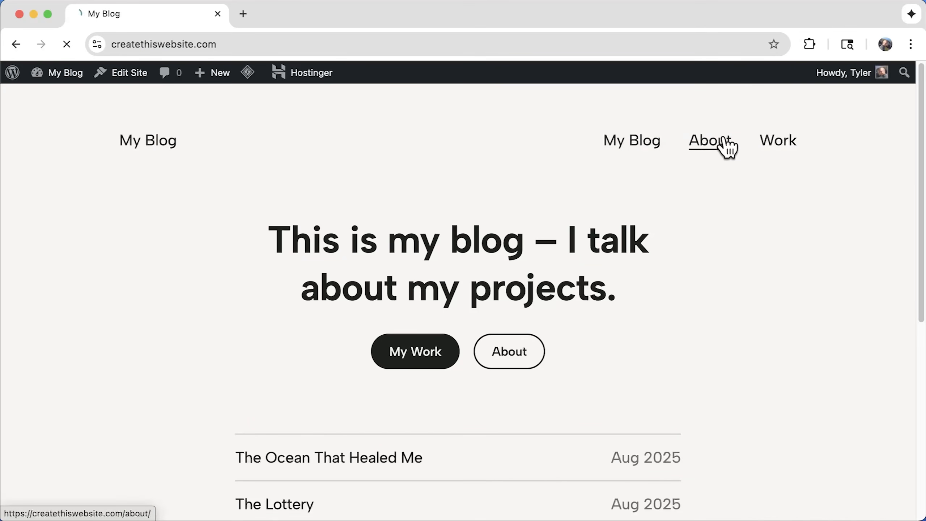
{"action": "left_click", "coordinate": [637, 147]}
{"action": "left_click", "coordinate": [784, 147]}
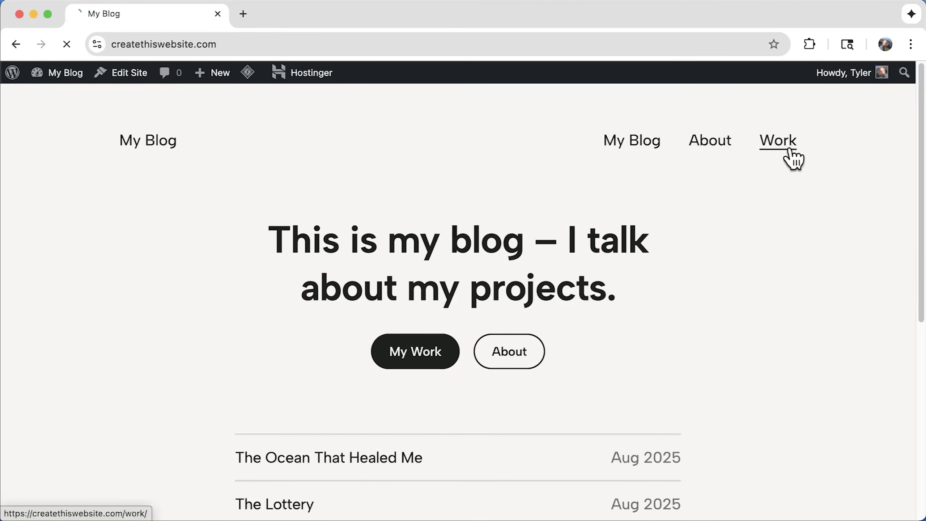
- Go to the live About page and open it in the page editor
{"action": "left_click", "coordinate": [725, 149]}
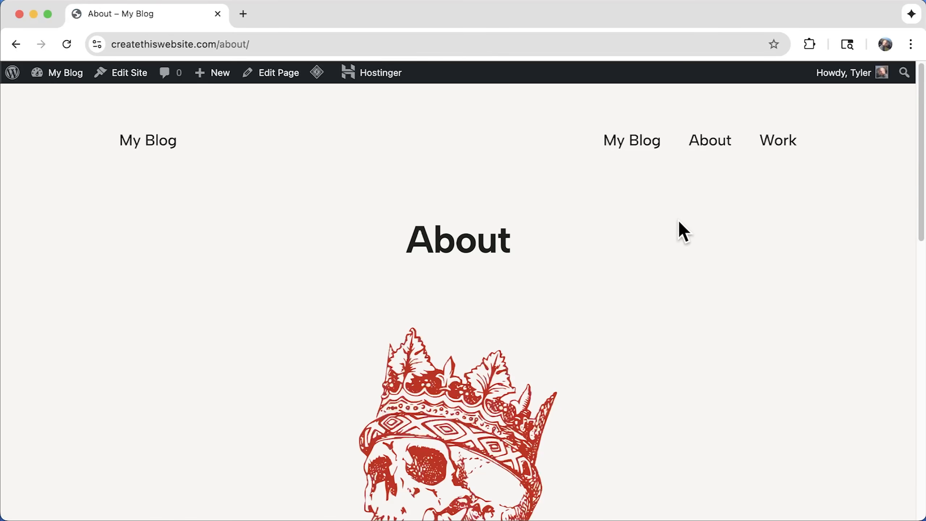
{"action": "scroll", "coordinate": [679, 226], "scroll_direction": "down", "scroll_amount": 15}
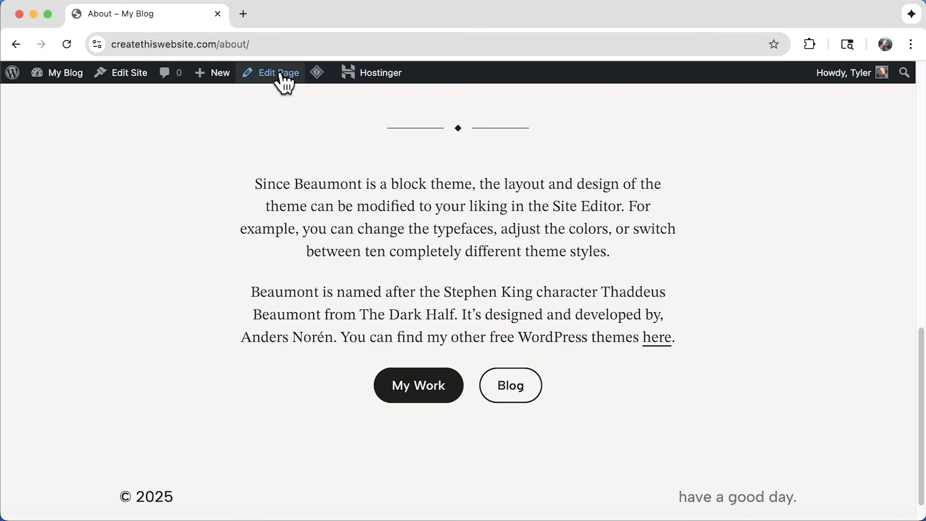
{"action": "left_click", "coordinate": [283, 75]}
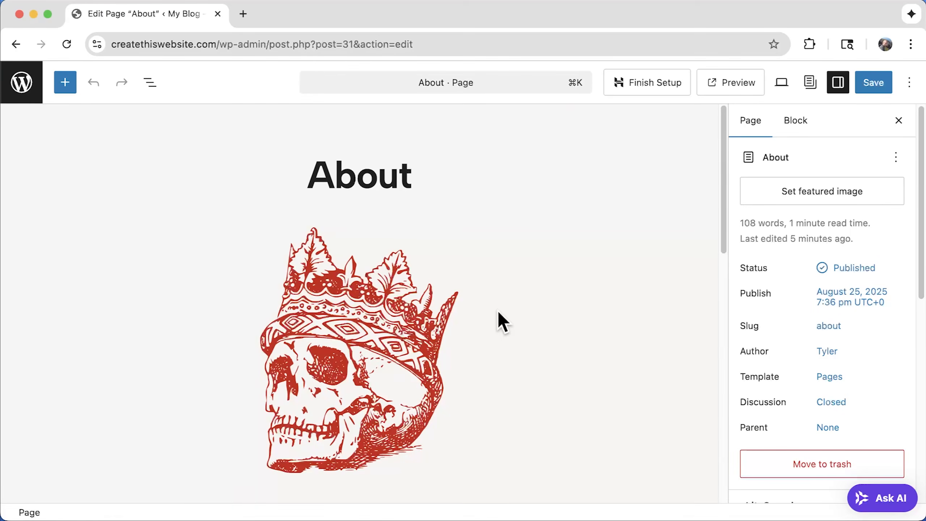
- Link the About page's My Work button to the Work page
{"action": "scroll", "coordinate": [498, 312], "scroll_direction": "down", "scroll_amount": 10}
{"action": "left_click", "coordinate": [328, 331]}
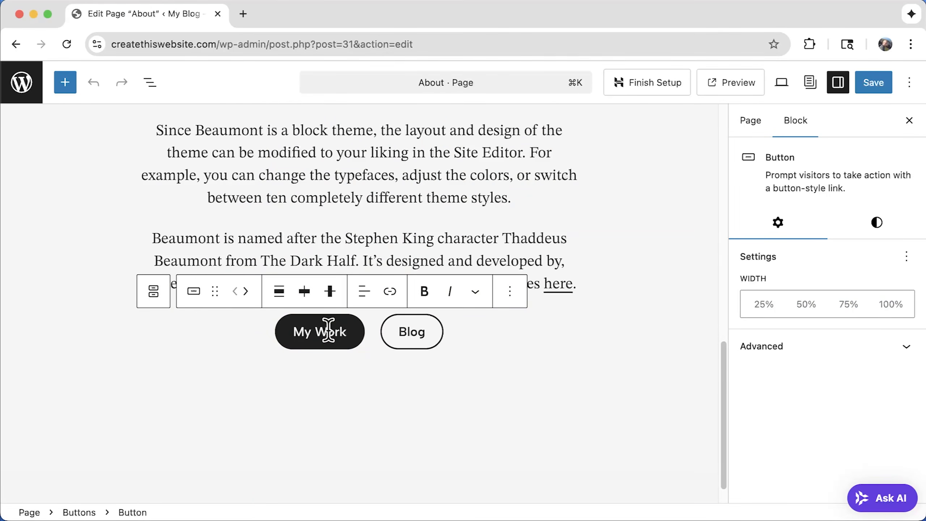
{"action": "triple_click", "coordinate": [328, 330]}
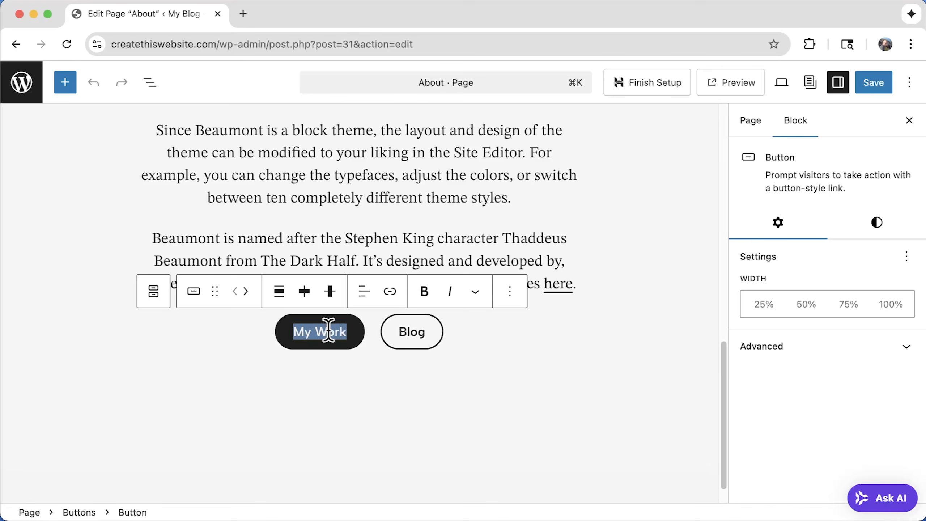
{"action": "left_click", "coordinate": [390, 291]}
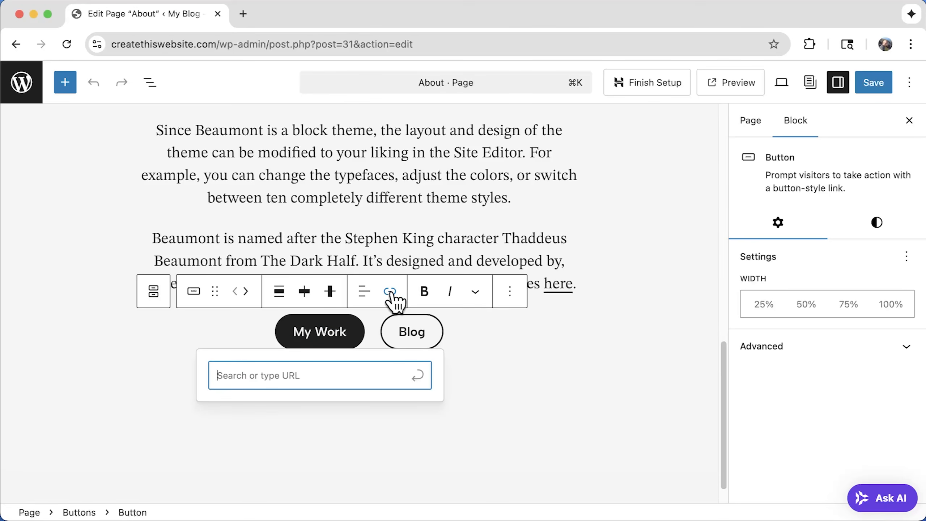
{"action": "type", "text": "work"}
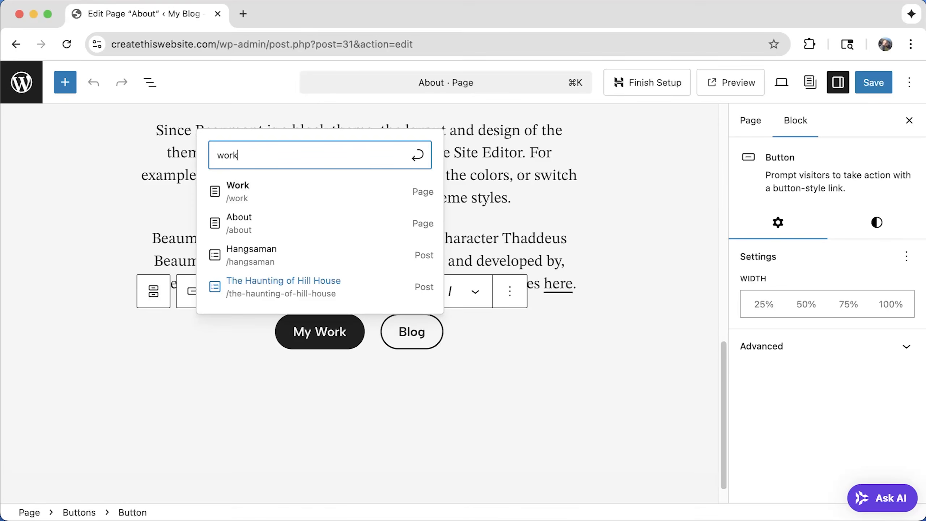
{"action": "left_click", "coordinate": [315, 195]}
- Link the Blog button to '/' and save the About page
{"action": "left_click", "coordinate": [420, 334]}
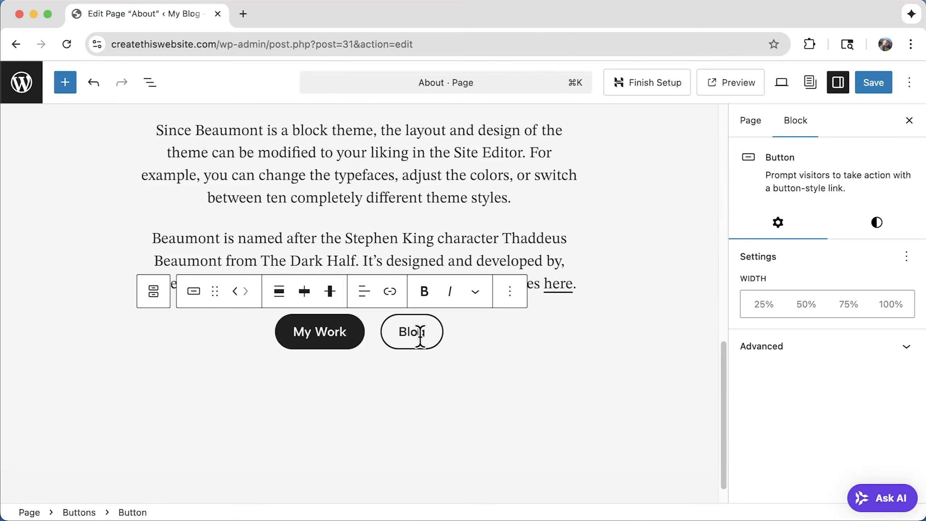
{"action": "double_click", "coordinate": [420, 334]}
{"action": "left_click", "coordinate": [390, 291]}
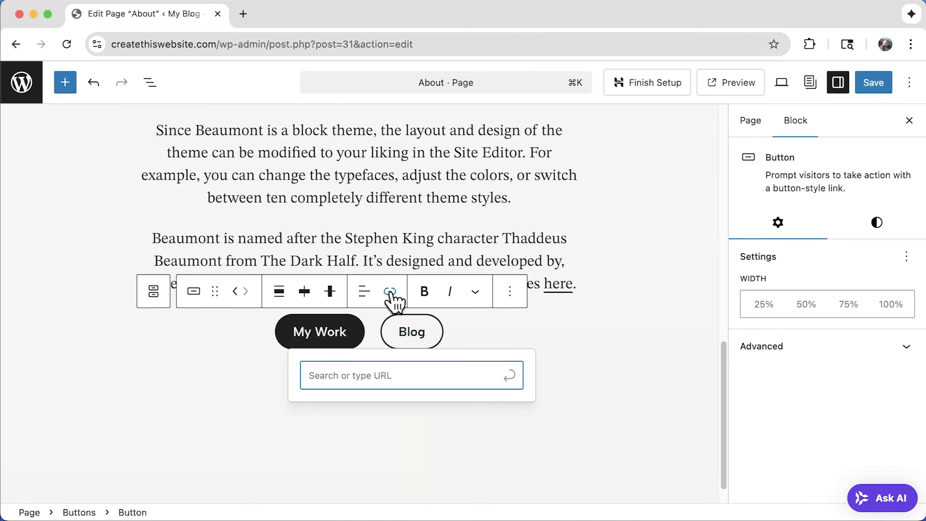
{"action": "type", "text": "/"}
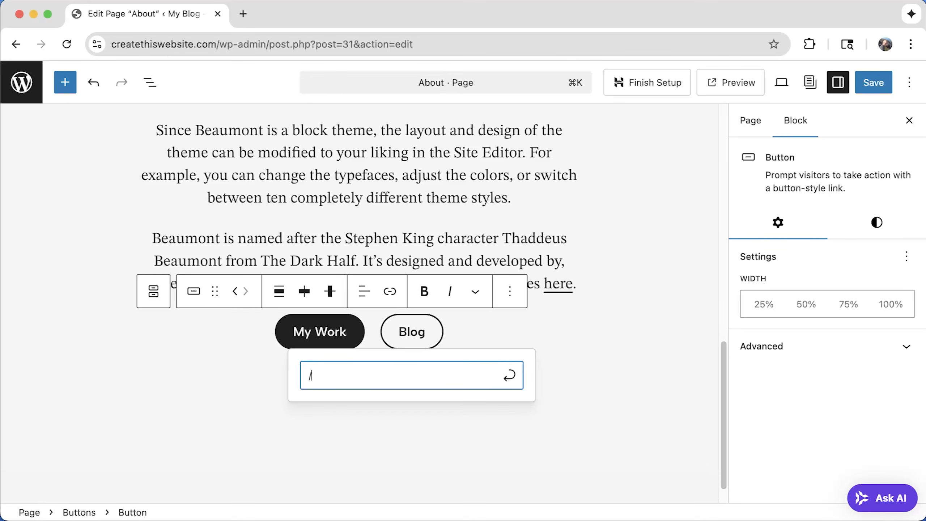
{"action": "key", "text": "Return"}
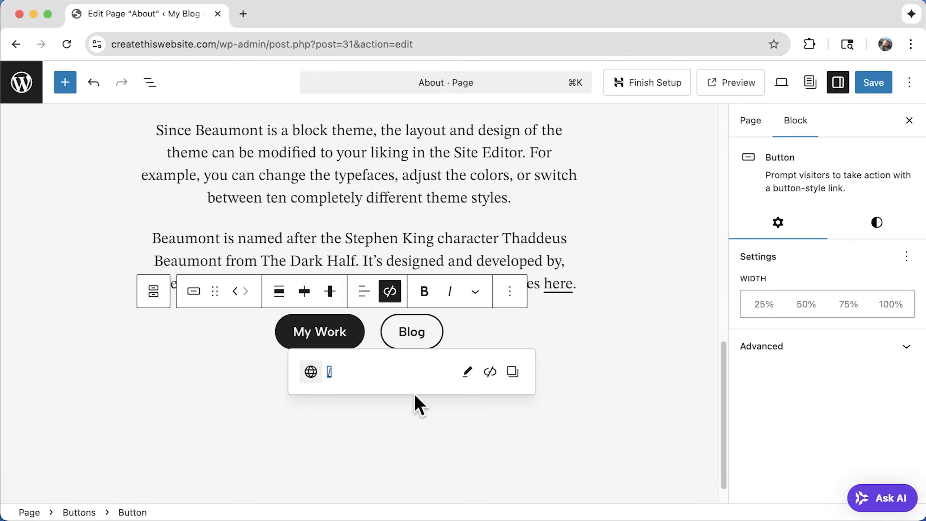
{"action": "left_click", "coordinate": [873, 84]}
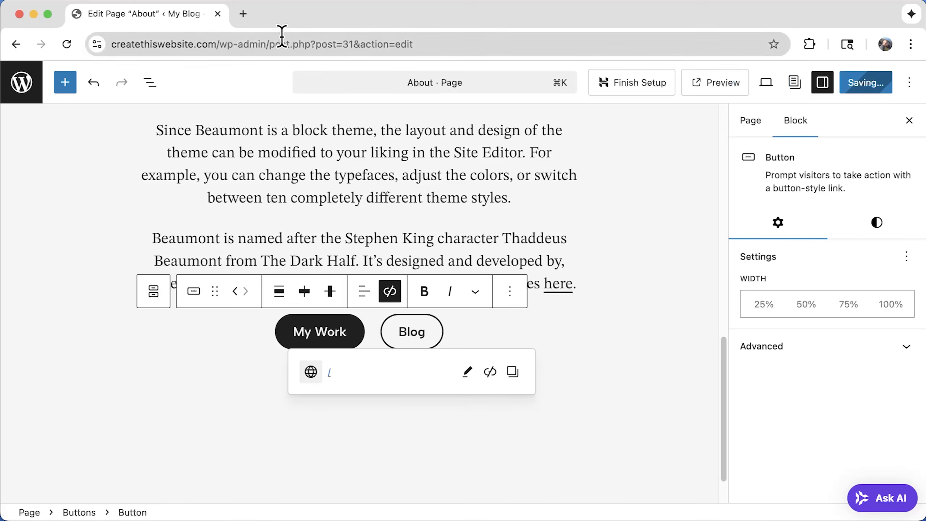
- Open the live site in a new tab and confirm the About page's My Work button reaches Work
{"action": "left_click", "coordinate": [242, 14]}
{"action": "type", "text": "createthiswebsite.com"}
{"action": "key", "text": "Return"}
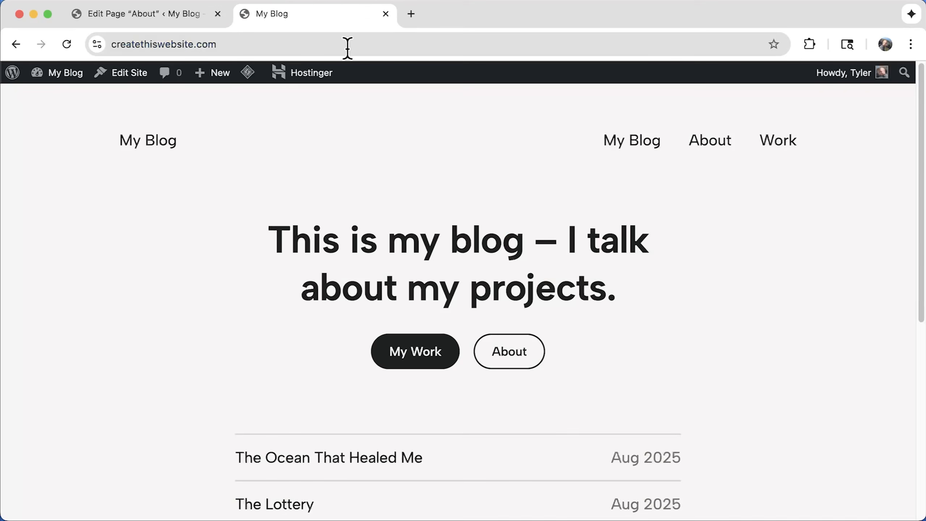
{"action": "left_click", "coordinate": [711, 144]}
{"action": "scroll", "coordinate": [709, 146], "scroll_direction": "down", "scroll_amount": 15}
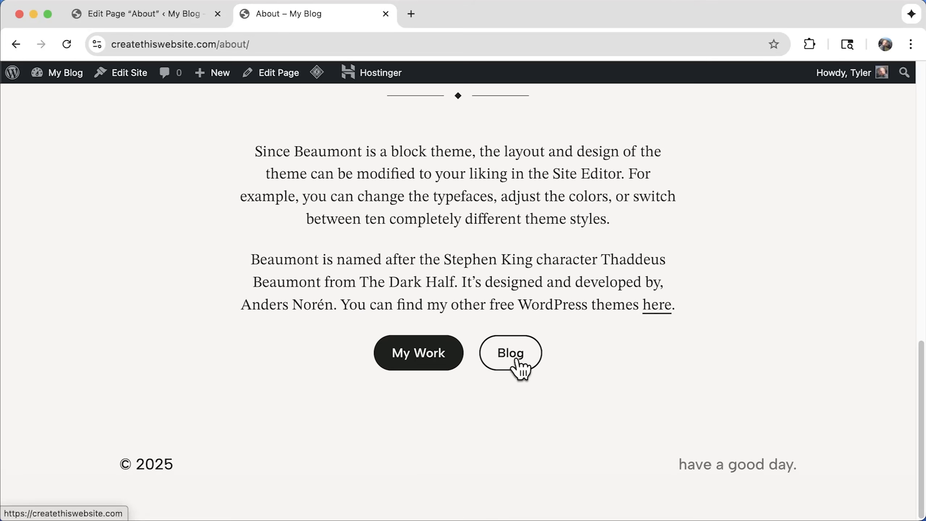
{"action": "left_click", "coordinate": [430, 355]}
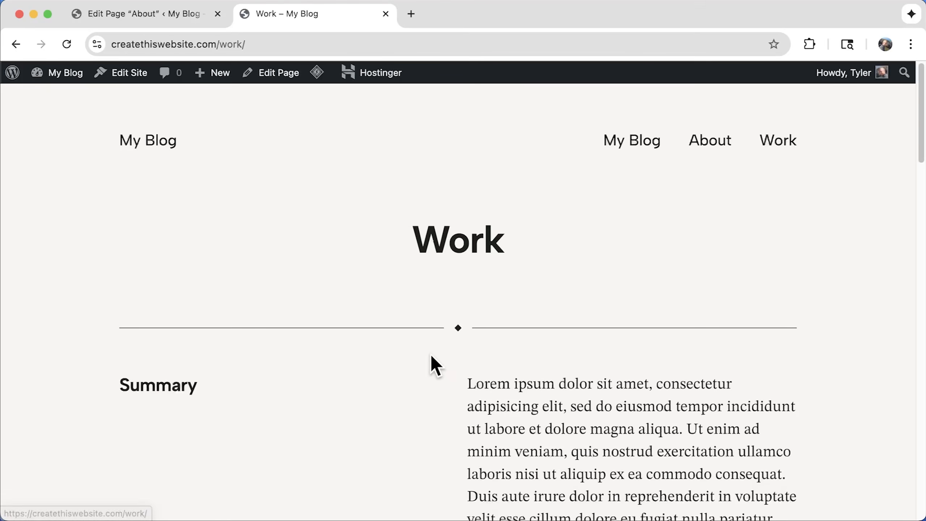
{"action": "scroll", "coordinate": [356, 315], "scroll_direction": "down", "scroll_amount": 20}
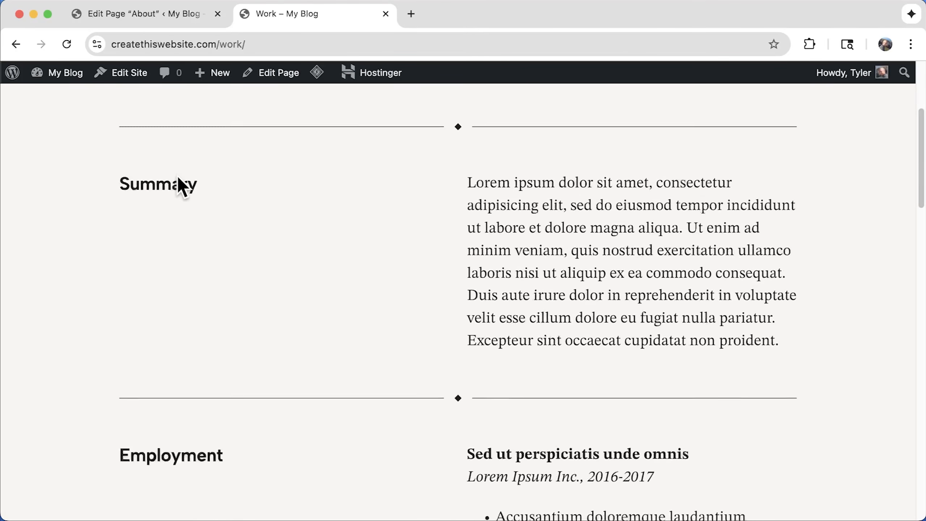
{"action": "left_click", "coordinate": [16, 44]}
- Confirm the Blog button leads to the home page, then close the editor tab
{"action": "left_click", "coordinate": [511, 361]}
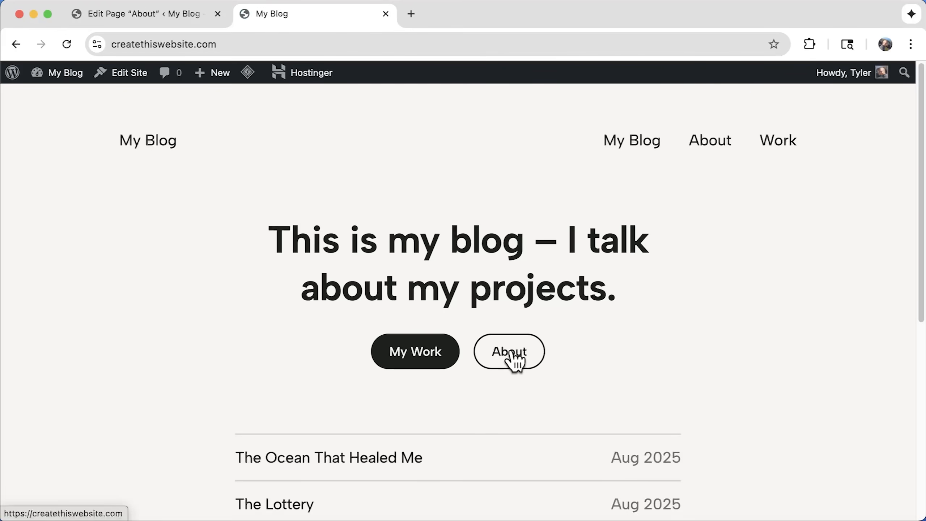
{"action": "scroll", "coordinate": [512, 351], "scroll_direction": "down", "scroll_amount": 7}
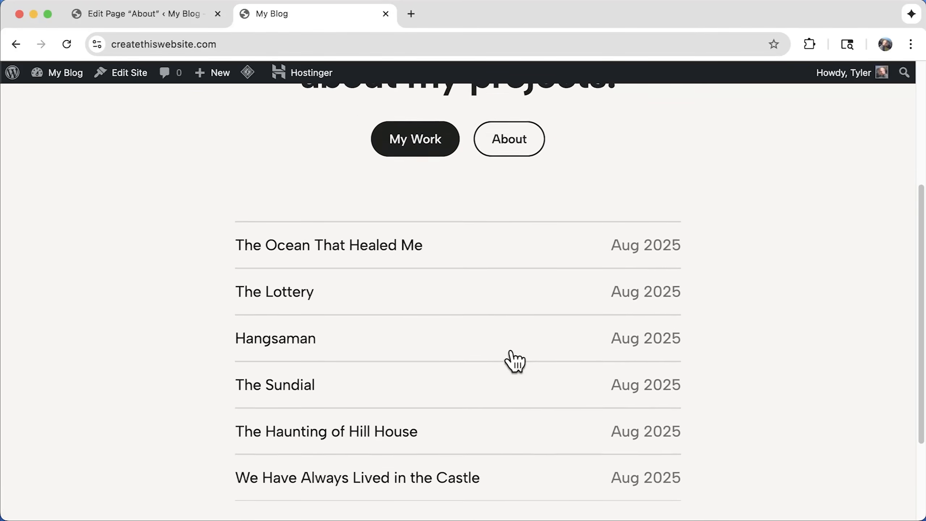
{"action": "scroll", "coordinate": [511, 350], "scroll_direction": "down", "scroll_amount": 2}
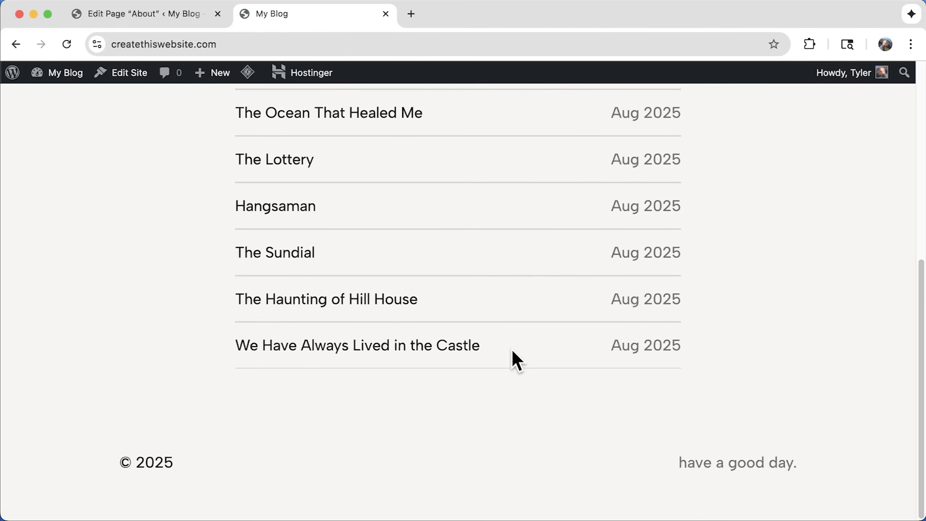
{"action": "scroll", "coordinate": [512, 351], "scroll_direction": "up", "scroll_amount": 9}
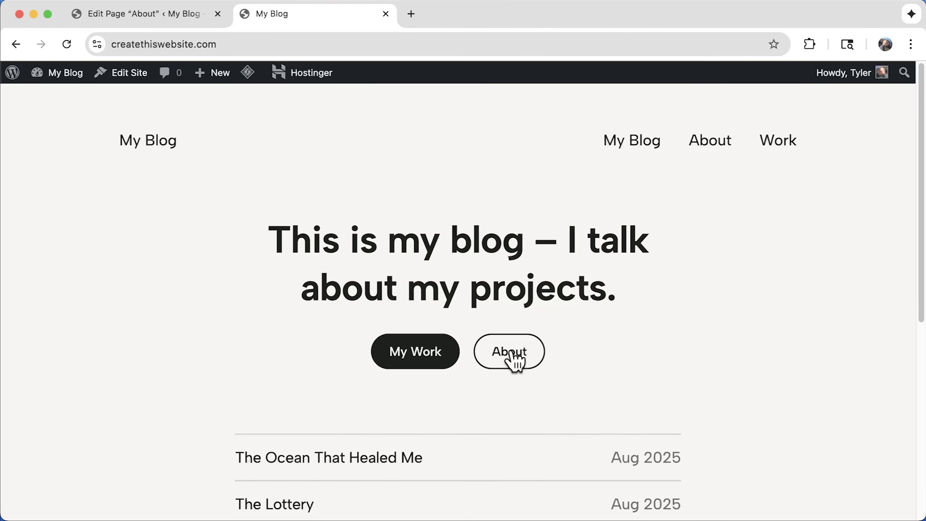
{"action": "left_click", "coordinate": [218, 13]}
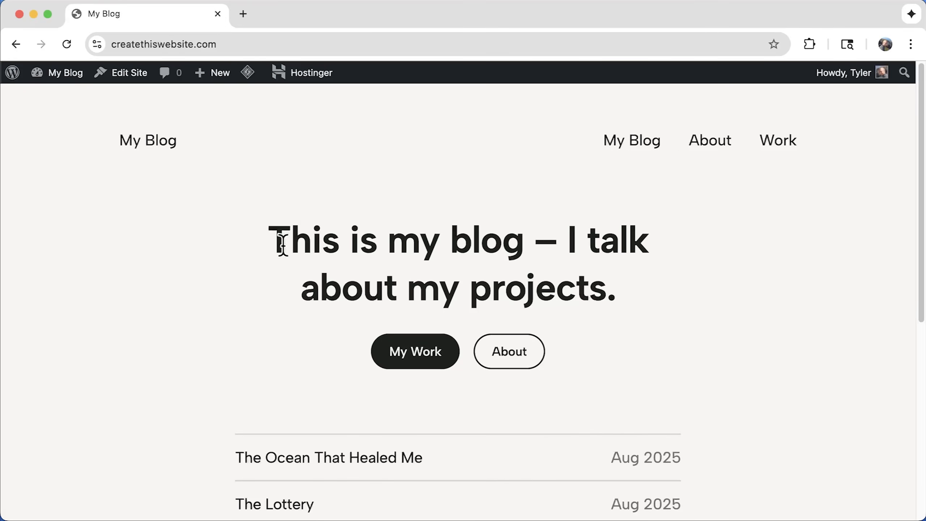